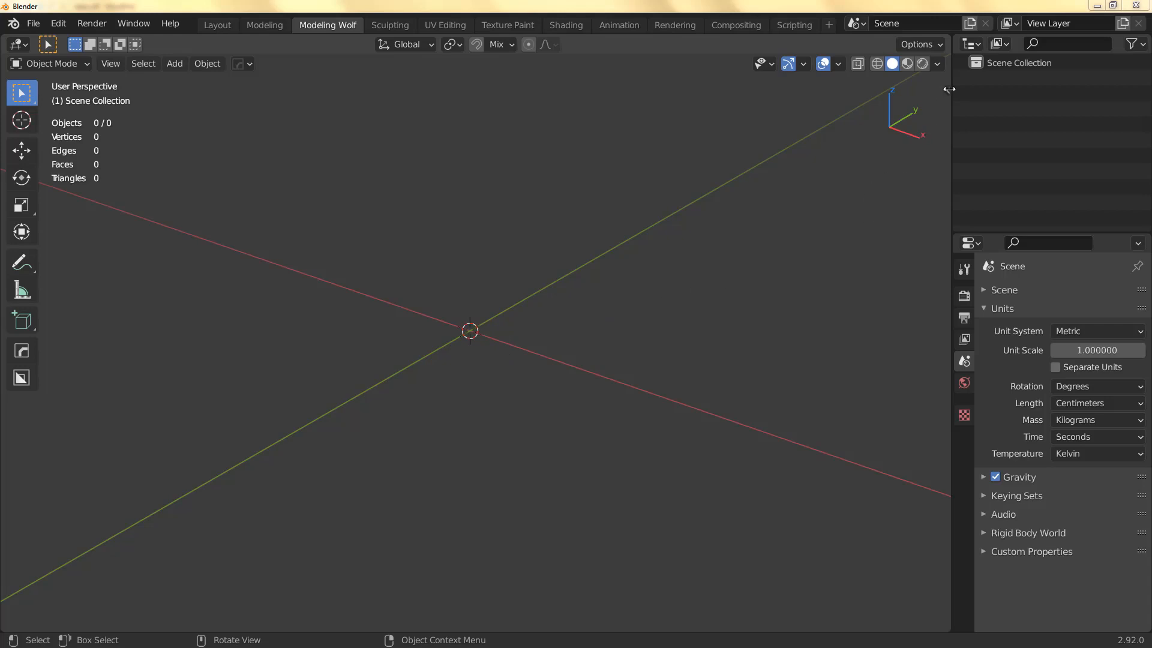
Step: Show the 3D viewport's sidebar and add a mesh cube to the empty scene
key("n")
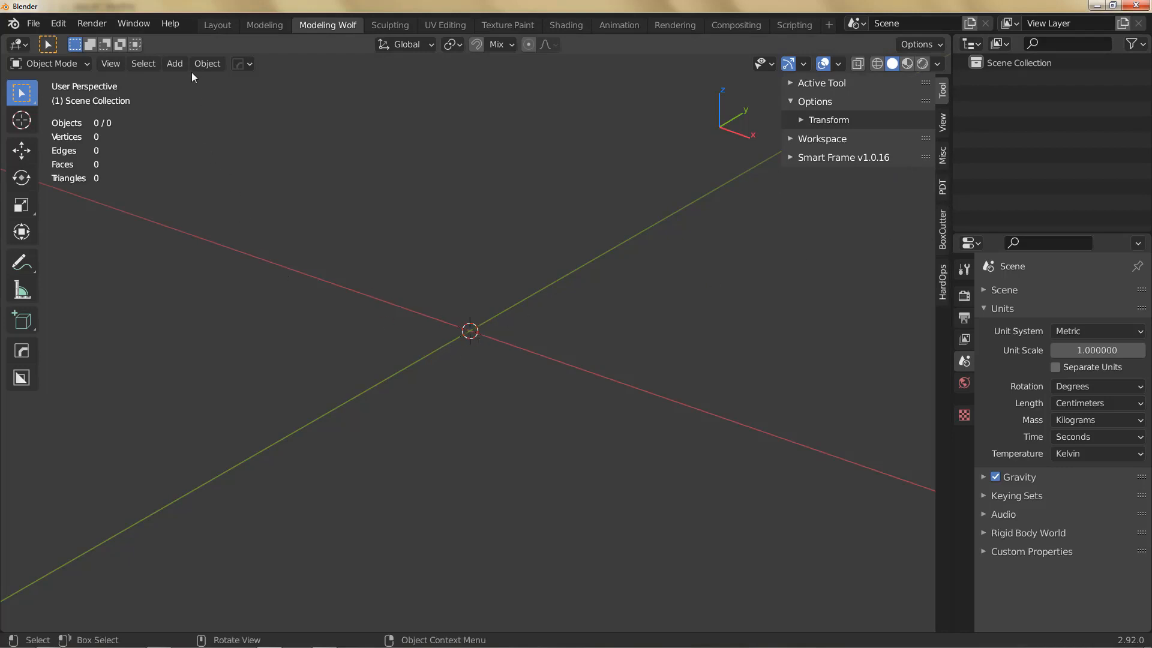
left_click(175, 62)
mouse_move(196, 85)
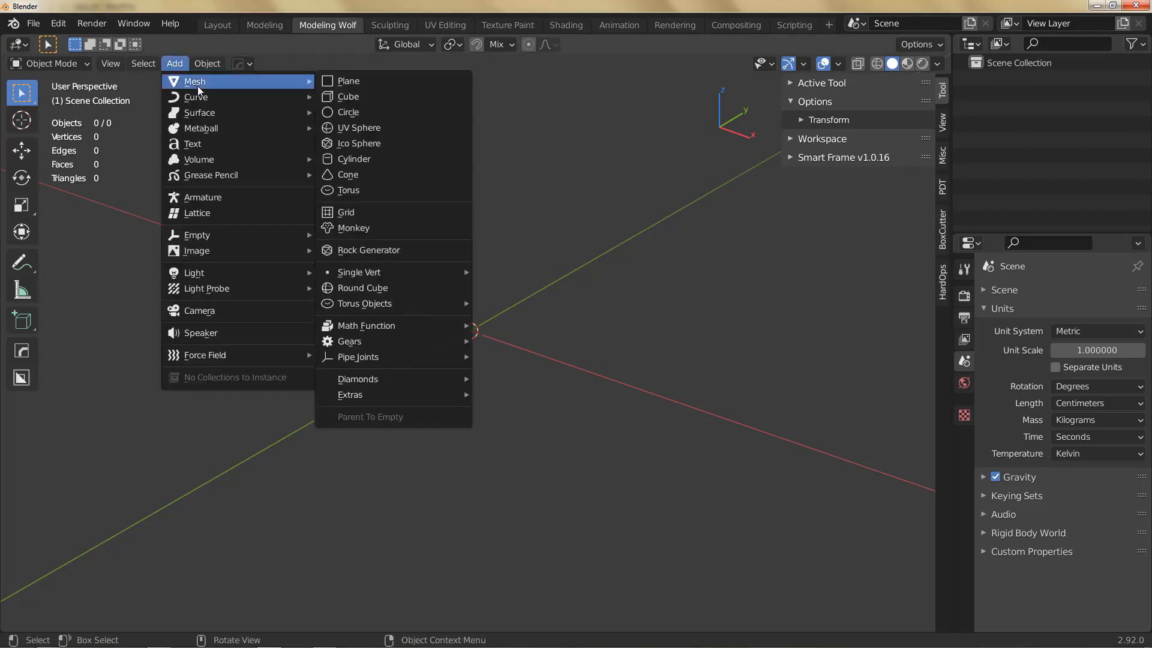
left_click(371, 98)
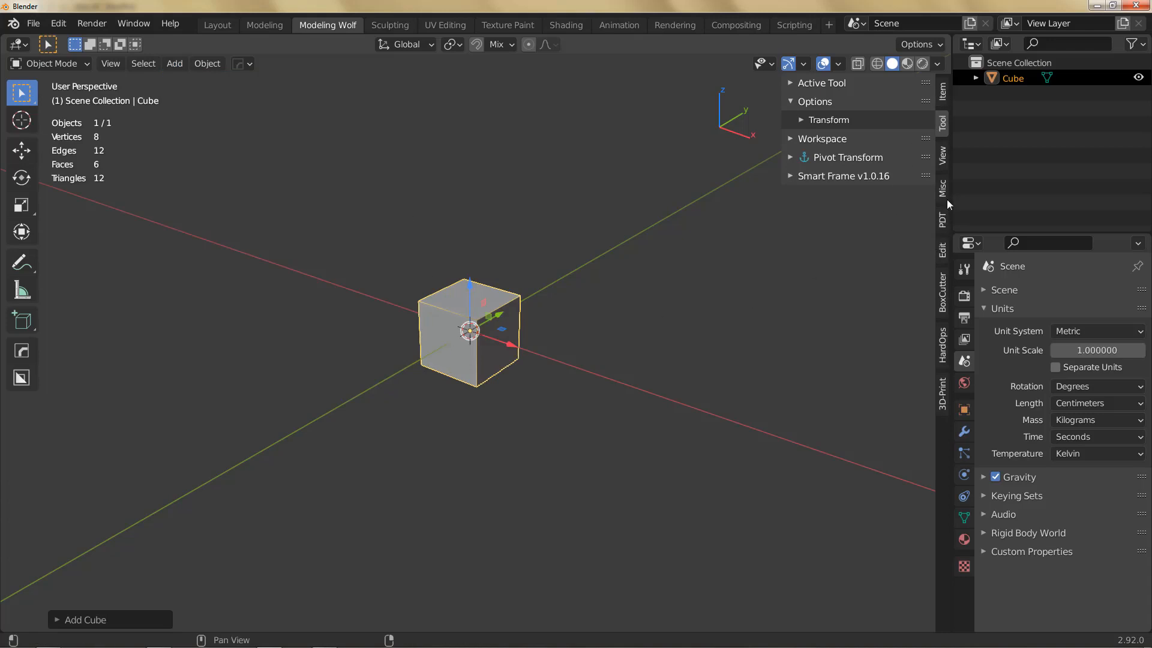
Step: Bring up the Bool Tool add-on's Auto Boolean and Brush Boolean operations
scroll(943, 196, "down", 3)
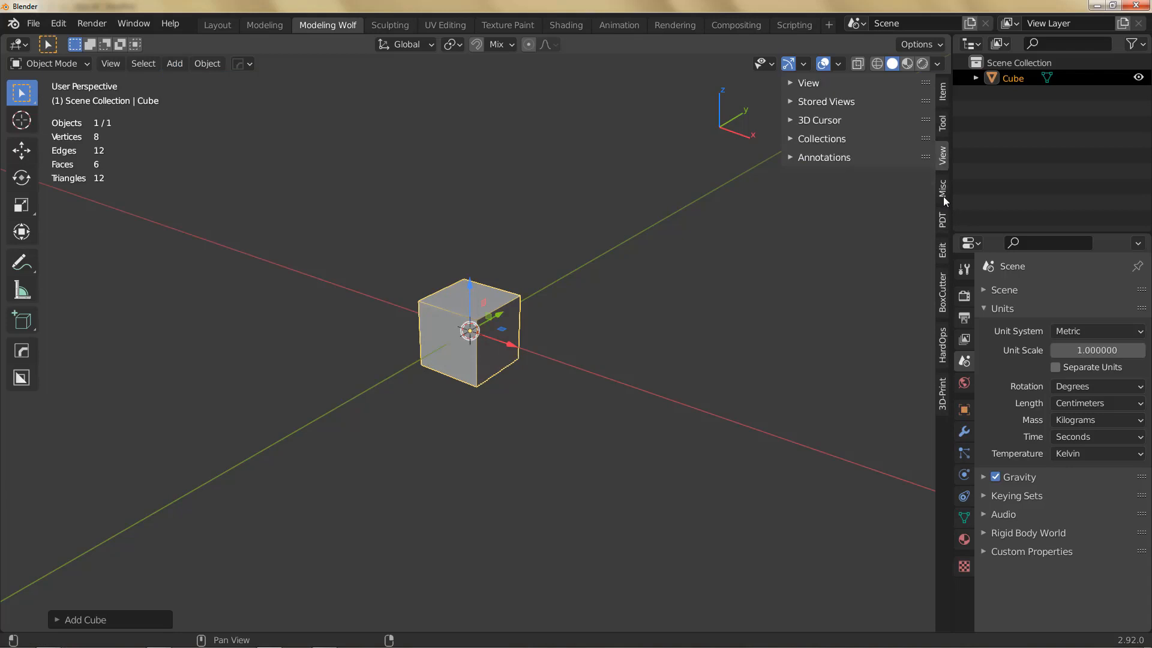
scroll(943, 201, "down", 1)
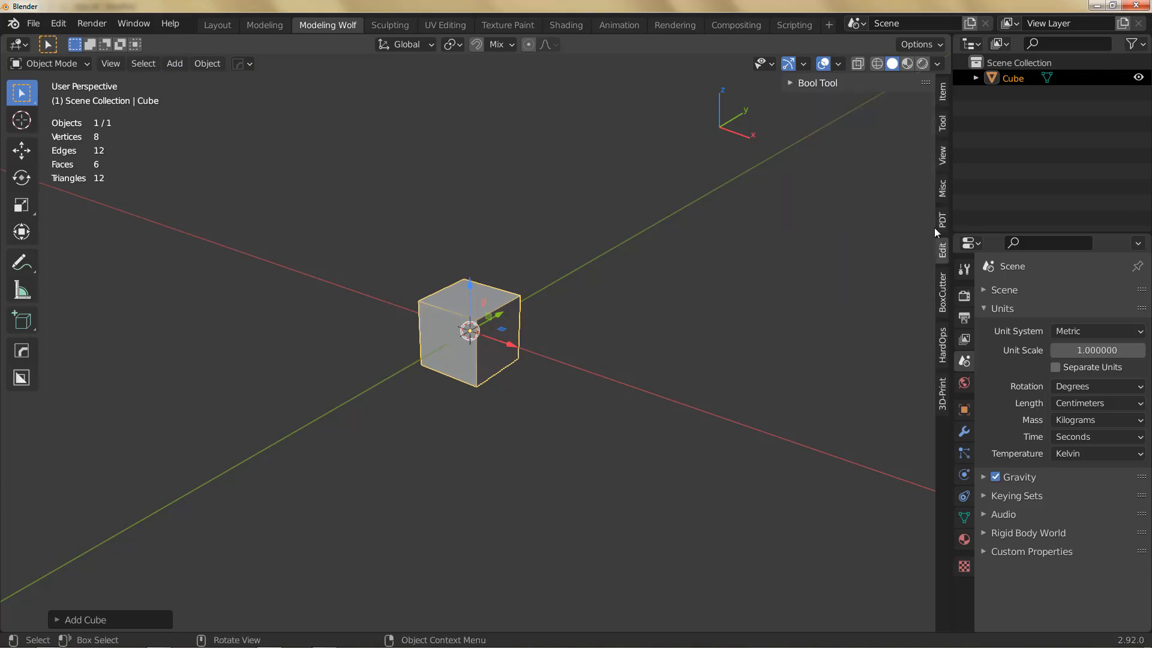
left_click(836, 82)
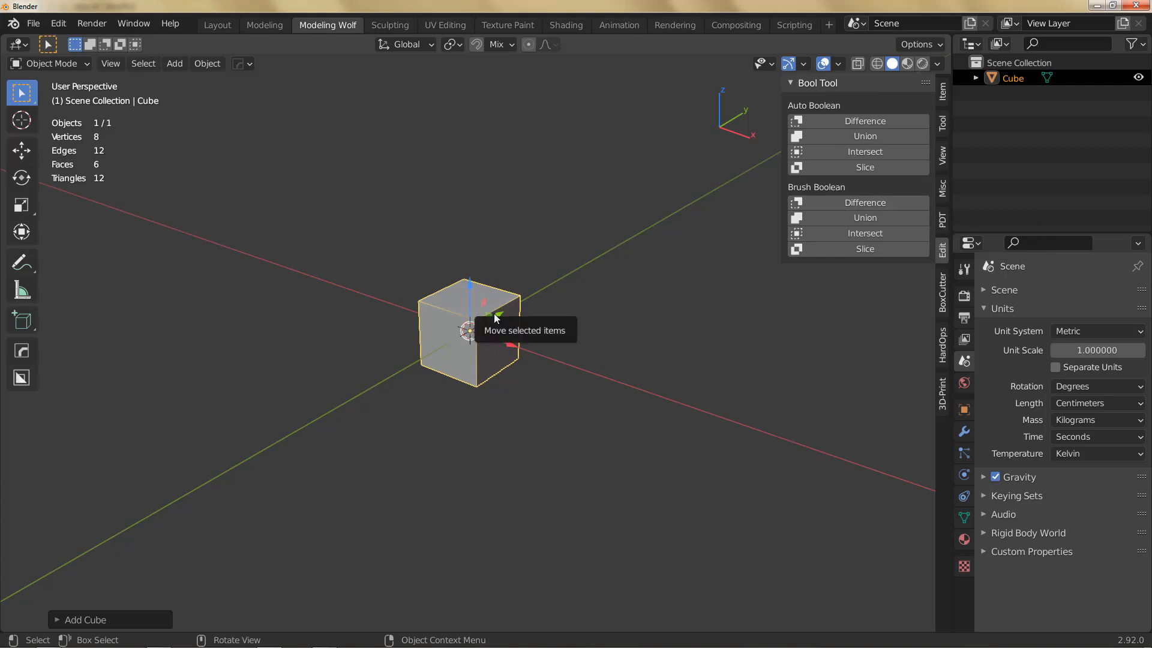
Step: Duplicate the cube so the copy overlaps the original's upper corner, and select both cubes with the original active
key("shift+d")
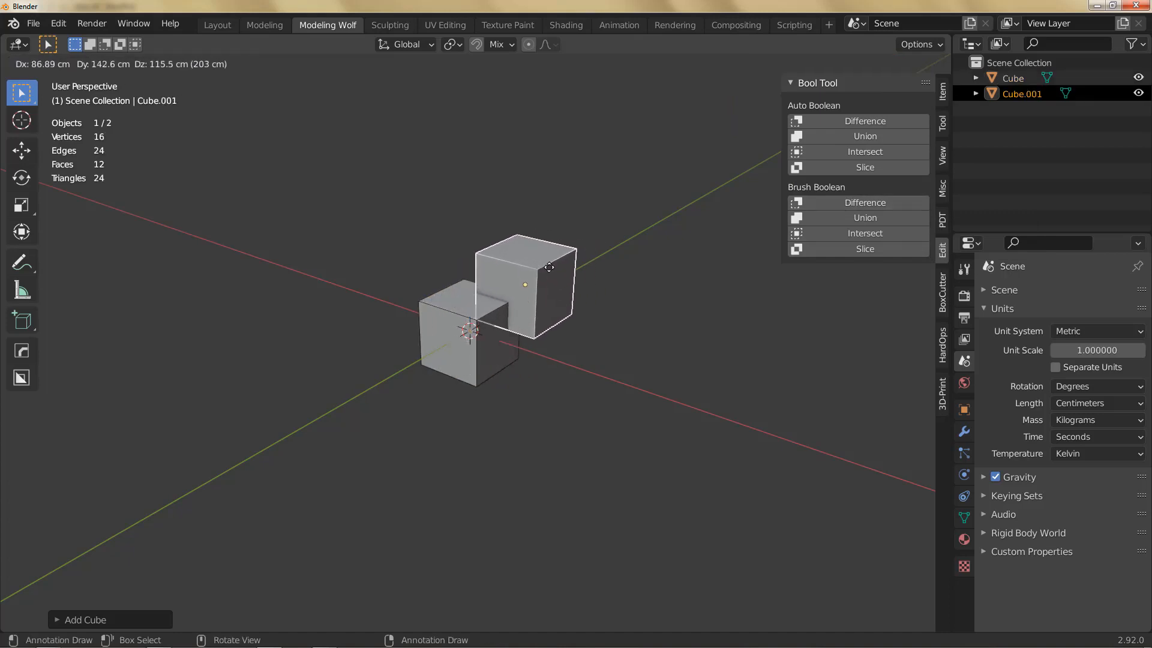
left_click(493, 356)
left_click(465, 313, "shift")
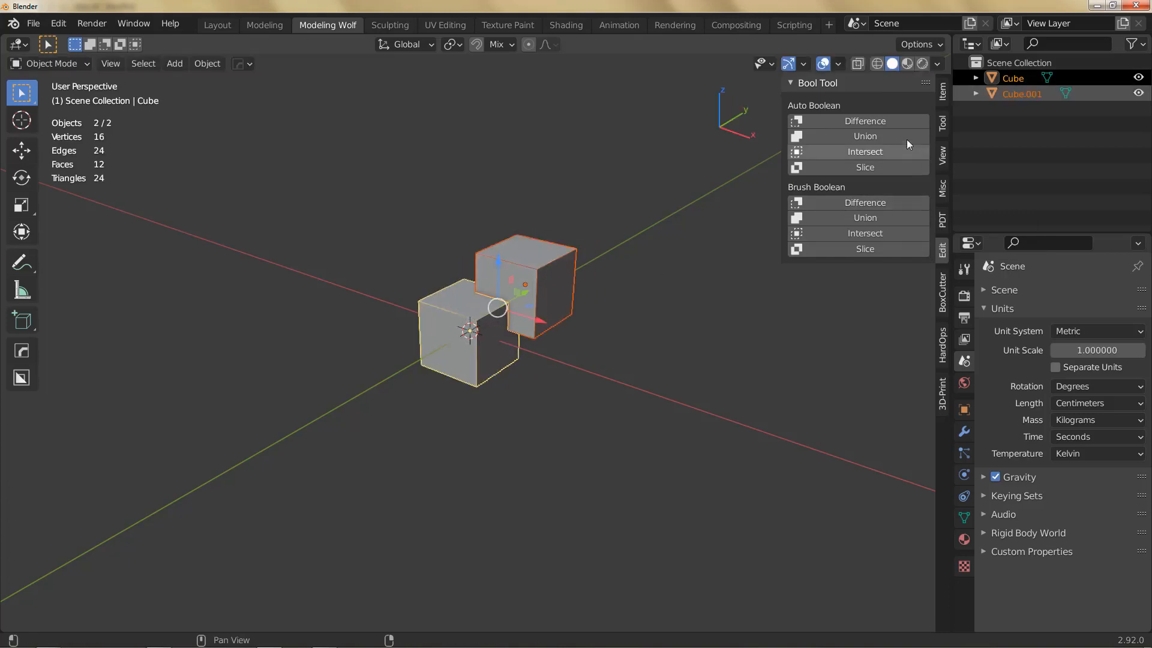
Step: Try an Auto Boolean Difference that cuts the duplicate out of the original cube, and undo it
left_click(871, 120)
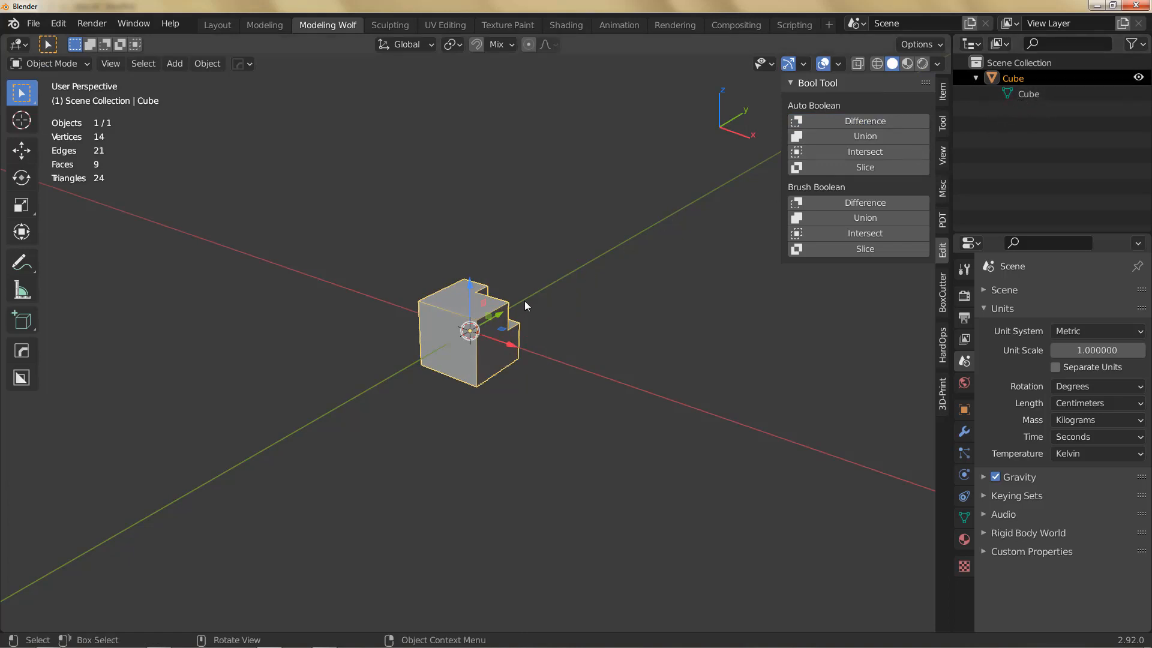
key("ctrl+z")
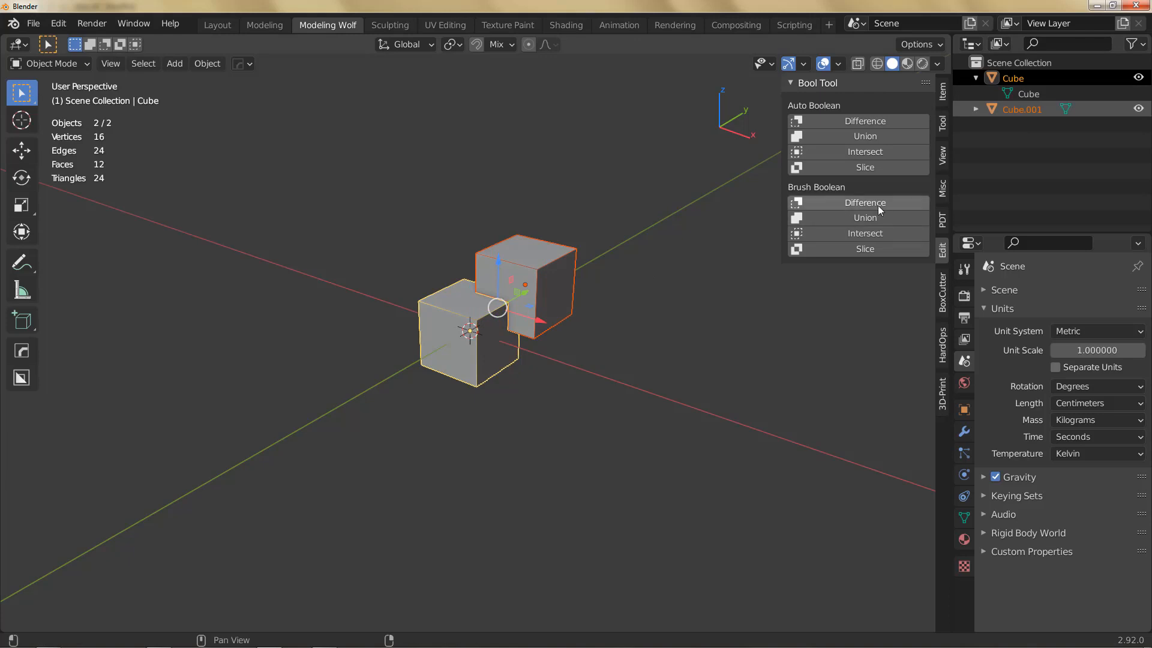
Step: Try a Brush Boolean Difference on the two cubes, inspect the resulting modifier on the original, and undo the operation
left_click(836, 202)
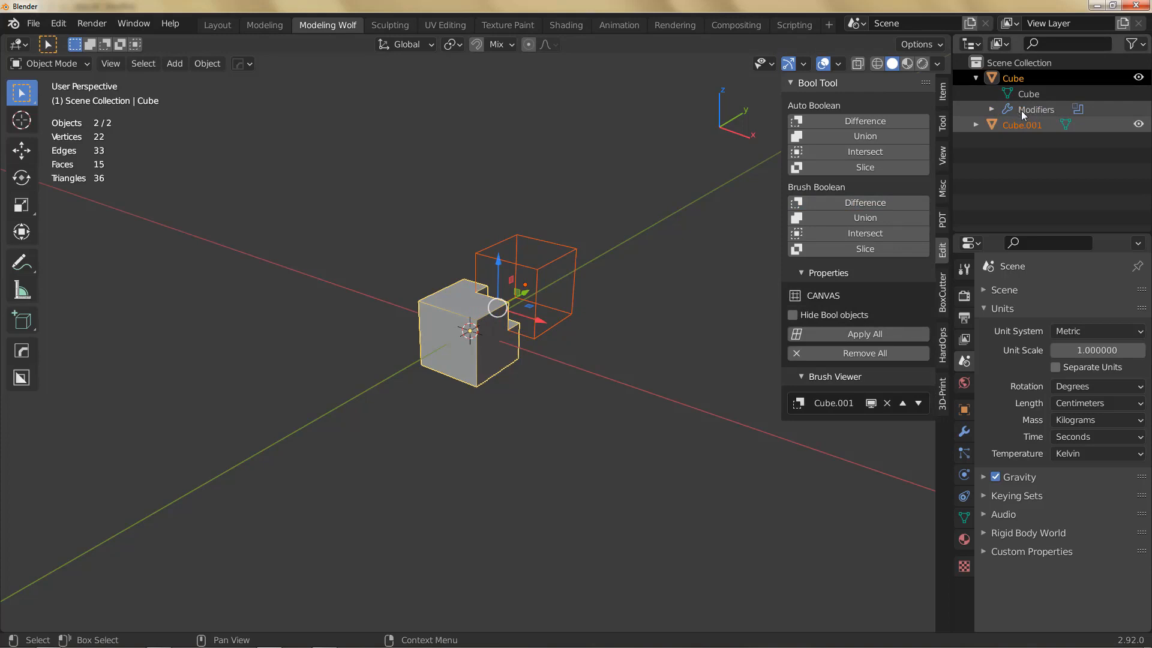
left_click(1078, 109)
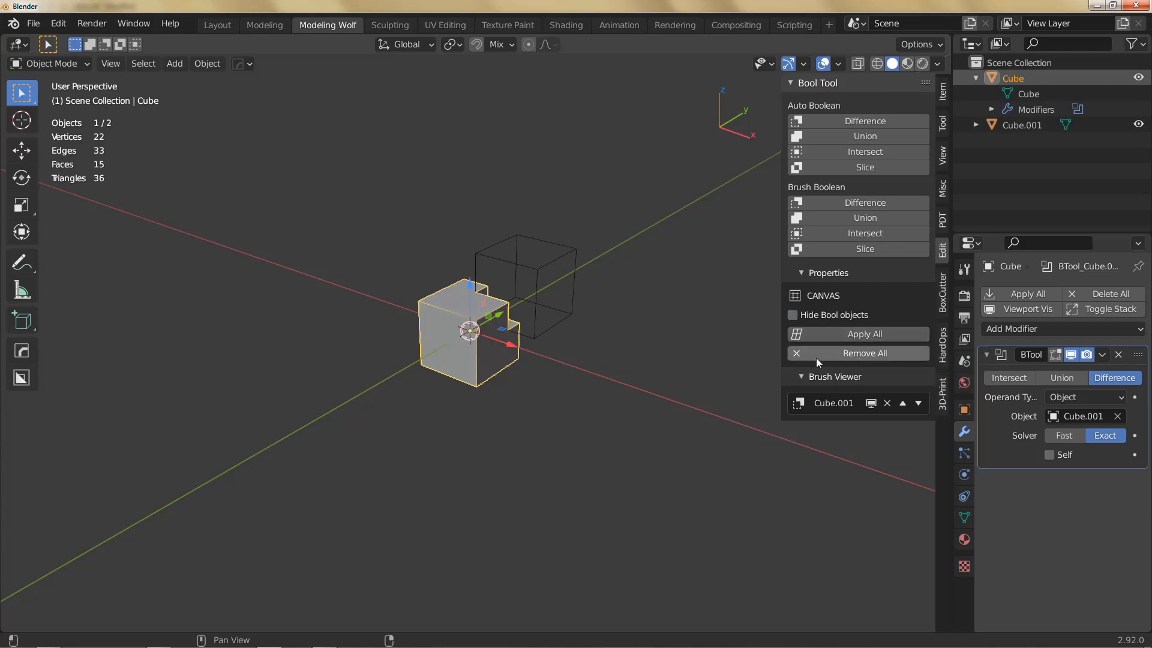
left_click(804, 273)
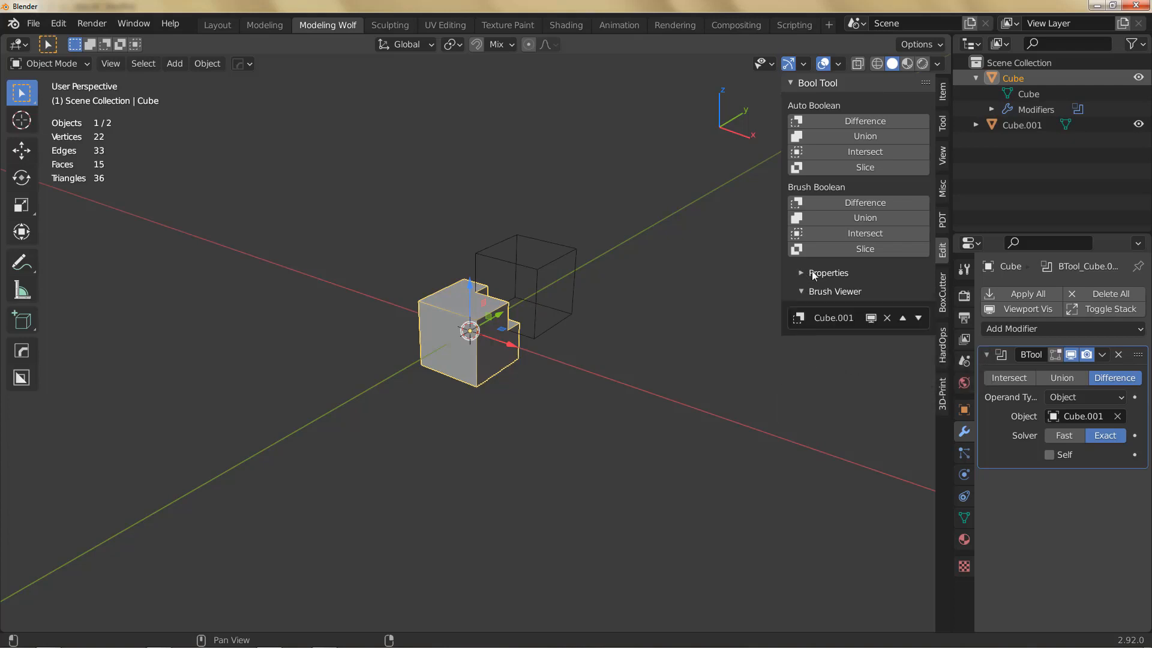
key("ctrl+z")
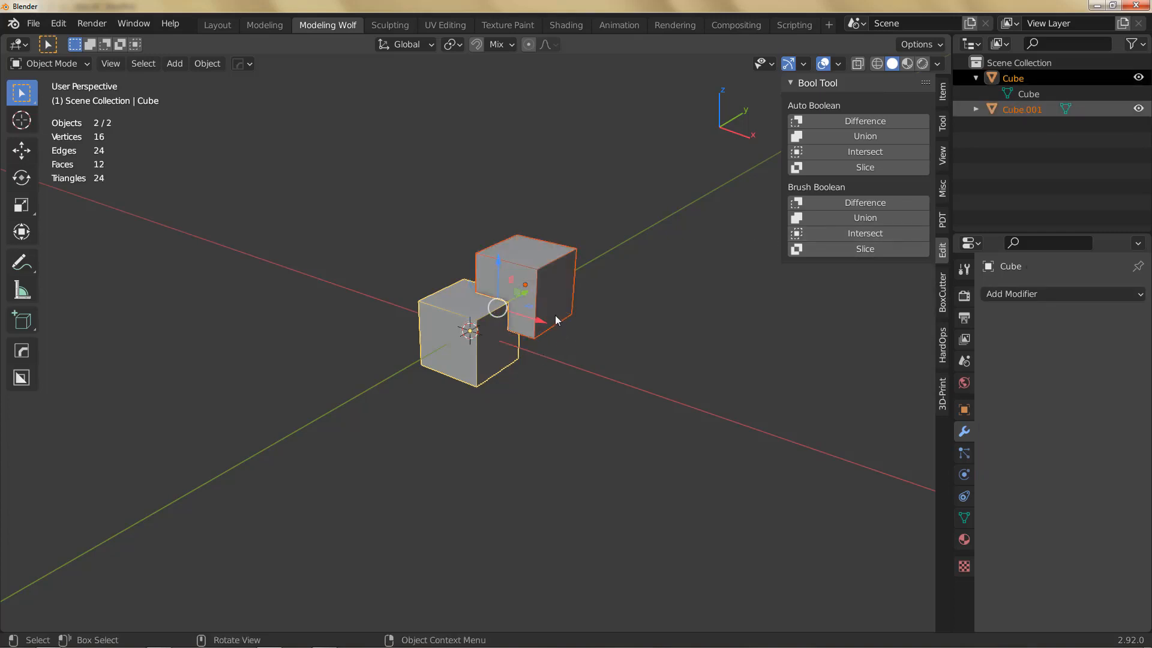
Step: Hide the viewport sidebar and open the Interface section of the Preferences
middle_click_drag(555, 318, 542, 321, "shift")
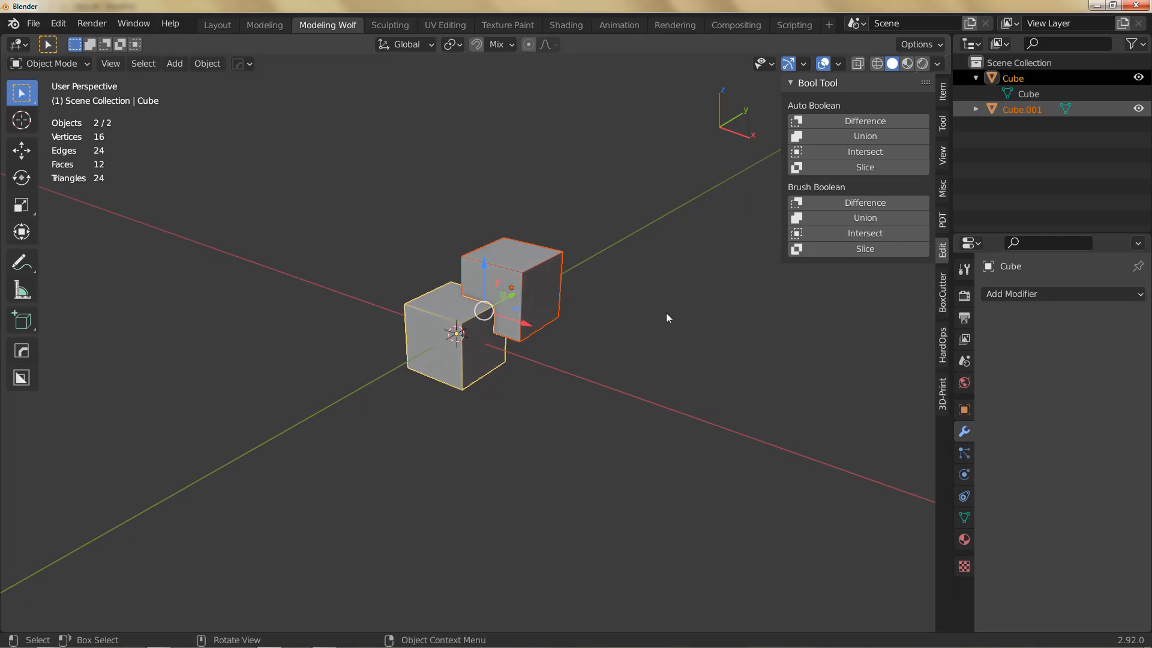
key("n")
middle_click_drag(537, 304, 559, 318)
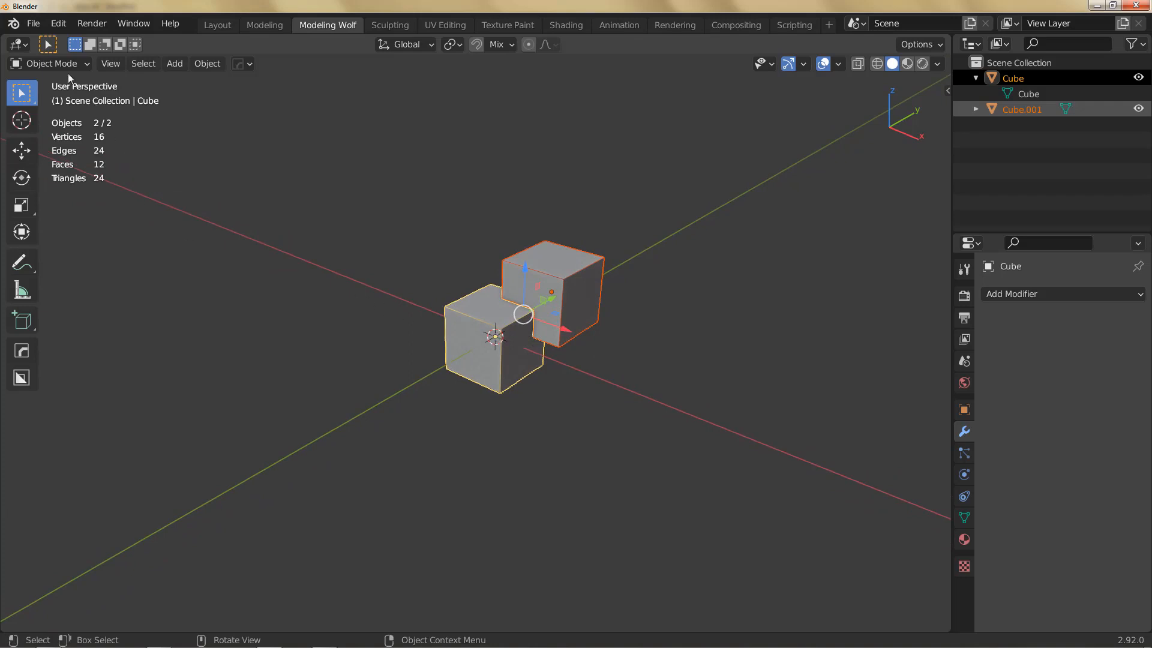
left_click(58, 24)
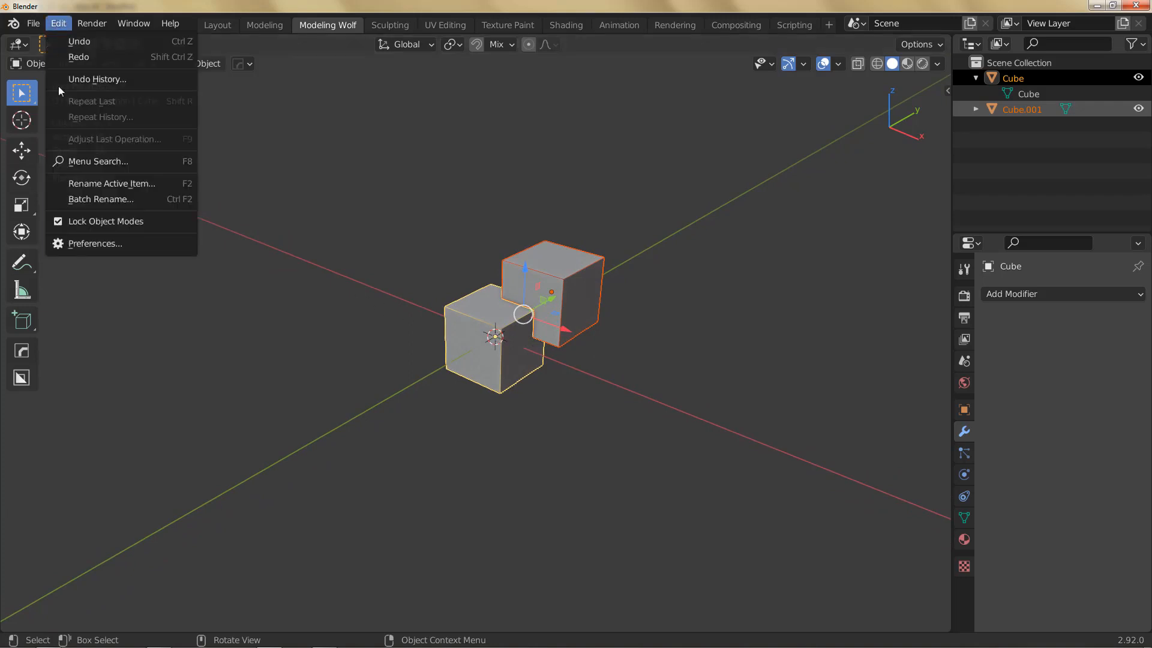
left_click(113, 242)
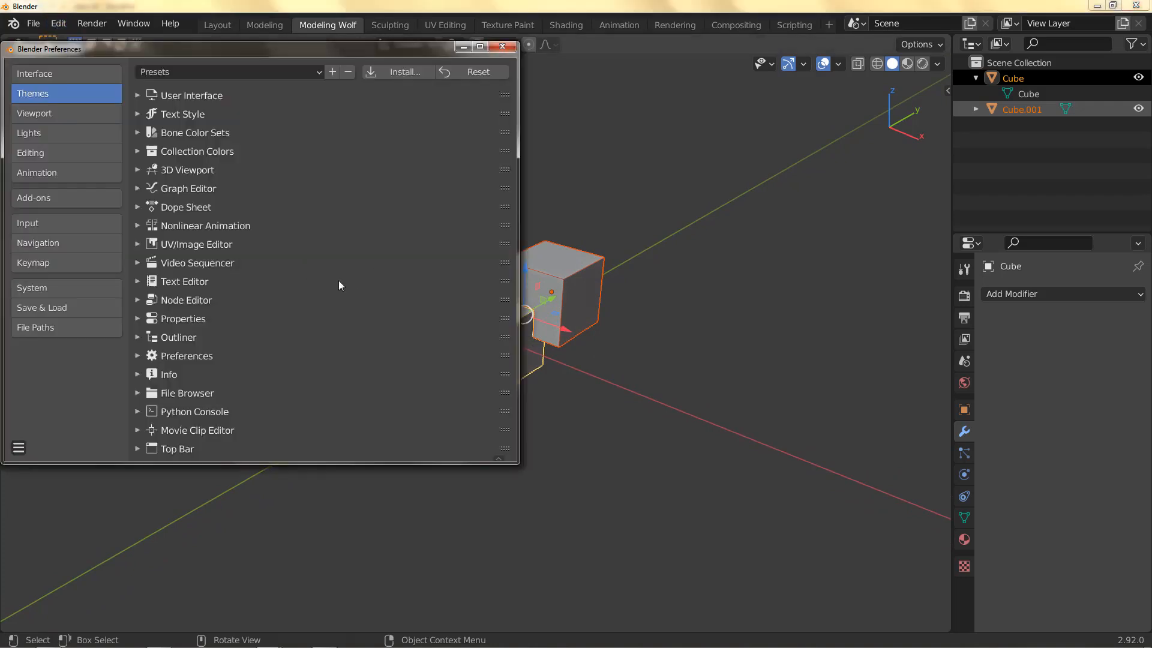
left_click(47, 74)
left_click_drag(238, 49, 350, 58)
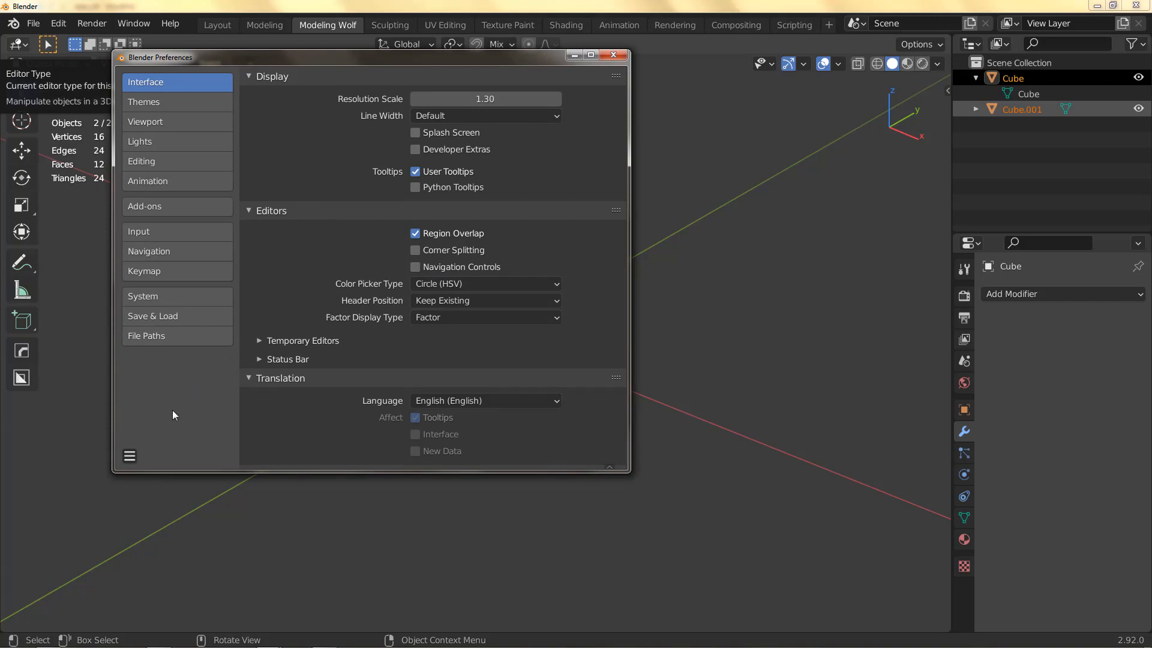
Step: Turn Auto-Save Preferences off and back on
left_click(131, 456)
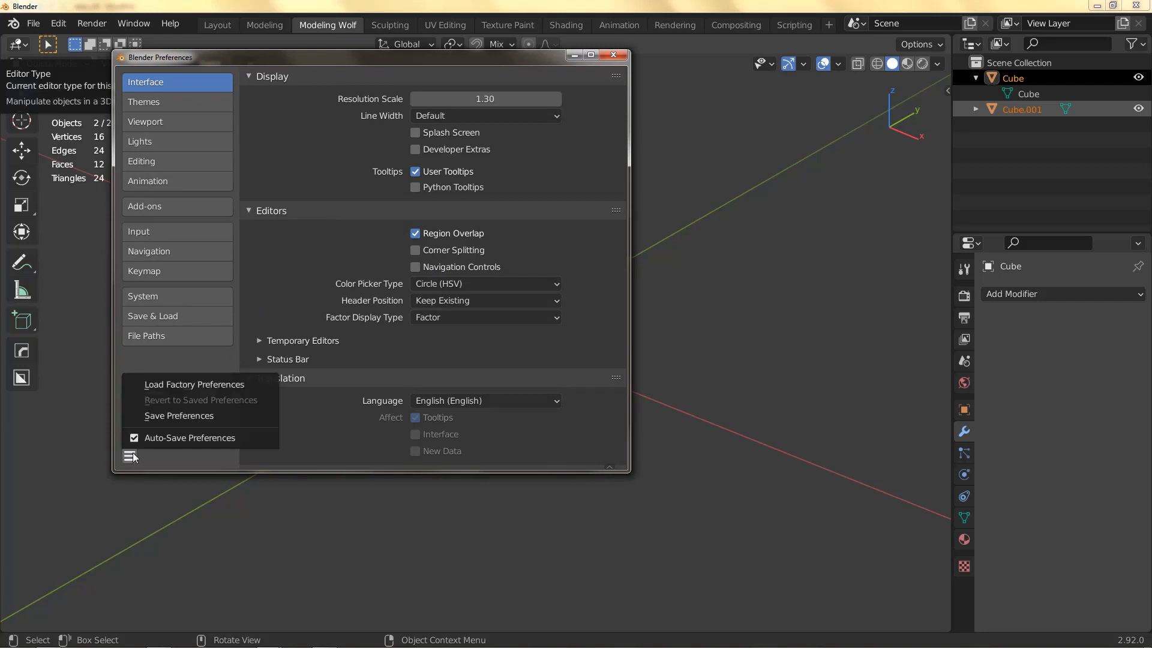
left_click(163, 439)
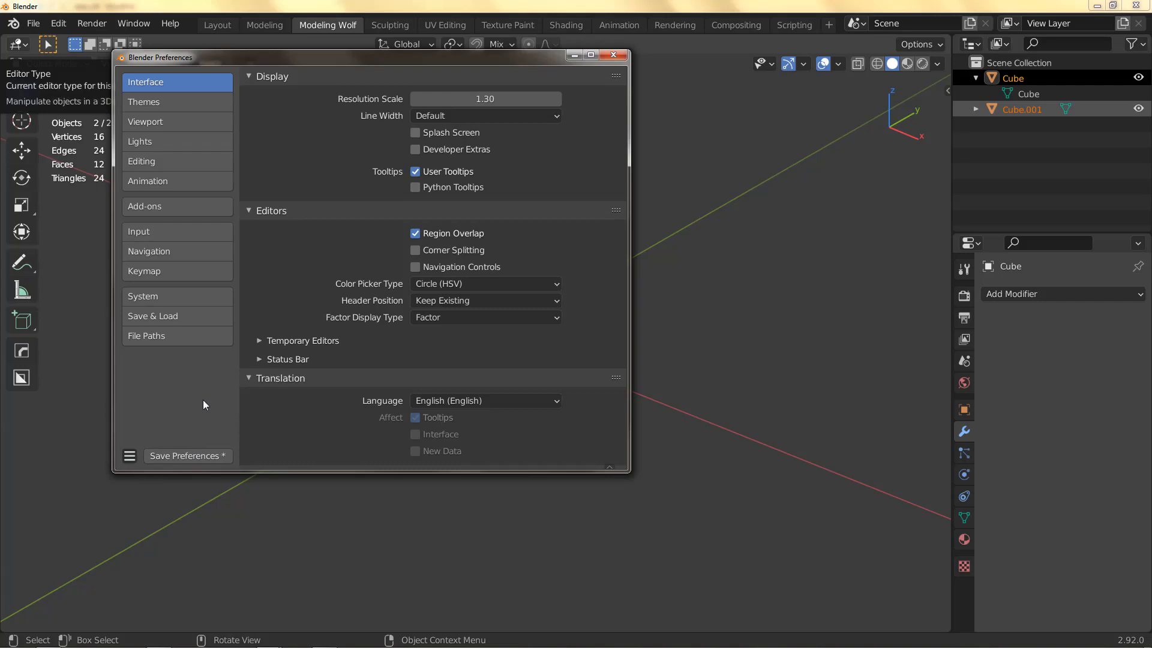
left_click(130, 455)
left_click(167, 438)
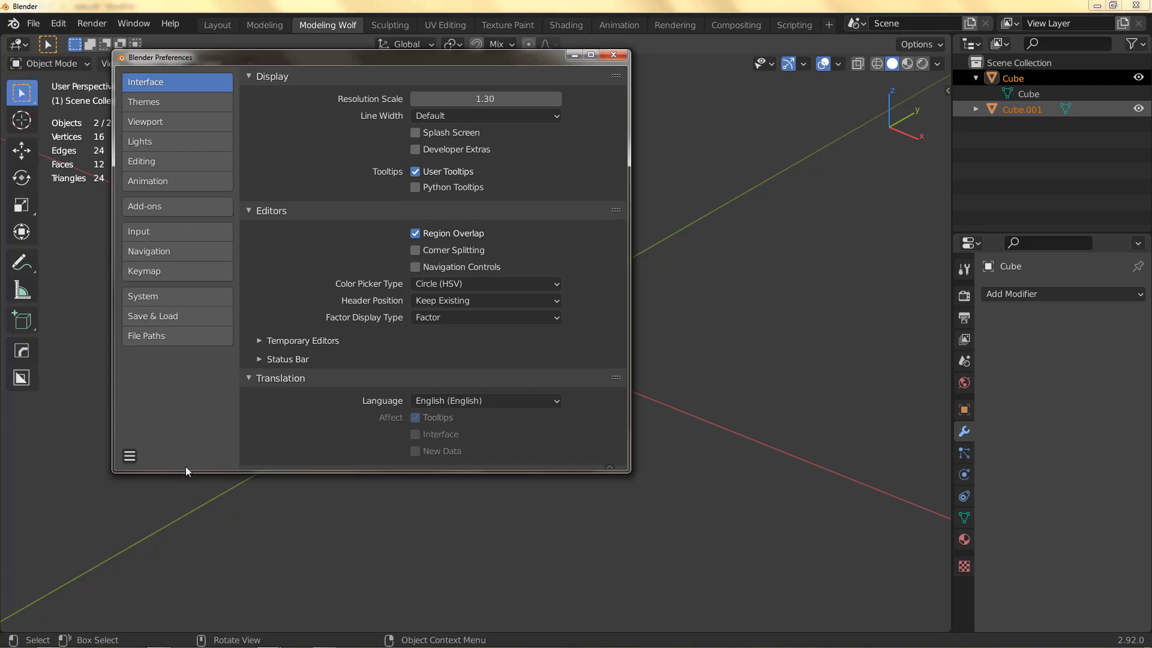
left_click(130, 455)
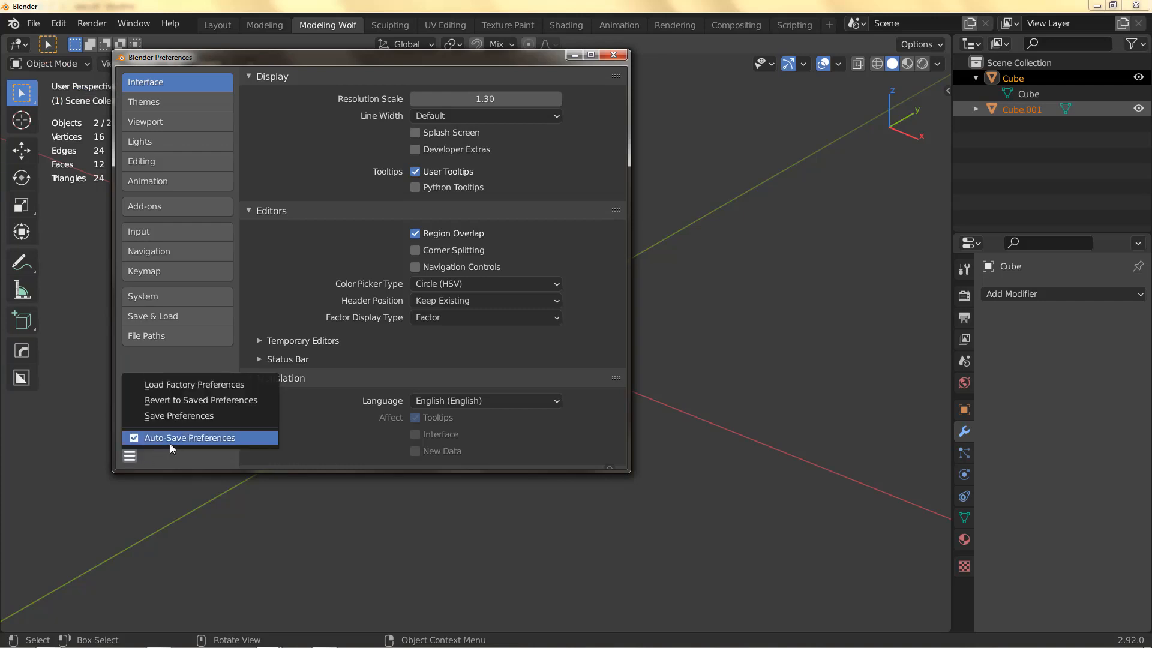
Step: Enable Navigation Controls and try the viewport's zoom and perspective/orthographic controls, ending in perspective view
left_click(430, 267)
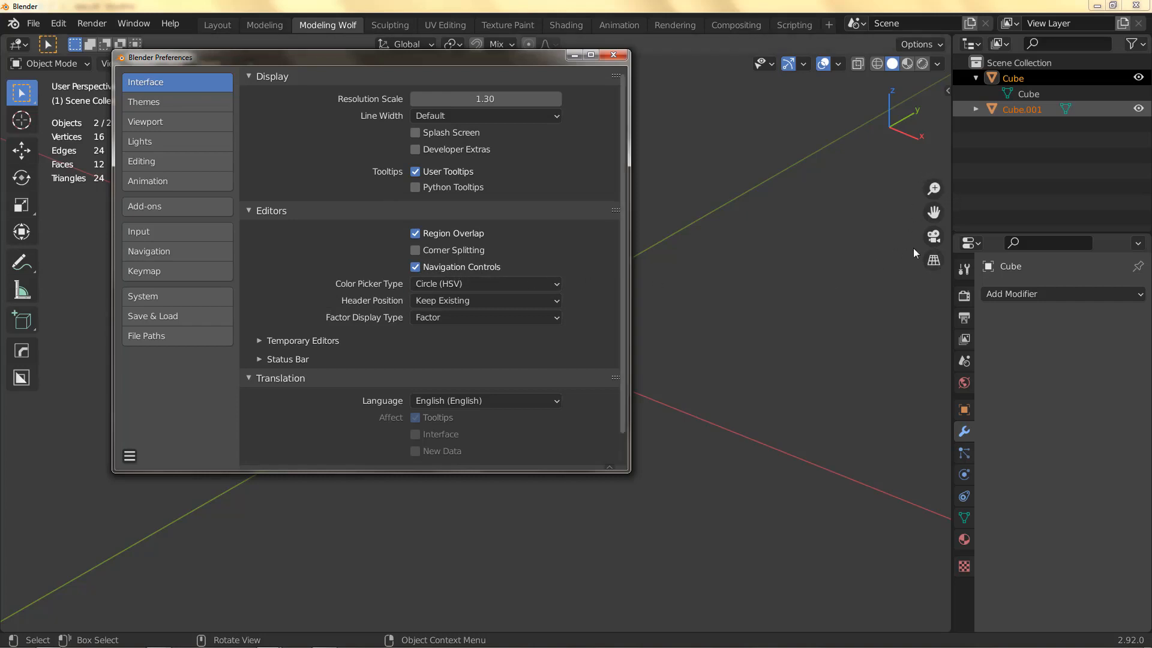
left_click(864, 248)
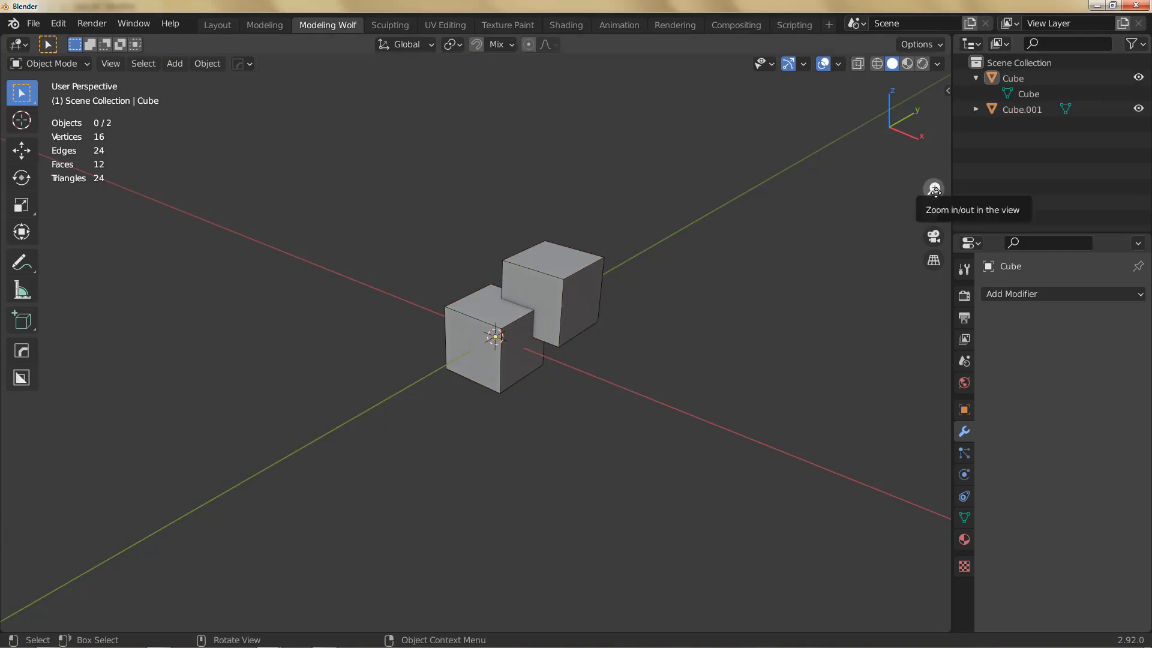
left_click_drag(935, 192, 975, 196)
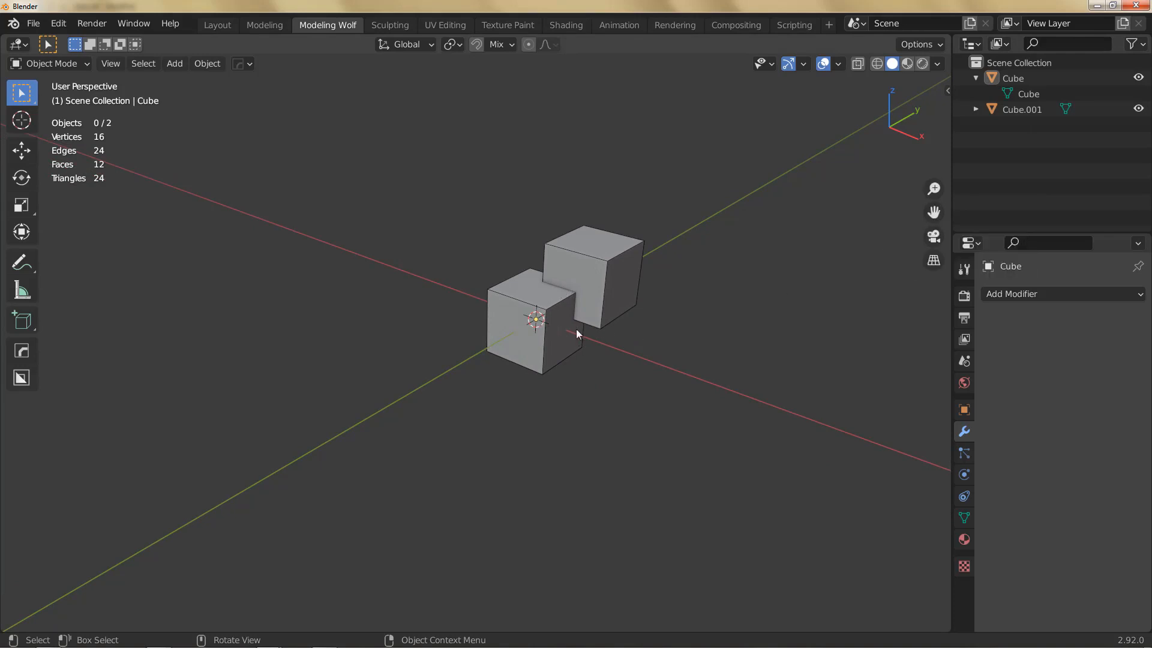
left_click(933, 261)
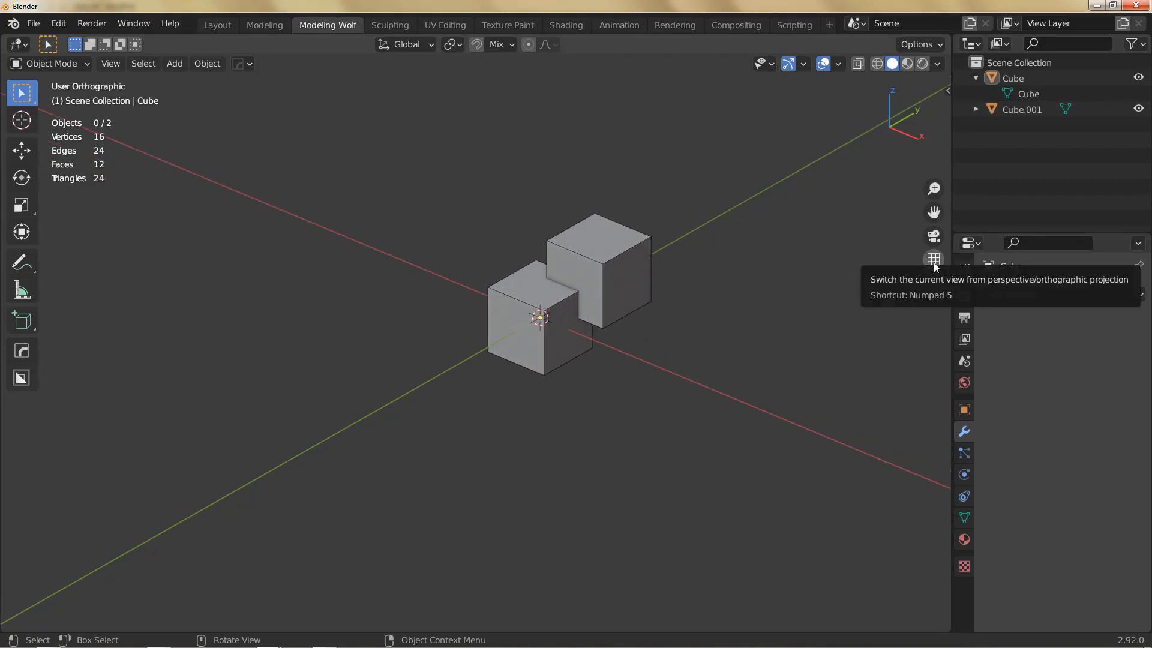
left_click(933, 262)
middle_click_drag(573, 297, 564, 307)
Step: Return to the Interface preferences and disable Navigation Controls
key("ctrl+comma")
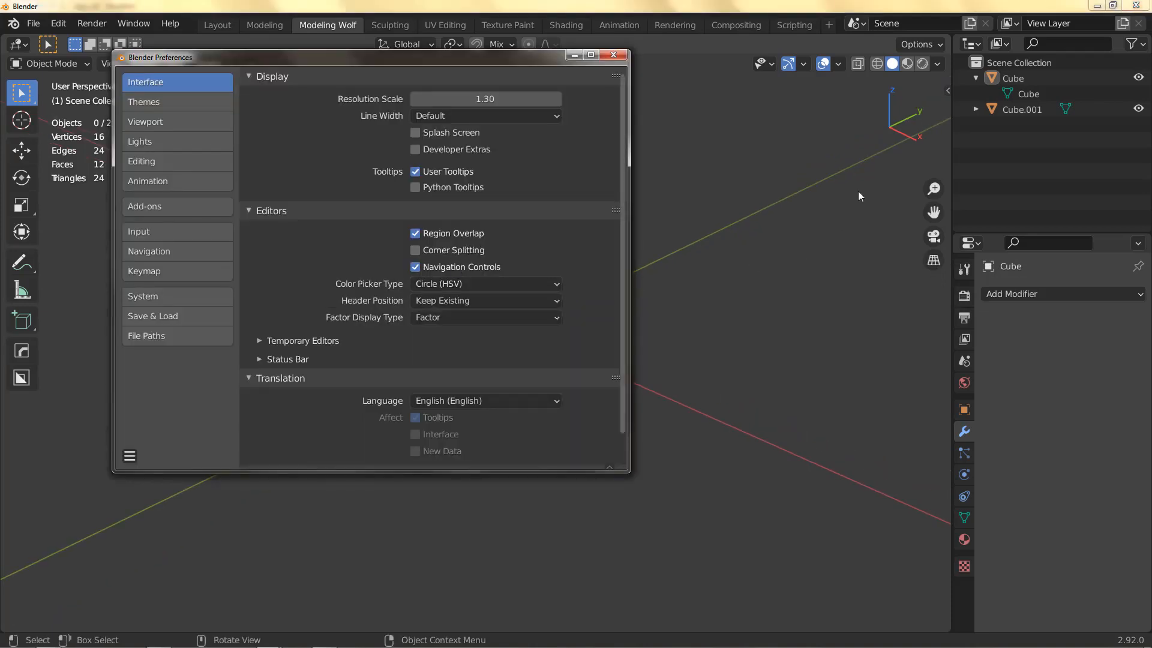
left_click(448, 267)
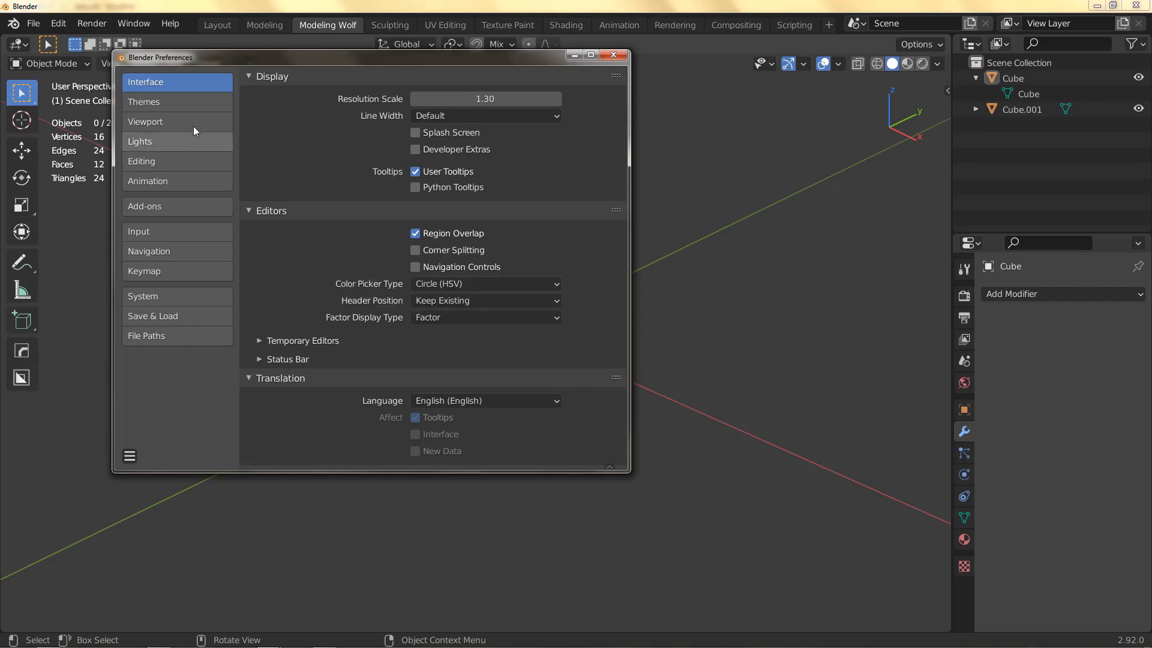
Step: Examine the Outliner theme colours, including Active Highlight, and compare them with the highlighting of the selected cube's mesh data
left_click(189, 99)
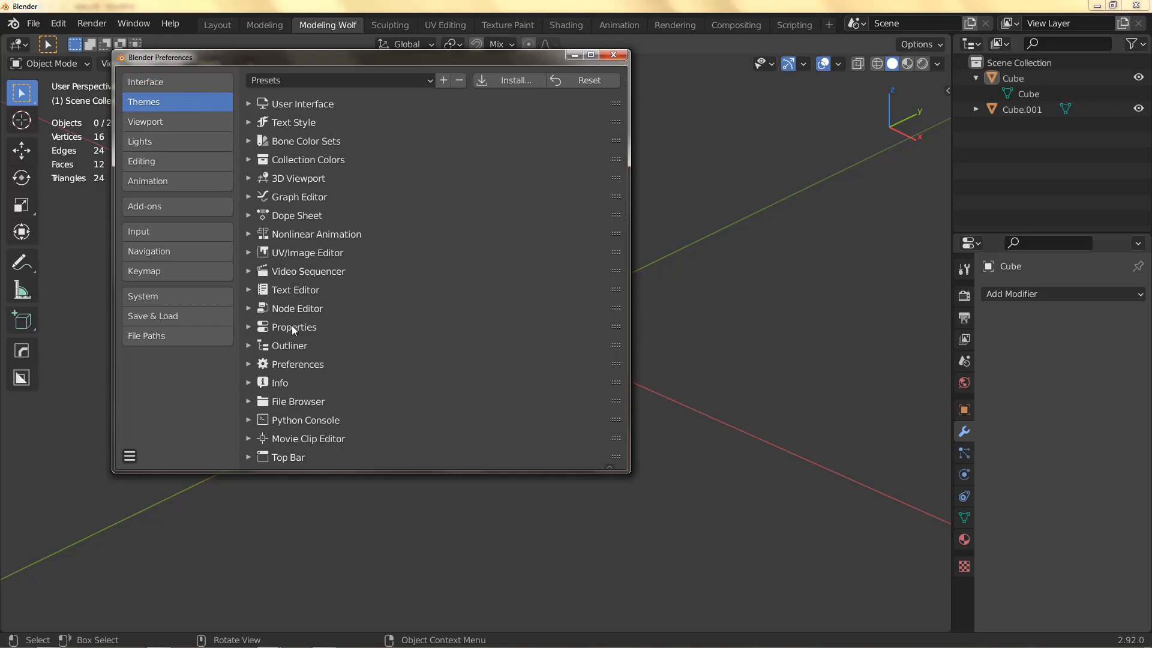
left_click(249, 346)
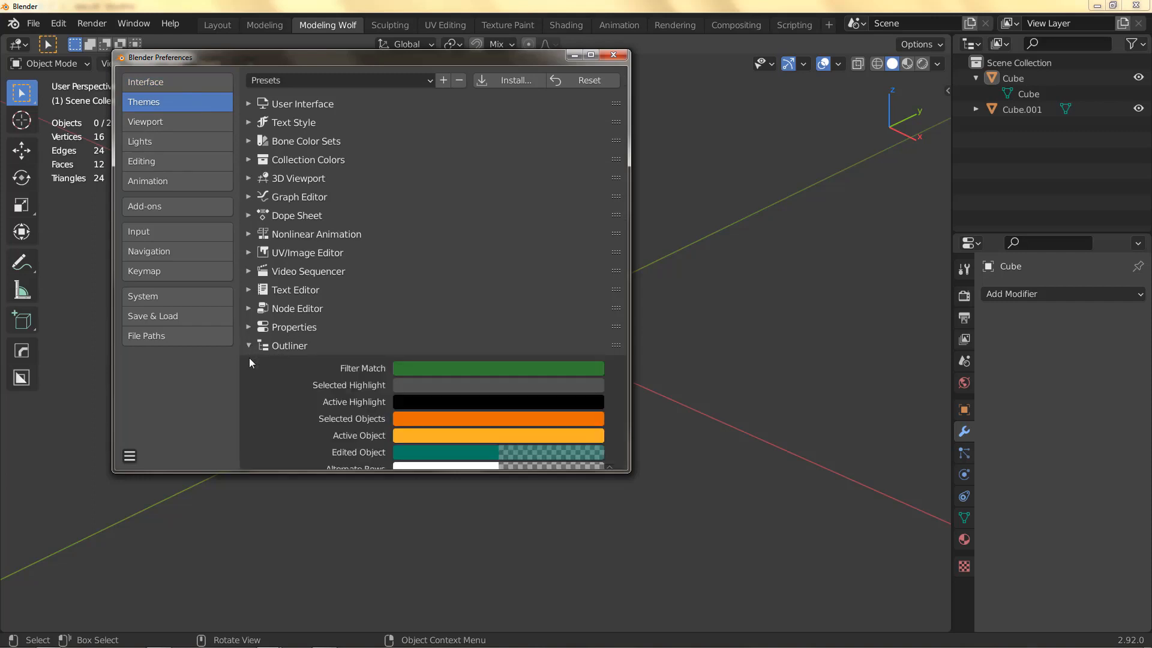
scroll(306, 387, "down", 2)
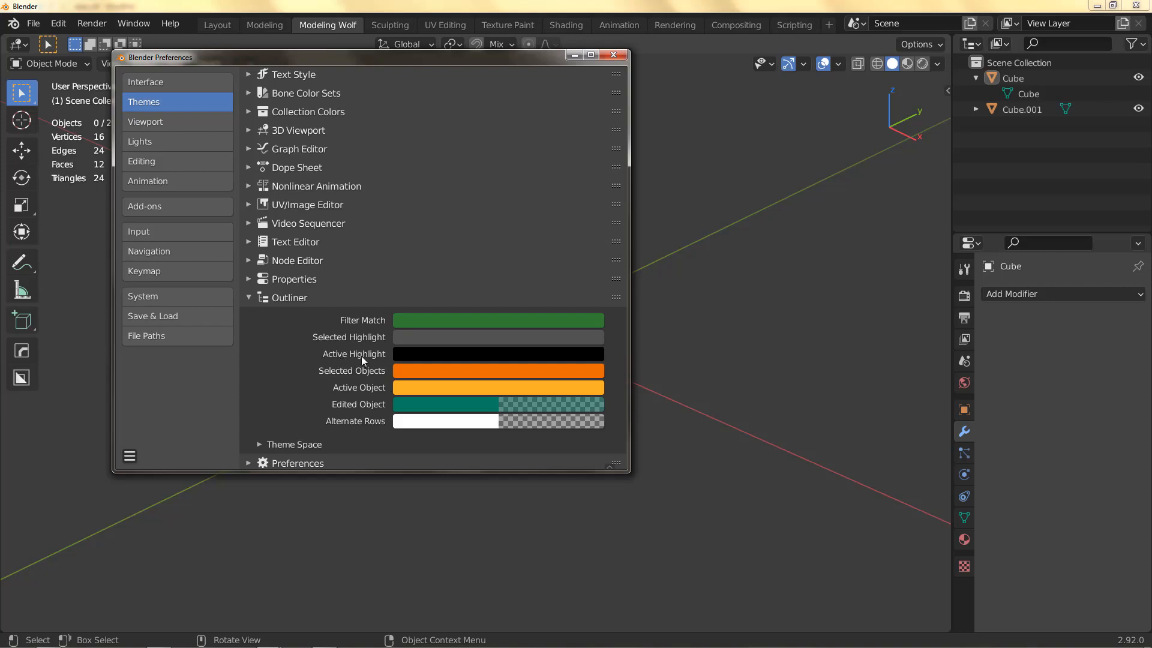
left_click(1031, 96)
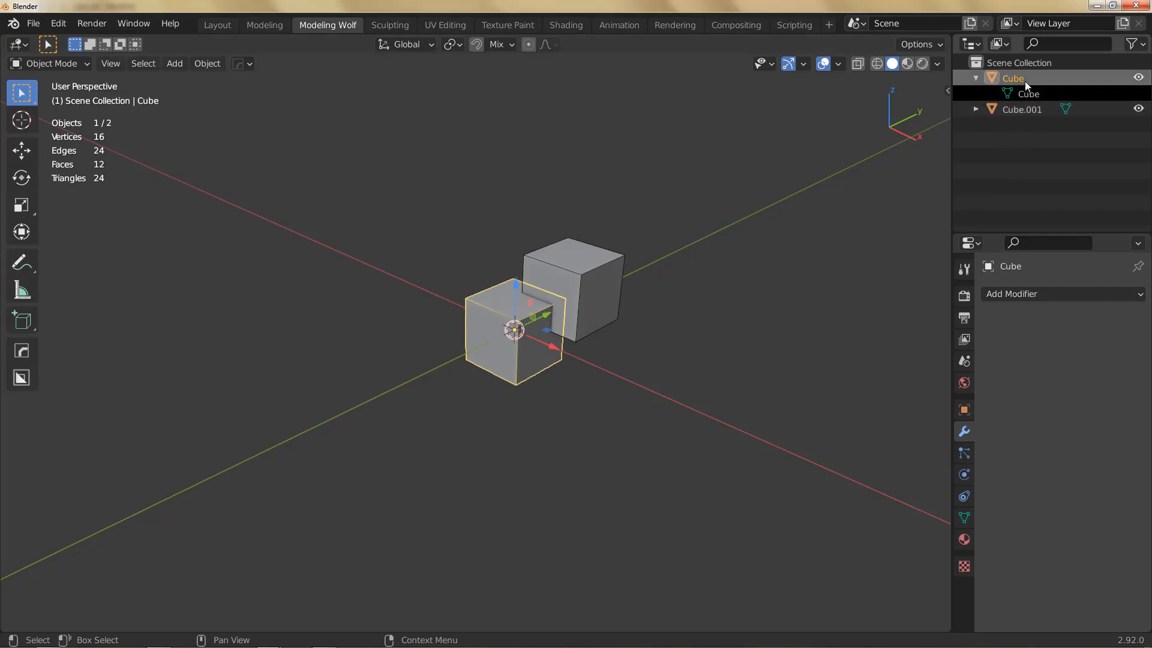
key("alt+Tab")
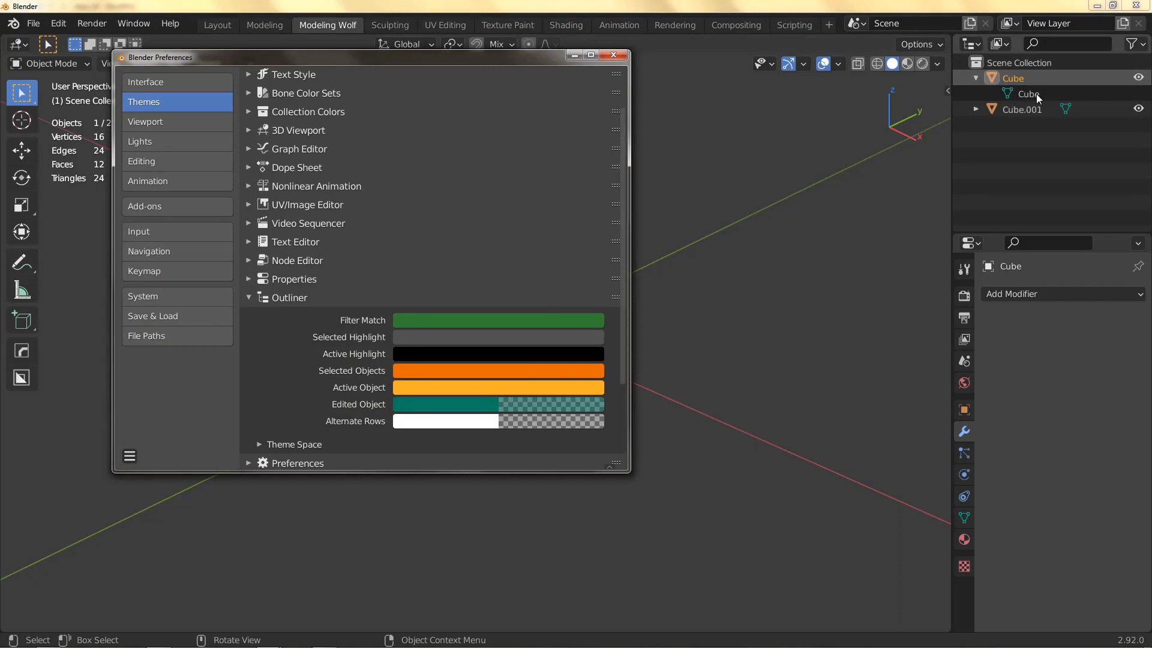
Step: Examine the 3D Viewport Axis options in the Viewport preferences, keep Simple Axis, and close the Preferences window
left_click(169, 123)
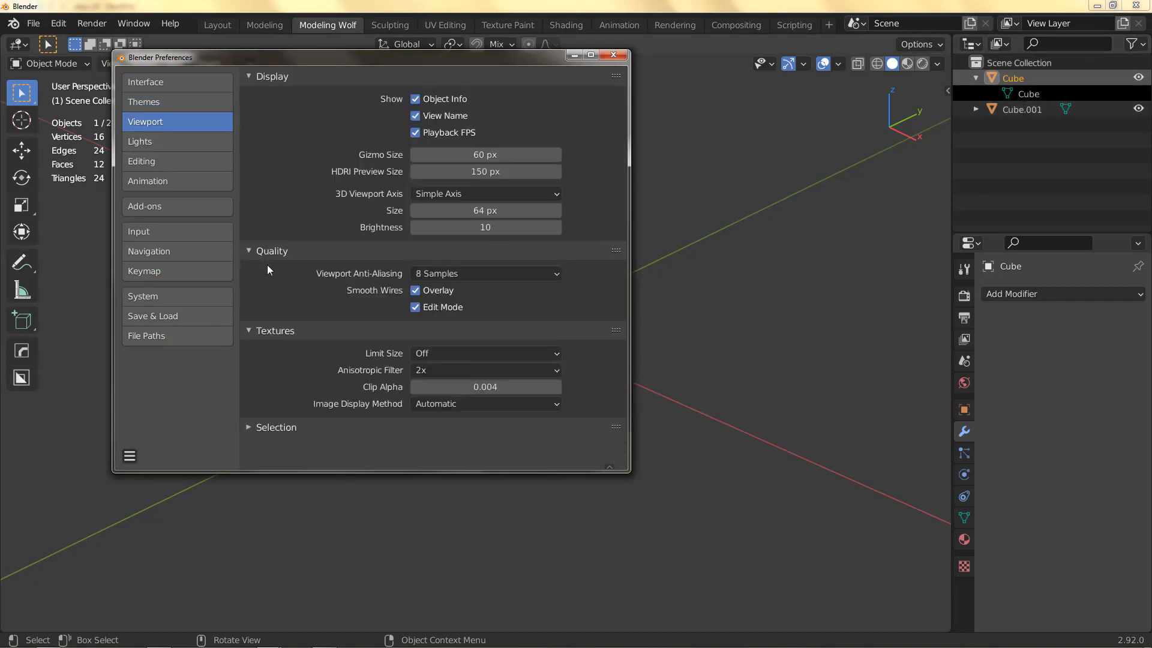
left_click_drag(368, 60, 459, 104)
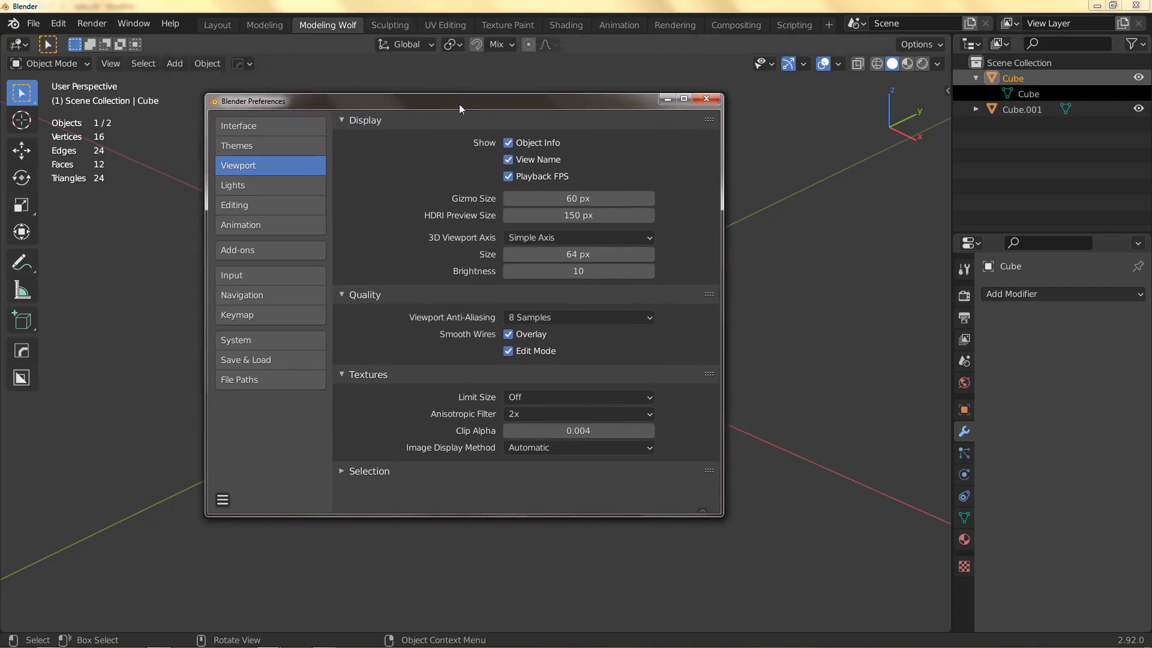
left_click(541, 238)
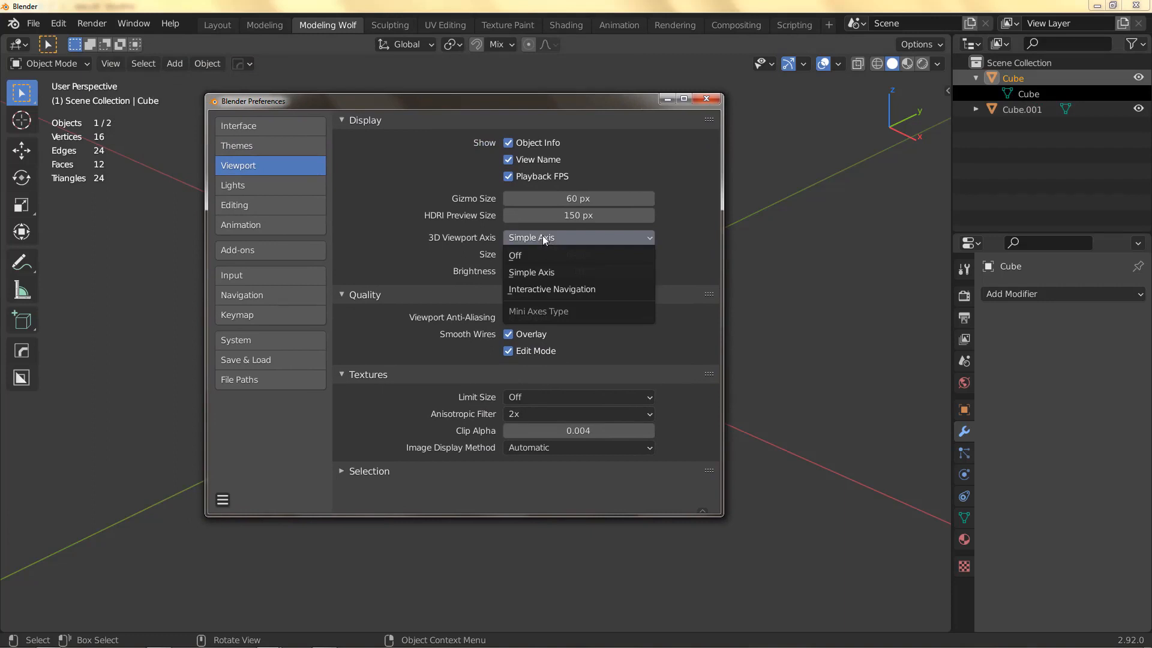
left_click(545, 237)
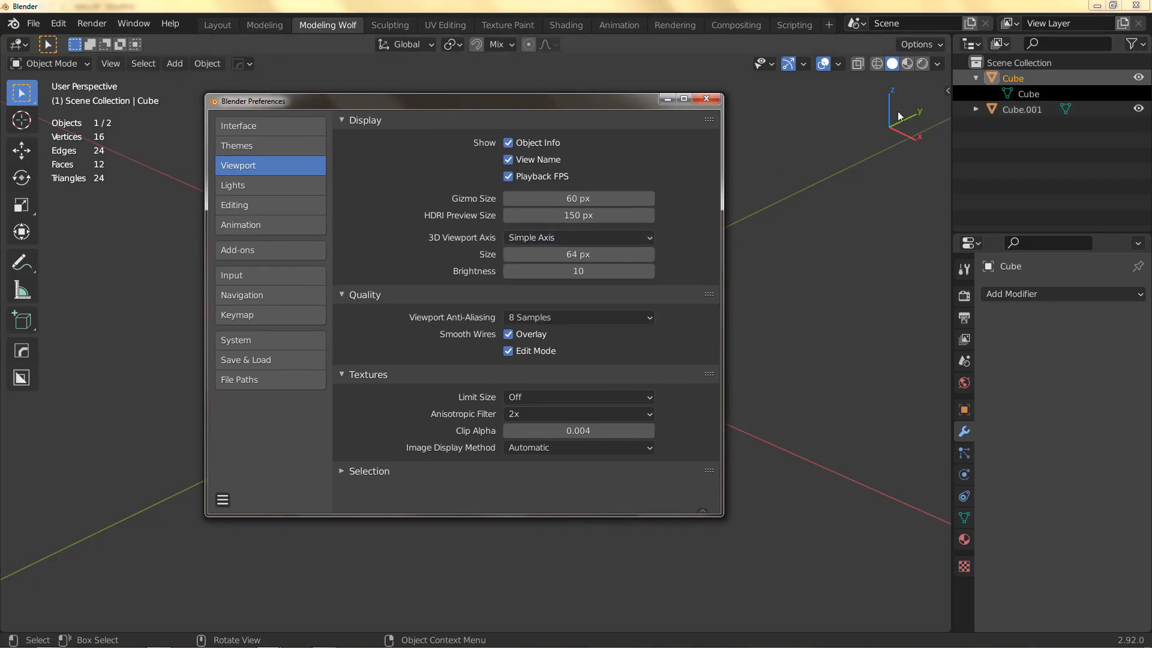
left_click(706, 98)
left_click(715, 271)
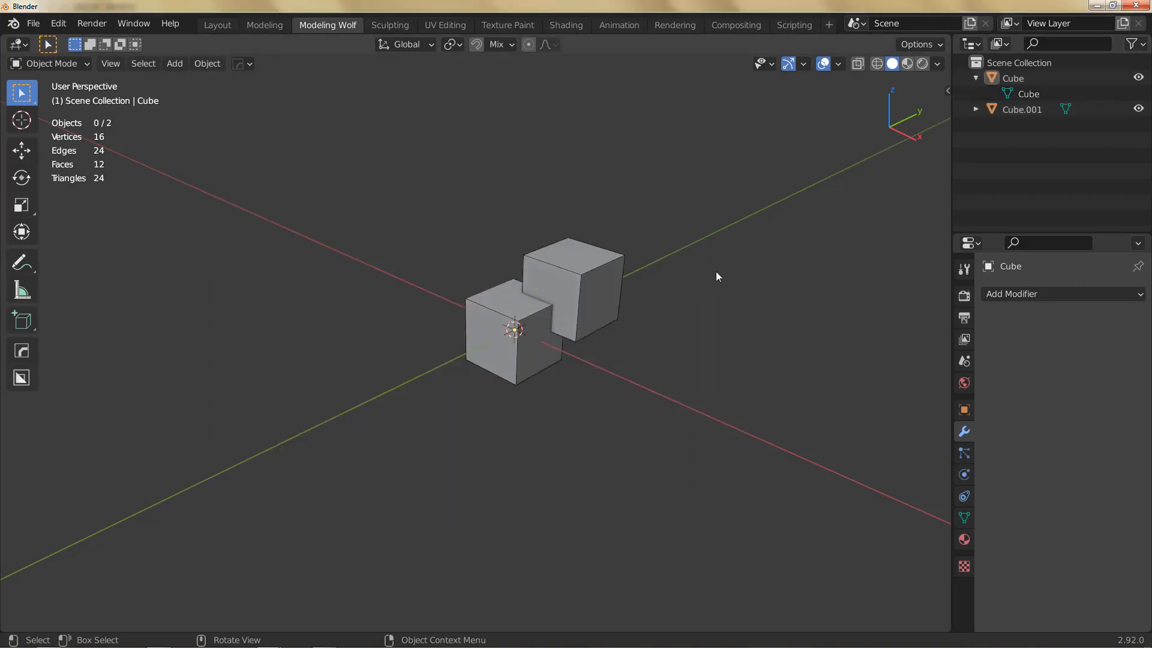
Step: Orbit around the two cubes to examine how the viewport's simple axis indicator follows the view
middle_click_drag(617, 321, 513, 319)
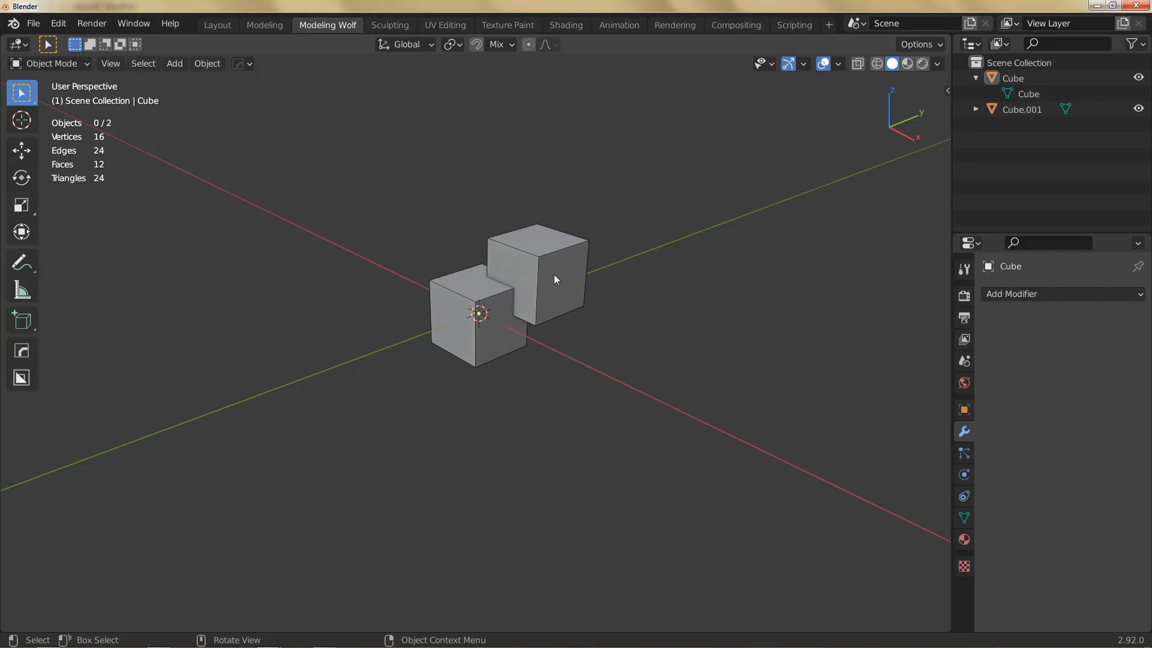
middle_click_drag(534, 277, 456, 279)
scroll(470, 287, "up", 2)
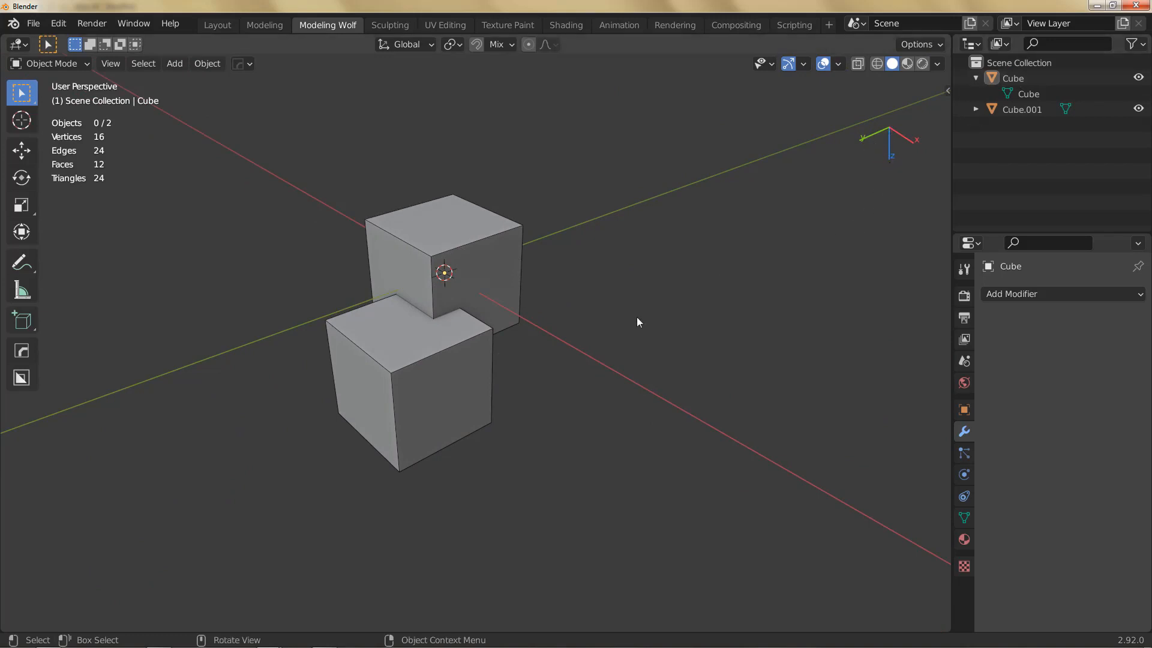
middle_click_drag(636, 317, 561, 617)
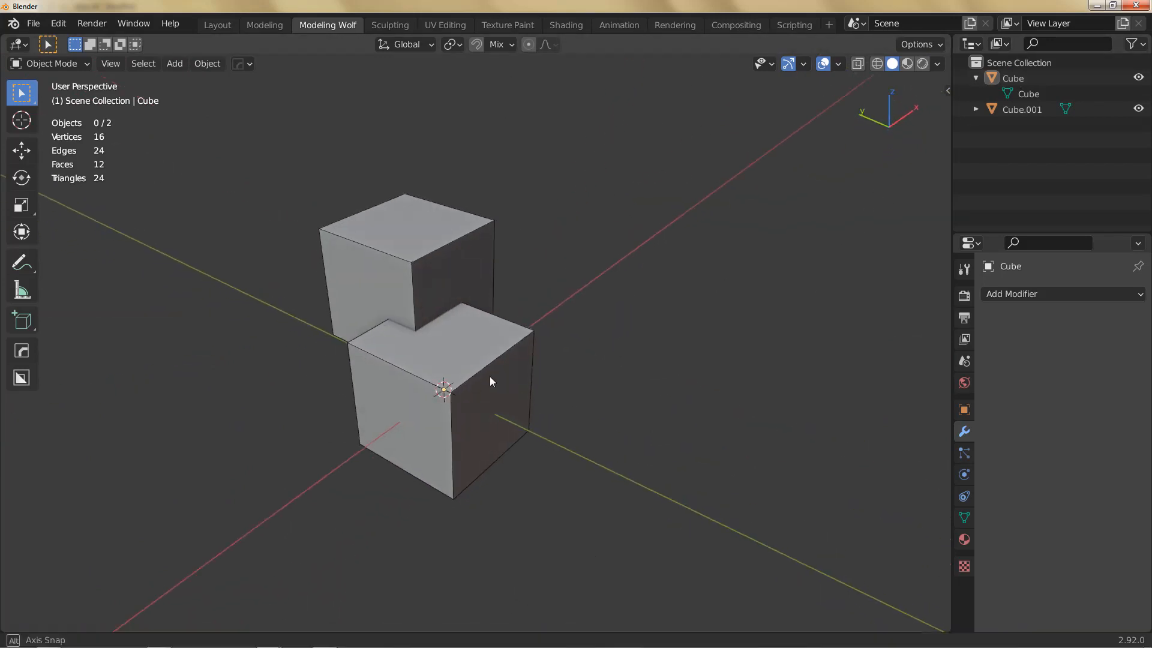
middle_click_drag(489, 376, 452, 358)
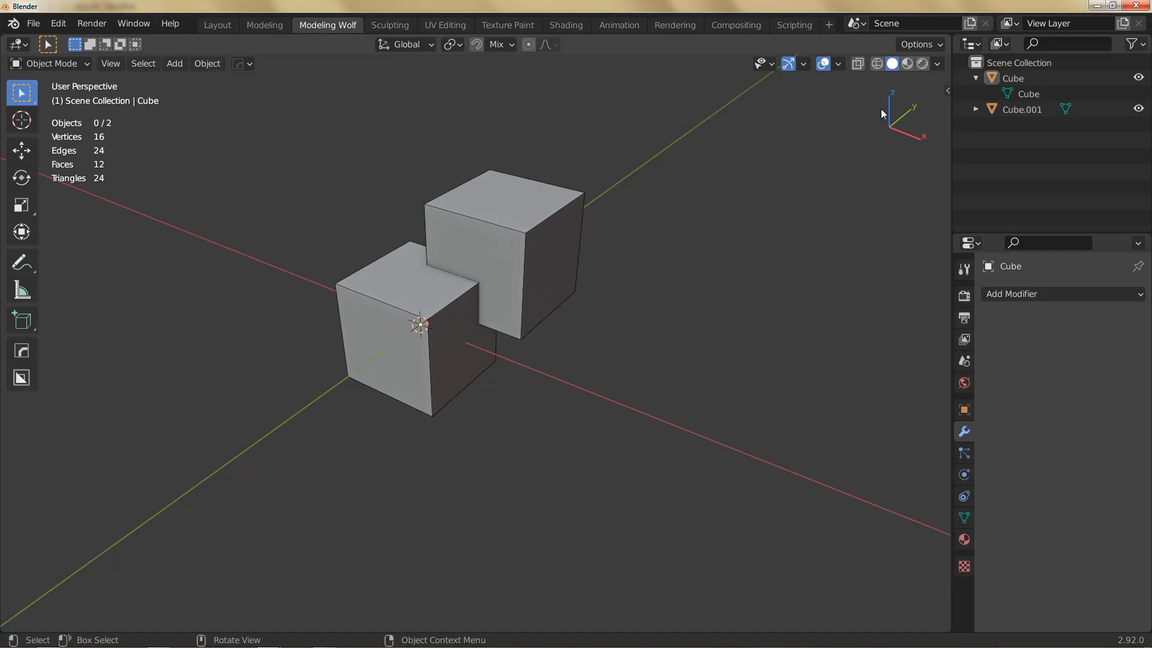
middle_click_drag(532, 299, 526, 267, "shift")
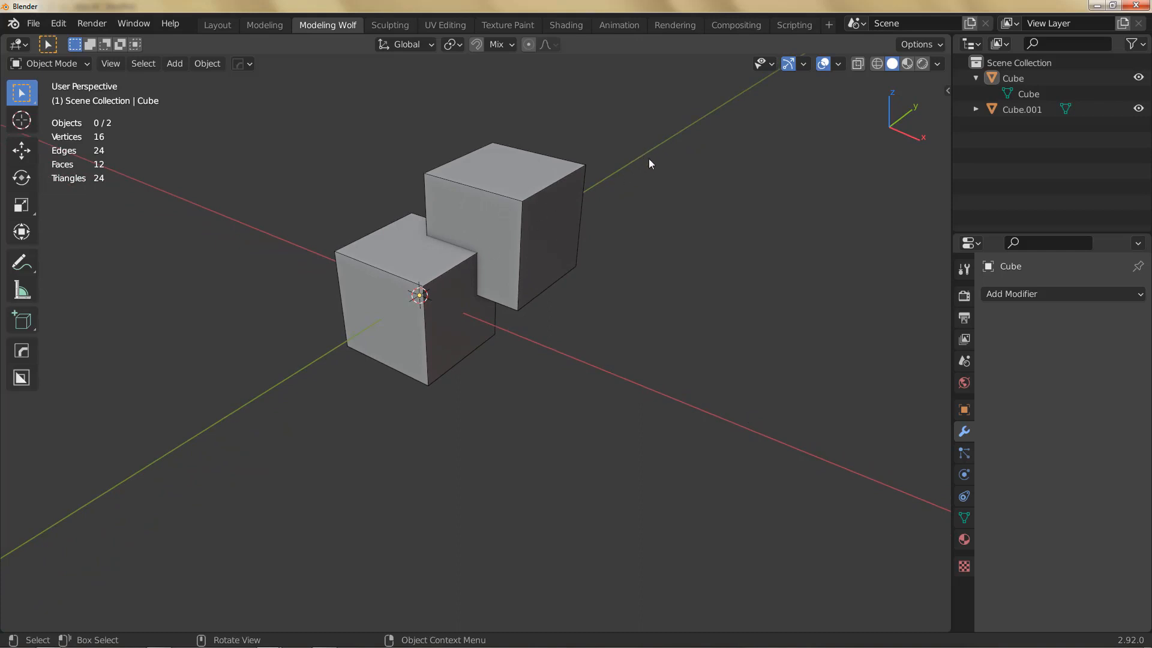
Step: Check the axis guides in the Viewport Overlays settings, trying the Z axis toggle
left_click(839, 64)
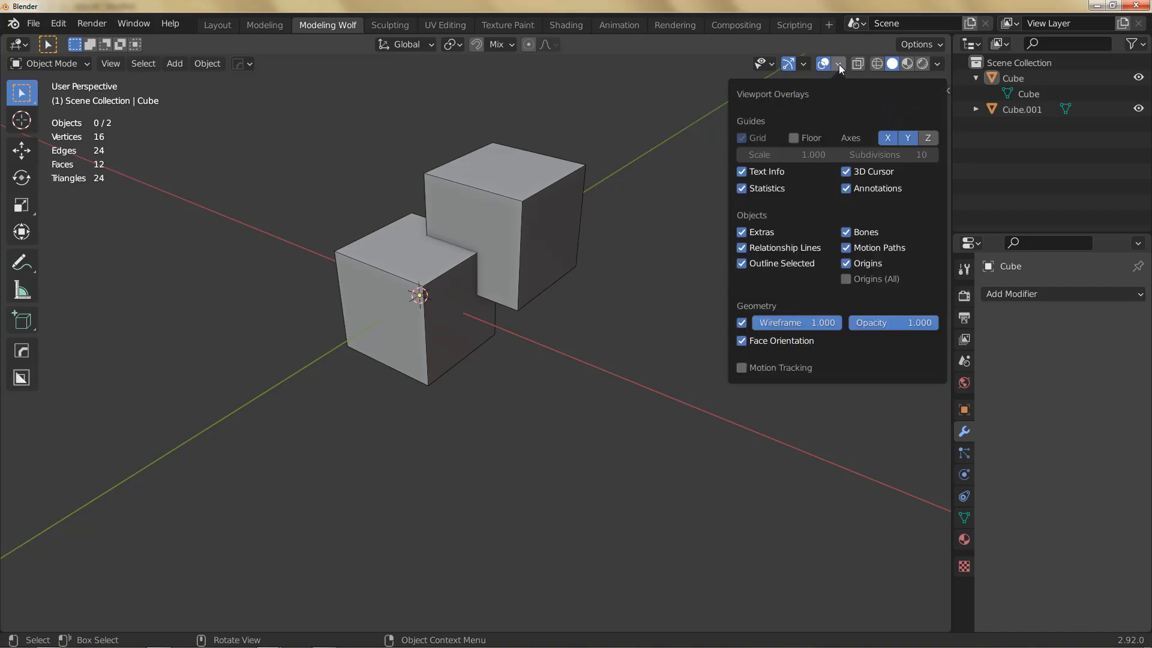
left_click(928, 139)
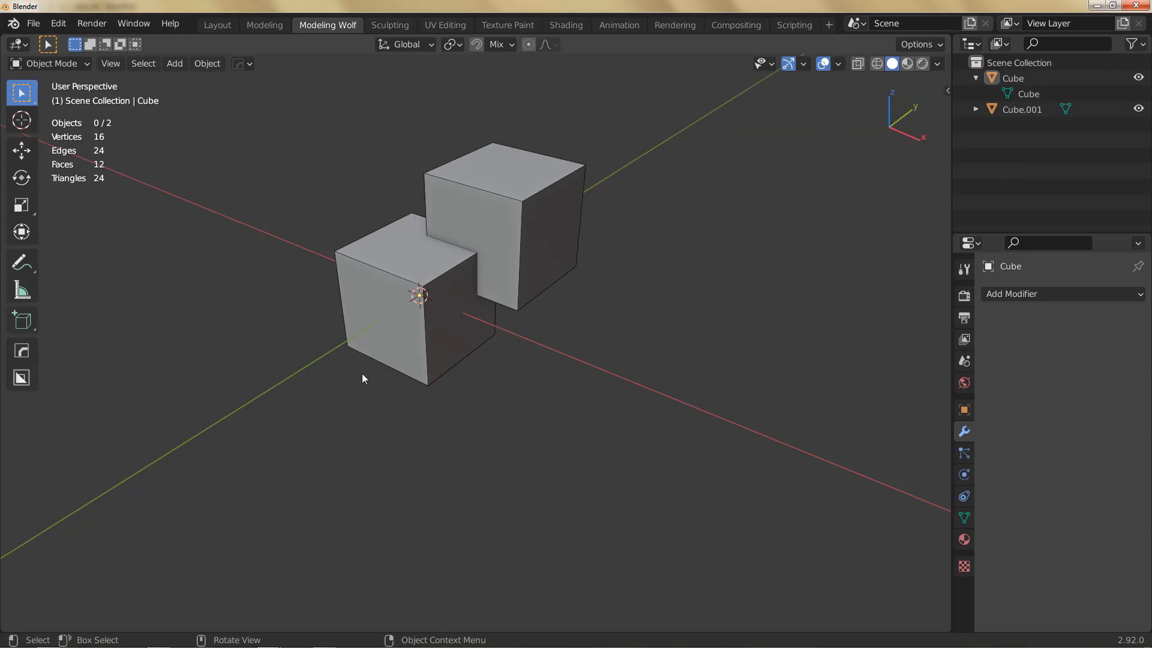
mouse_move(509, 256)
middle_mouse_down()
mouse_move(482, 251)
mouse_move(503, 262)
mouse_move(483, 260)
mouse_move(492, 266)
middle_mouse_up()
Step: Search the Add-ons preferences for "extra"
key("ctrl+comma")
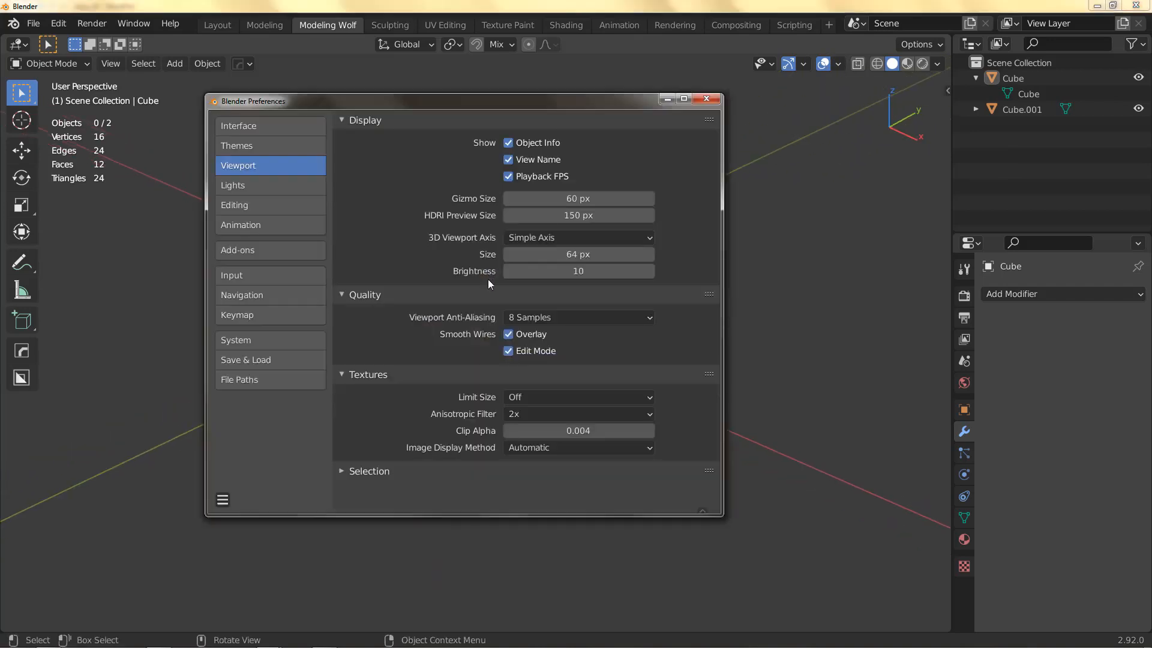
left_click(260, 246)
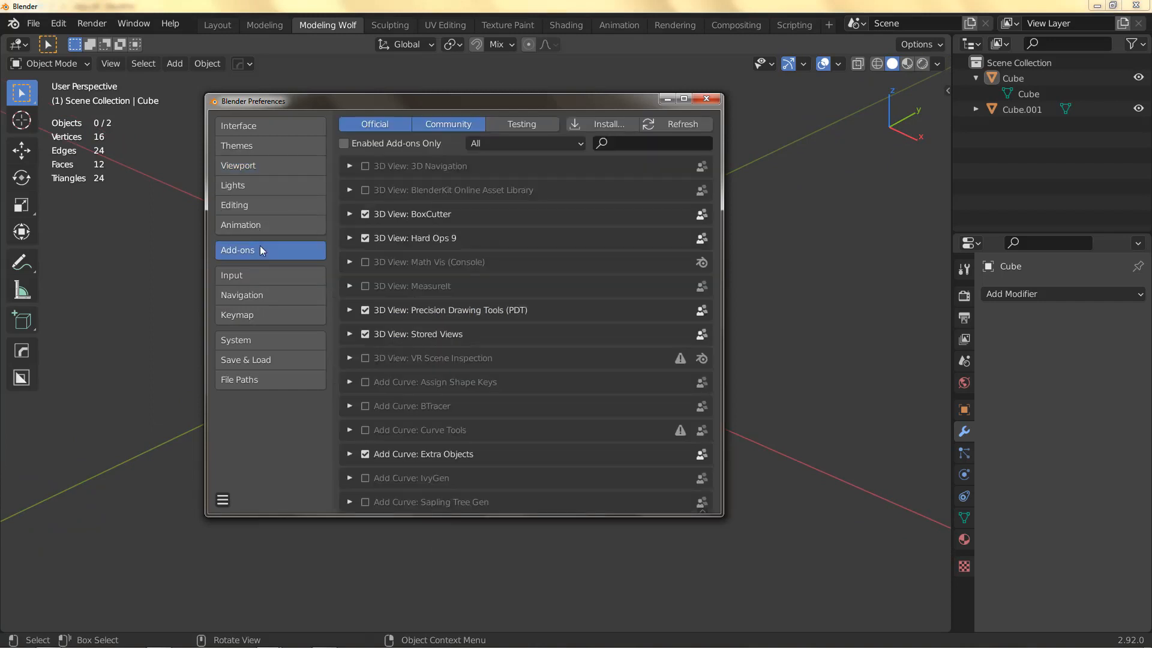
left_click(625, 142)
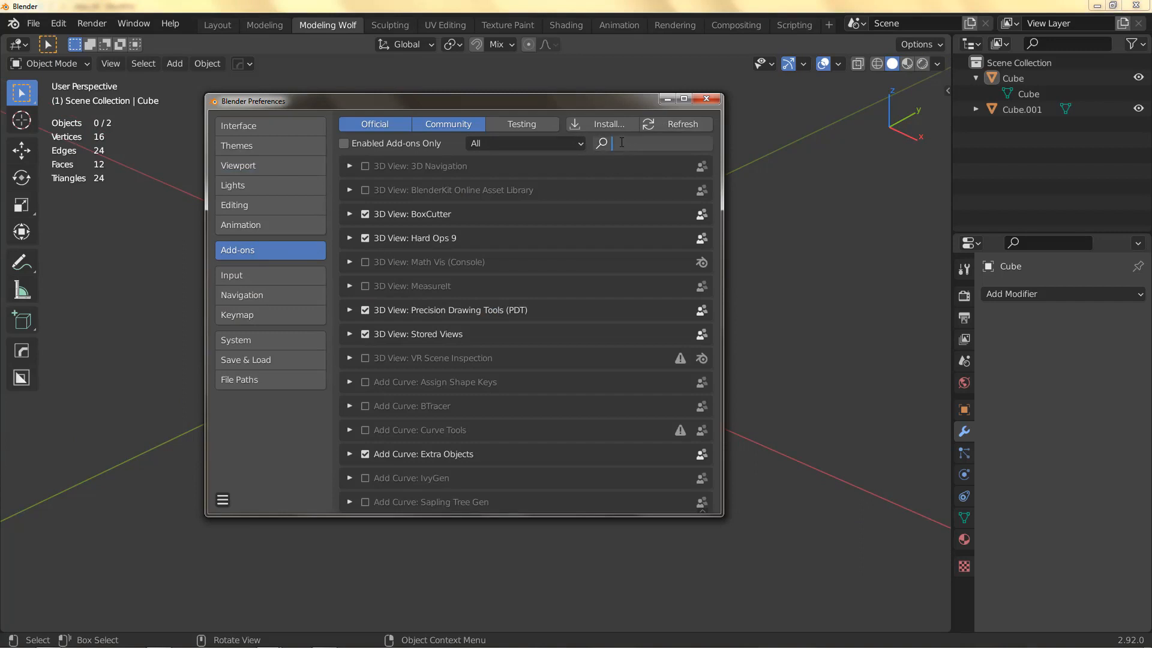
type("extra")
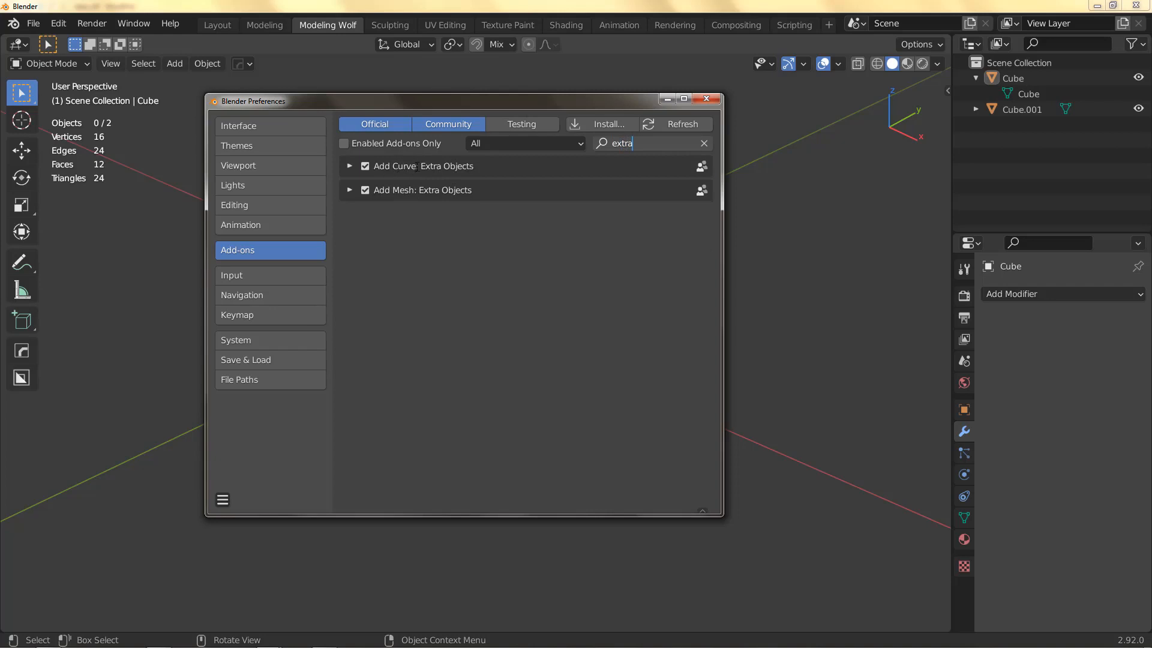
Step: Show the Navigation preferences and move the Preferences window away from the cubes
left_click(264, 294)
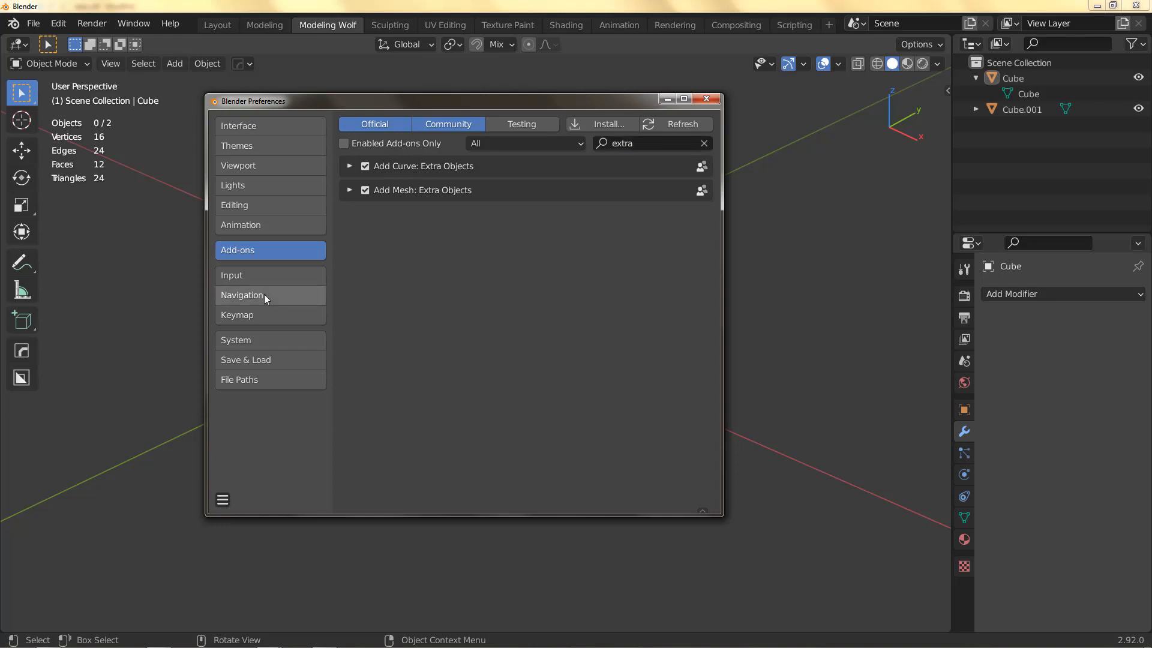
left_click(264, 294)
left_click_drag(423, 99, 686, 128)
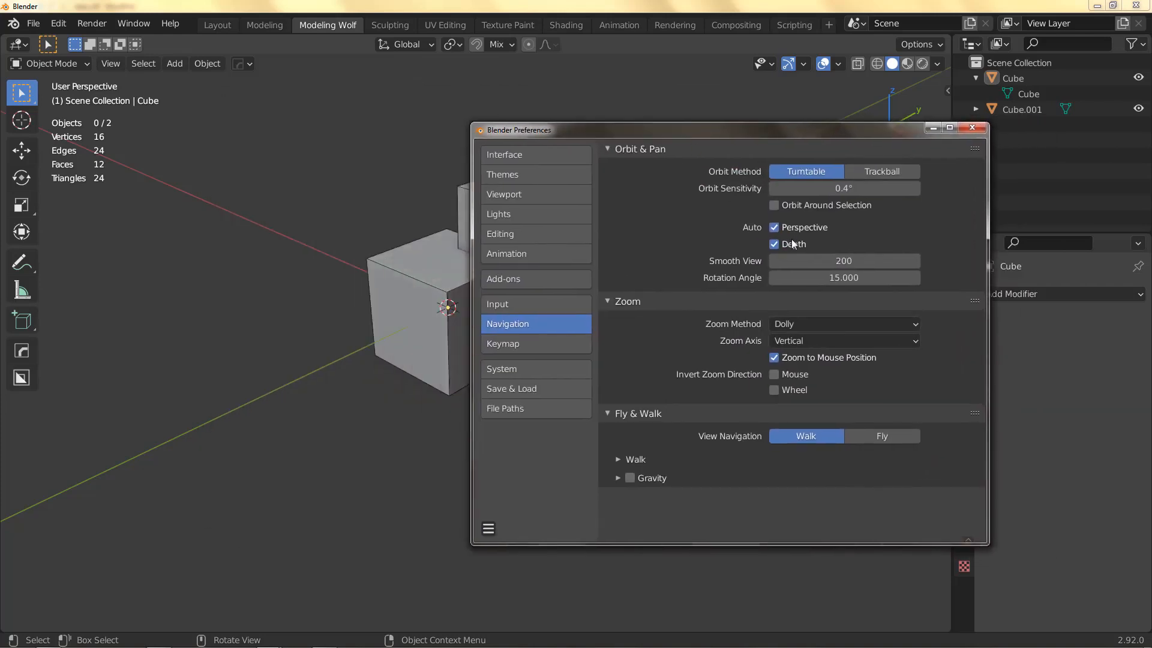
Step: Try orbiting, panning and zooming around the cubes and compare the behaviour with the Navigation preferences
left_click(329, 292)
middle_click_drag(483, 265, 187, 268, "shift")
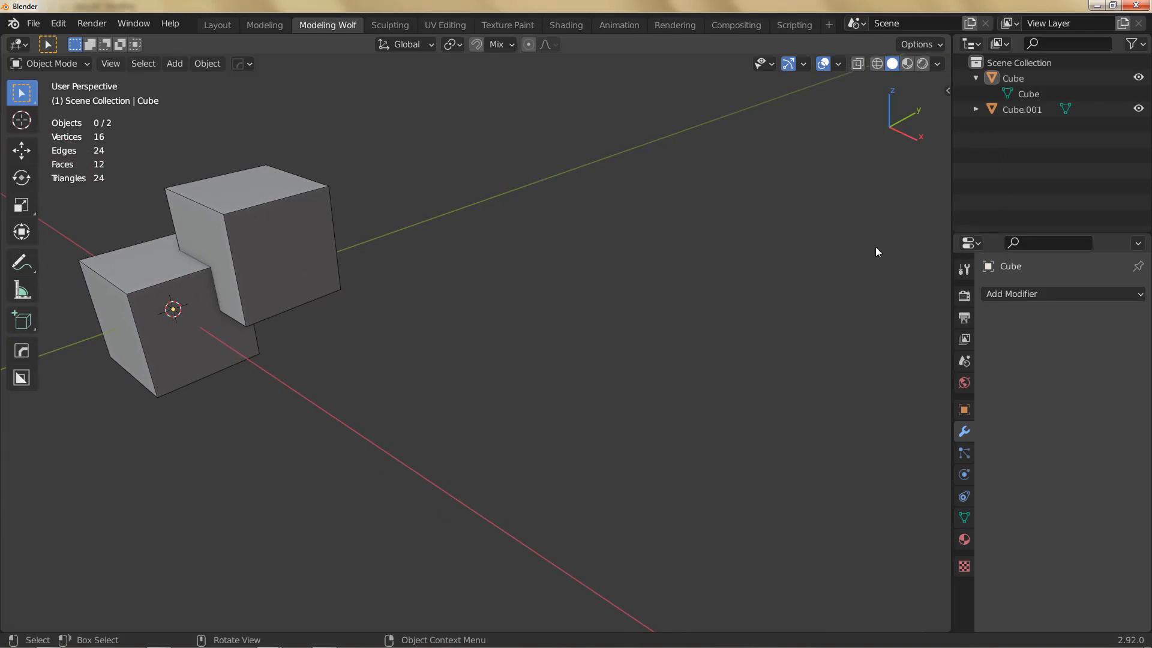
middle_click_drag(864, 257, 875, 336)
right_click_drag(409, 301, 511, 283, "alt")
left_click_drag(511, 283, 531, 305, "alt")
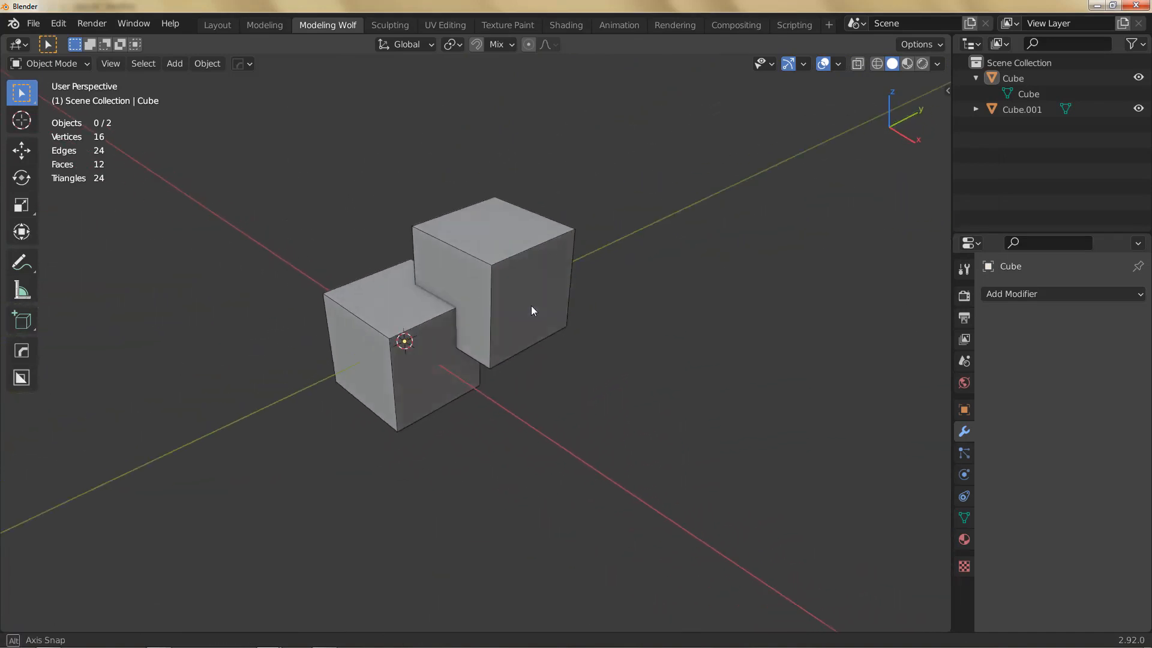
middle_click_drag(527, 300, 485, 275, "alt")
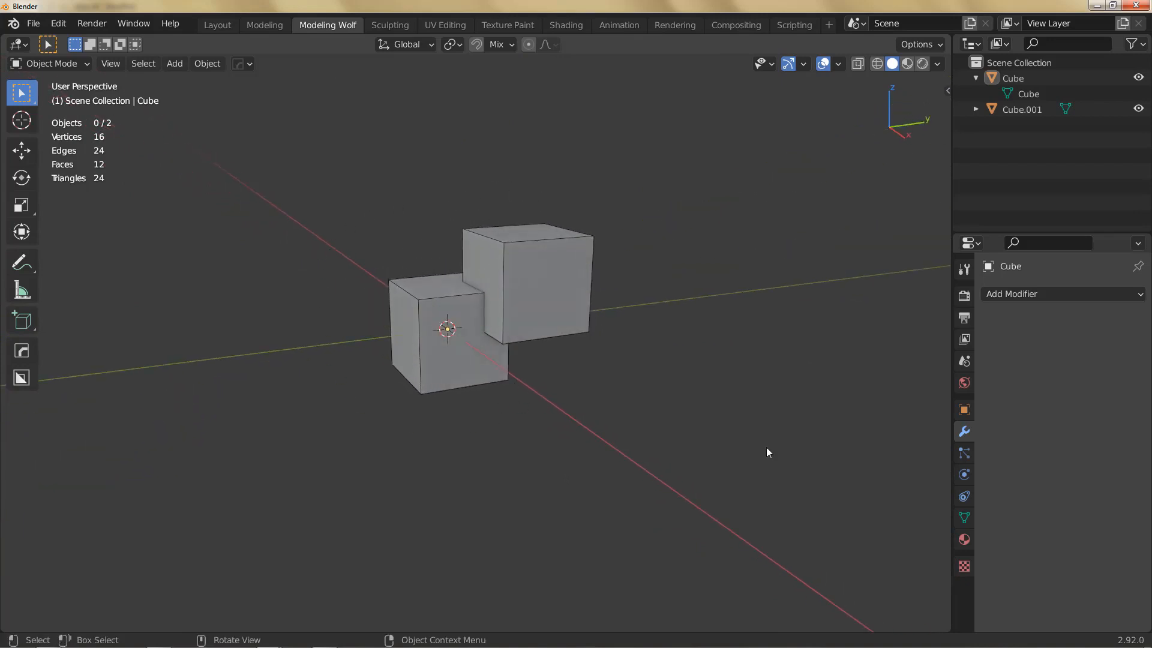
middle_click_drag(439, 282, 391, 252)
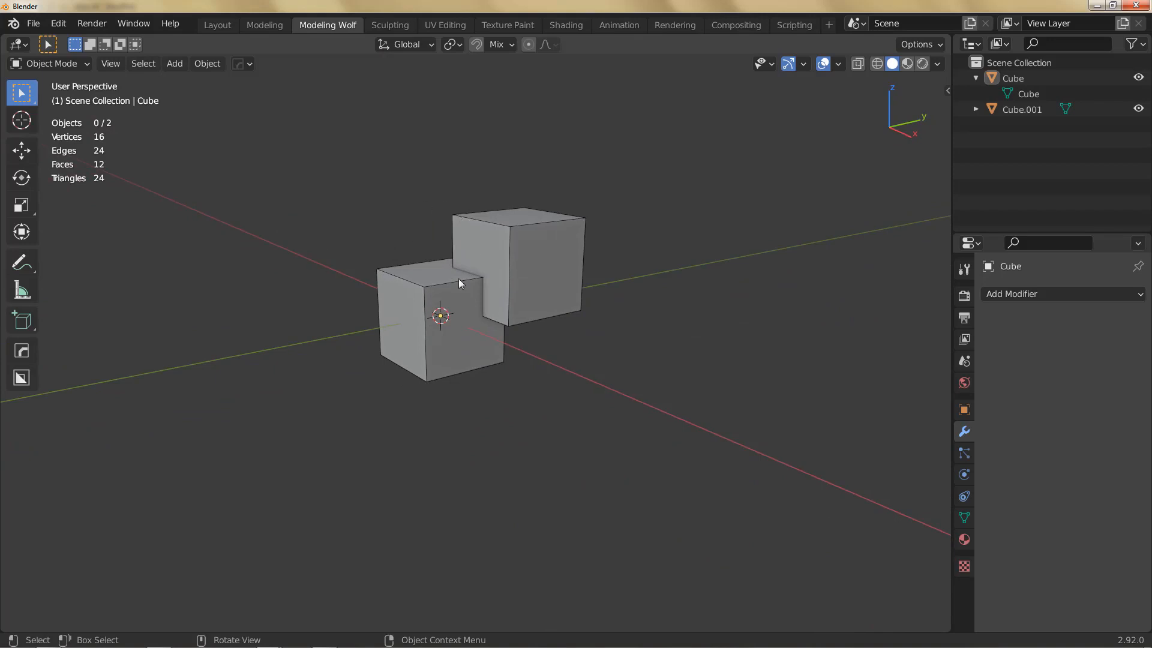
middle_click_drag(506, 293, 501, 310)
key("alt+Tab")
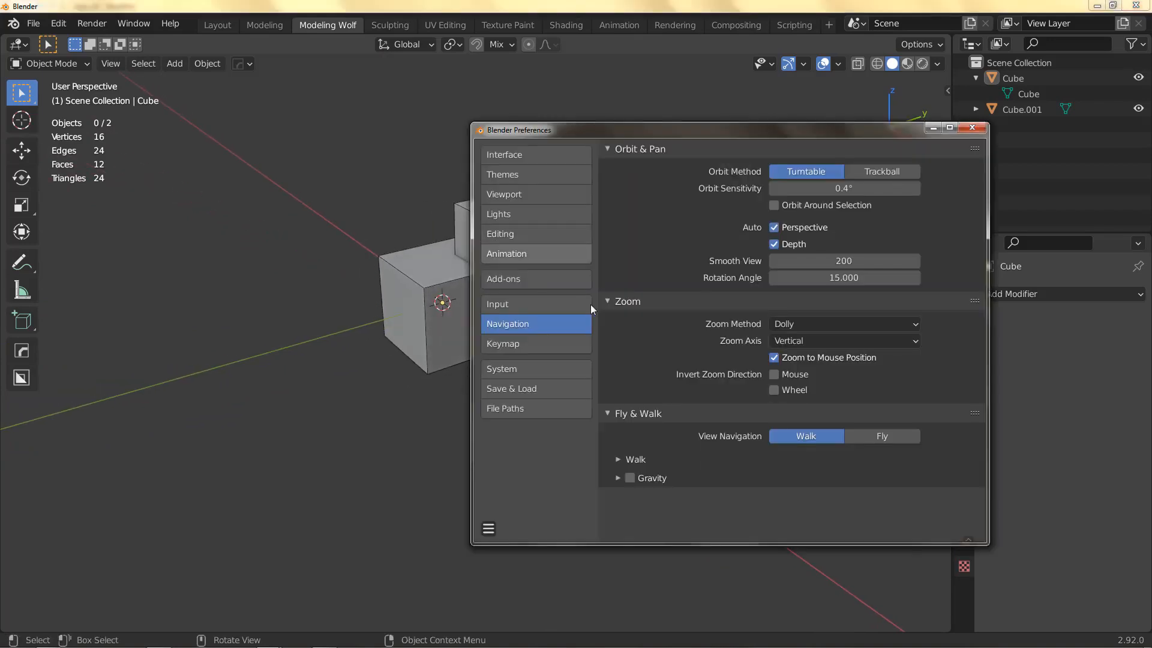
key("alt+Tab")
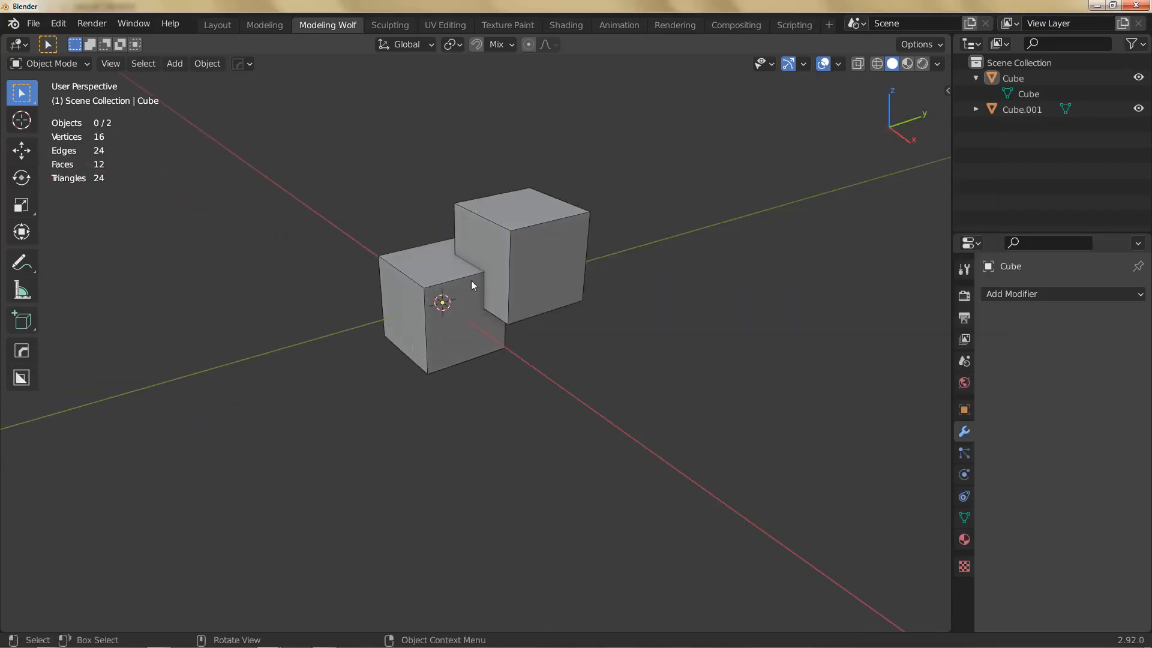
Step: Select the top face of Cube.001 in Edit Mode and inspect it up close from several angles
left_click(520, 228)
key("Tab")
left_click(556, 216)
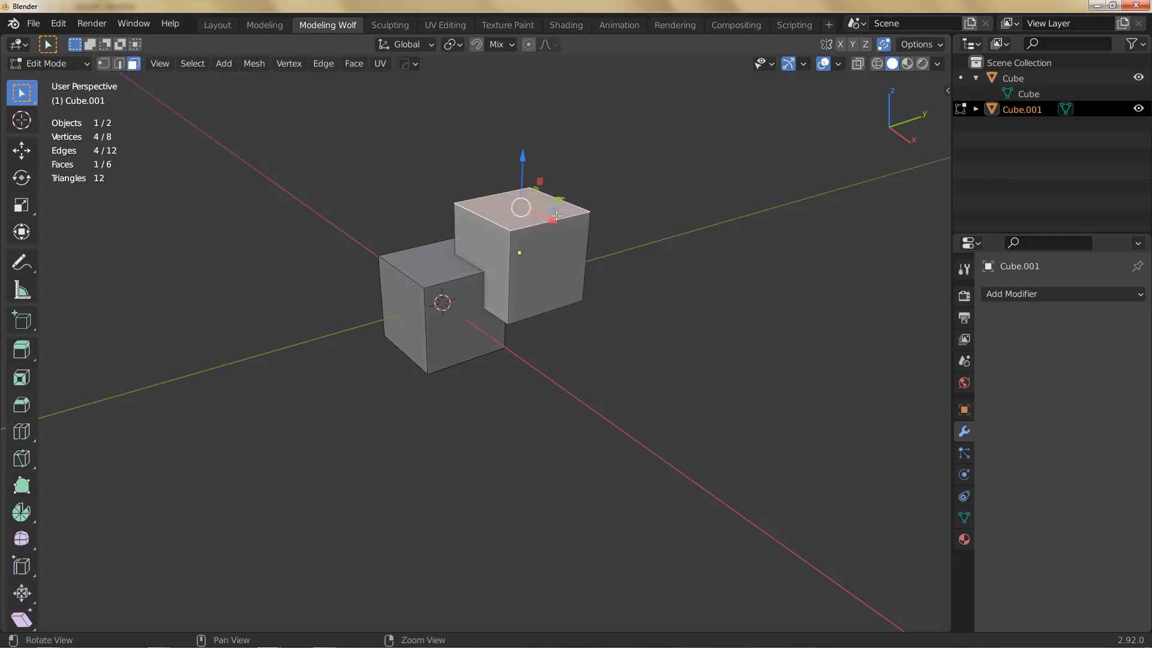
middle_click_drag(557, 215, 535, 306, "alt")
right_click_drag(506, 336, 660, 221, "alt")
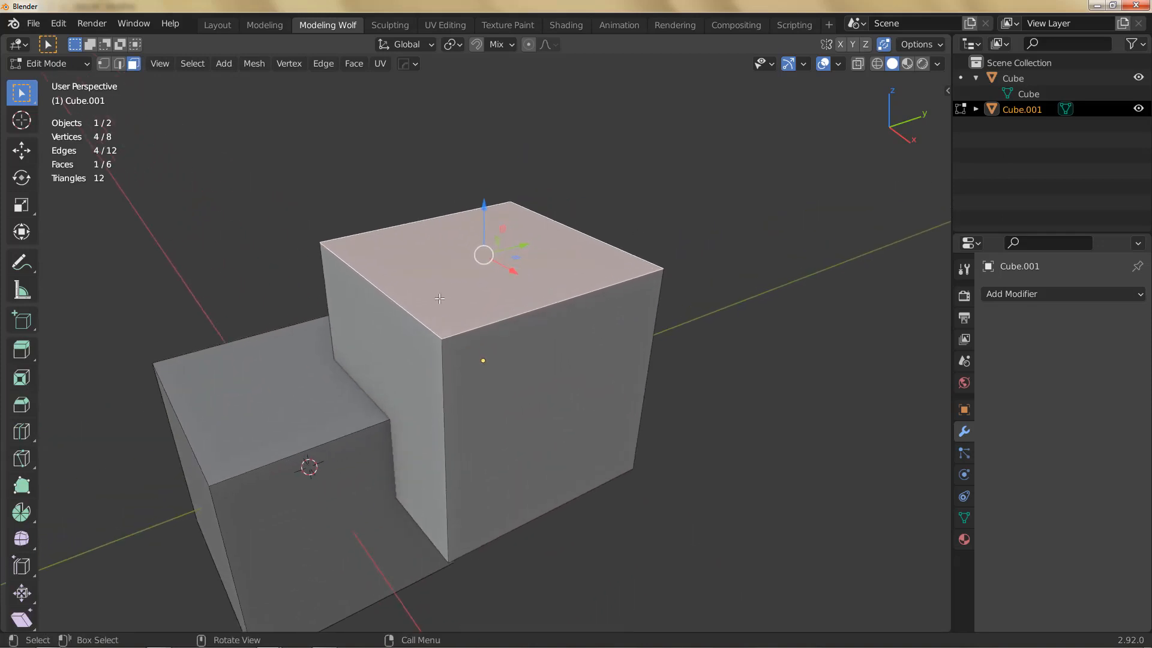
middle_click_drag(439, 298, 461, 276)
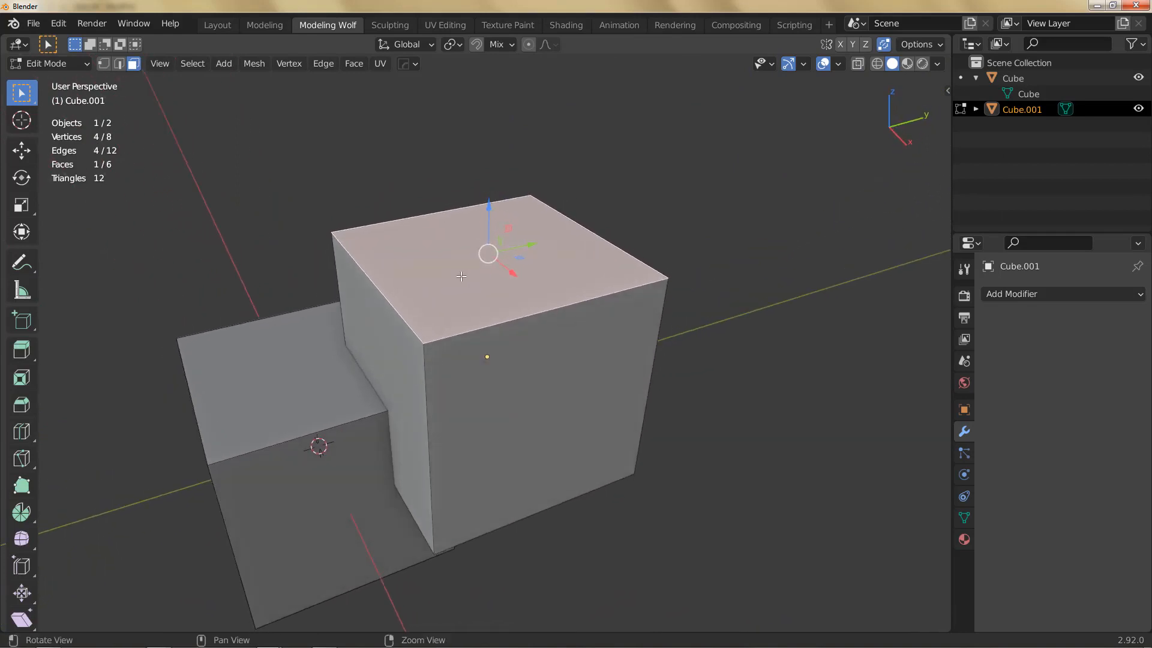
Step: Review the Navigation preferences again, close them, and return Cube.001 to Object Mode
key("ctrl+alt+u")
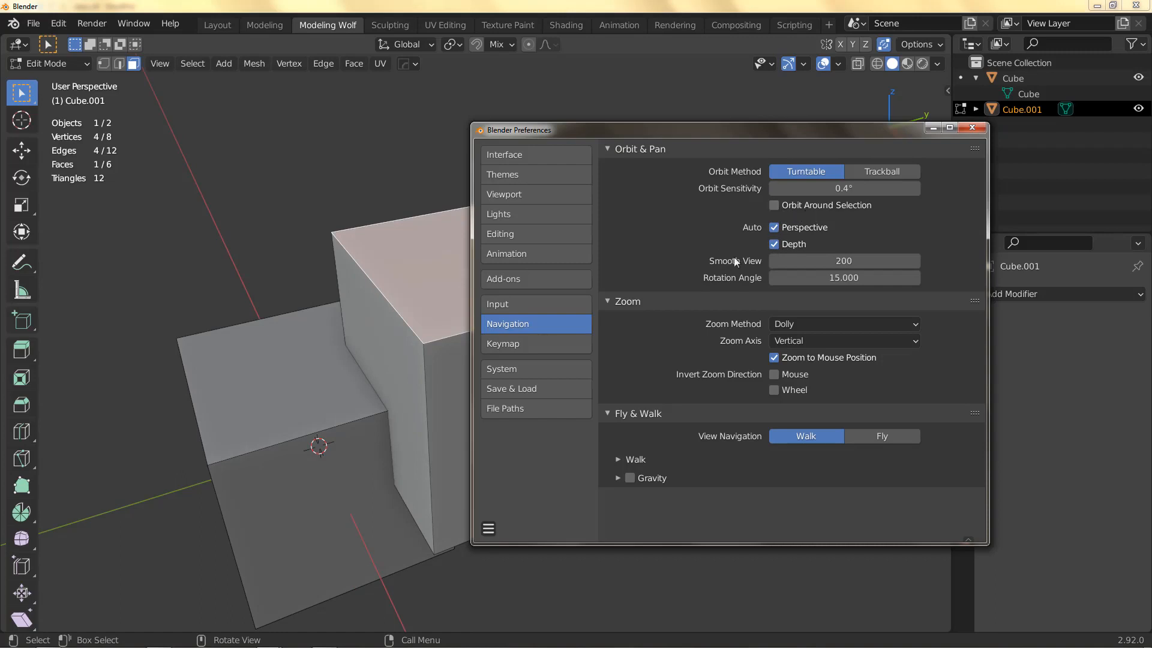
key("alt+F4")
key("Tab")
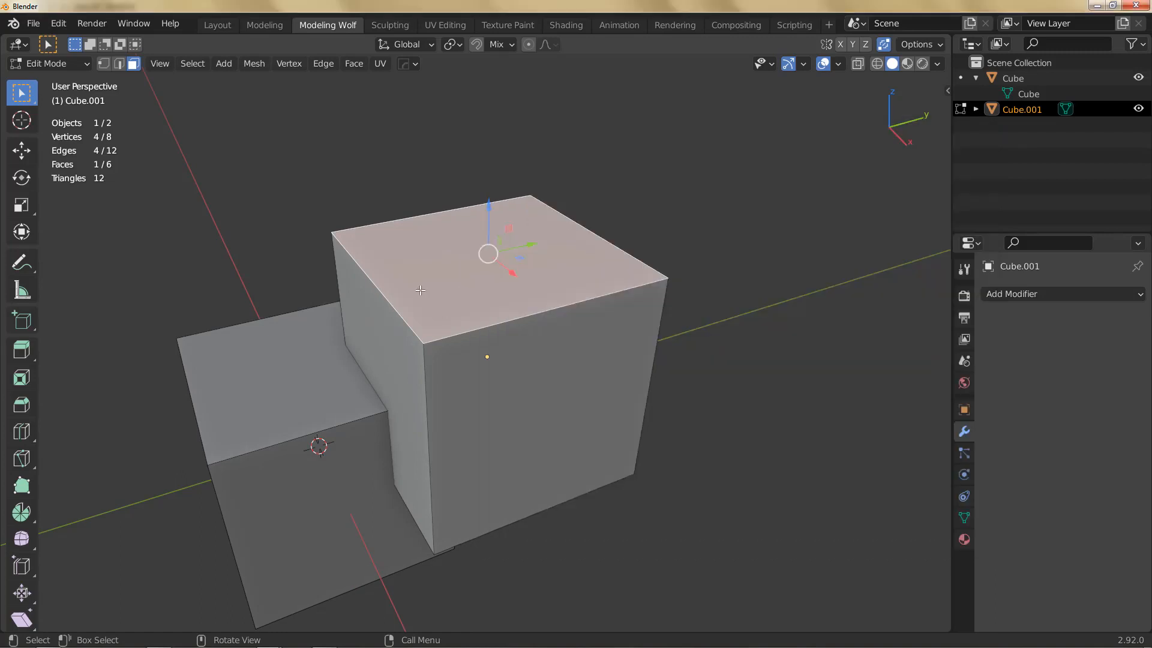
middle_click_drag(416, 316, 460, 291)
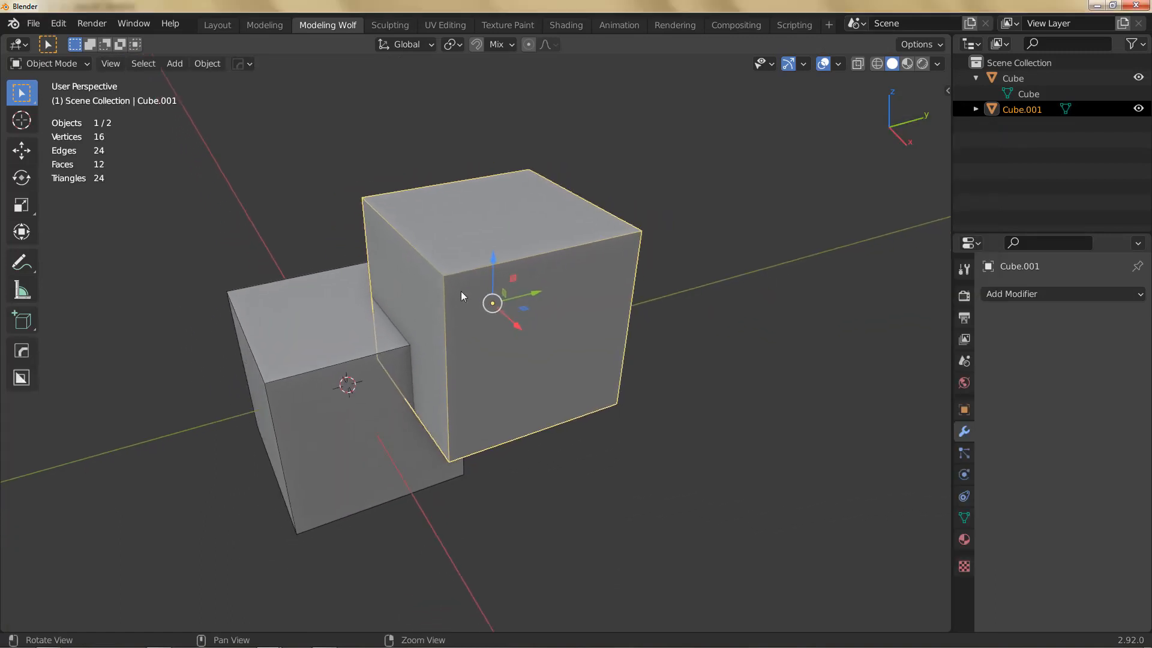
Step: Examine the Keymap preferences, collapsing and re-expanding the Preferences section to review the mouse button and Spacebar Action options
key("ctrl+alt+u")
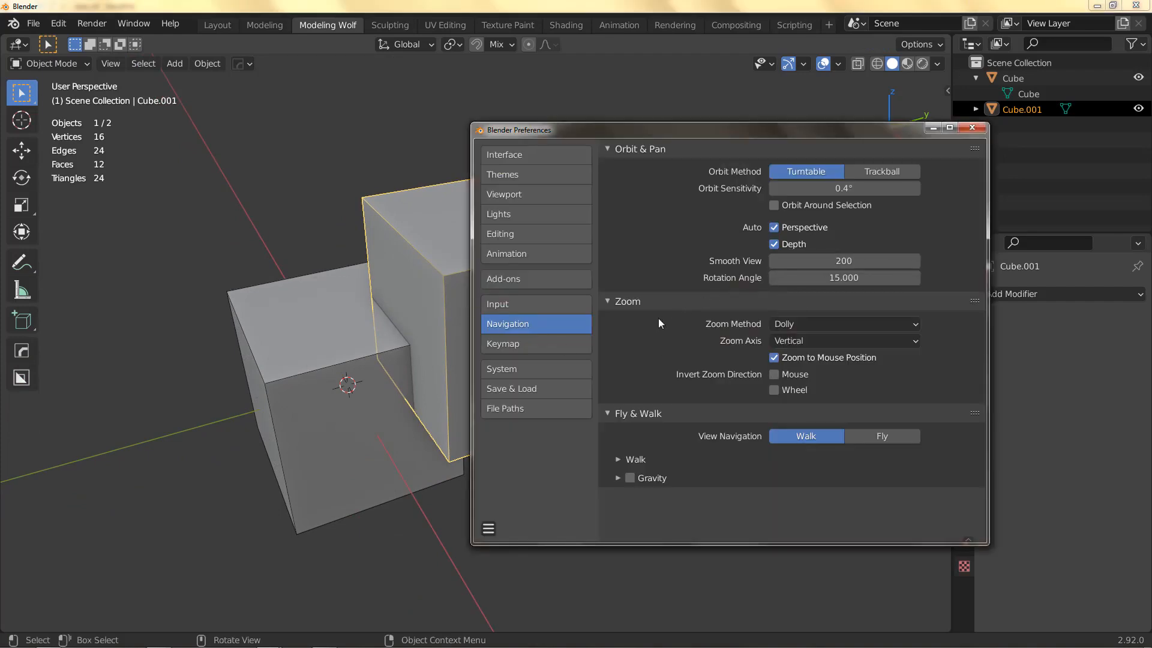
left_click(556, 344)
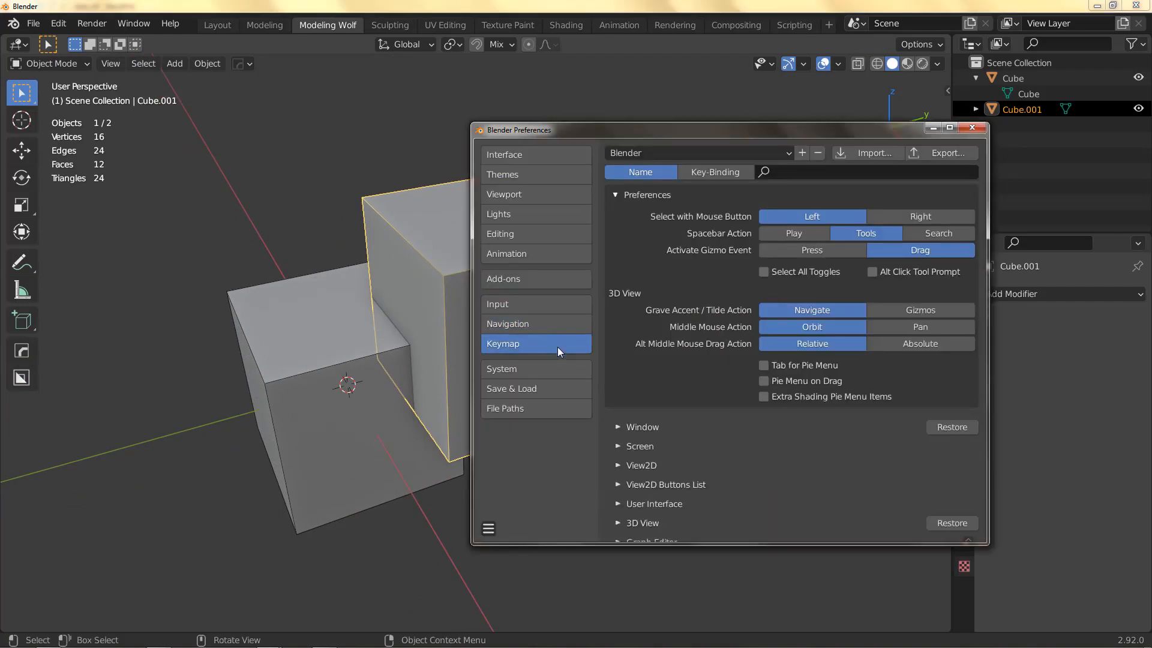
left_click(616, 194)
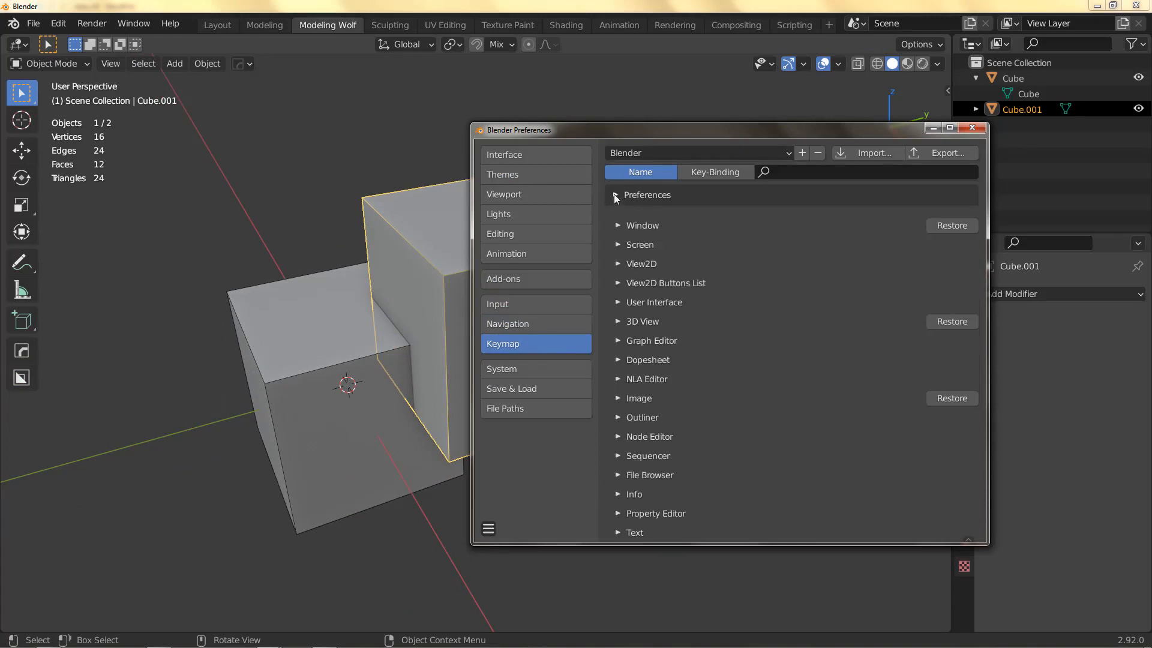
left_click(616, 195)
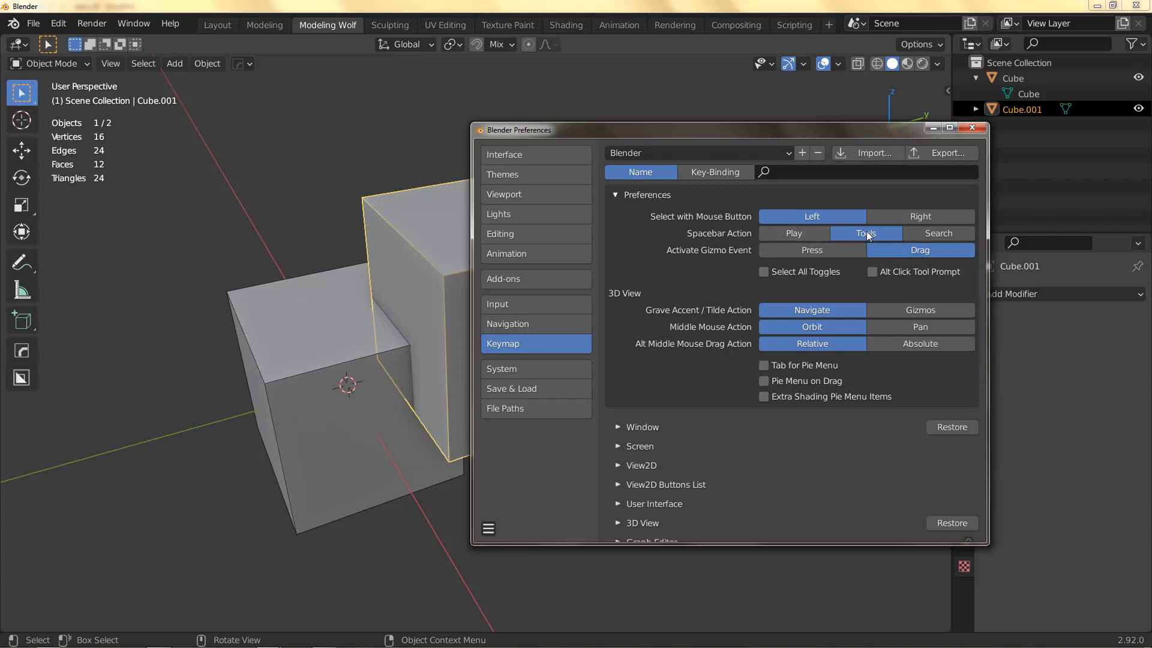
left_click_drag(843, 129, 678, 138)
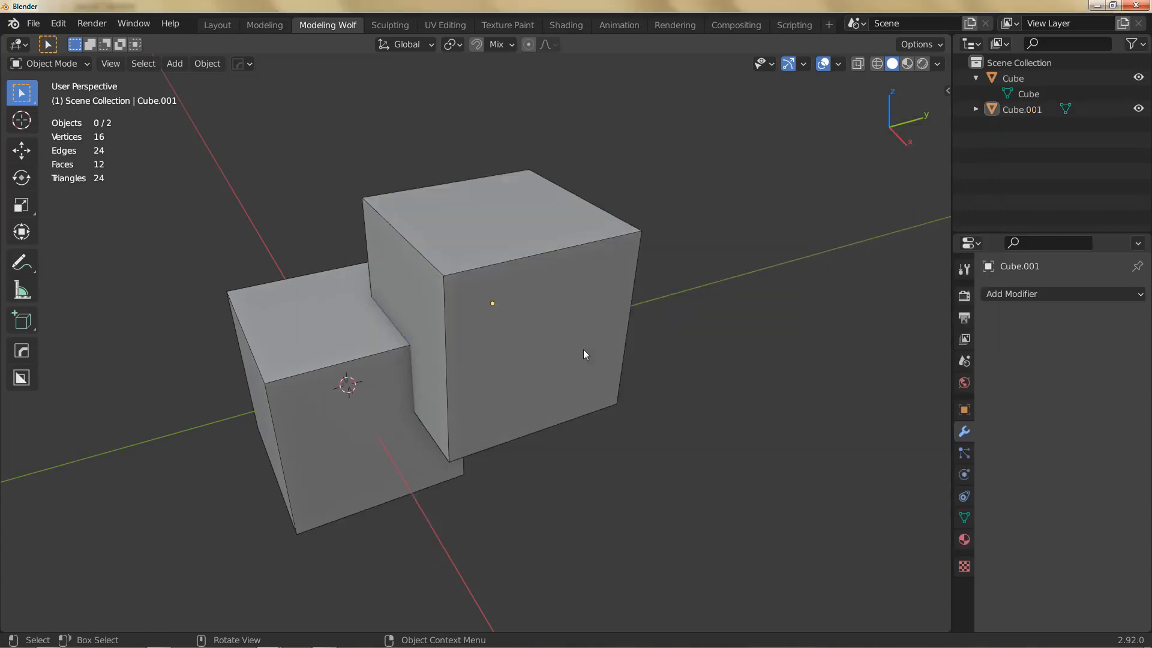
Step: Select Cube.001, switch the active tool to Rotate and Scale through the tool pop-up, and return to Select Box
left_click(500, 334)
left_click_drag(552, 293, 539, 321, "alt")
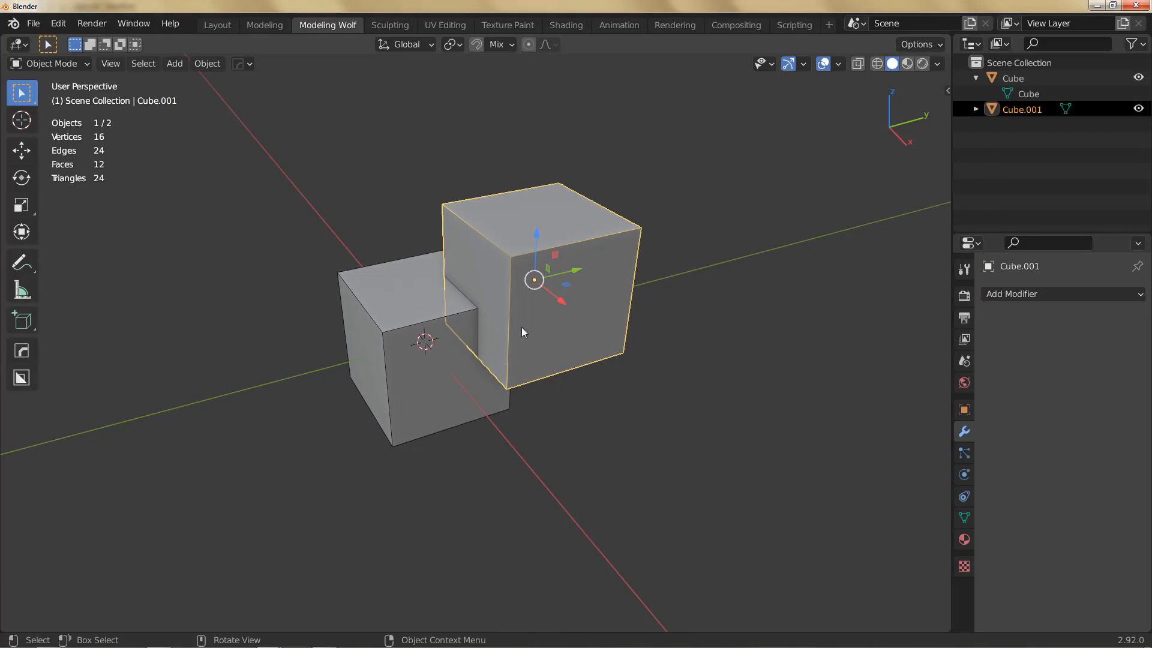
key("shift+space")
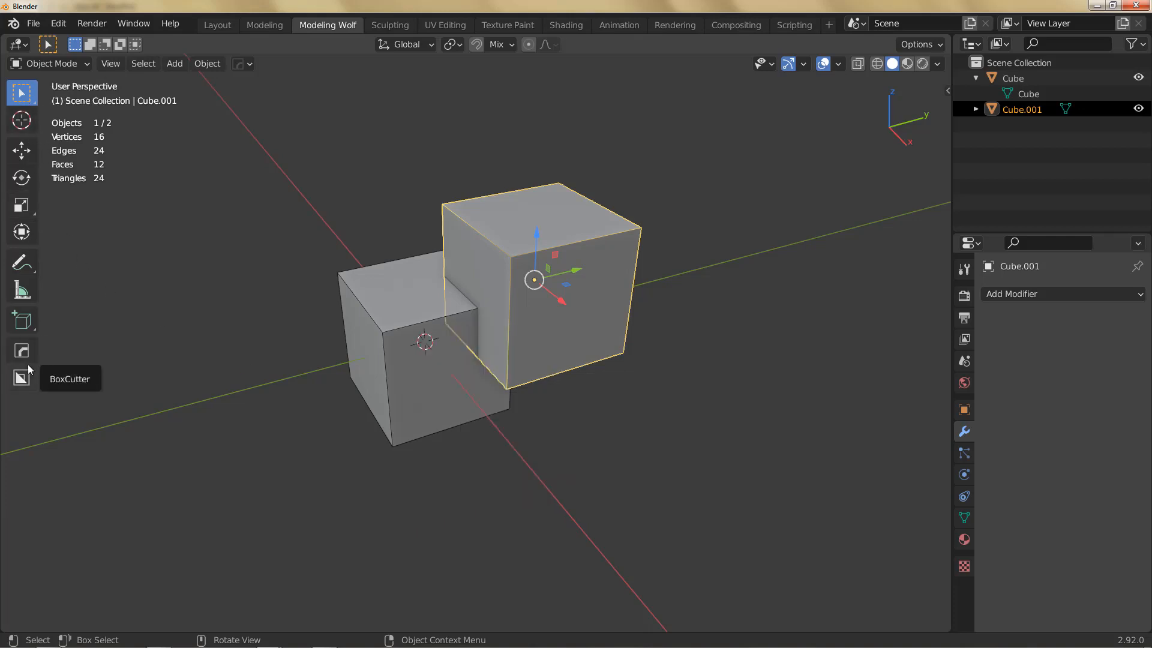
key("shift+space")
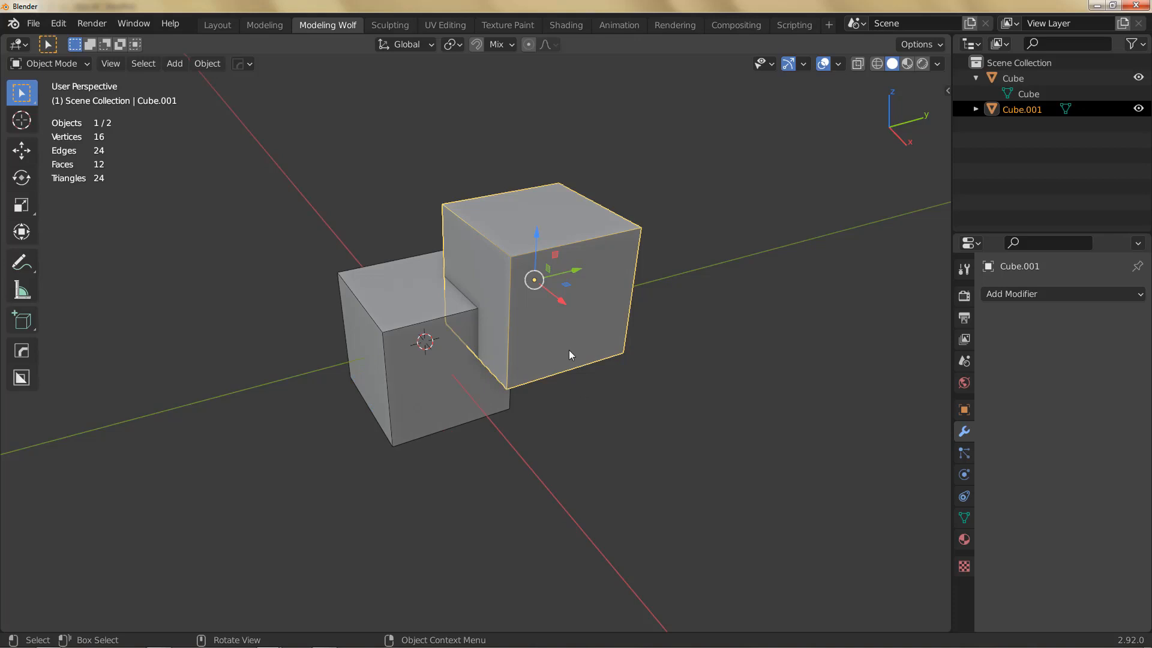
key("shift+space")
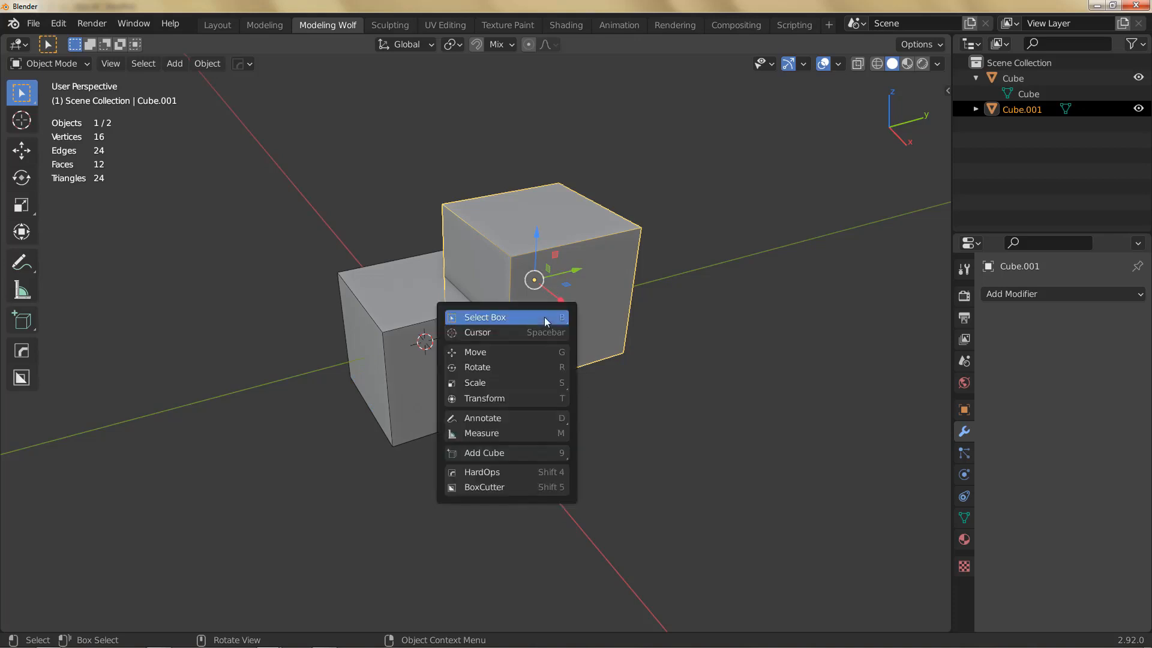
key("r")
key("shift+space")
key("s")
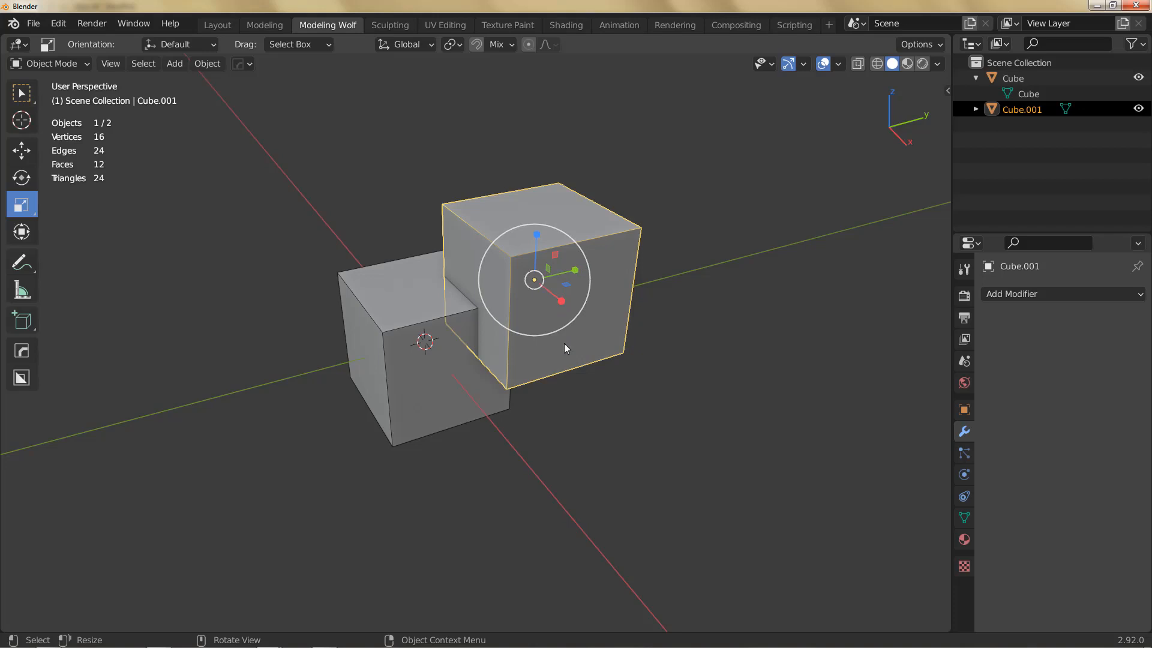
key("w")
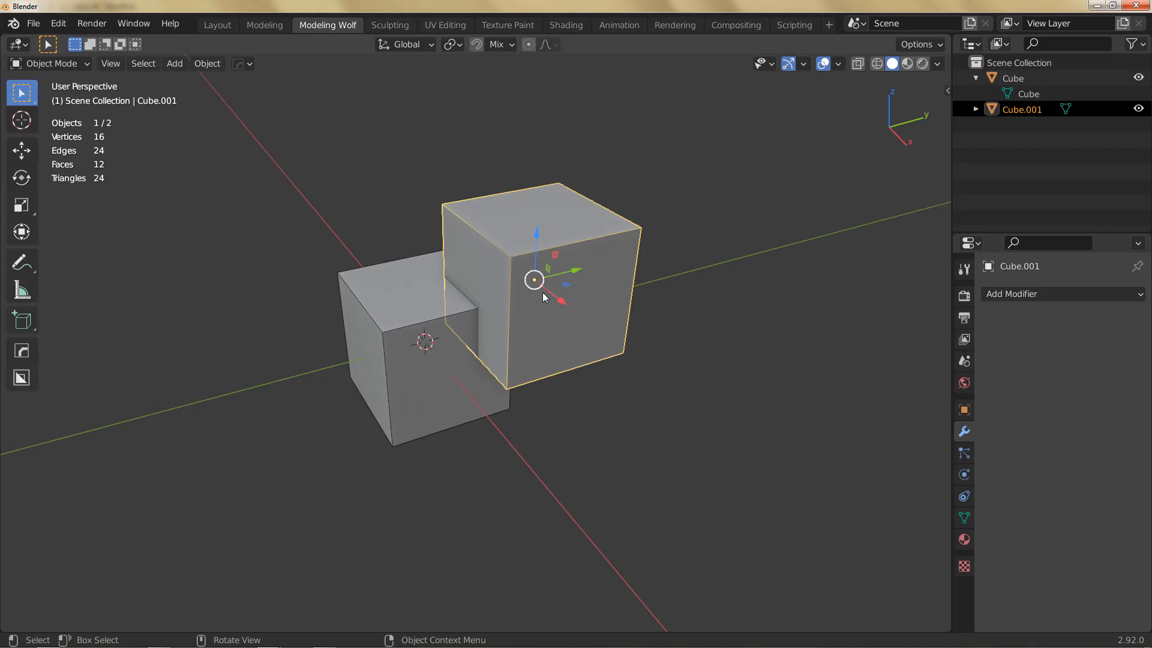
middle_click_drag(585, 298, 557, 301, "shift")
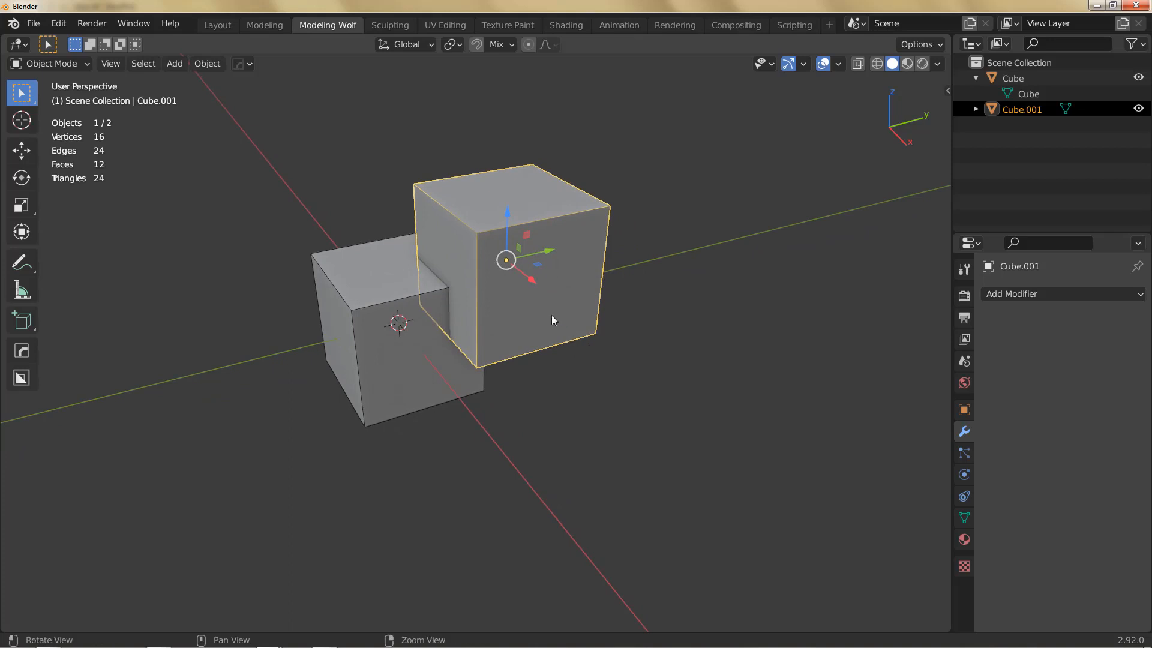
right_click_drag(552, 315, 520, 319, "alt")
mouse_move(520, 319)
middle_mouse_down("alt")
mouse_move(552, 326)
mouse_move(545, 304)
mouse_move(514, 301)
middle_mouse_up("alt")
left_click(612, 372)
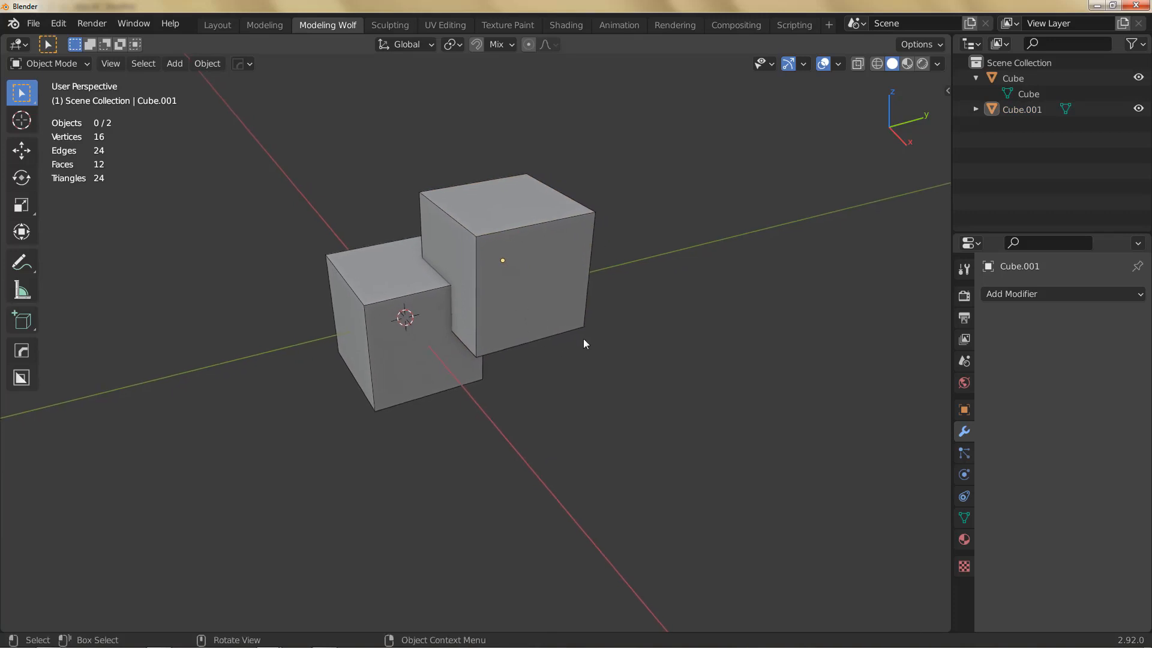
left_click(543, 282)
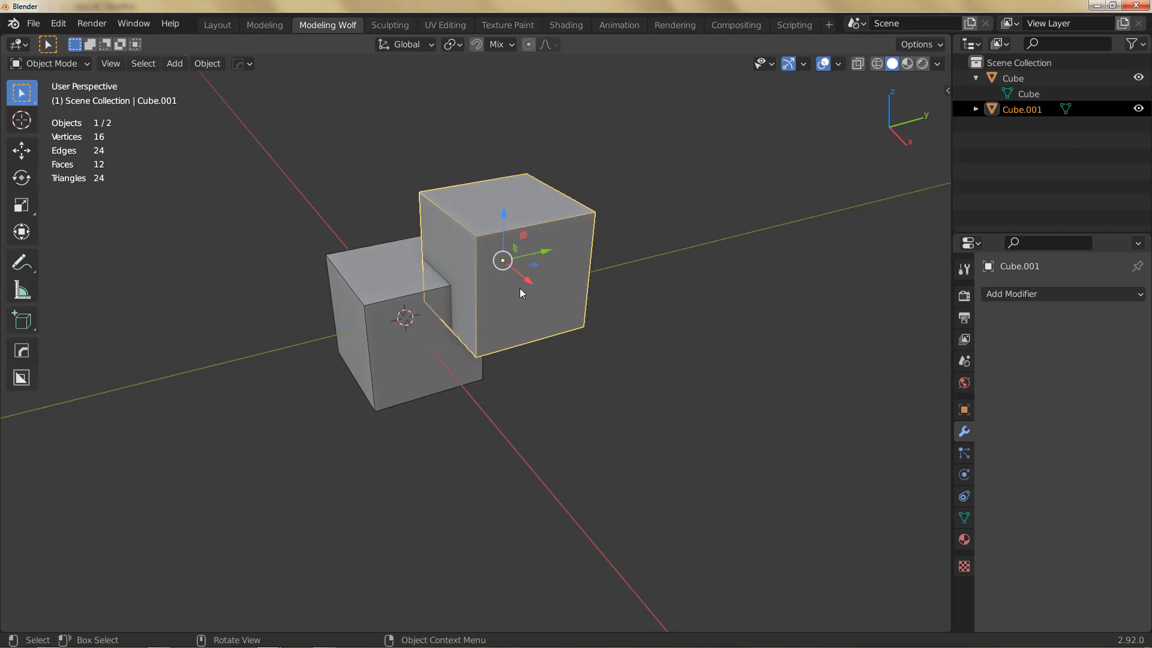
Step: Search the keymap by name for "frame sele", review the 3D View shortcuts for Frame Selected, and close the Preferences
key("ctrl+comma")
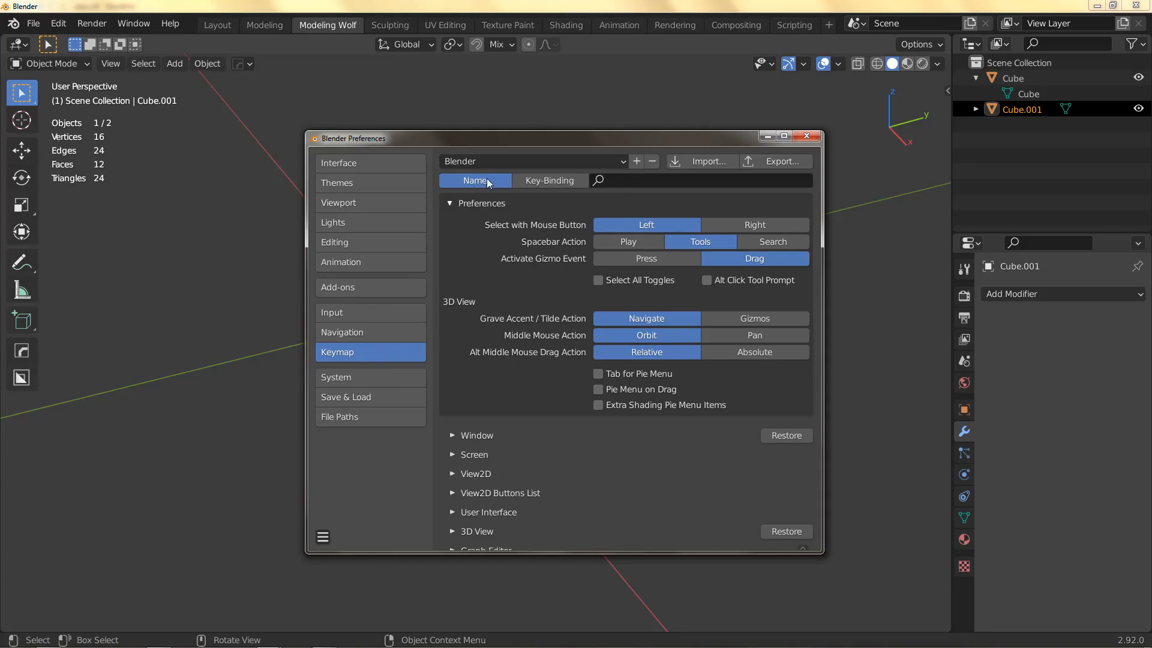
left_click(628, 181)
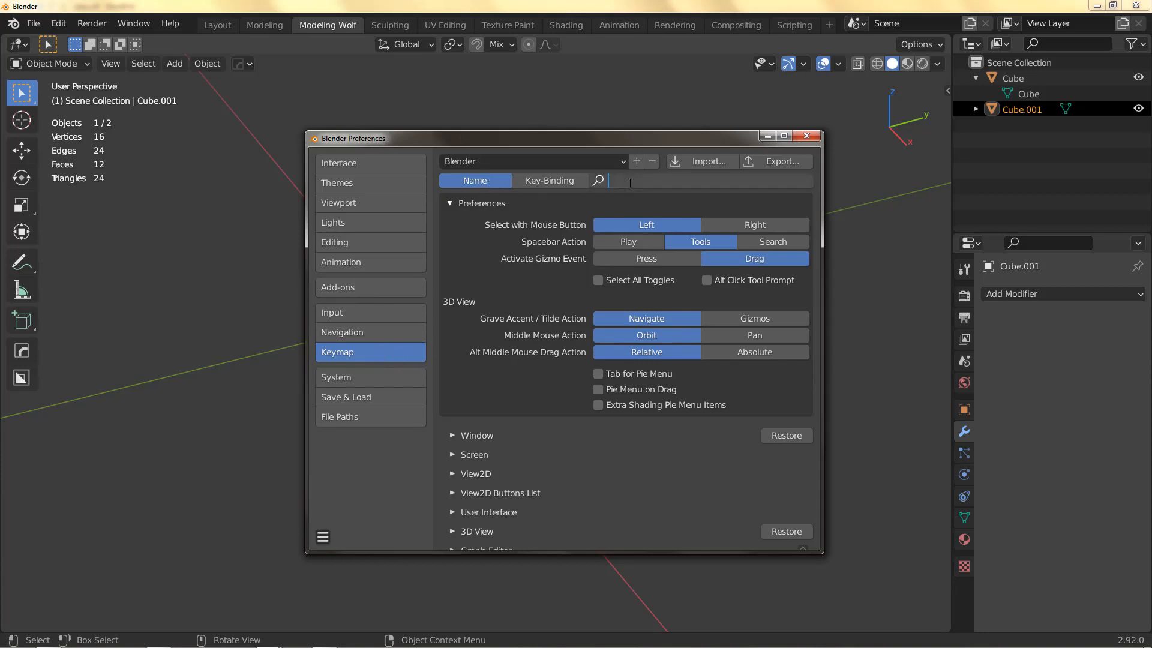
type("frame s")
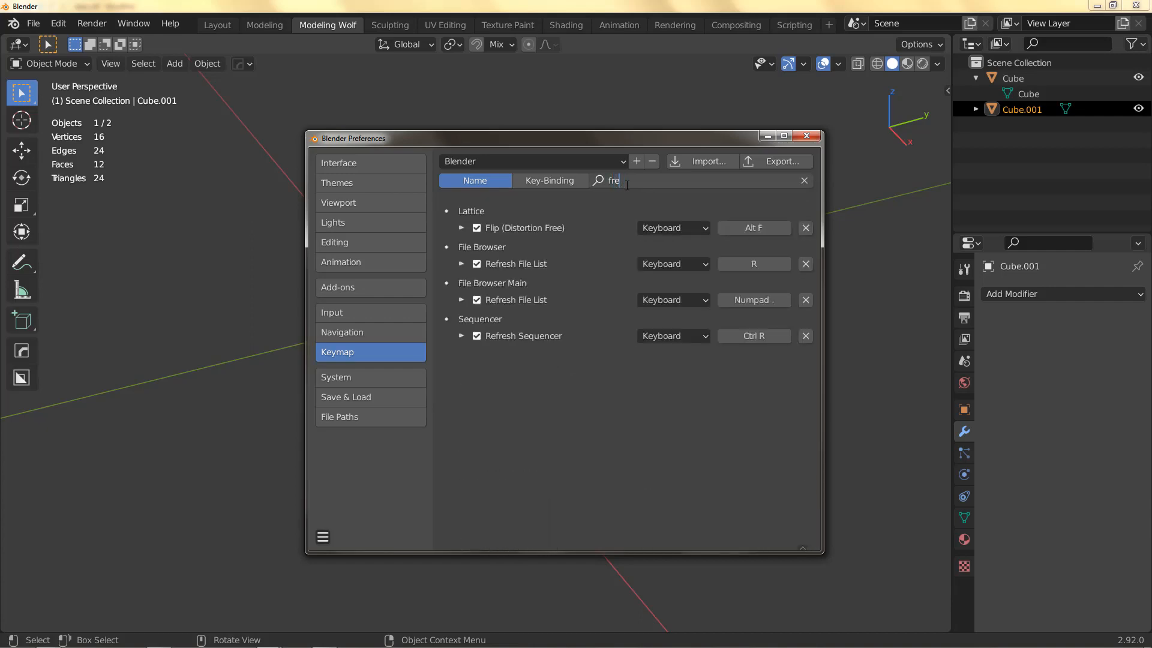
type("ele")
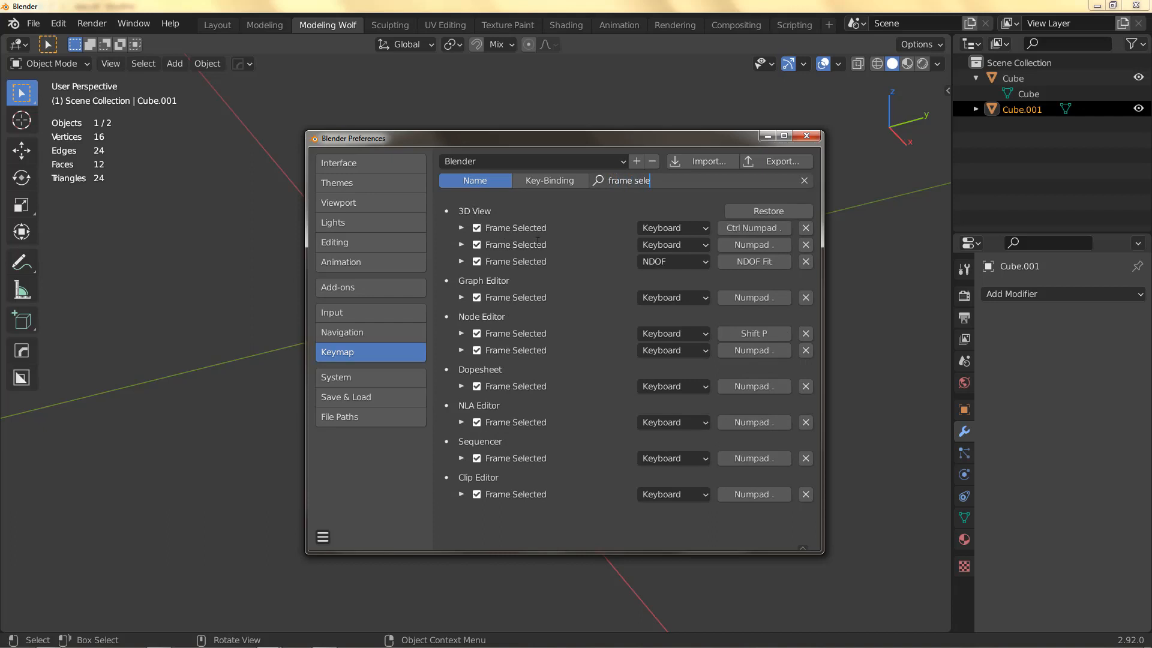
key("Return")
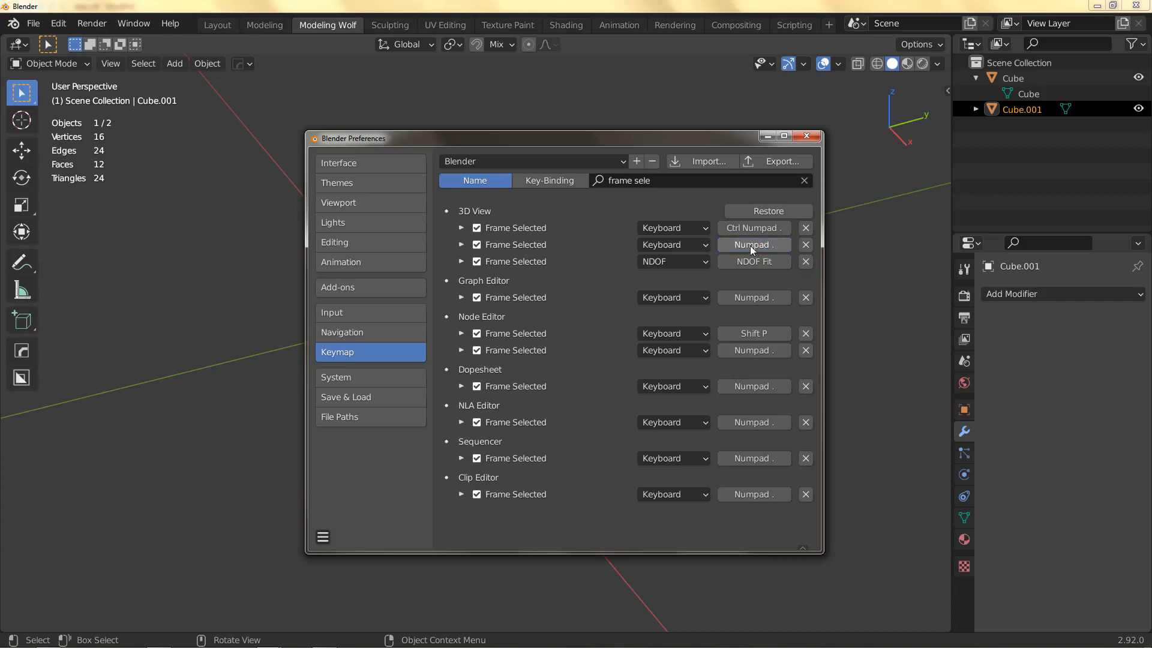
left_click(806, 135)
Step: Deselect everything, reselect Cube.001, frame the view on it, and inspect it from different distances and angles
key("alt+a")
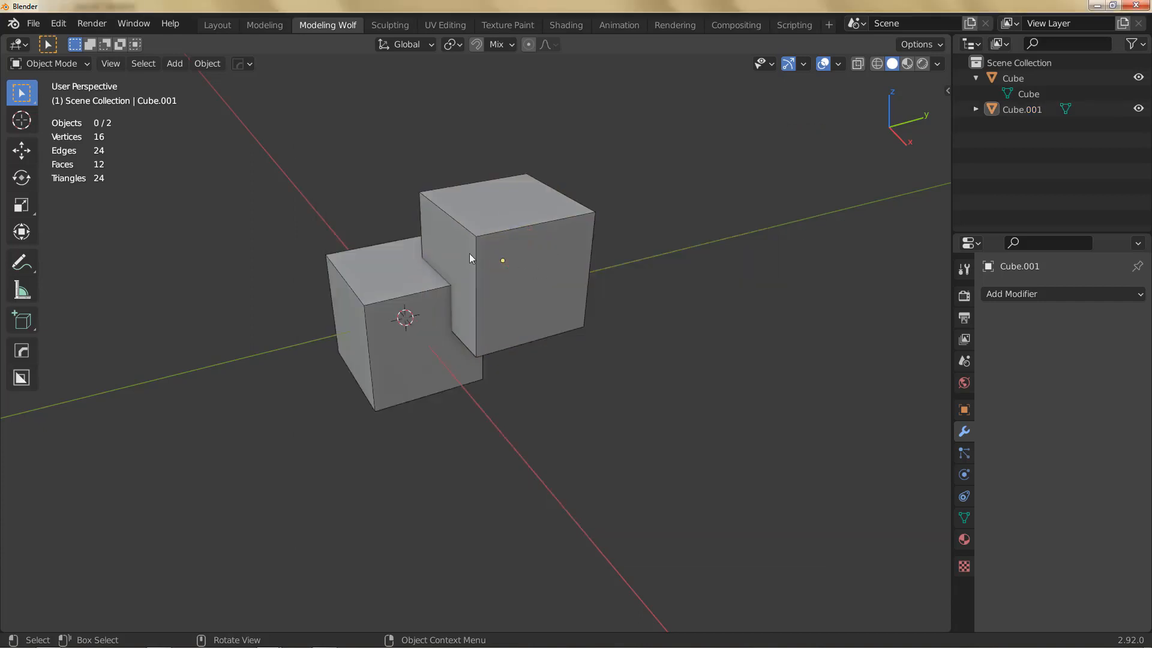
left_click(560, 249)
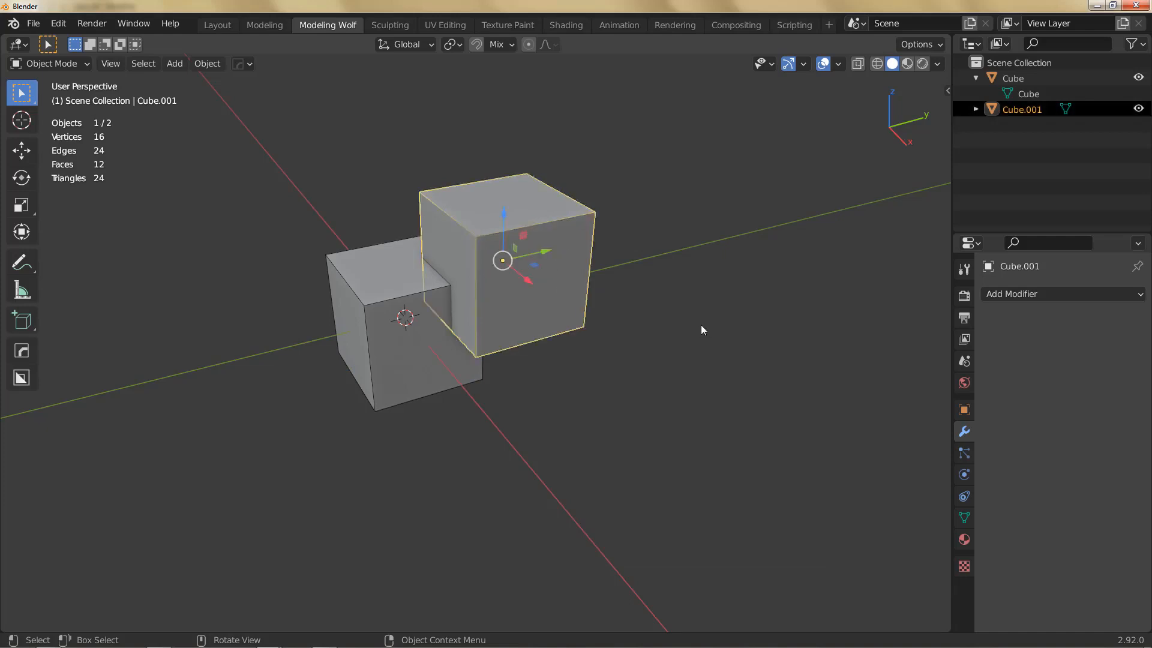
key("KP_Decimal")
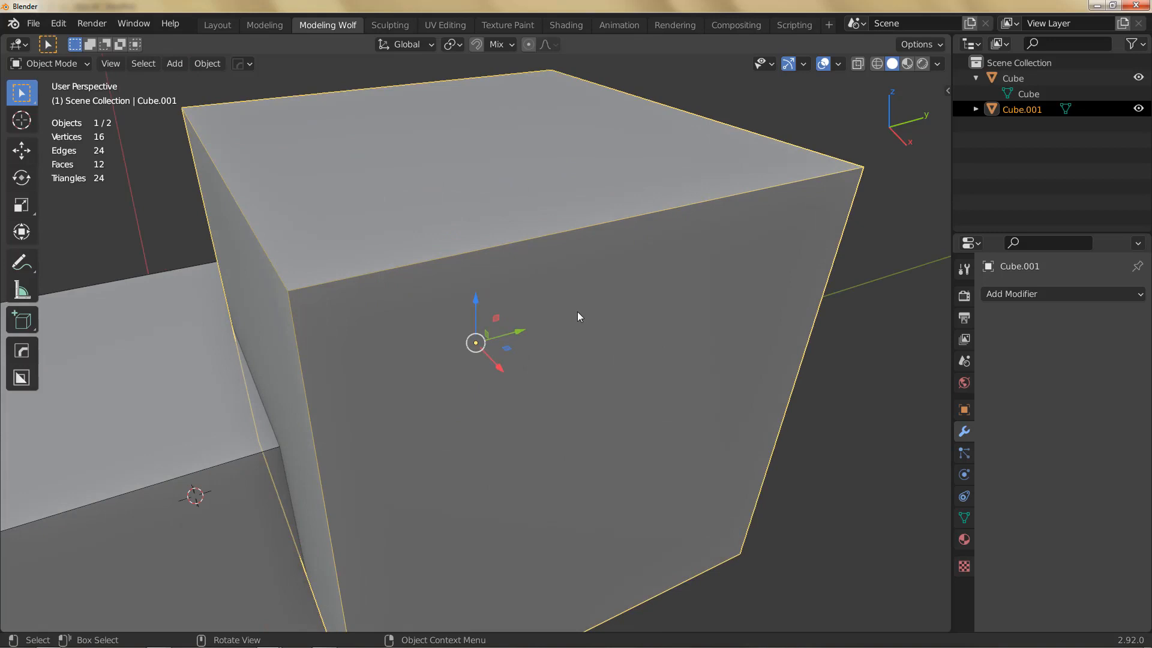
scroll(577, 311, "down", 6)
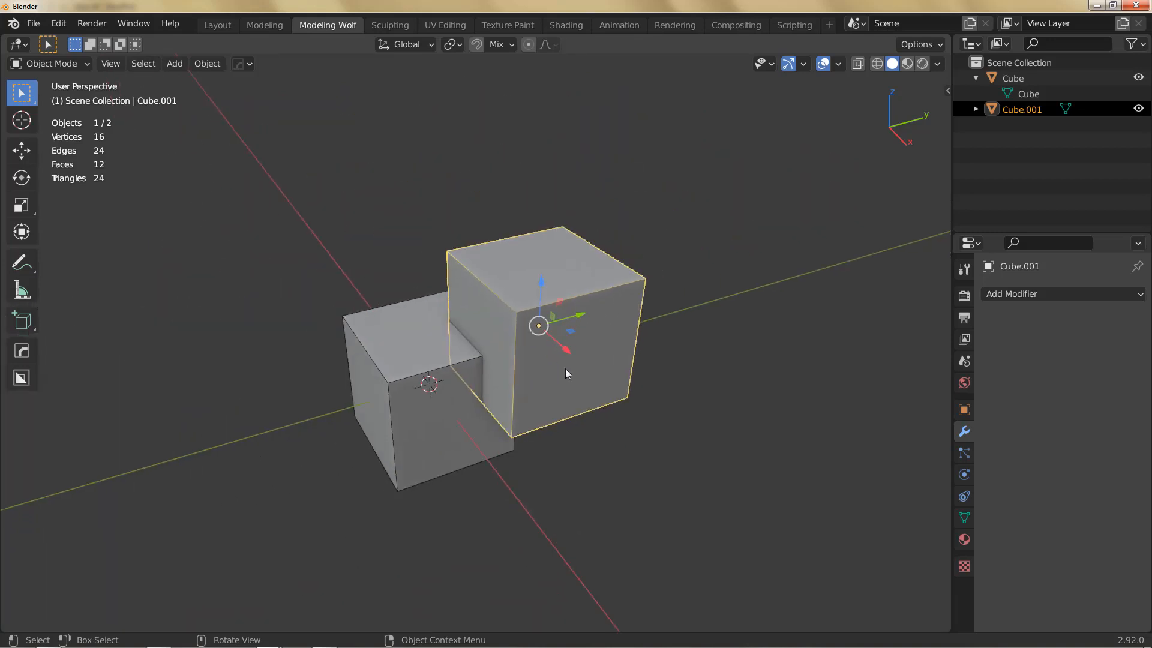
scroll(565, 369, "up", 4)
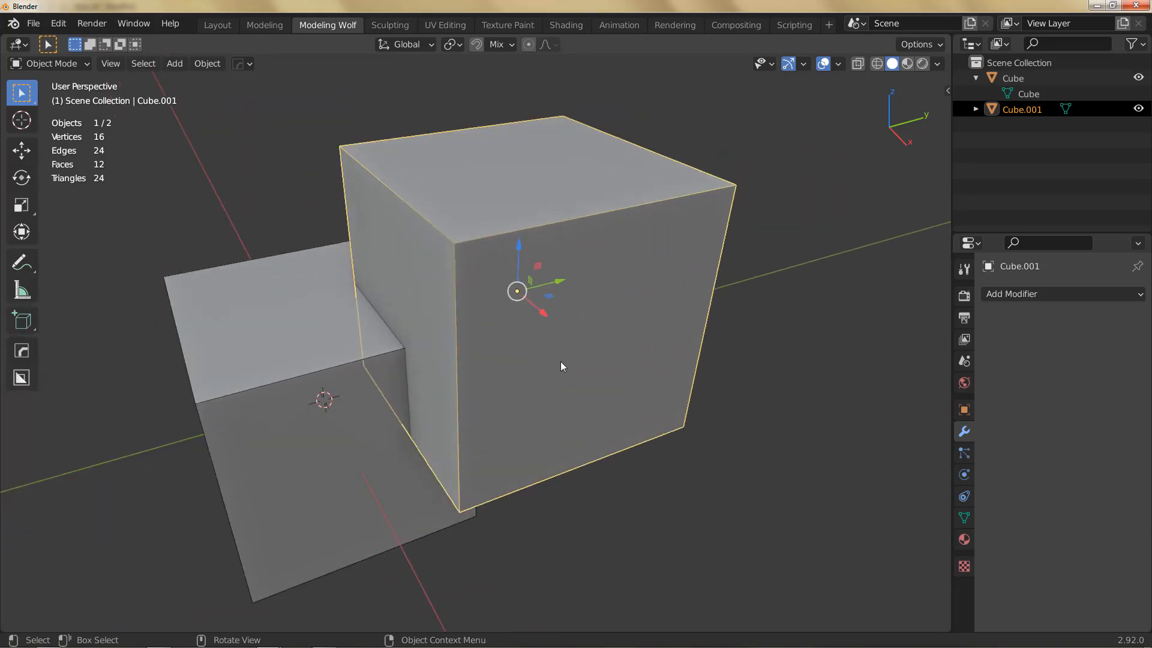
middle_click_drag(560, 361, 626, 354, "shift")
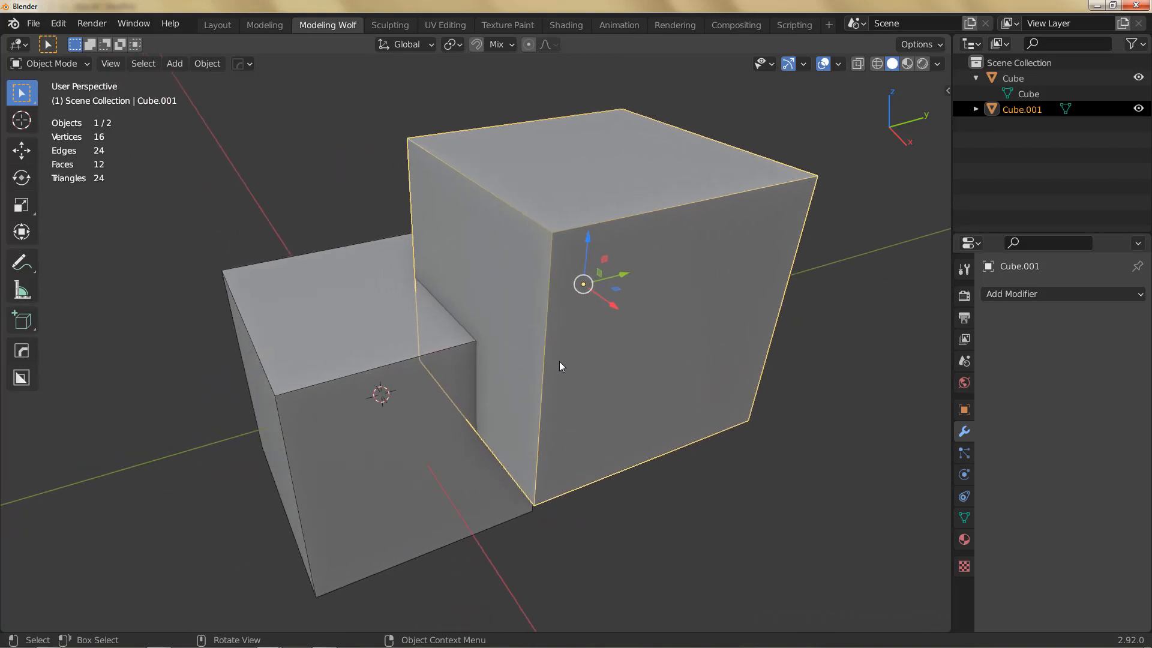
scroll(538, 350, "down", 2)
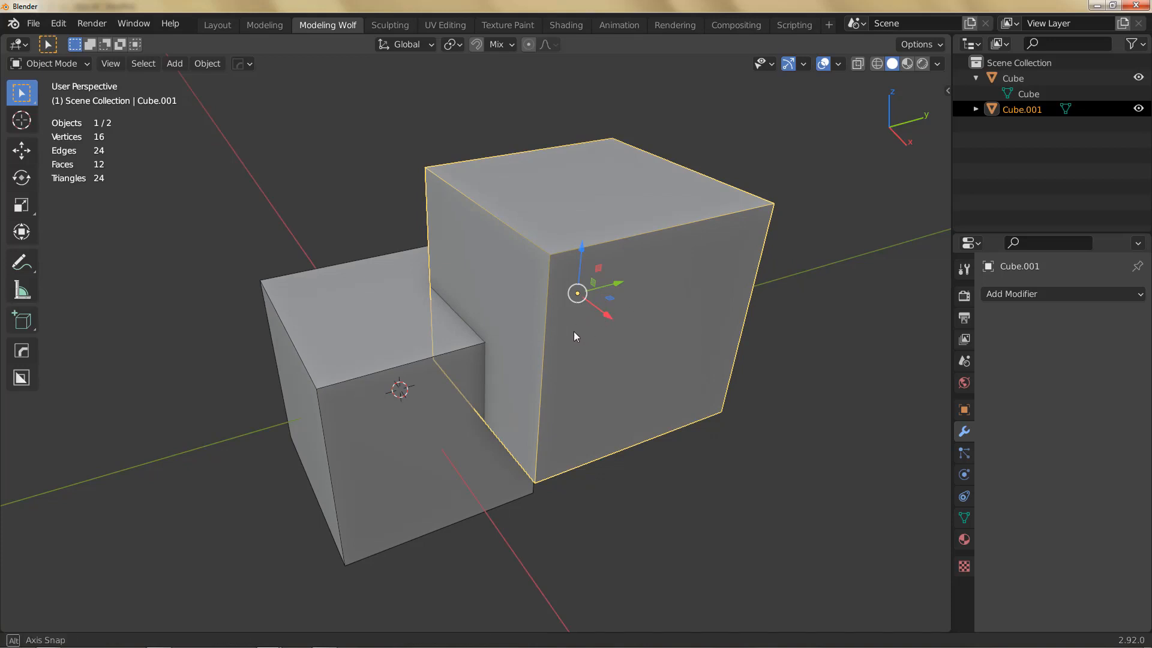
middle_click_drag(574, 331, 517, 372)
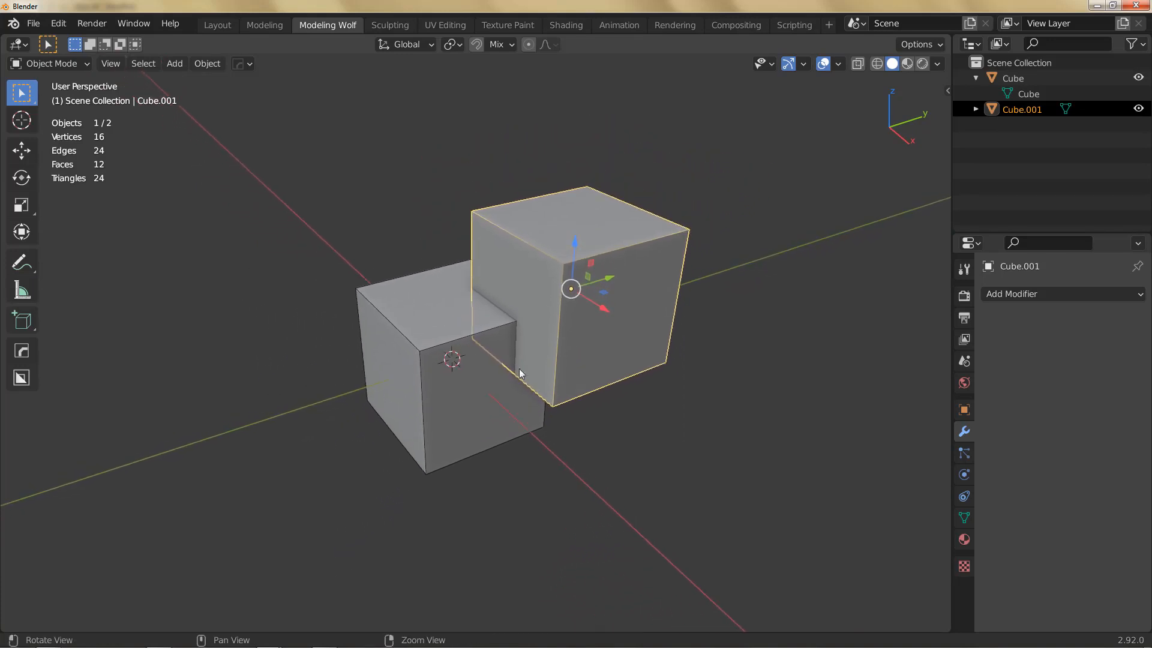
Step: Select both cubes, duplicate them, and place the copied pair above the originals
middle_click_drag(552, 338, 471, 351, "shift")
scroll(513, 373, "down", 4)
left_click_drag(572, 273, 421, 451)
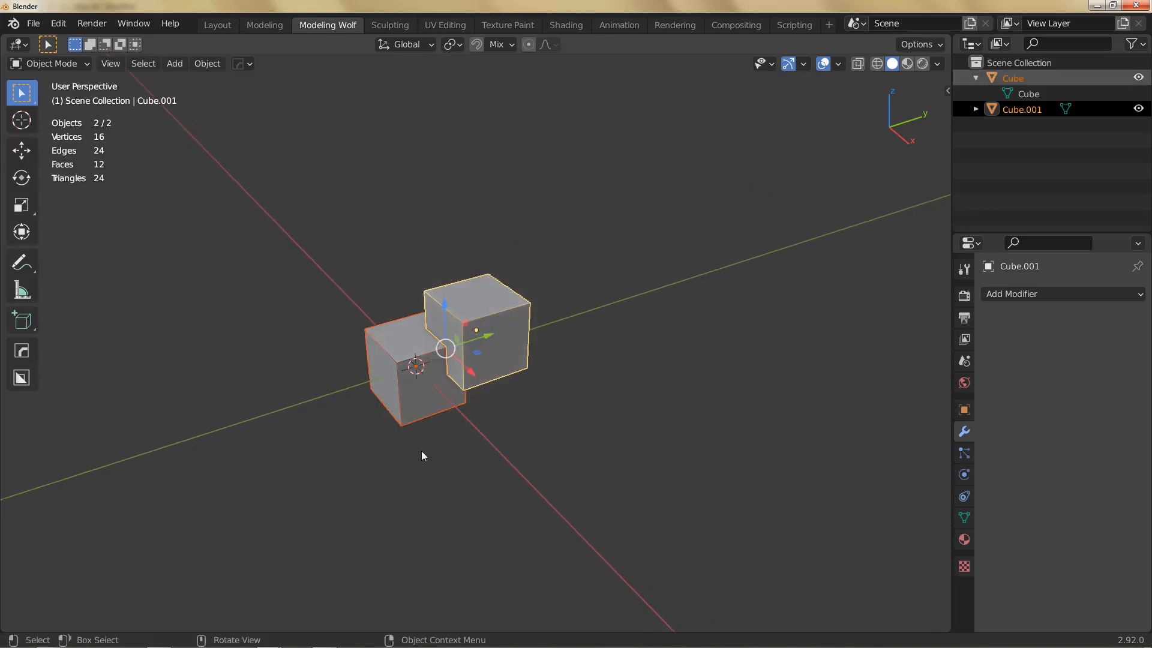
key("shift+d")
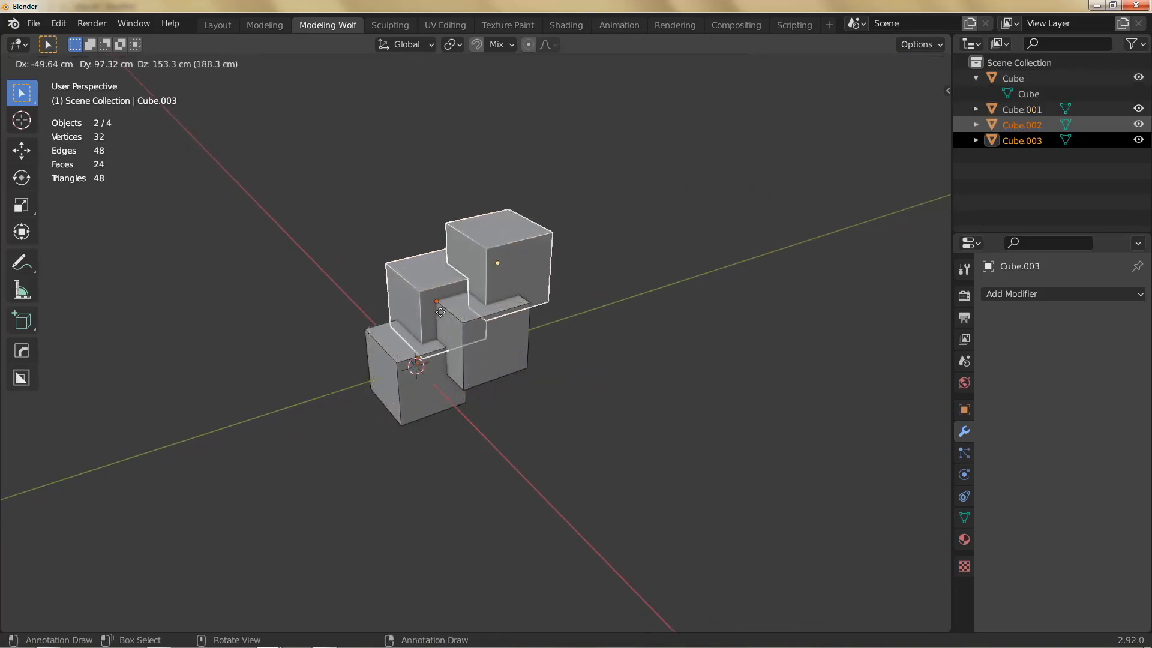
left_click(387, 318)
Step: Duplicate all four cubes and place the copies above them to extend the vertical stack
left_click_drag(609, 146, 371, 430)
key("shift+d")
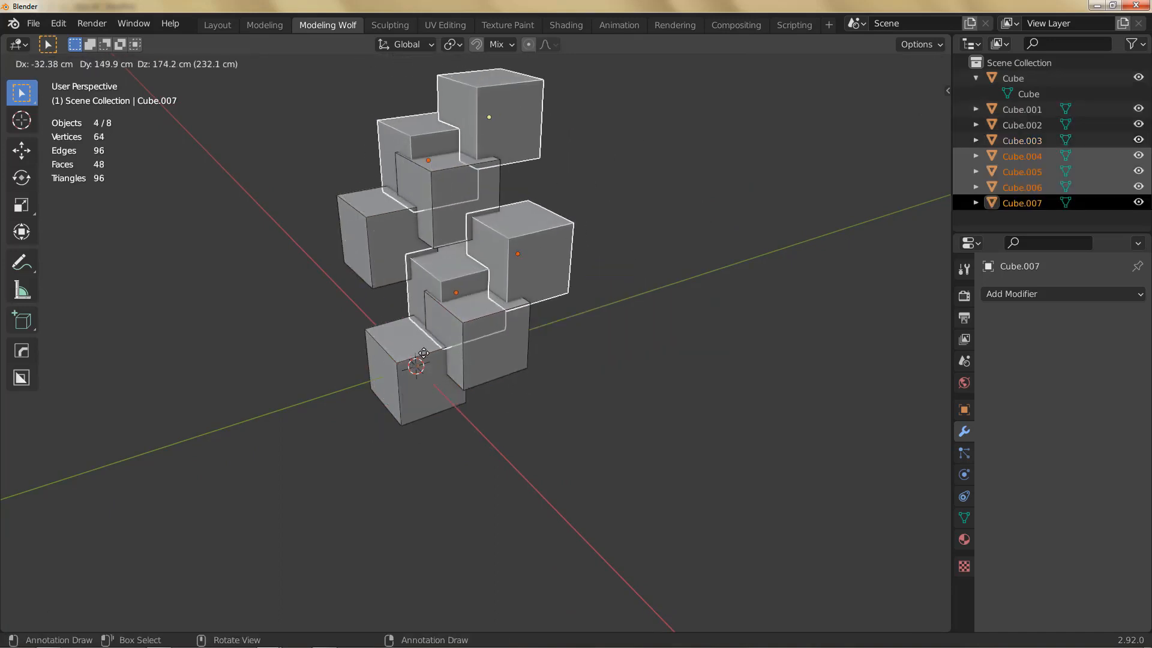
left_click(357, 165)
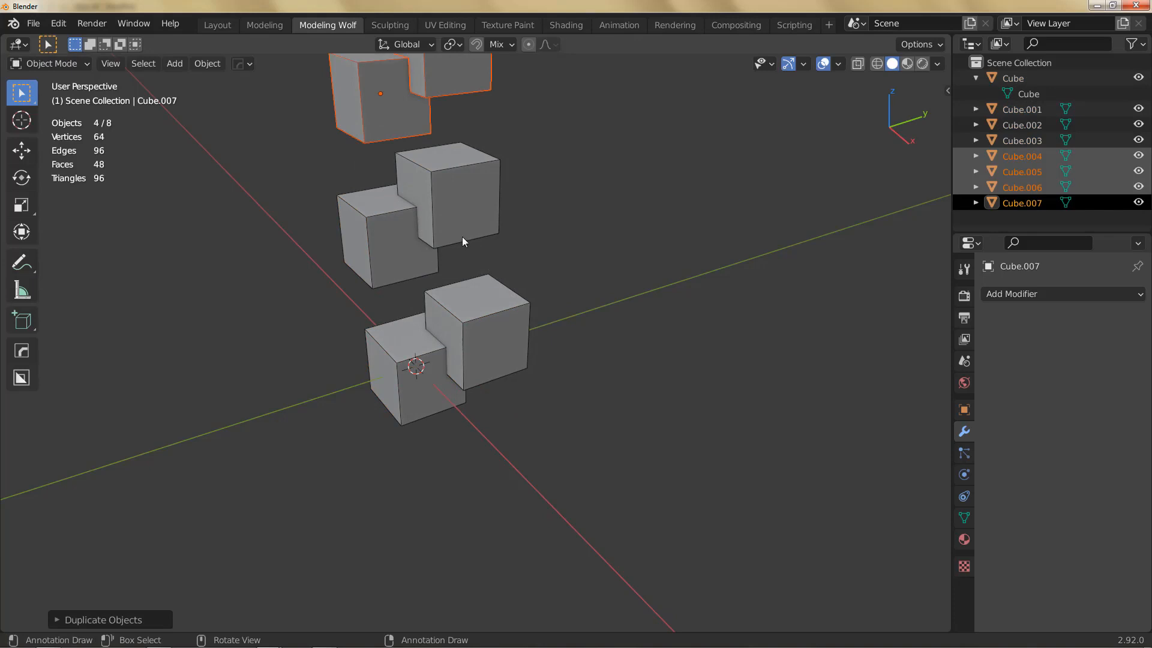
Step: Select the whole stack of eight cubes, duplicate it, and place the copy beside the original as a second column
key("Home")
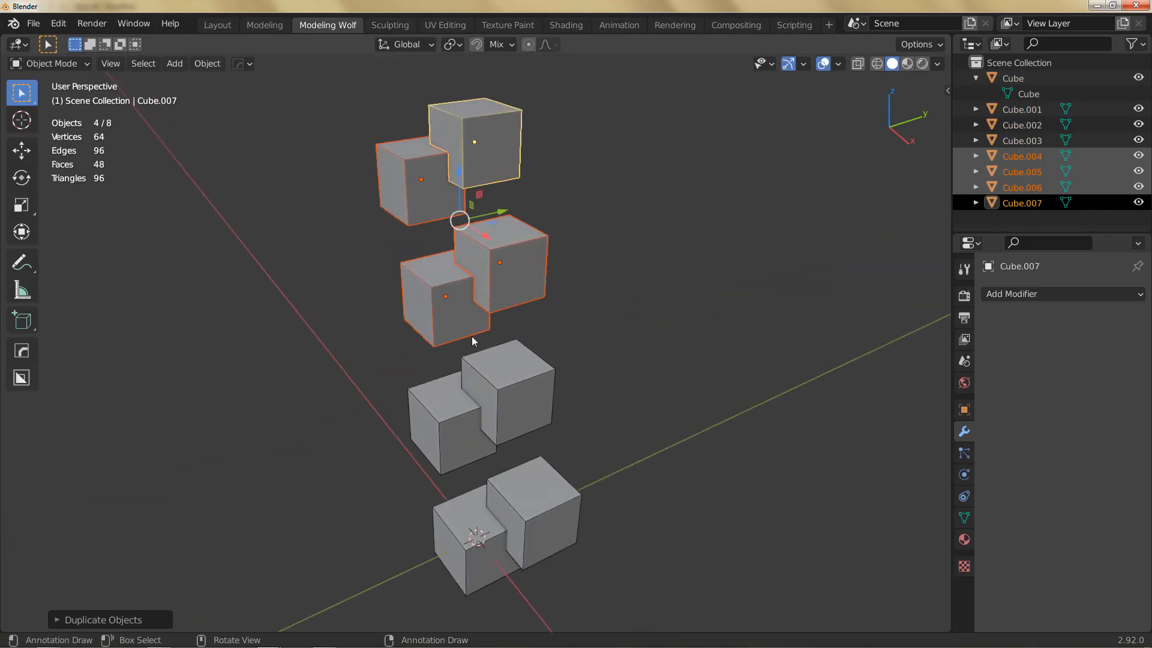
middle_click_drag(464, 366, 358, 337, "shift")
scroll(347, 355, "down", 2)
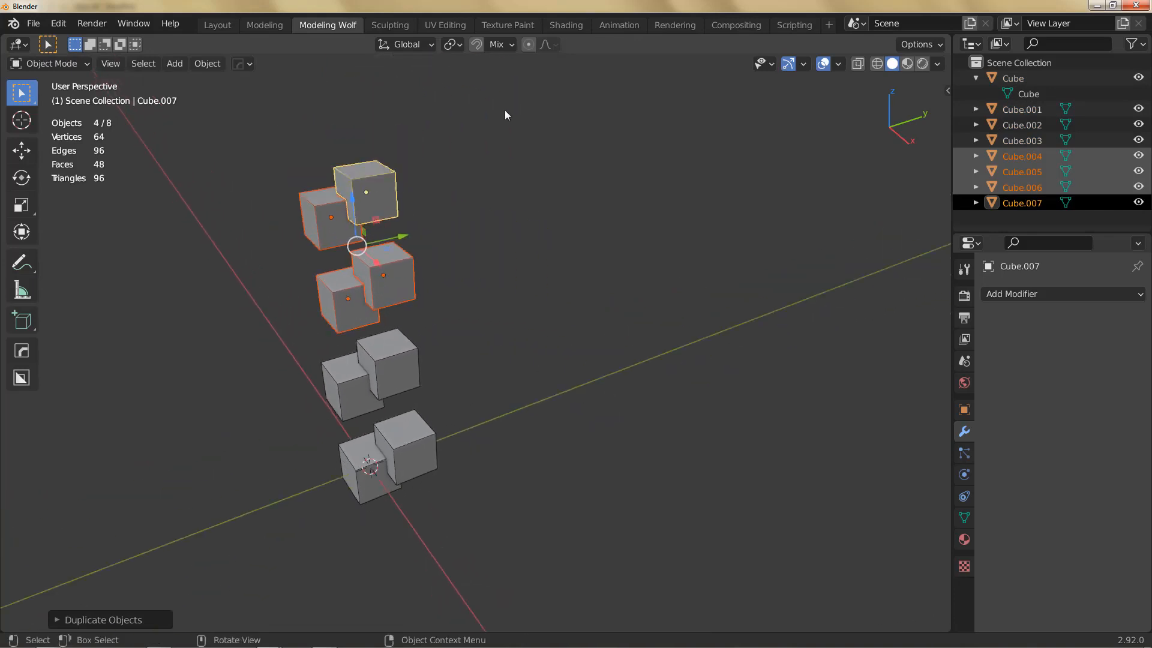
left_click_drag(505, 99, 307, 527)
key("shift+d")
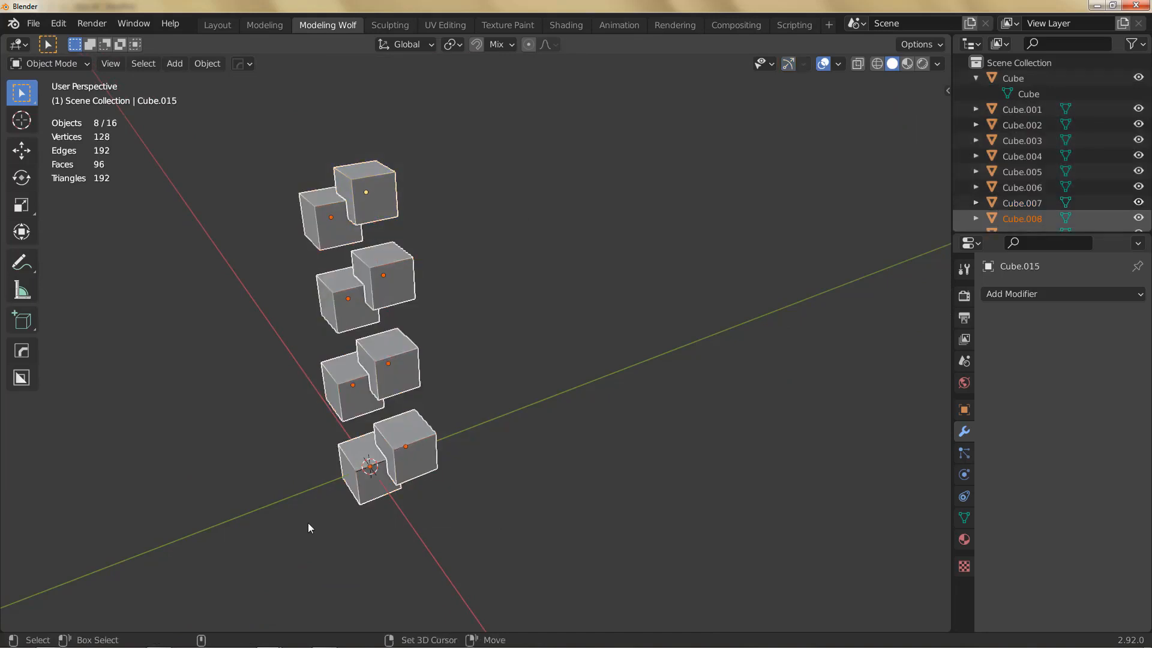
left_click(605, 440)
Step: Select the original column of eight cubes and move it to a new collection named "01 cubes"
left_click_drag(451, 147, 325, 549)
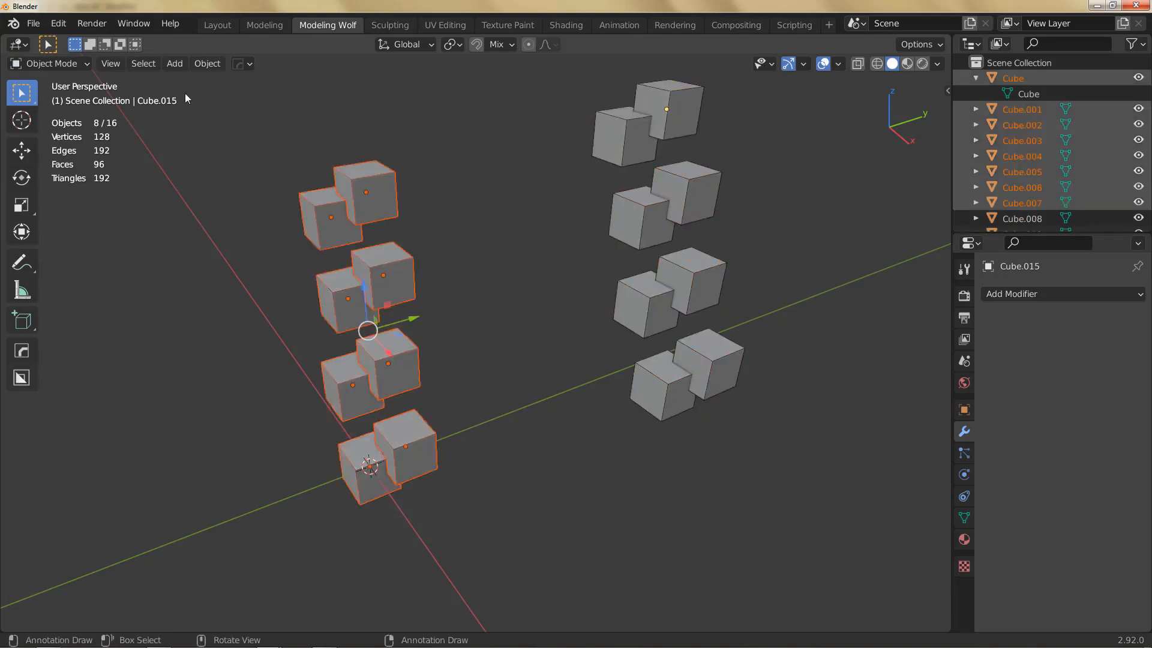
left_click(208, 64)
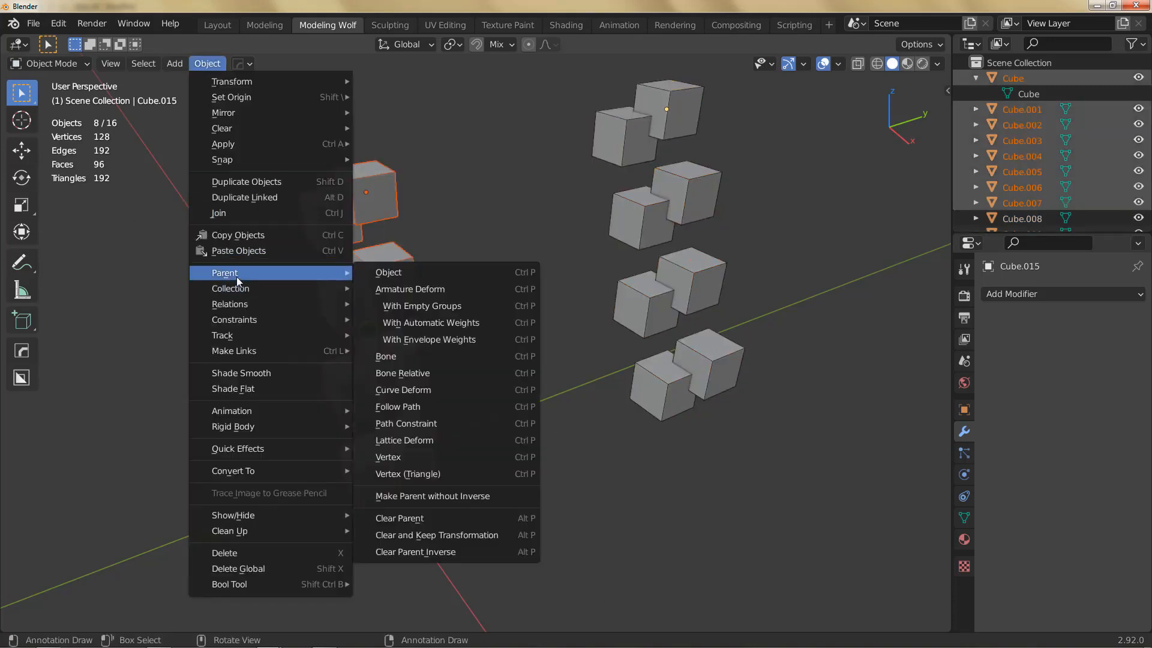
mouse_move(239, 294)
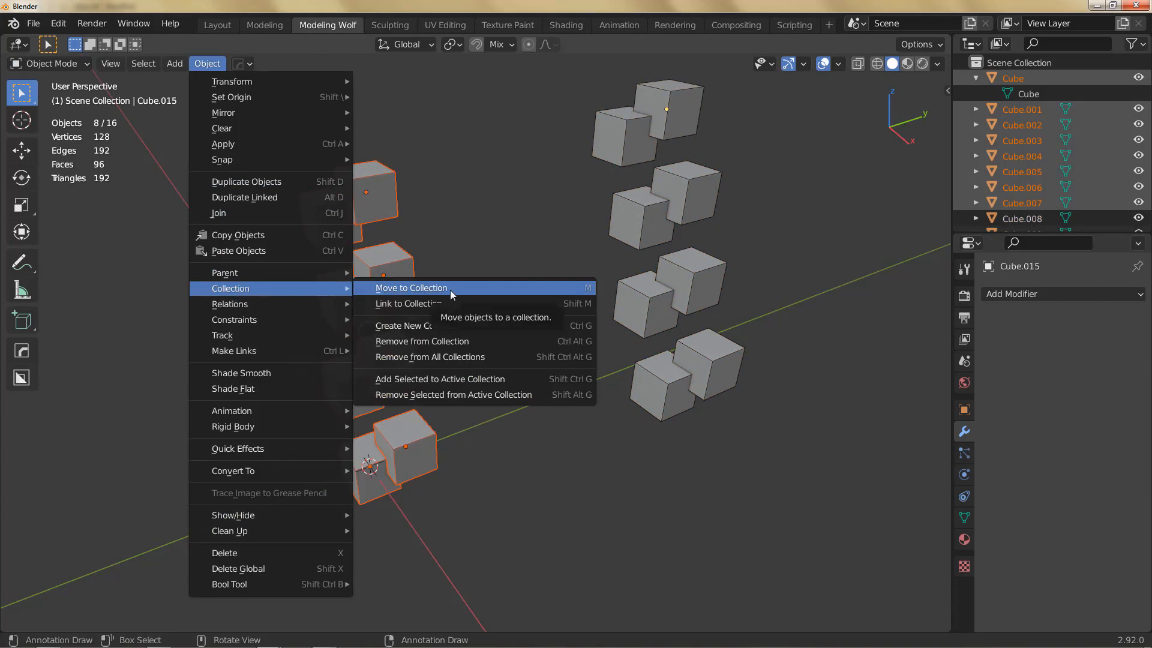
left_click(559, 289)
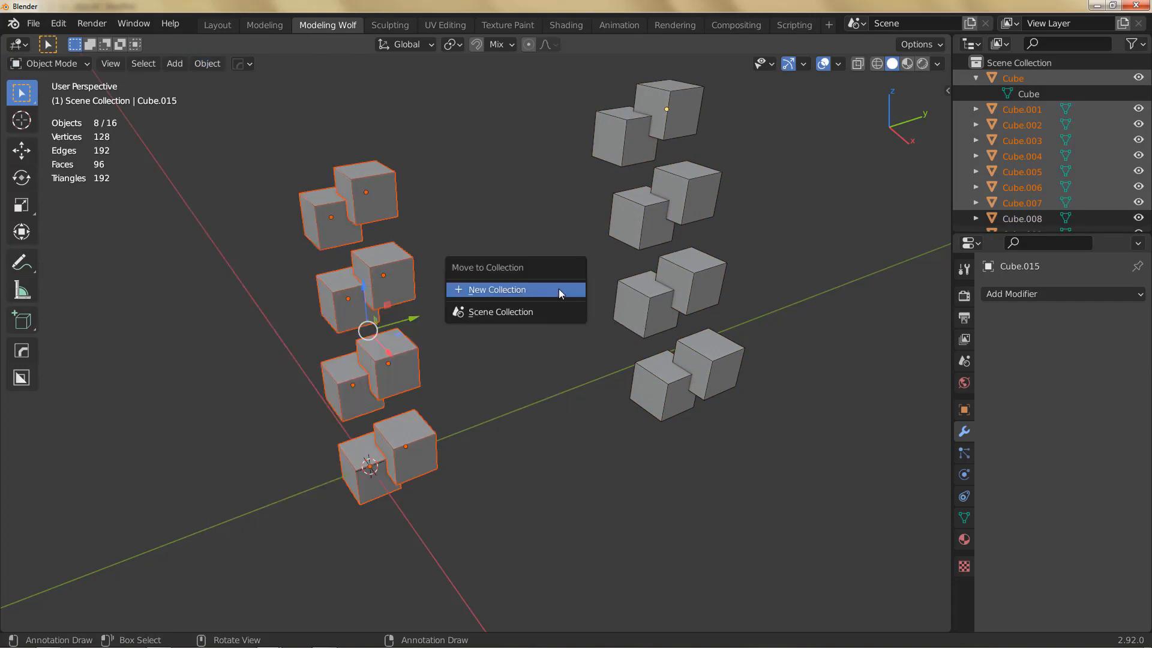
left_click(506, 290)
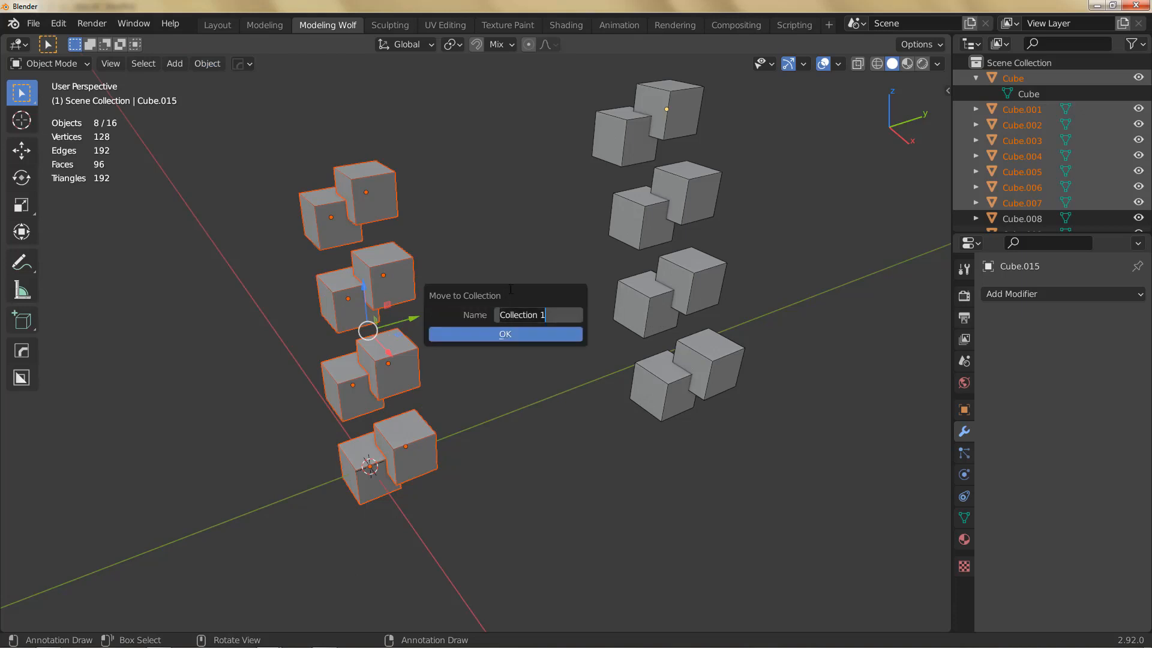
type("02")
key("BackSpace")
type("1 cubes")
left_click(546, 337)
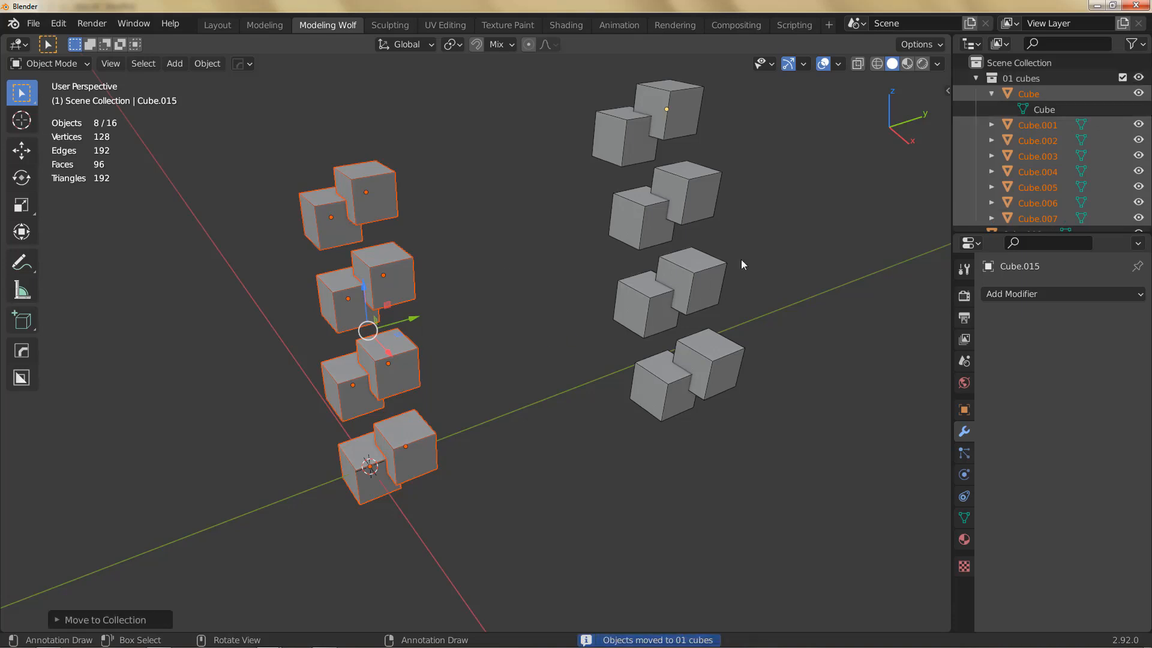
left_click_drag(751, 92, 621, 430)
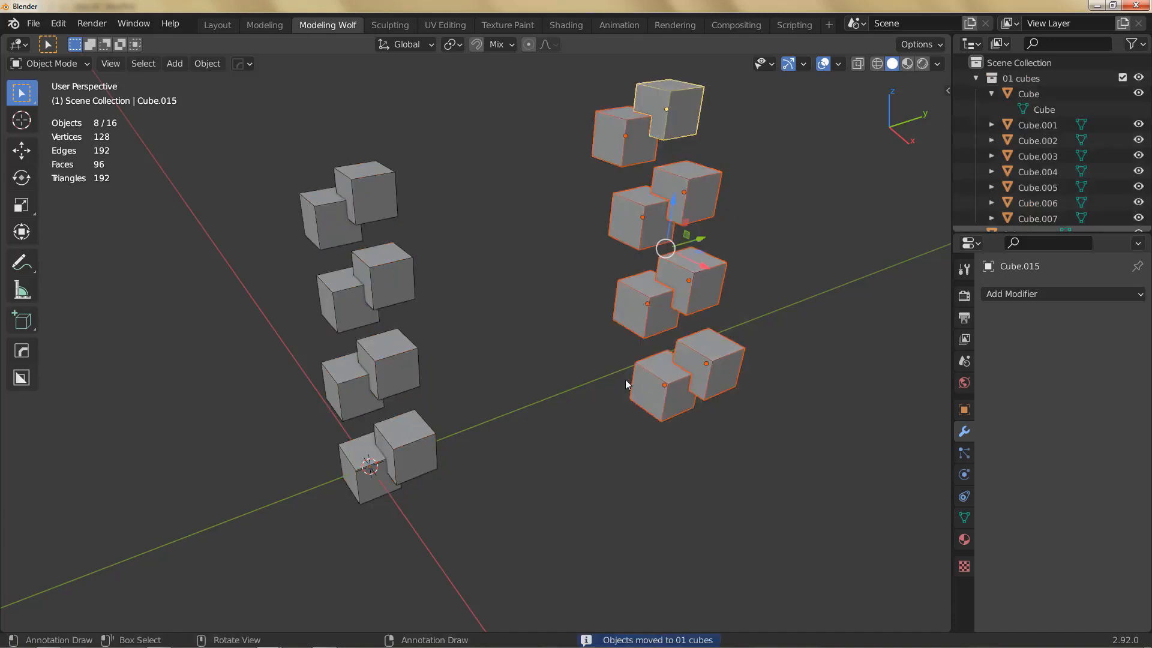
key("m")
left_click(616, 382)
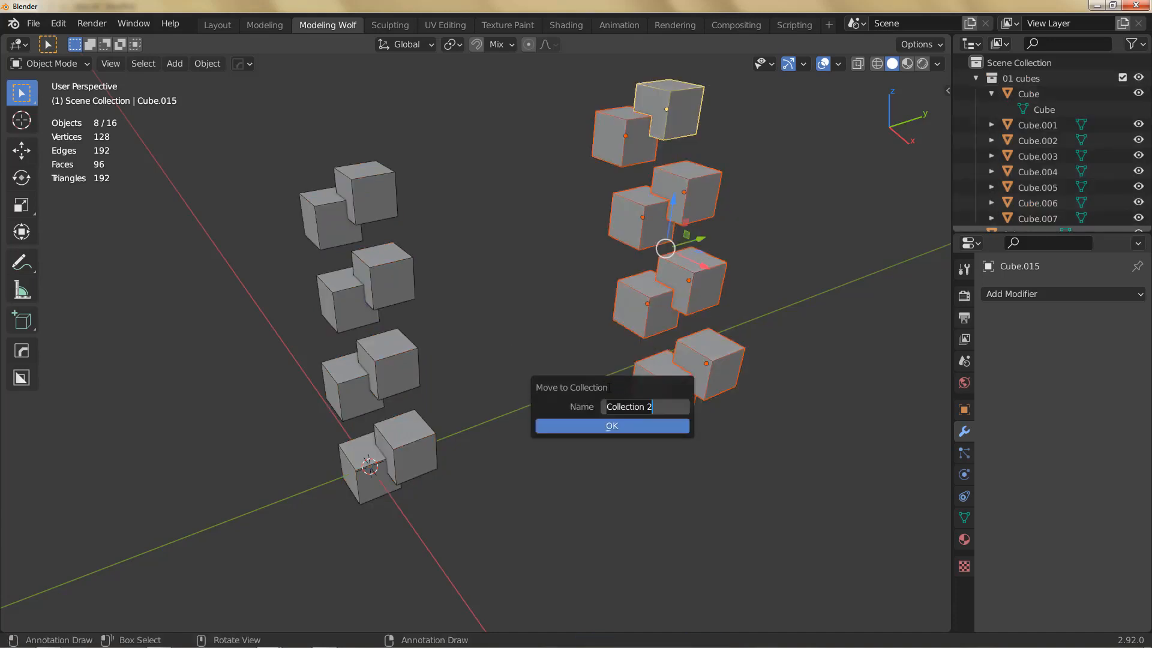
type("02 more")
type("bes")
key("Return")
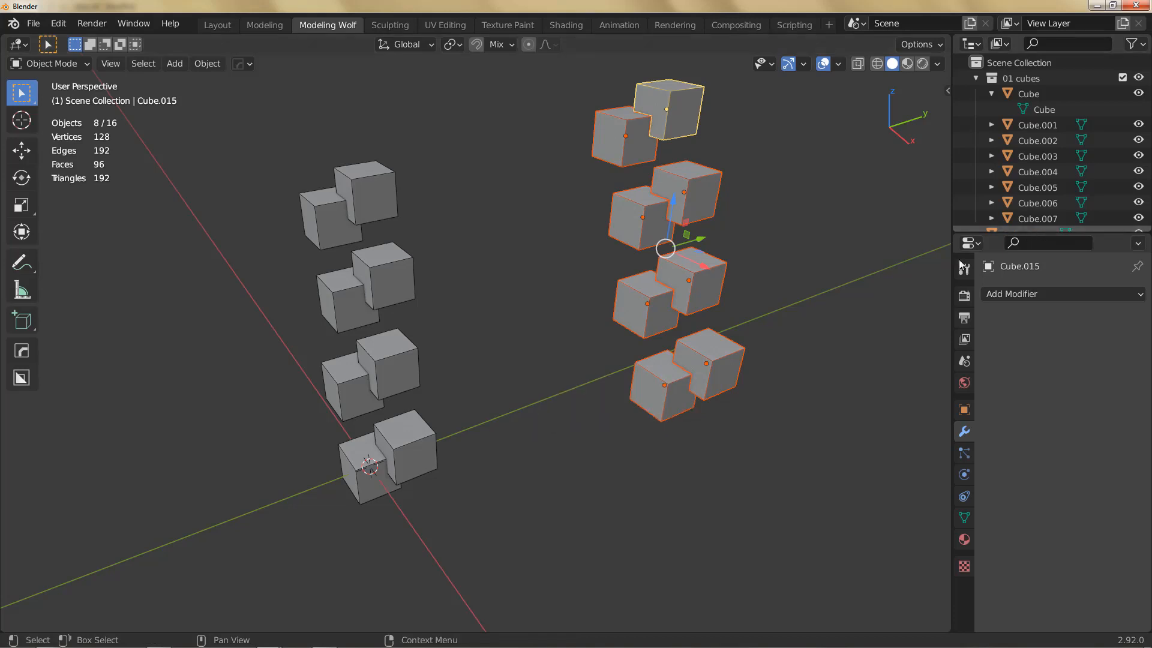
key("b")
left_click_drag(755, 106, 822, 123)
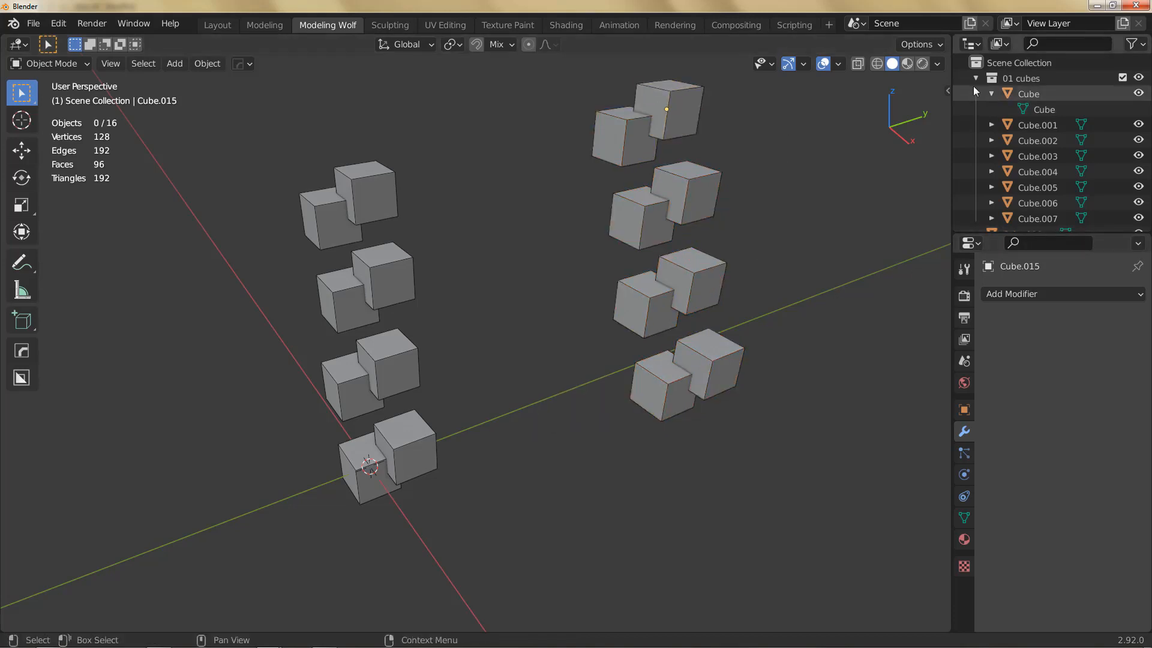
Step: Move the second column of eight cubes to a new collection named "02 more cubes" and collapse both collections in the outliner
left_click(975, 78)
left_click_drag(757, 105, 632, 434)
key("m")
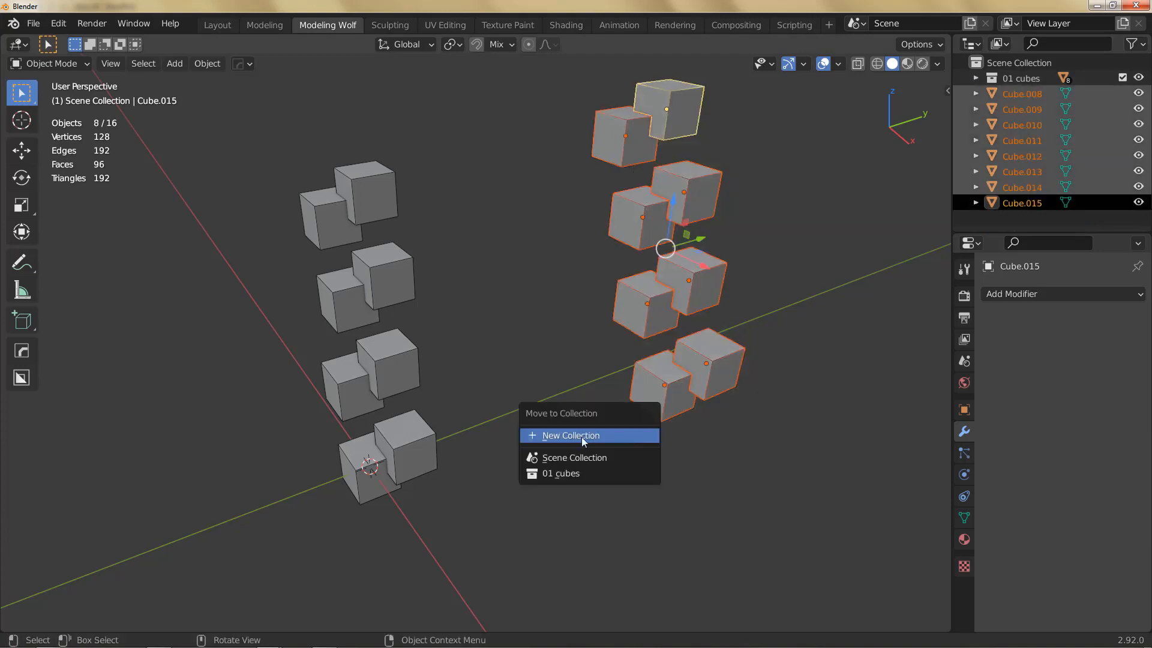
left_click(581, 436)
type("02 m")
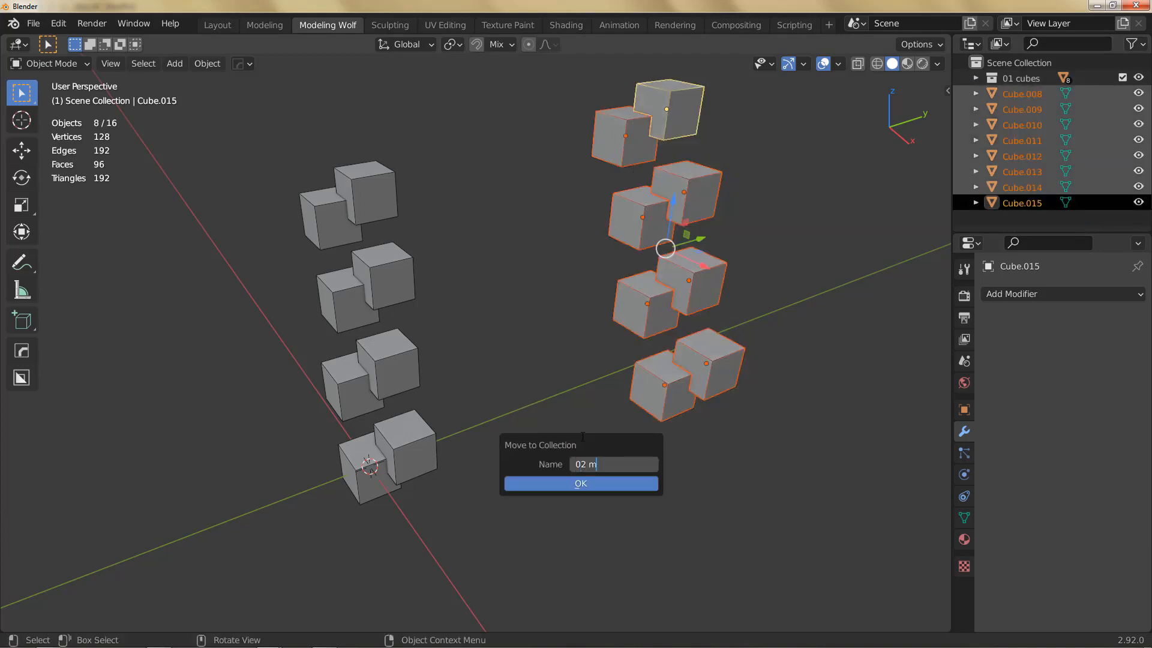
type("ore cubes")
left_click(604, 484)
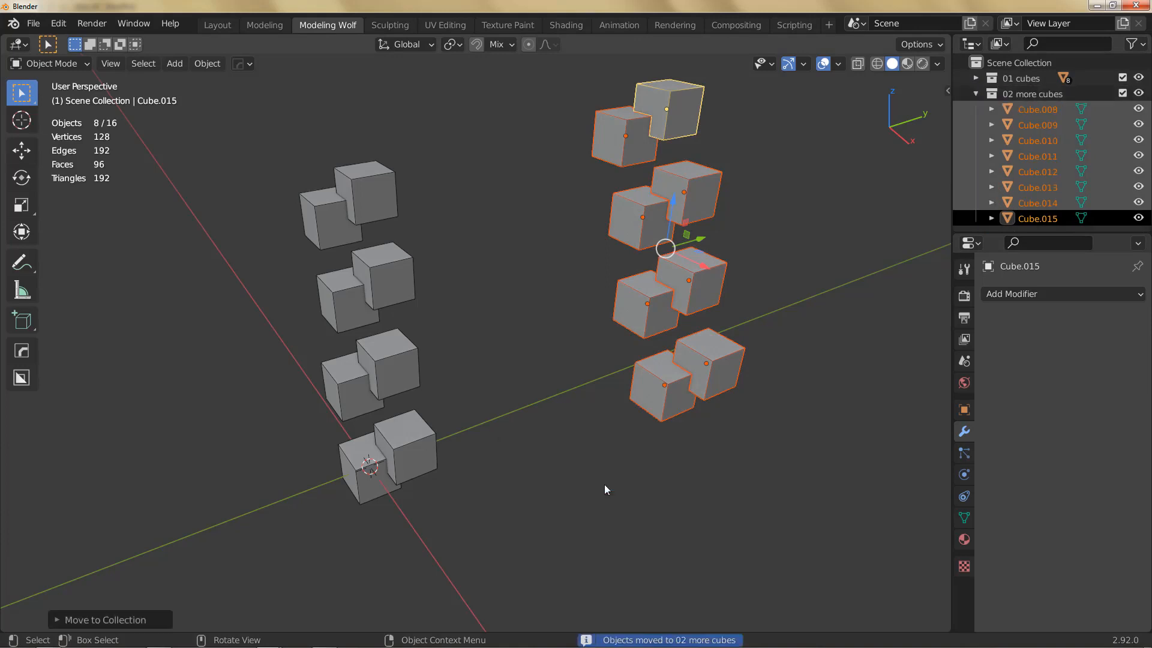
left_click(976, 93)
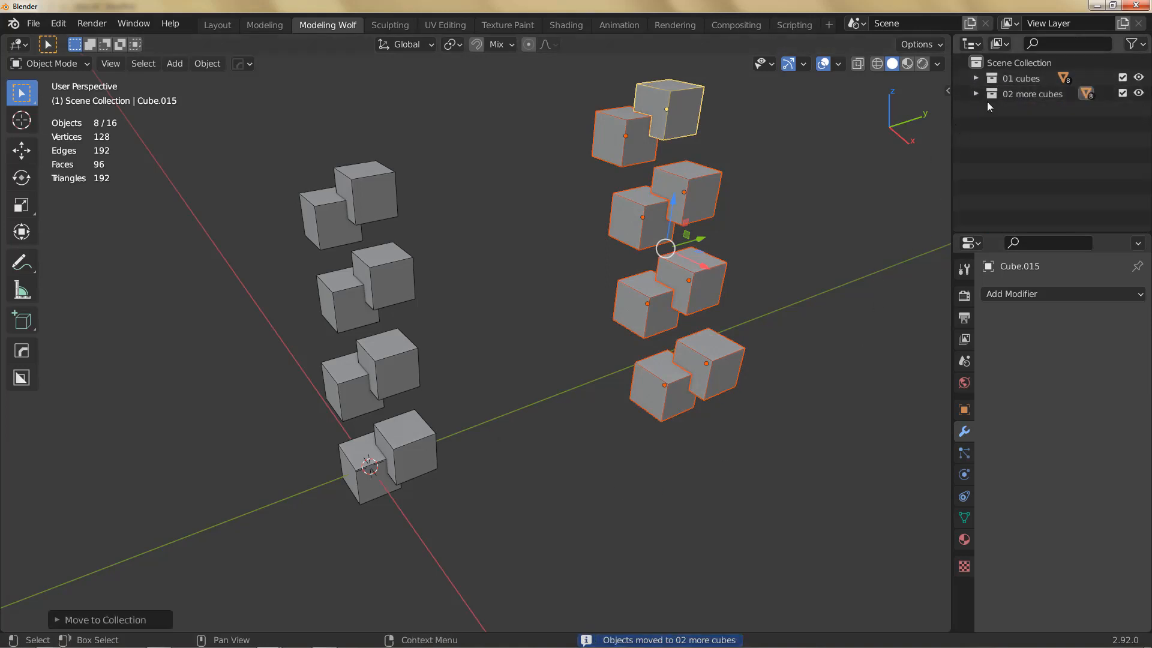
Step: Select one cube in the second column and locate it in the outliner, then collapse its collection and deselect the cube
left_click(541, 465)
middle_click_drag(625, 450, 583, 470, "shift")
left_click(660, 214)
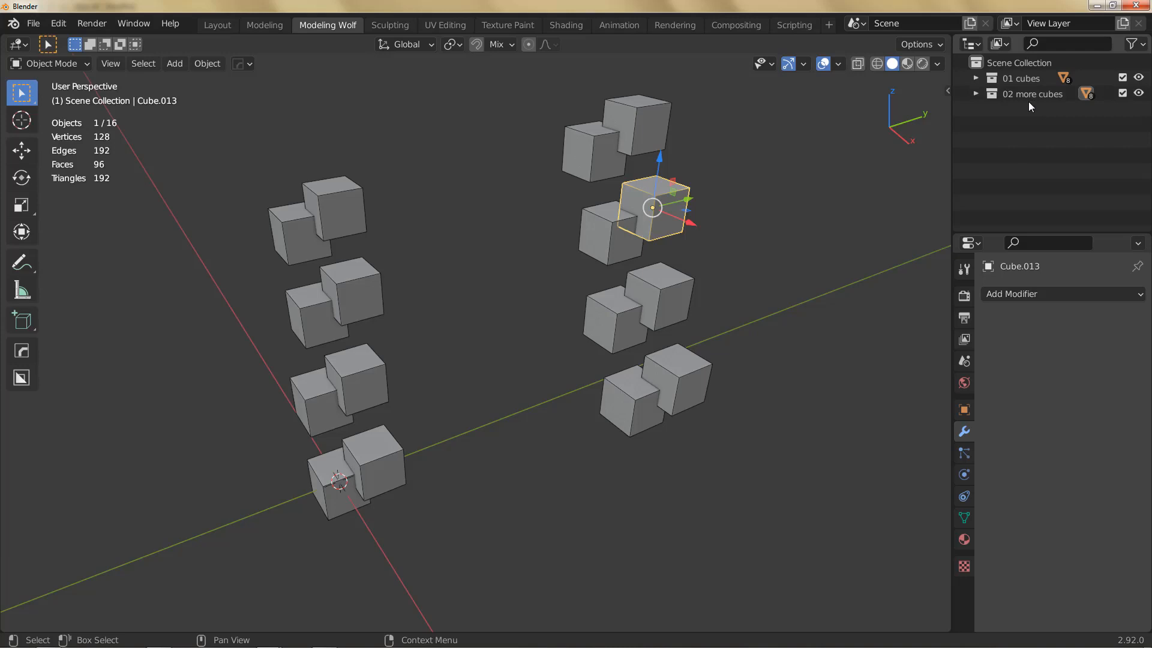
key("KP_Decimal")
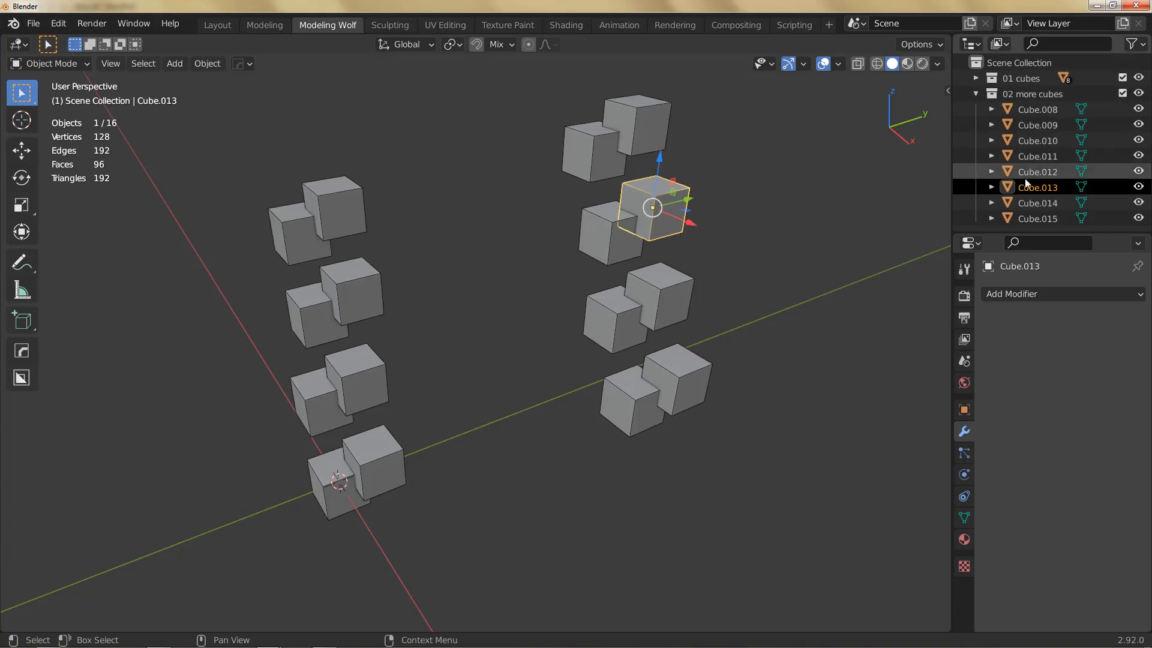
left_click(974, 94)
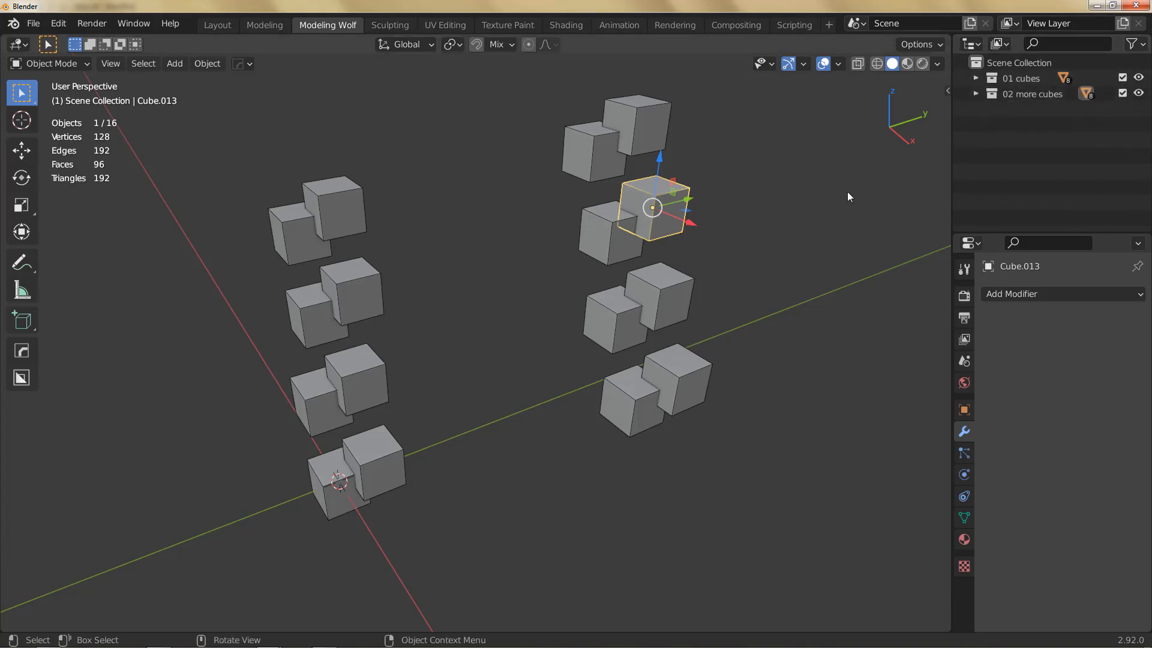
left_click(767, 232)
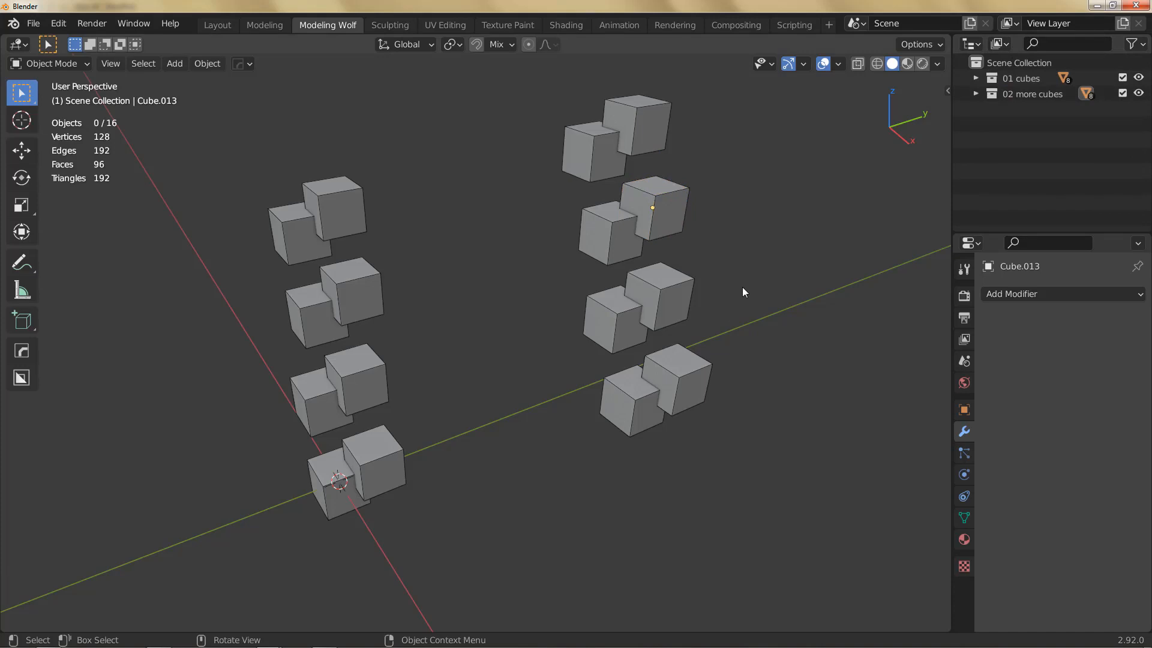
Step: Hide and show again the "02 more cubes" collection, followed by the "01 cubes" collection
scroll(630, 303, "down", 3)
middle_click_drag(628, 305, 603, 294, "shift")
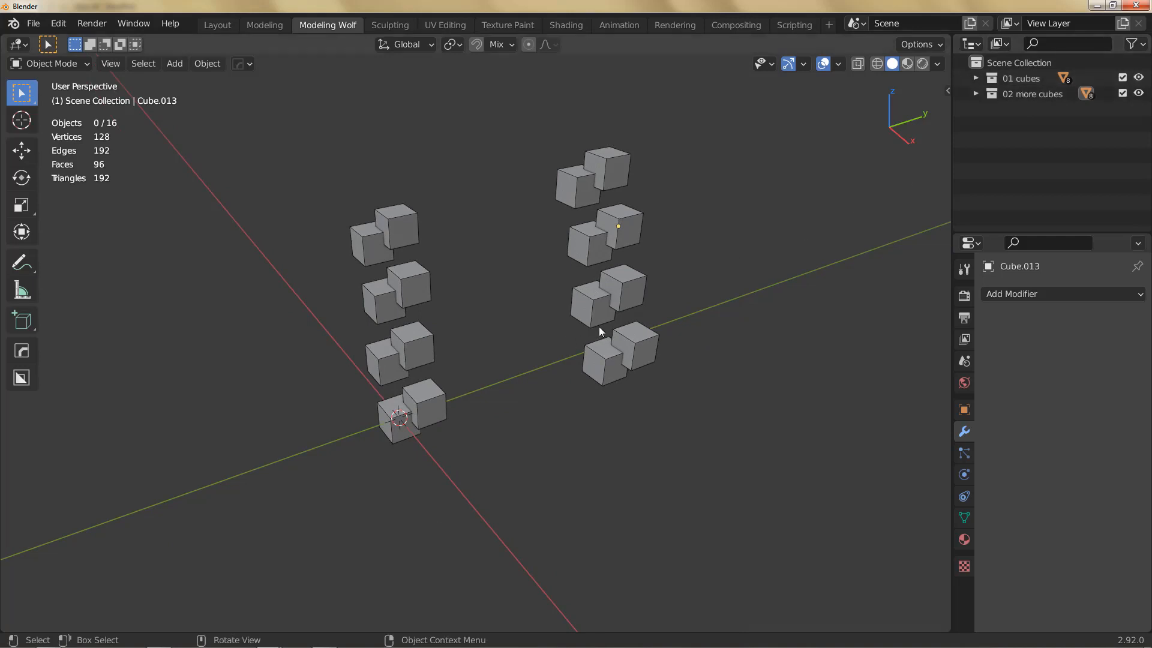
middle_click_drag(599, 327, 586, 326, "shift")
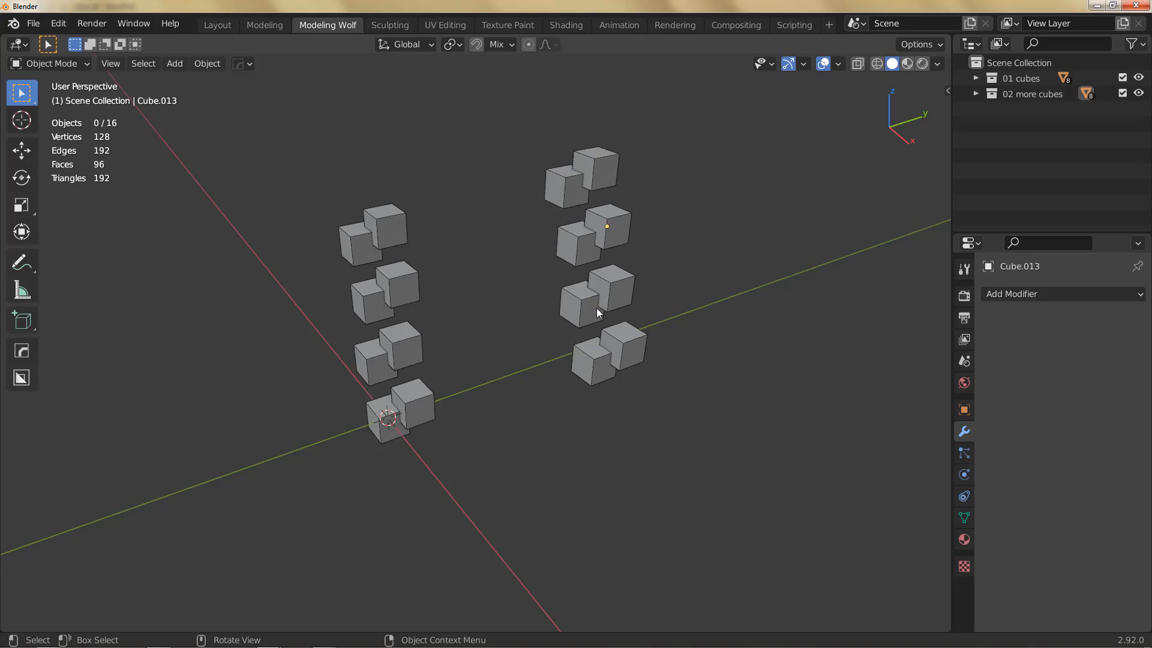
middle_click_drag(599, 311, 604, 317, "shift")
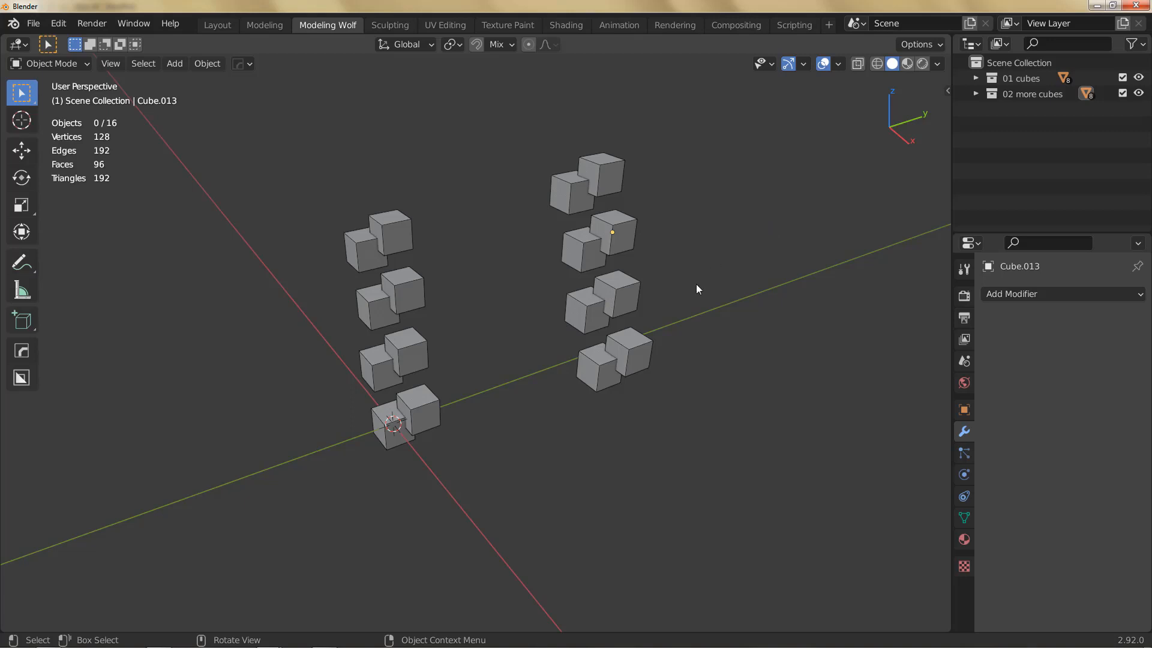
key("shift+2")
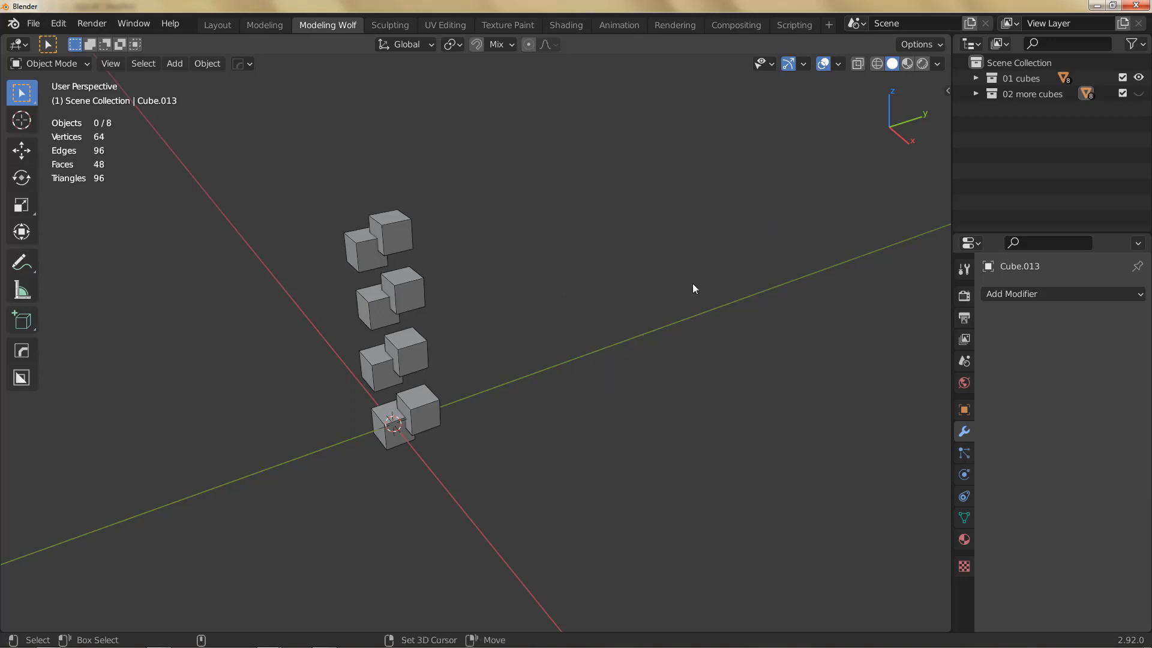
key("shift+2")
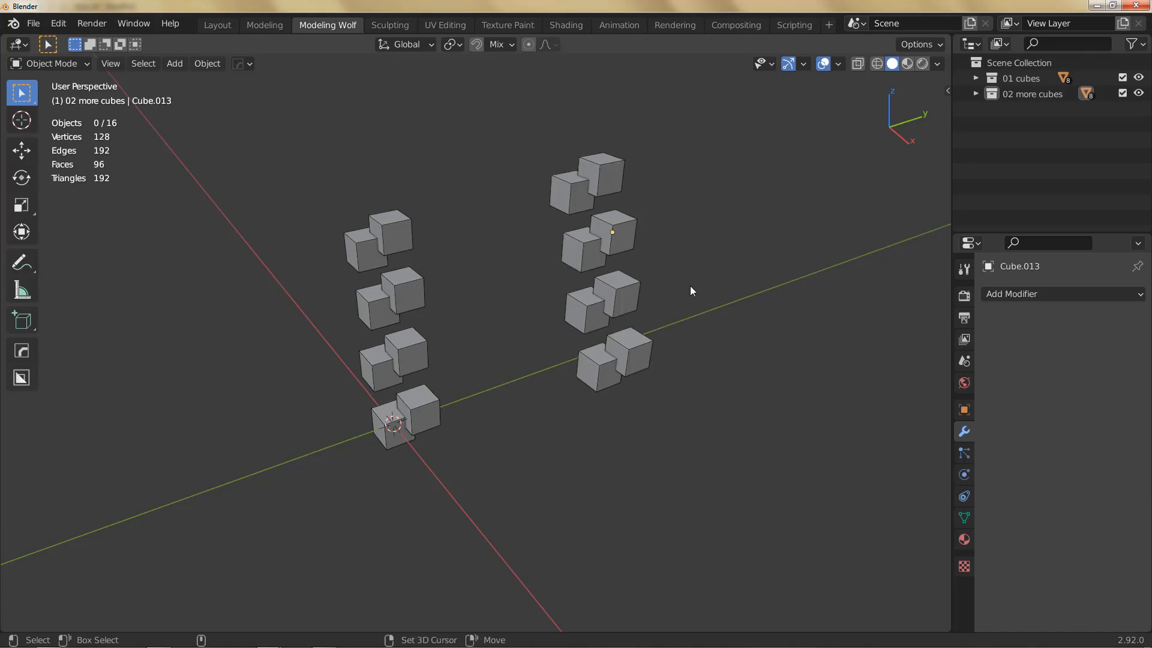
key("shift+1")
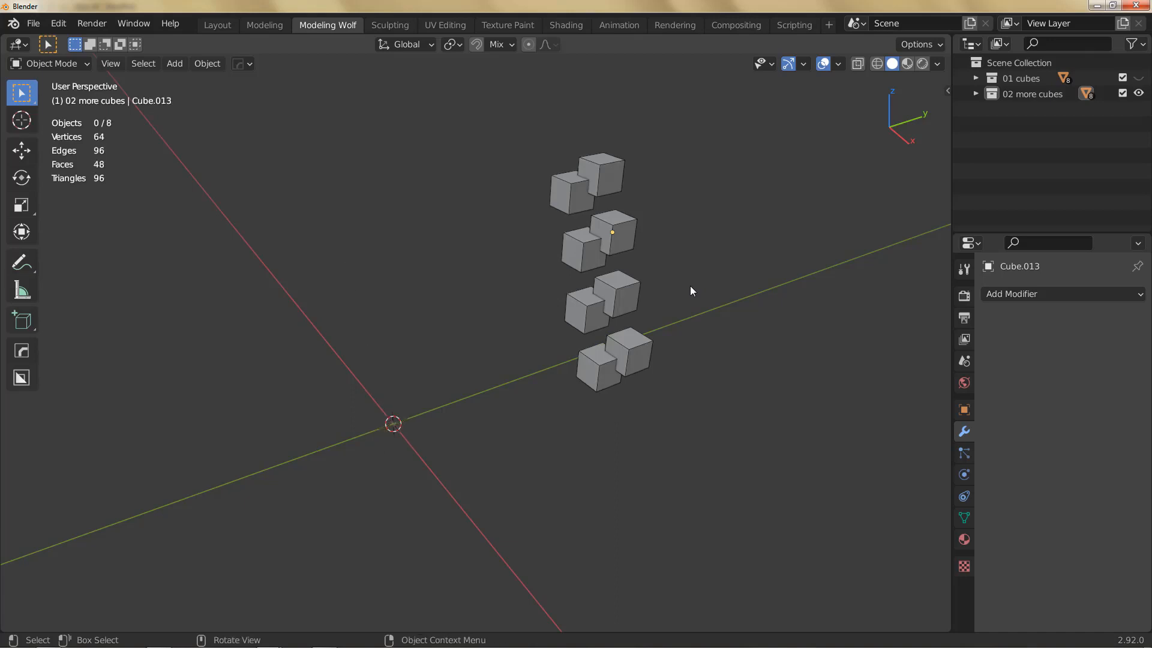
key("shift+1")
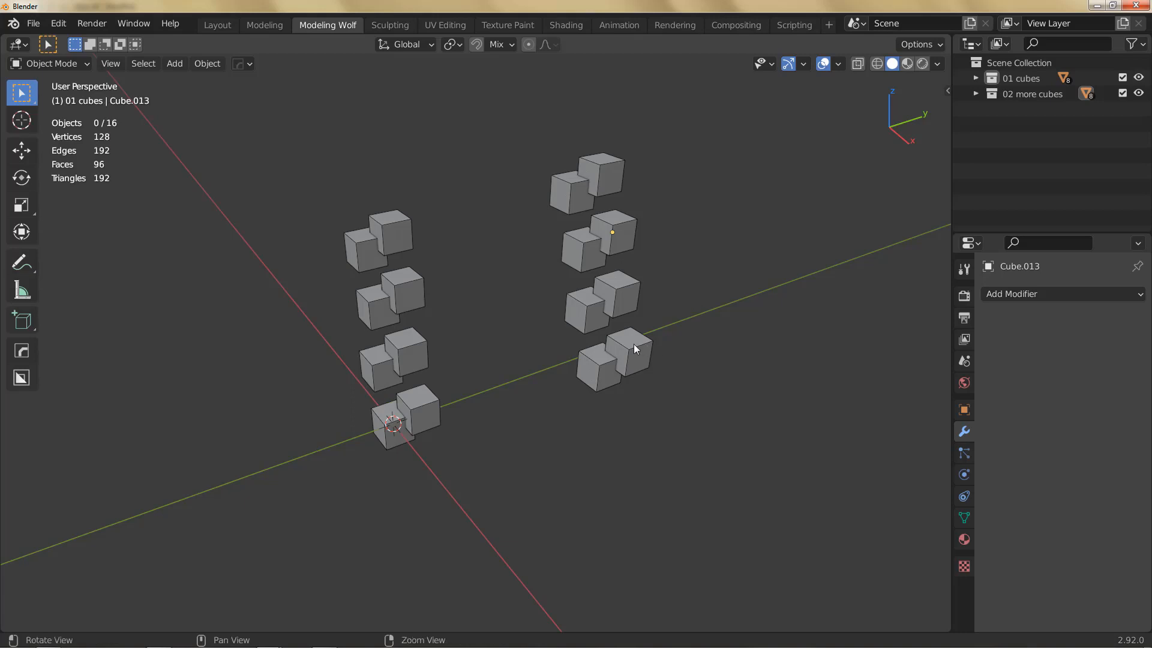
Step: Add a camera at the origin and place a duplicate of it beside the second column of cubes
middle_click_drag(634, 343, 637, 327, "shift")
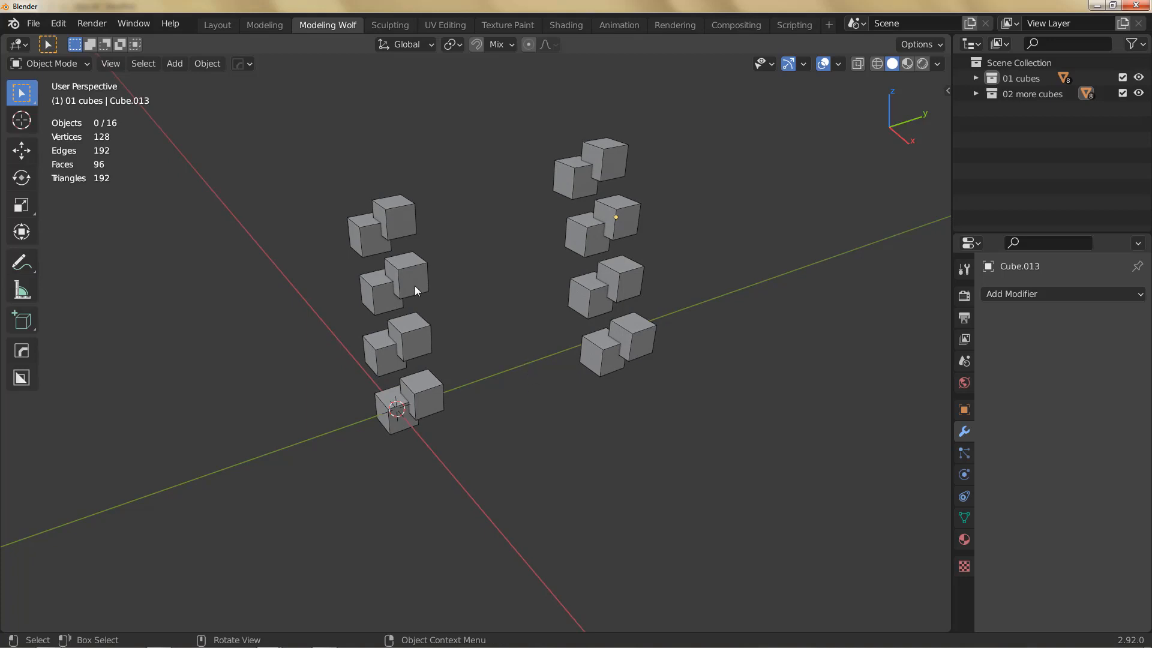
left_click(175, 64)
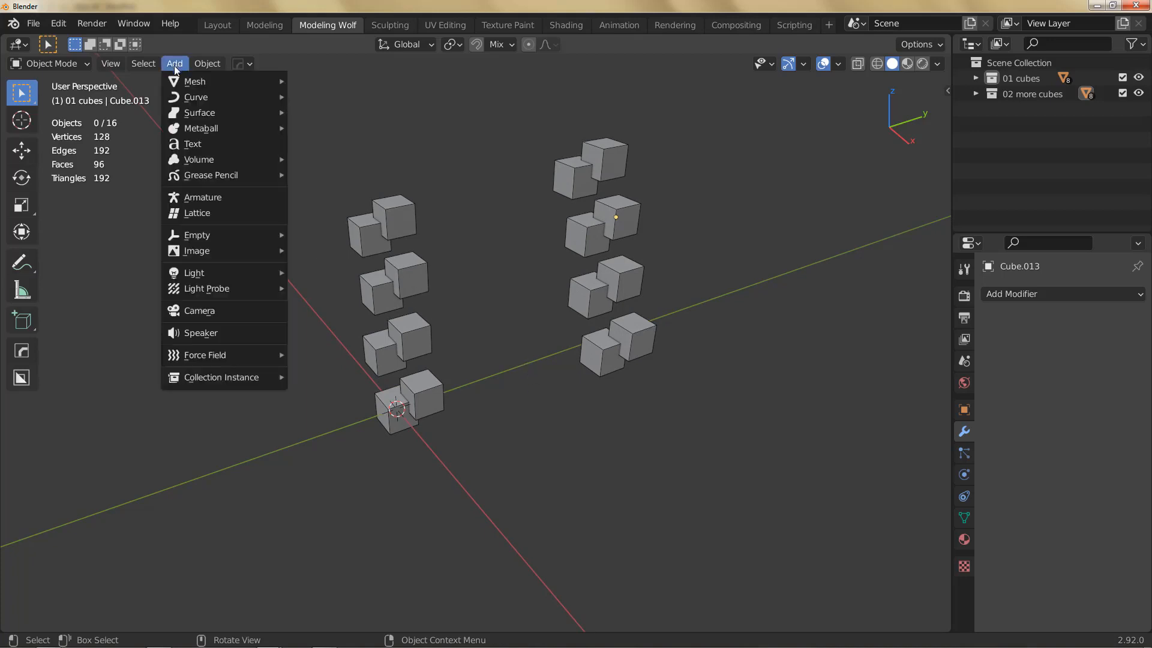
left_click(211, 311)
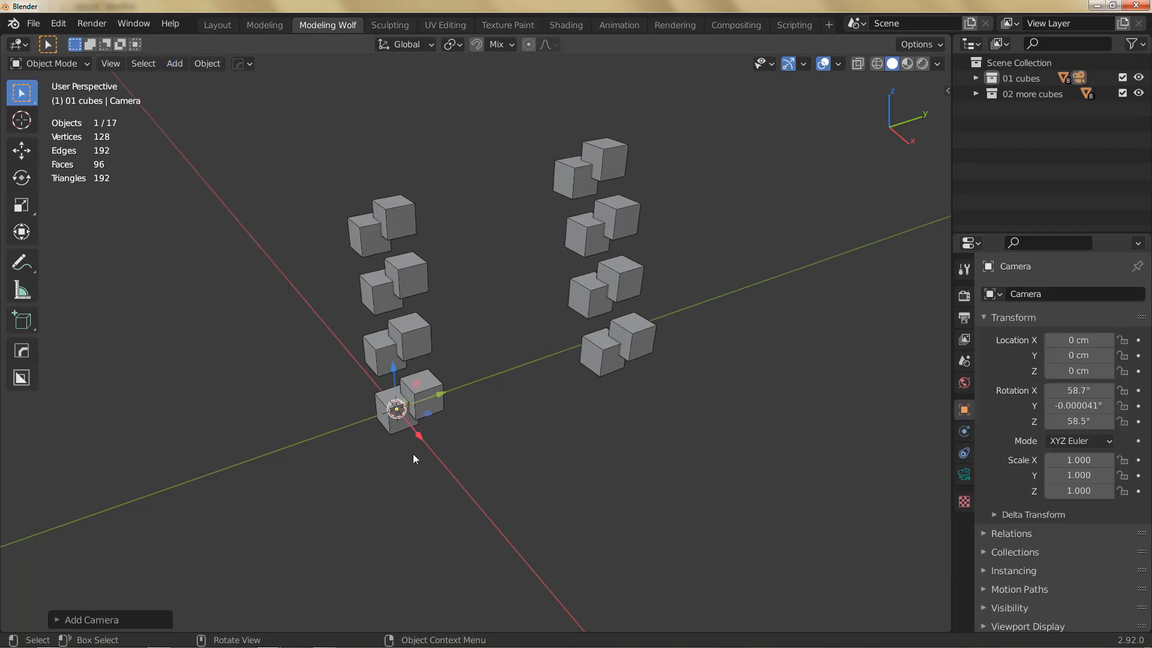
middle_click_drag(433, 426, 432, 409, "shift")
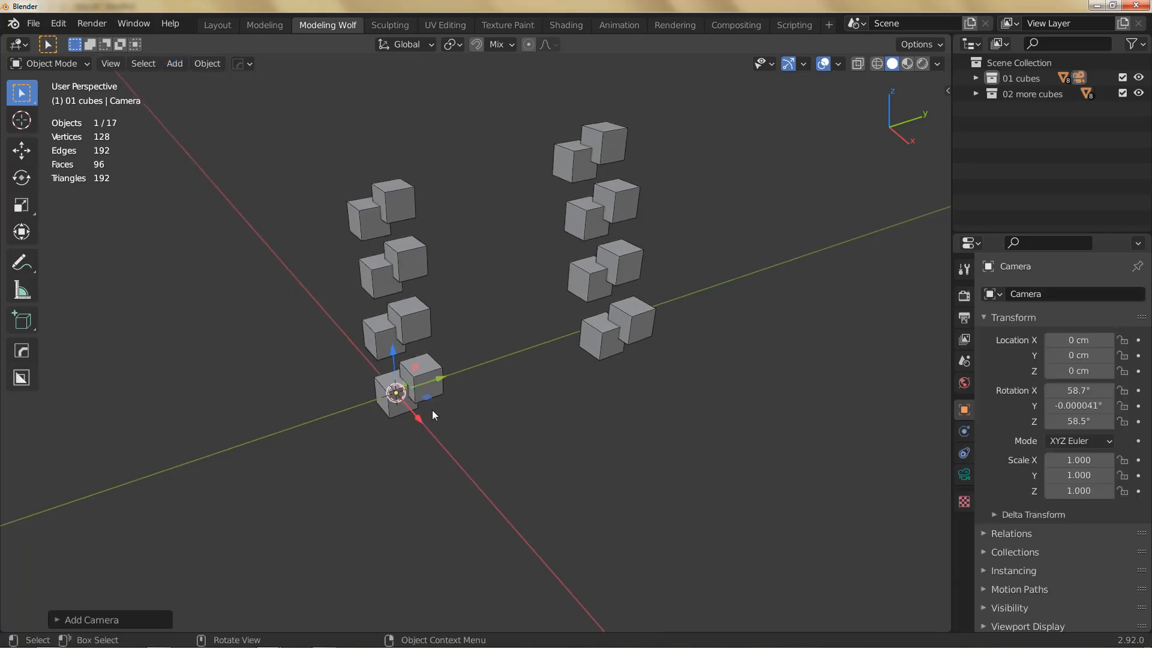
key("shift+d")
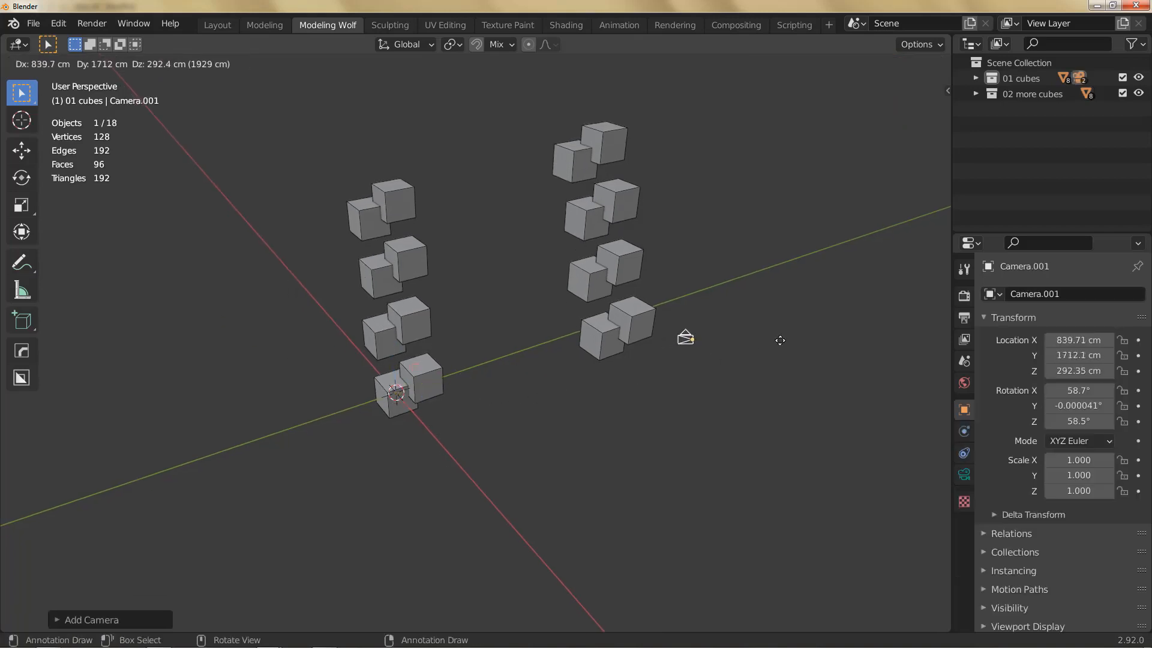
left_click(775, 317)
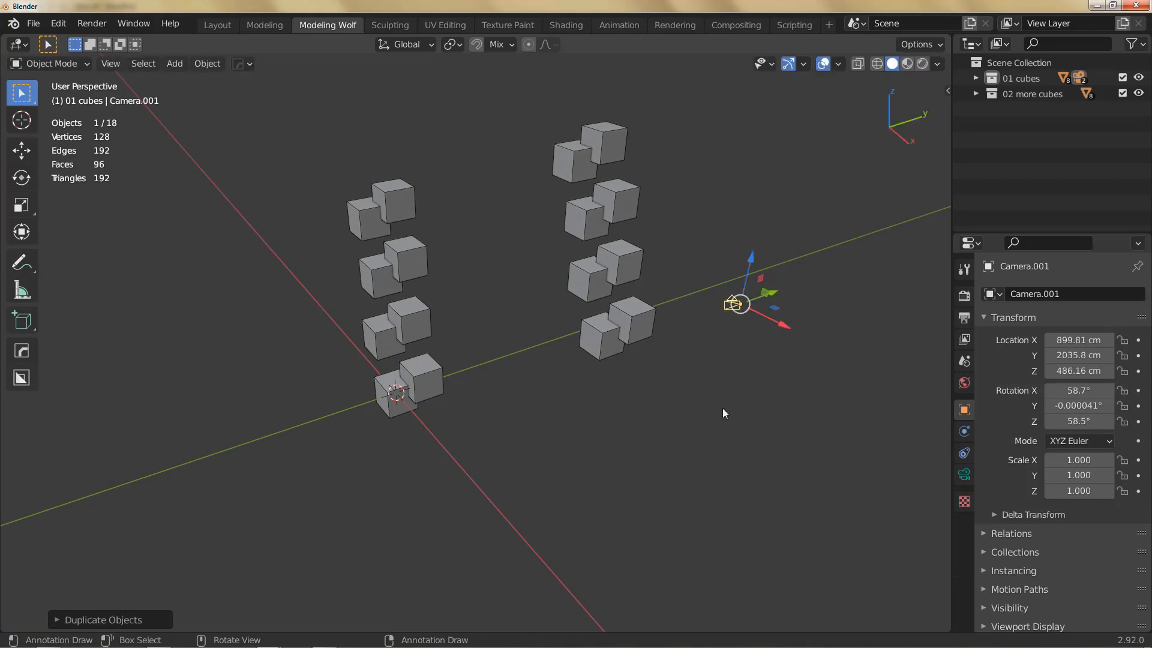
Step: Align the active scene camera to the current view of both cube columns
middle_click_drag(657, 380, 631, 387, "shift")
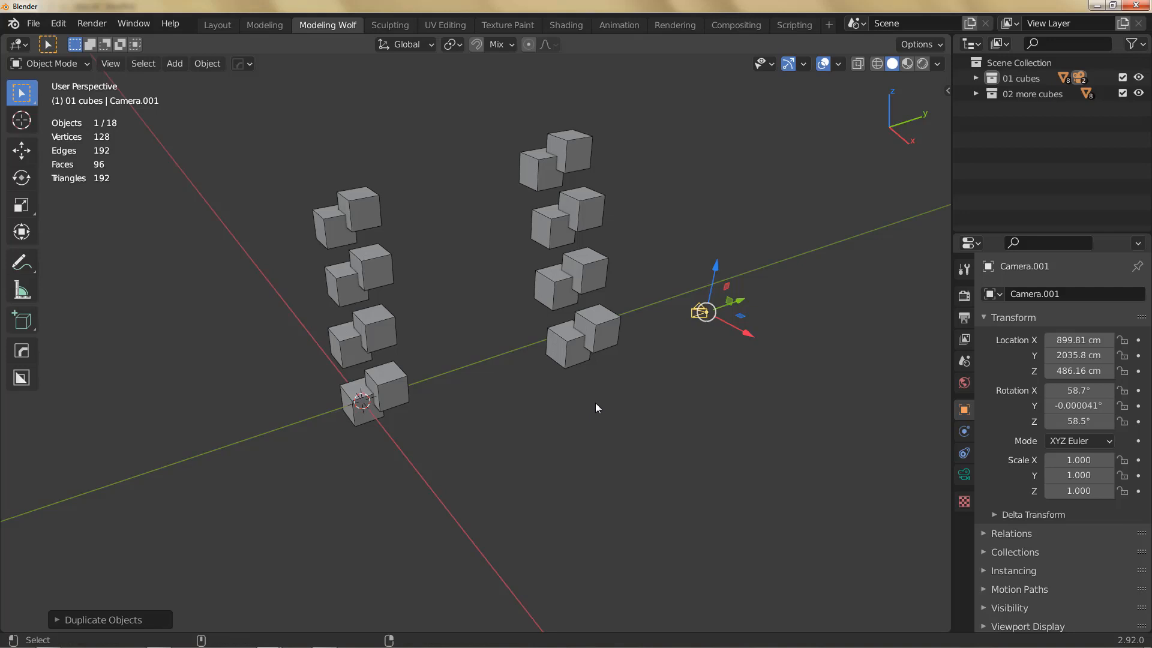
key("ctrl+alt+KP_0")
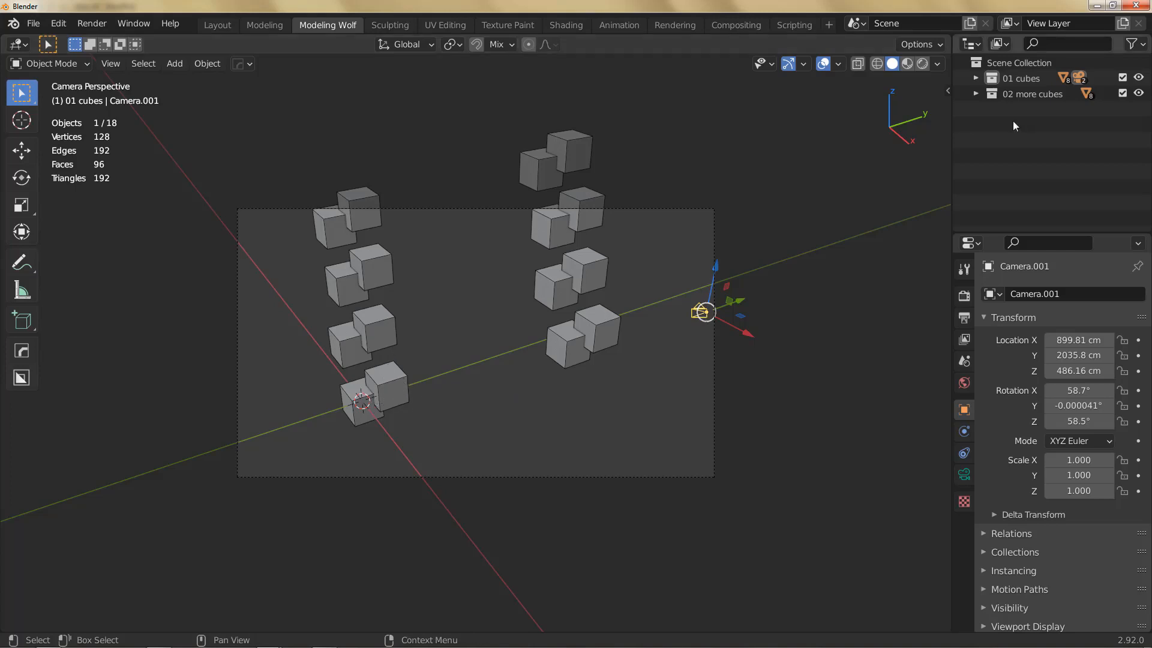
Step: Enlarge the outliner and move both cameras out of "01 cubes" into the Scene Collection, collapsing "01 cubes" again
left_click(976, 78)
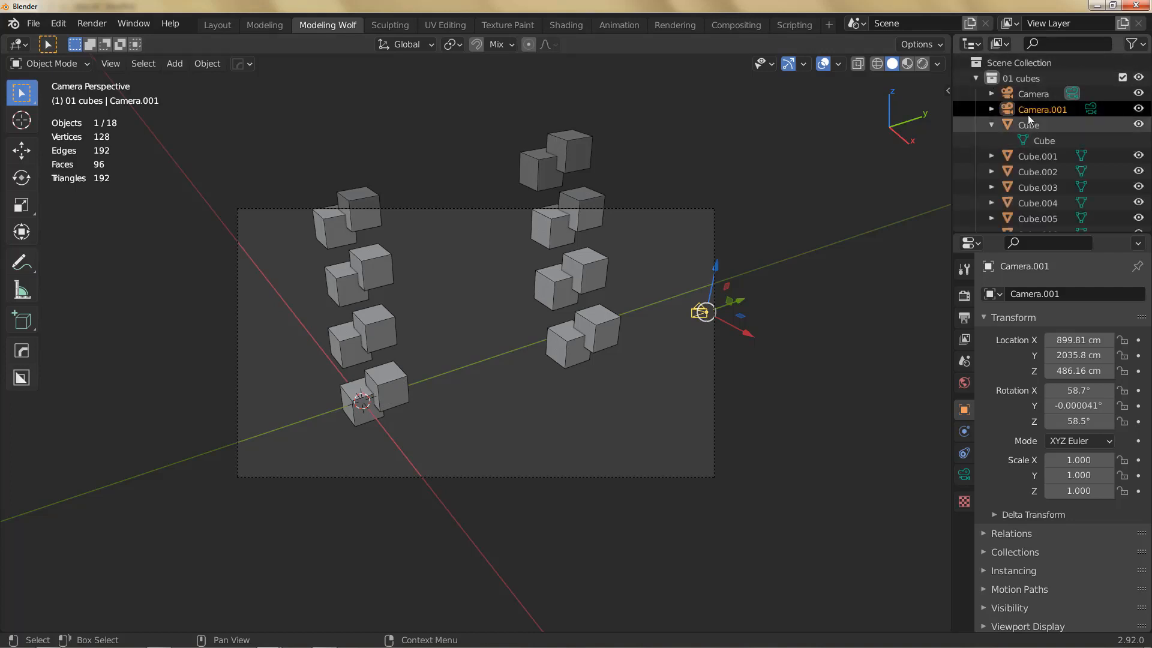
left_click(1026, 95, "ctrl")
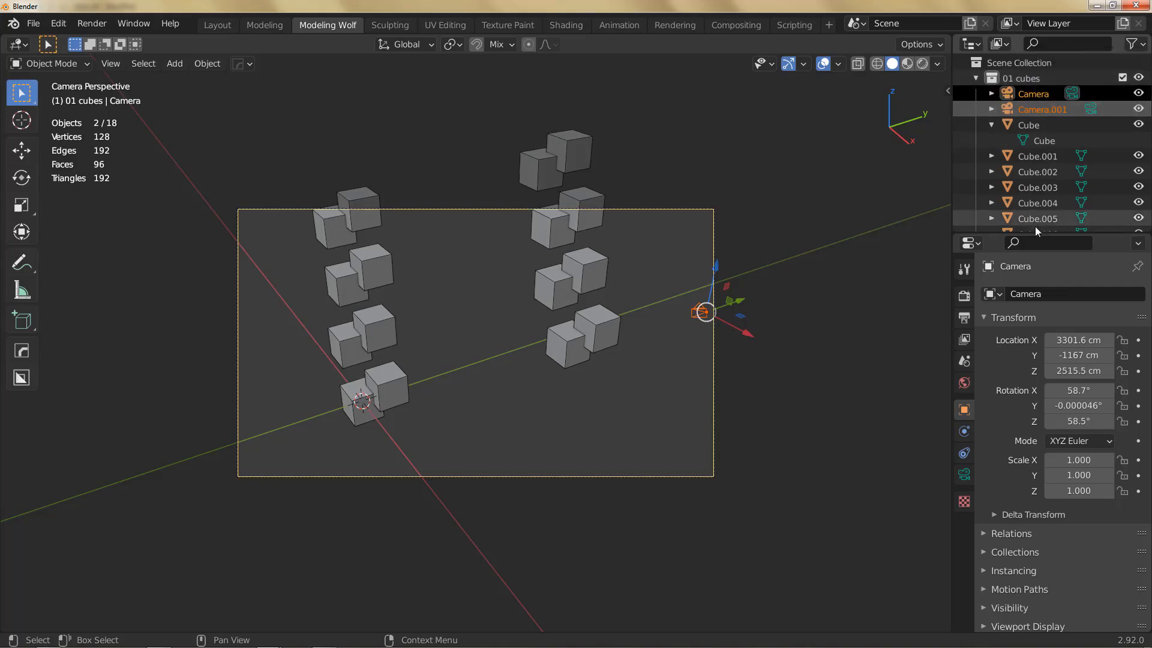
left_click_drag(1041, 235, 1054, 396)
left_click_drag(1030, 110, 1024, 326)
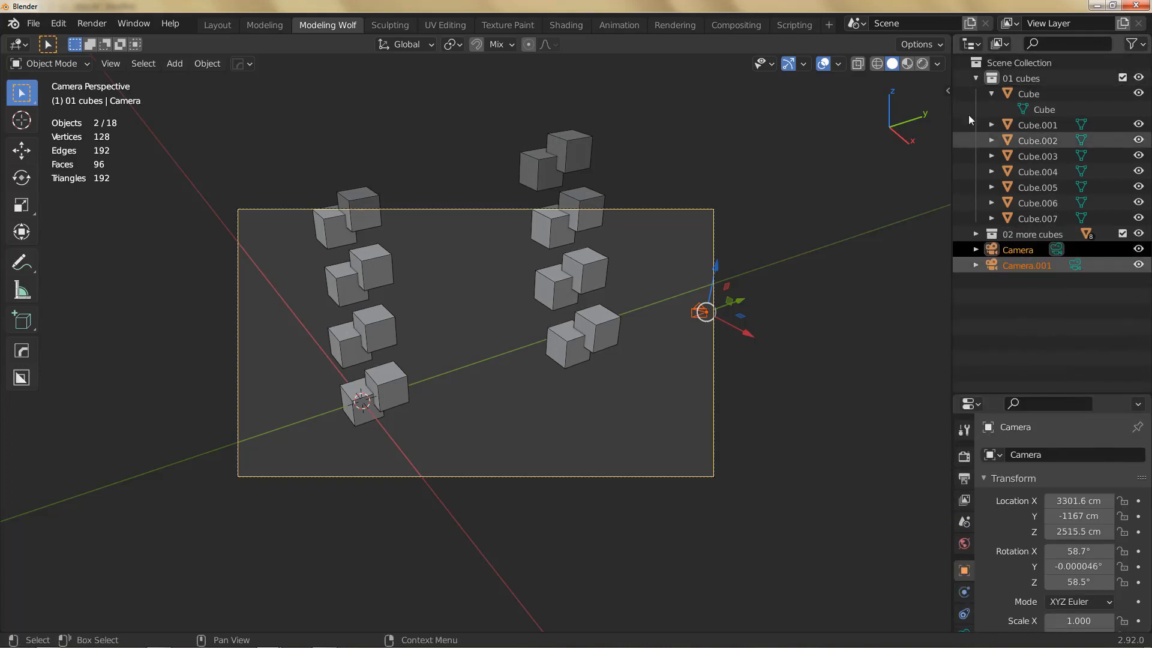
left_click(975, 79)
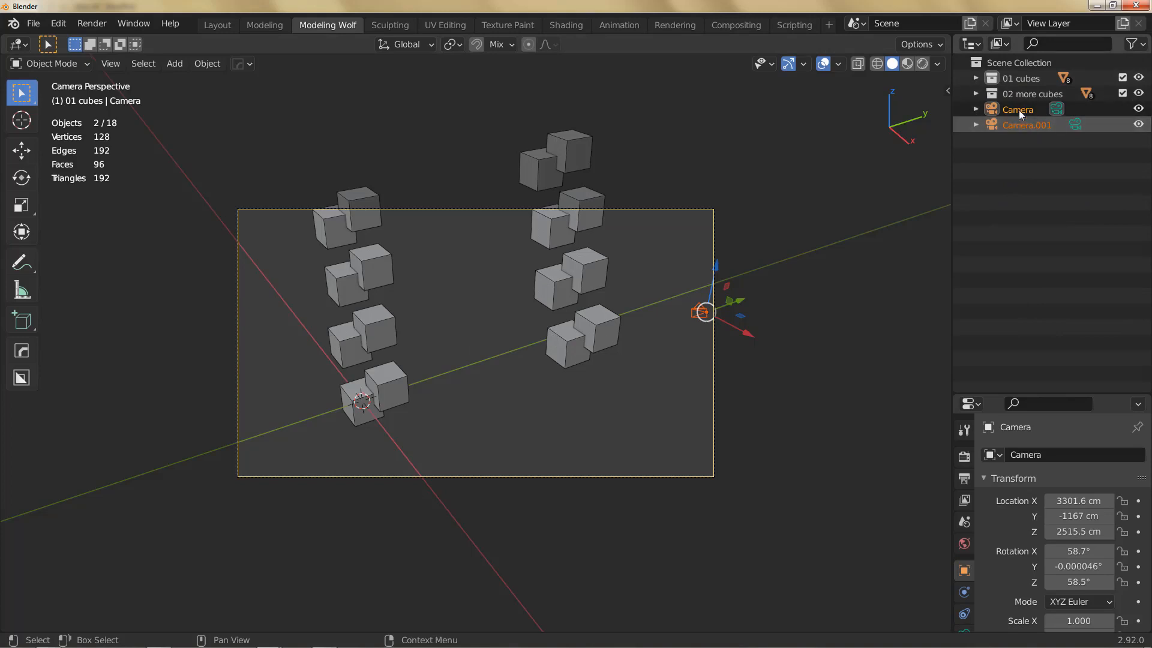
Step: Switch the active scene camera to Camera.001, back to Camera, and once more to Camera.001
left_click(699, 314)
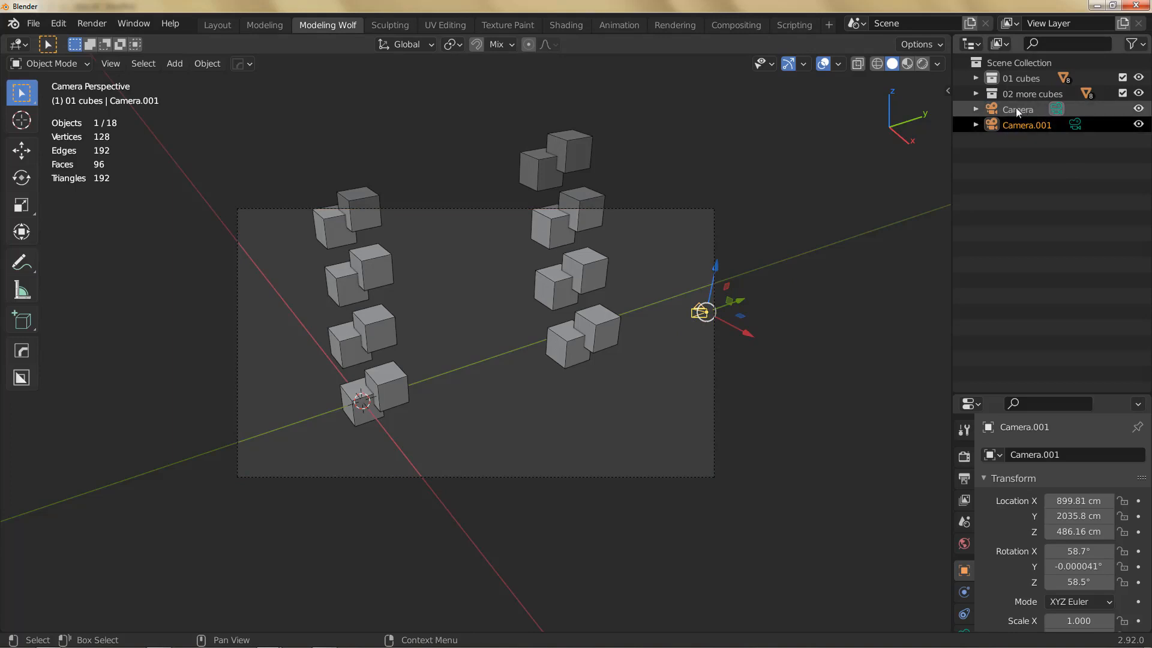
left_click(1074, 126)
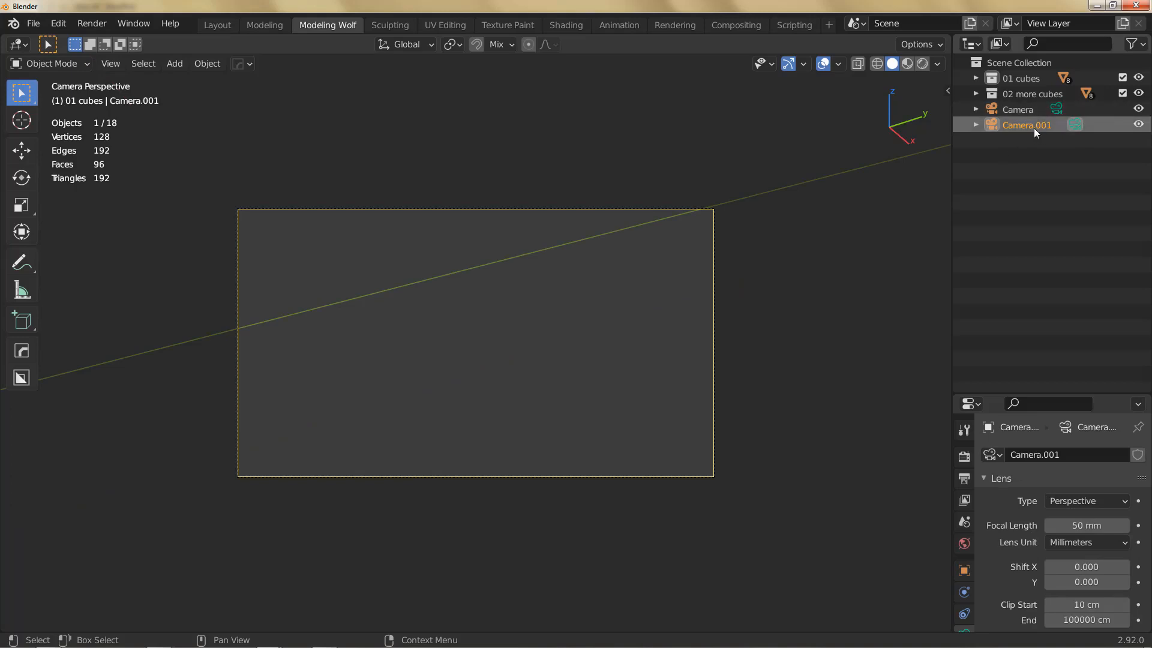
left_click(1055, 110)
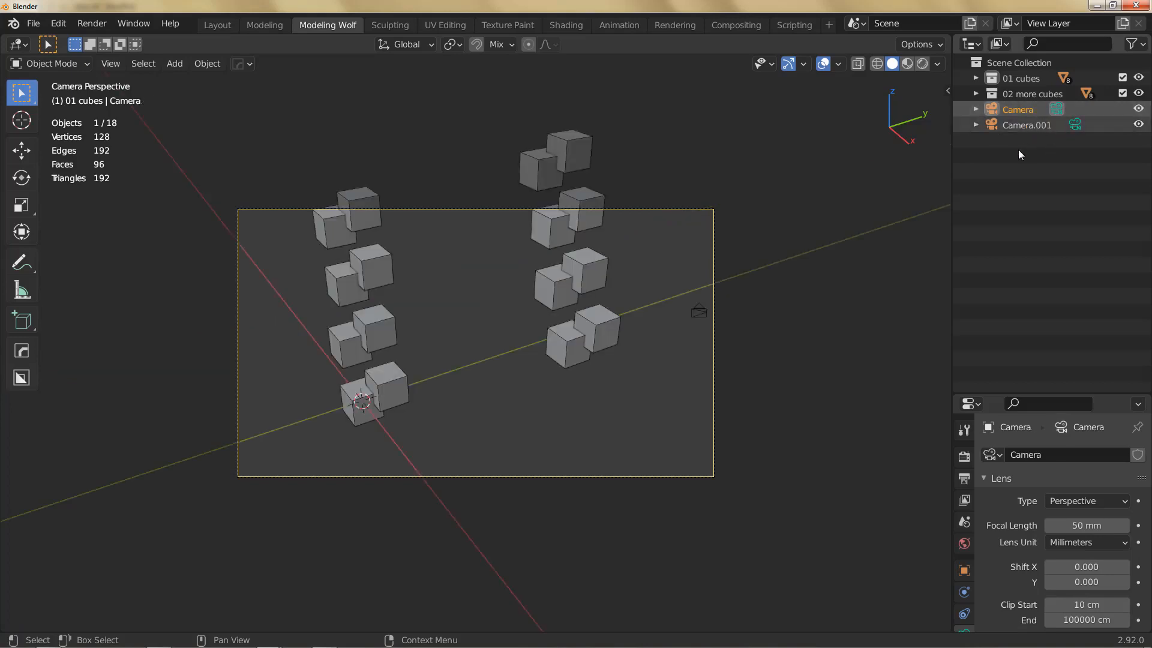
left_click(1074, 125)
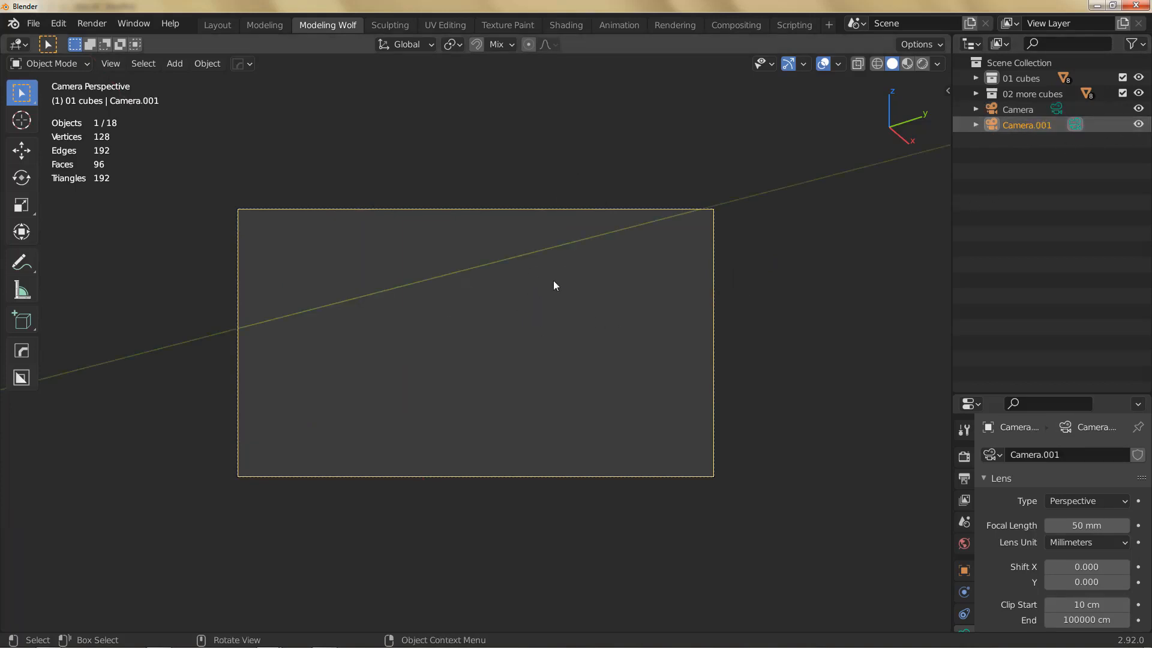
Step: Make Camera the active scene camera, leave the camera view and clear the selection
left_click(1056, 109)
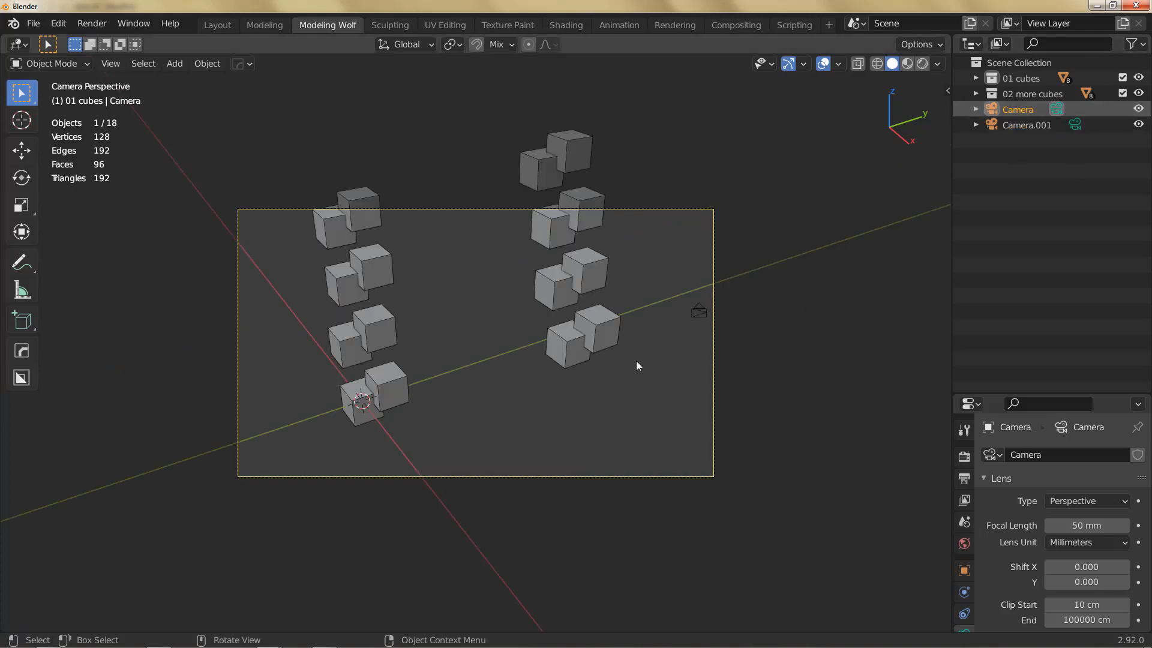
middle_click(746, 362)
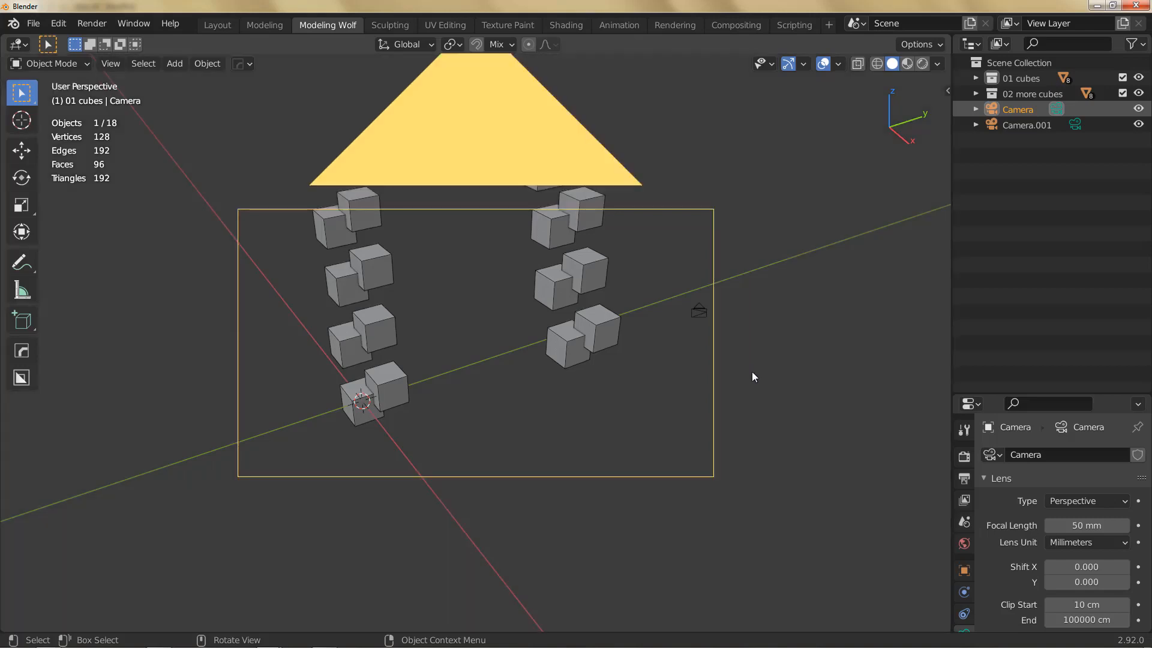
left_click(751, 372)
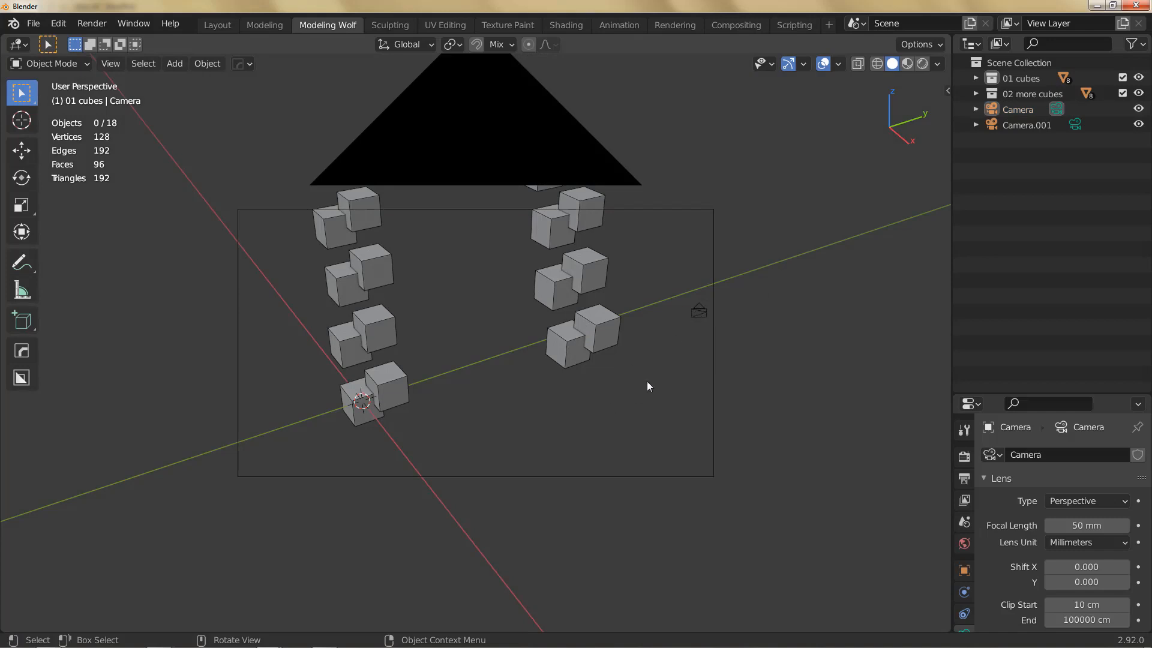
Step: Select Camera.001 near the second column of cubes, make it the active scene camera and align it to the current view
middle_click_drag(643, 348, 492, 351)
left_click(624, 403)
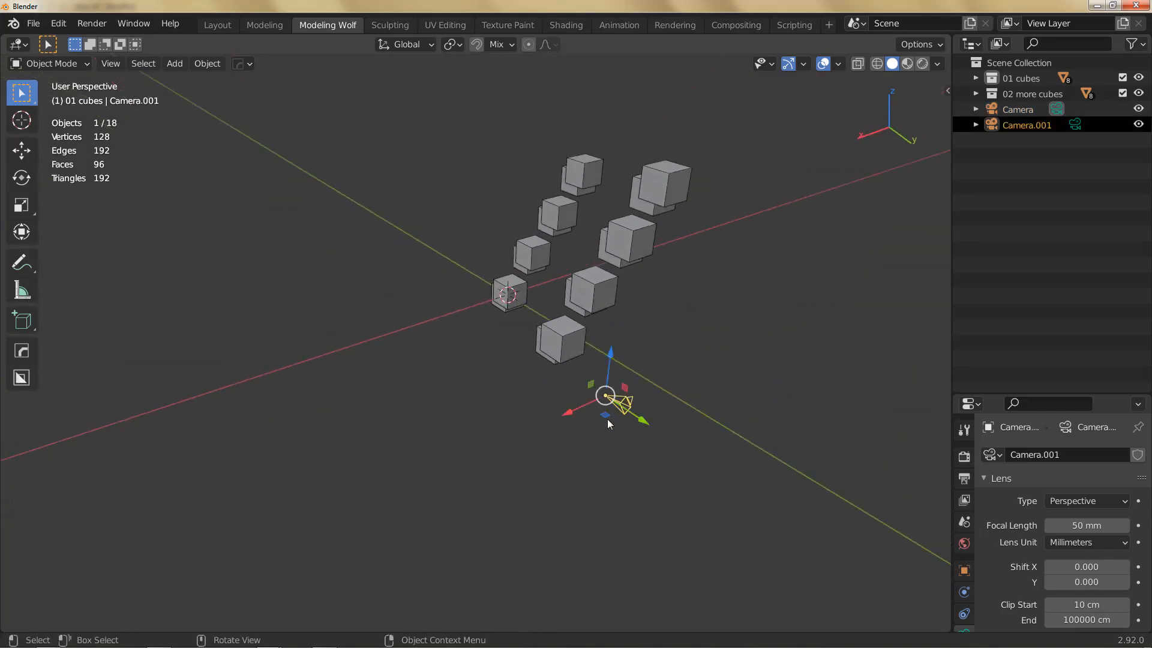
left_click(1076, 125)
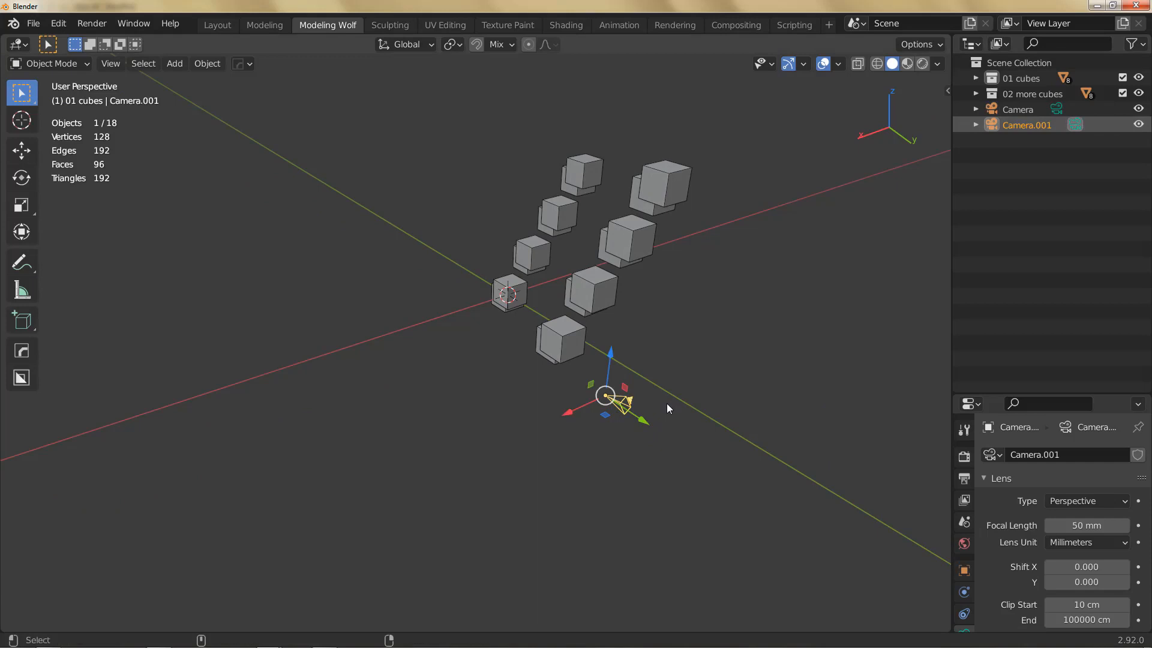
key("ctrl+KP_0")
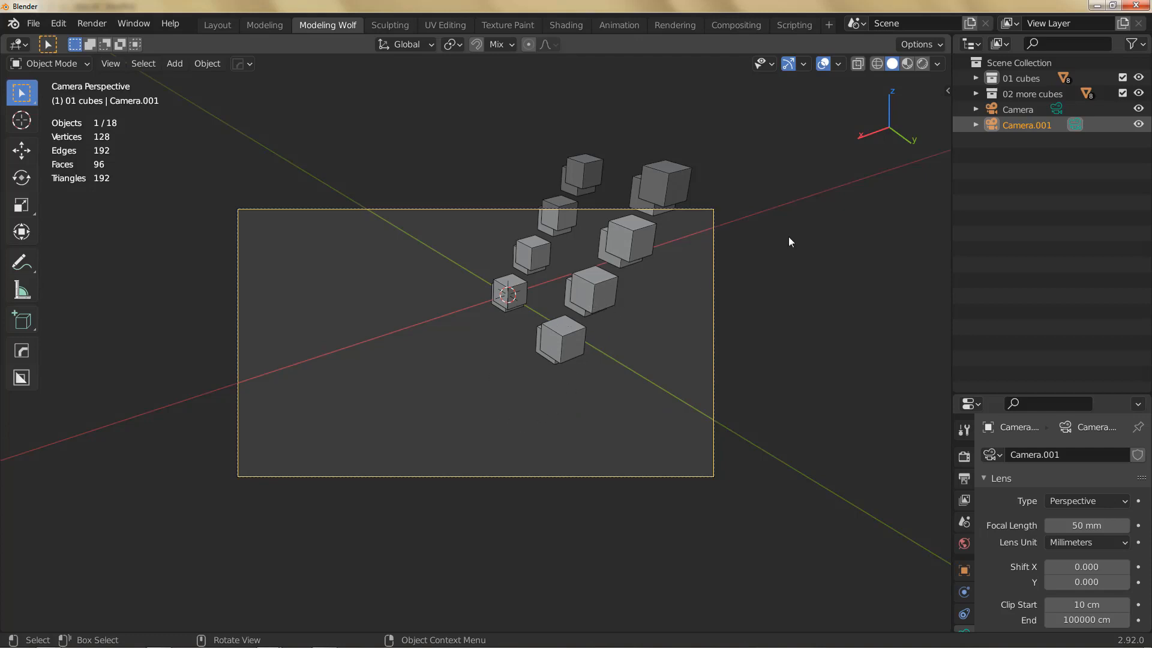
Step: Switch the active scene camera between Camera and Camera.001, ending on Camera, and leave the camera view with nothing selected
left_click(1056, 110)
left_click(1074, 125)
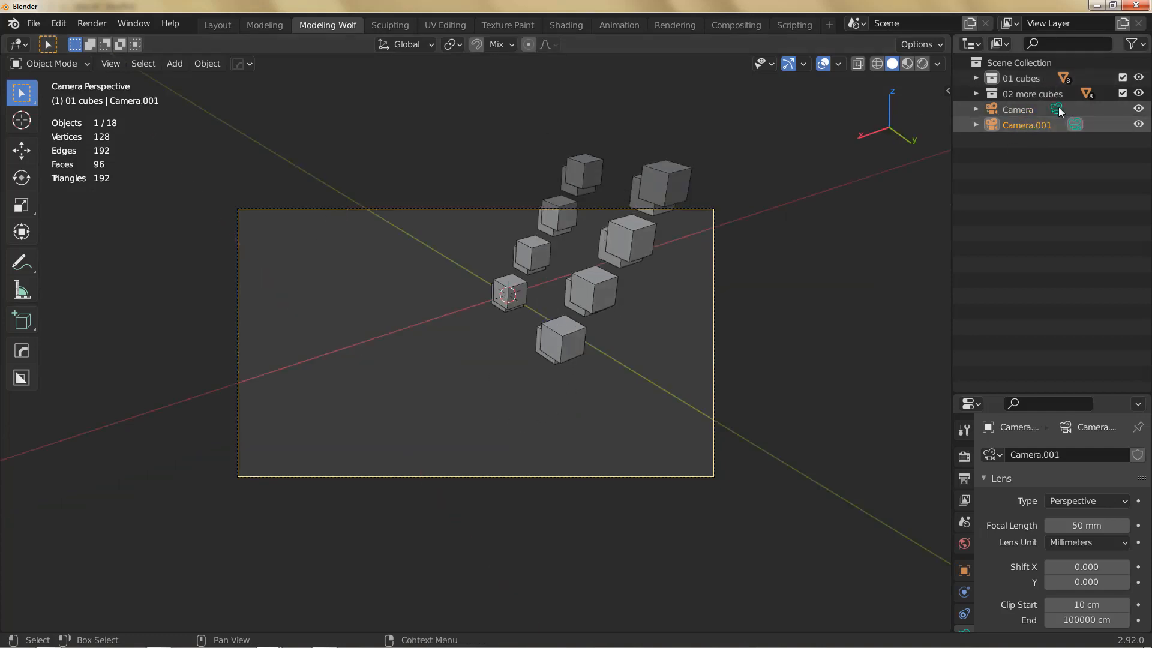
left_click(1057, 110)
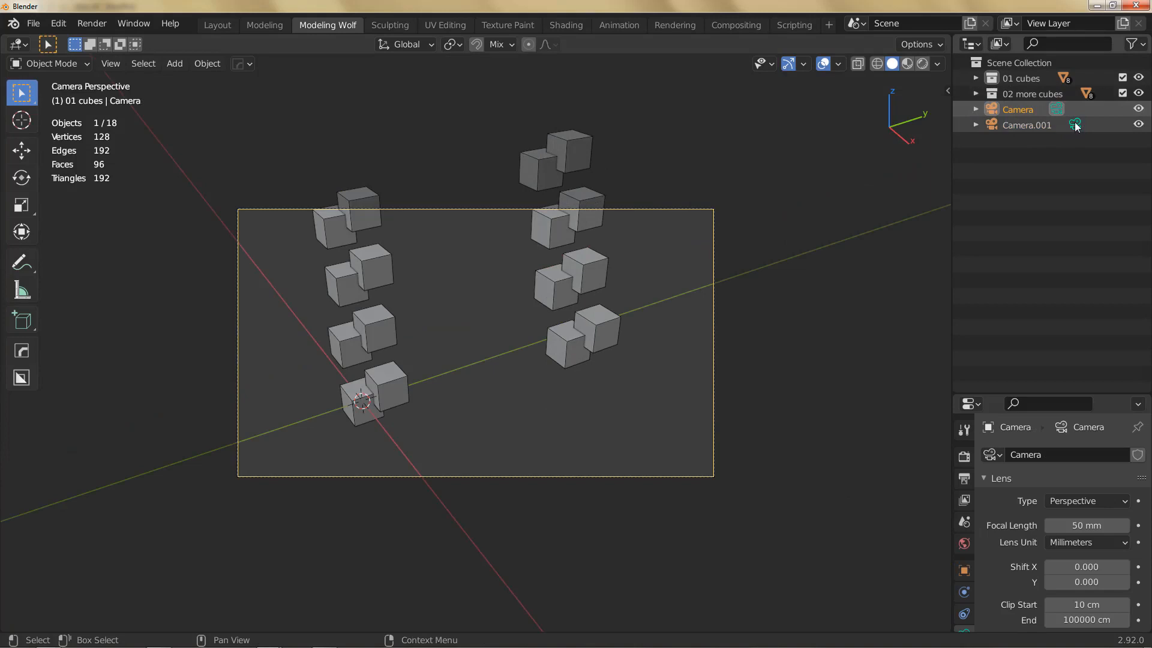
key("KP_0")
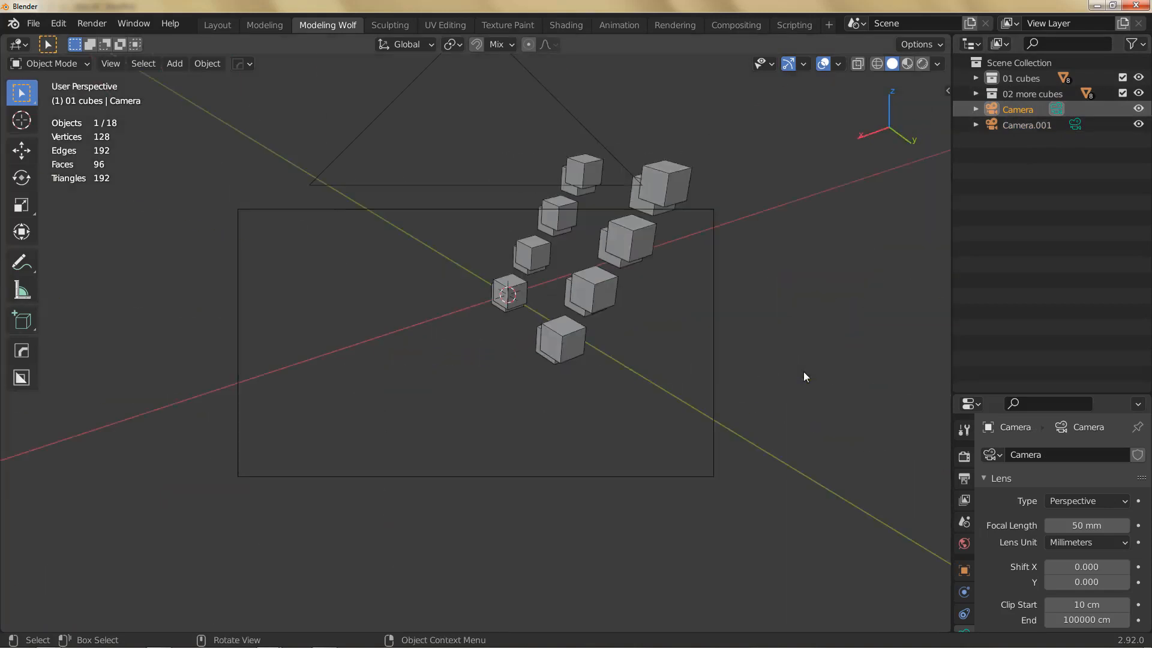
middle_click_drag(759, 346, 571, 330)
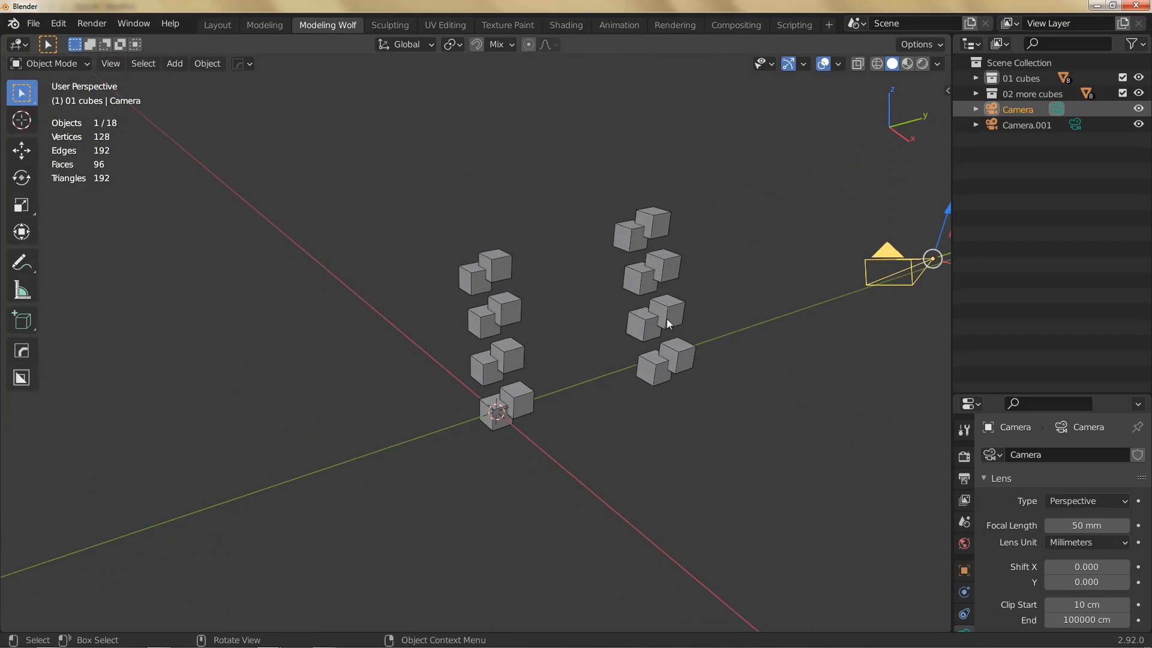
middle_click_drag(667, 318, 437, 327)
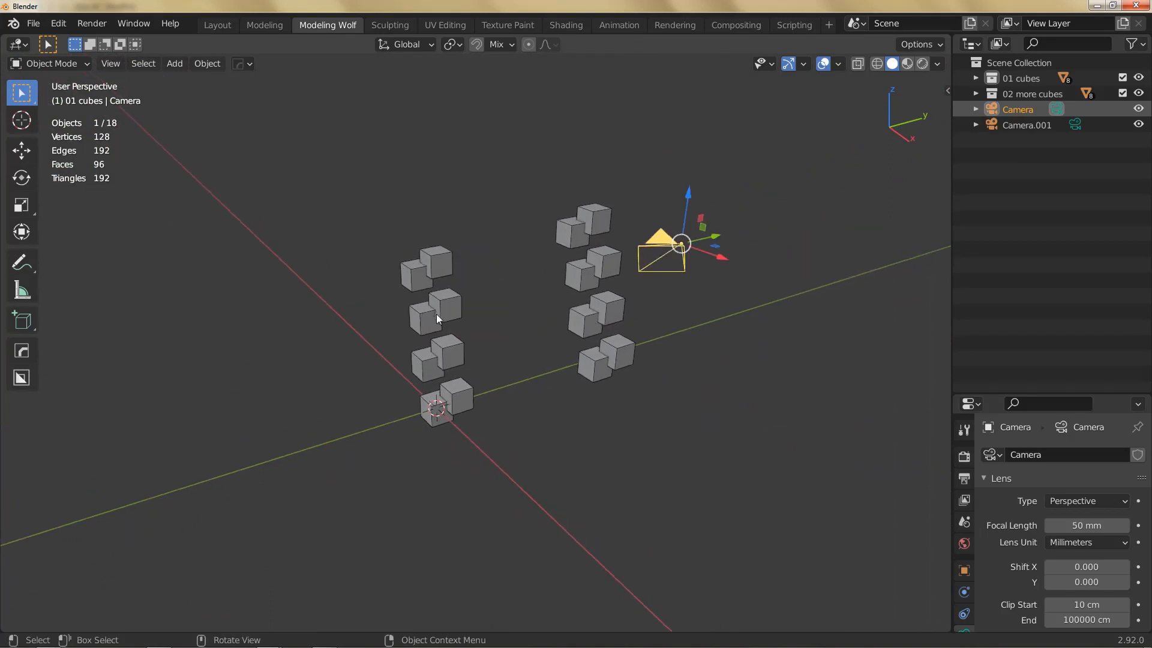
left_click(522, 309)
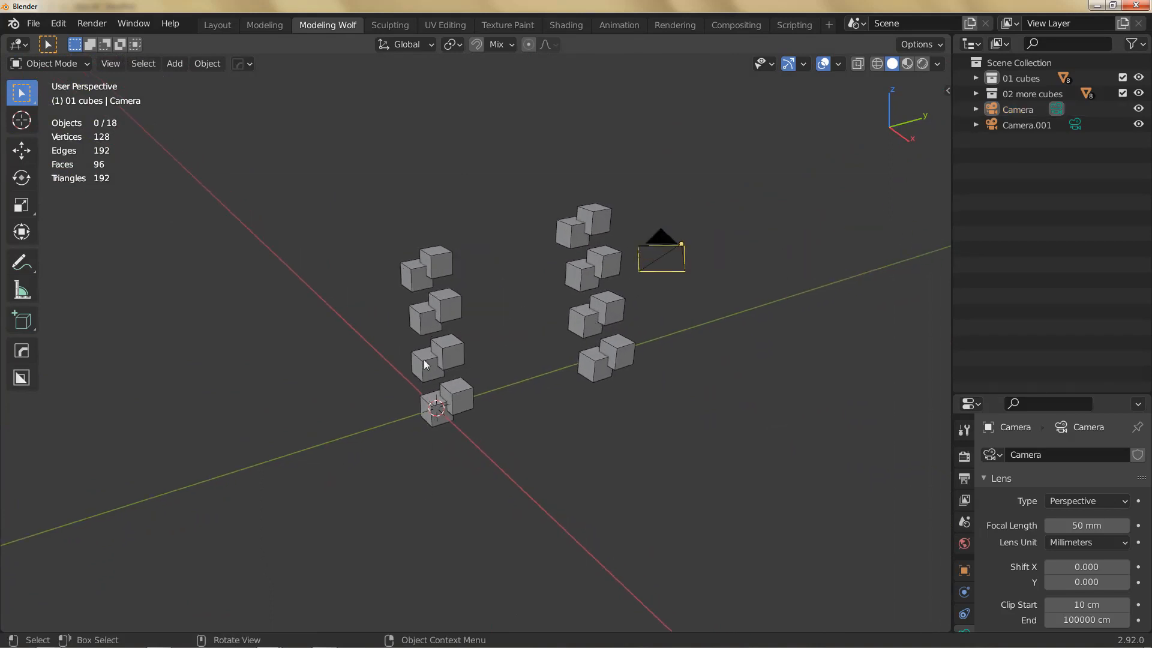
mouse_move(456, 343)
middle_mouse_down()
mouse_move(420, 337)
mouse_move(448, 323)
middle_mouse_up()
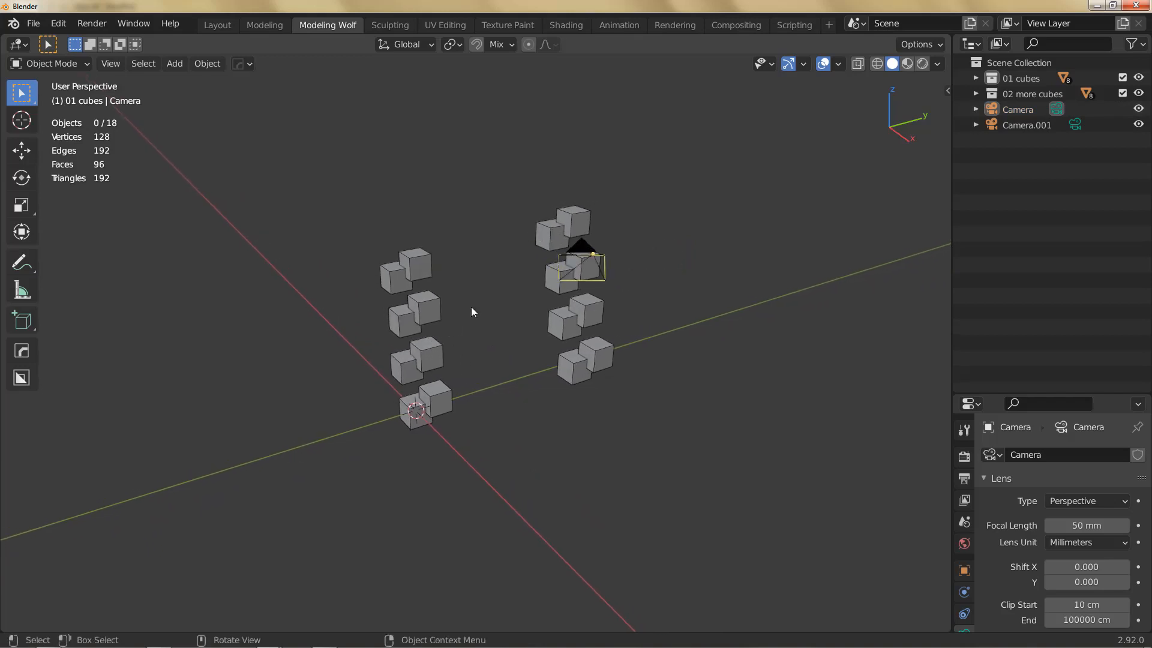
left_click(115, 66)
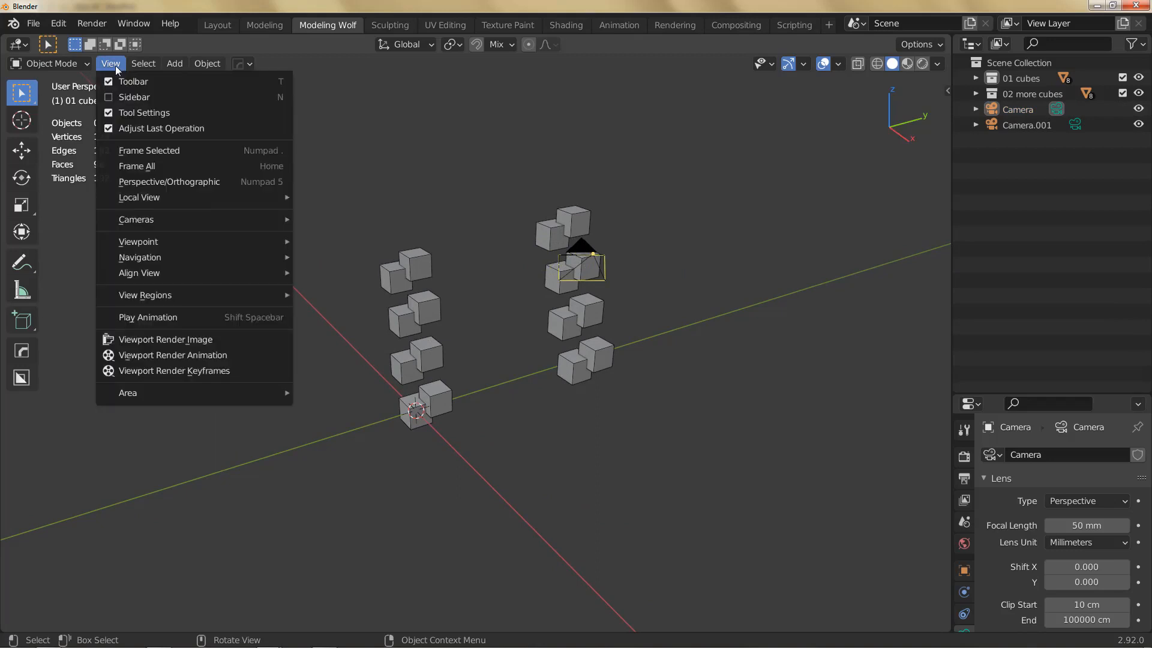
mouse_move(170, 252)
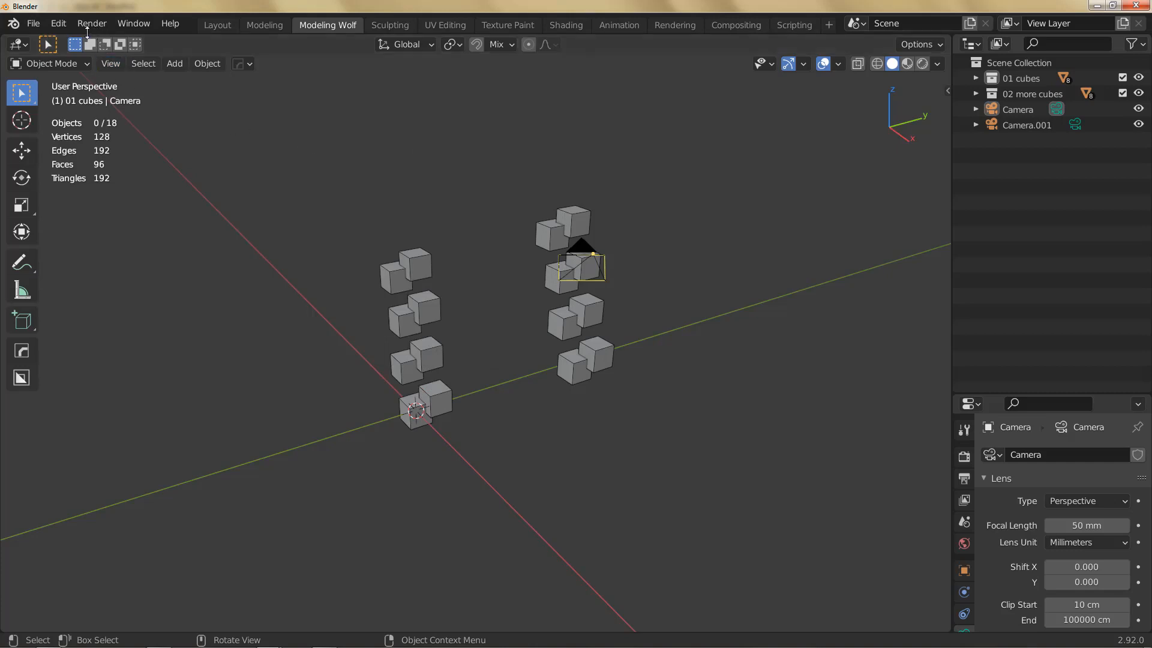
left_click(59, 25)
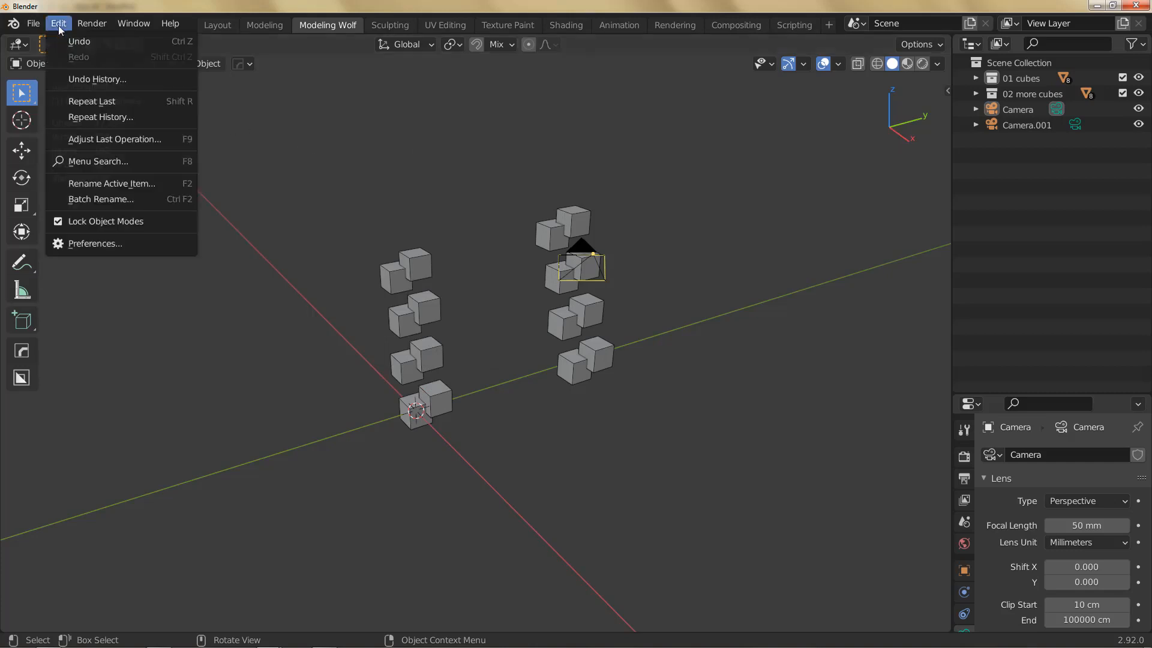
left_click(161, 162)
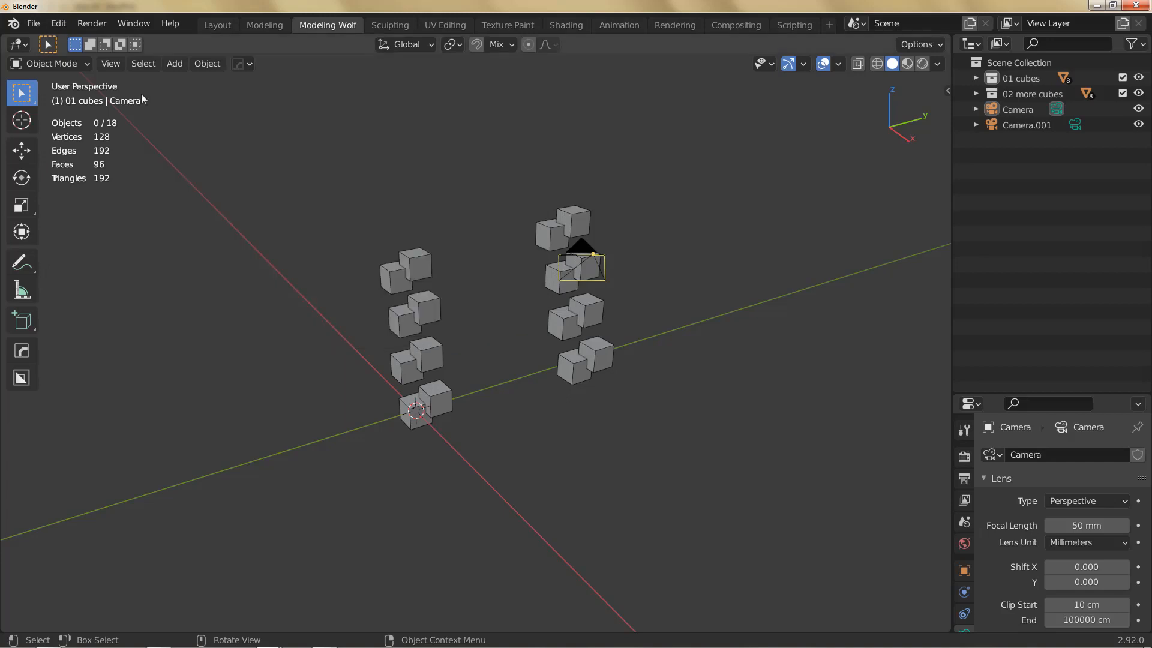
left_click(110, 63)
middle_click_drag(699, 324, 683, 328)
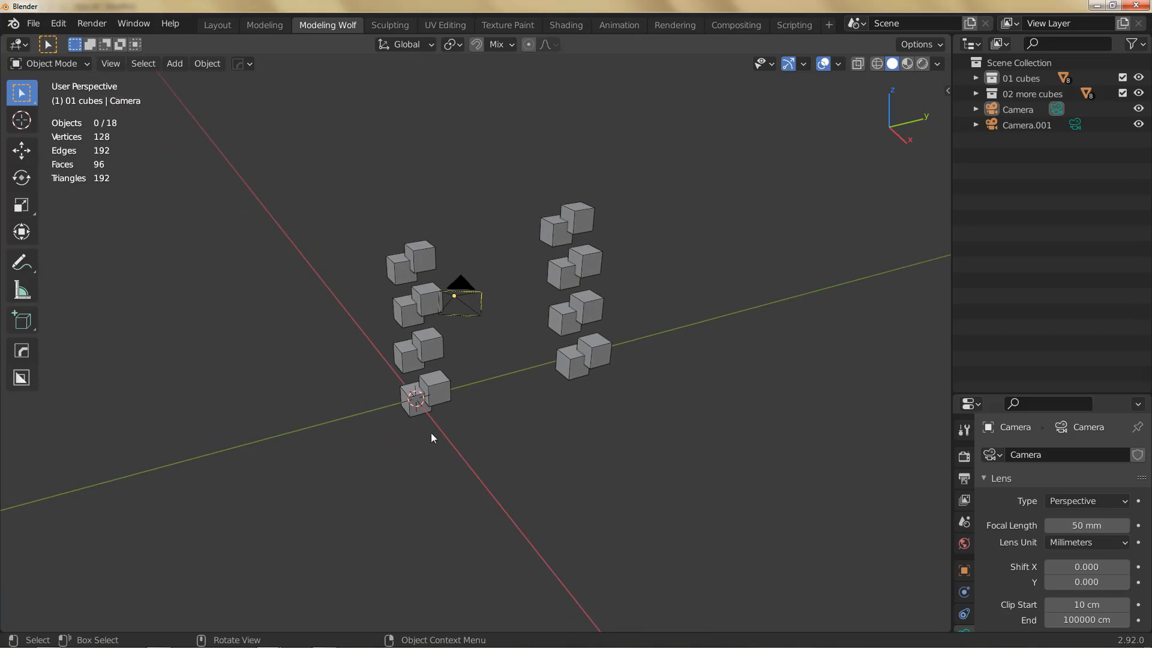
Step: Switch to the Annotate tool through the quick tool list and return to Select Box
key("shift+space")
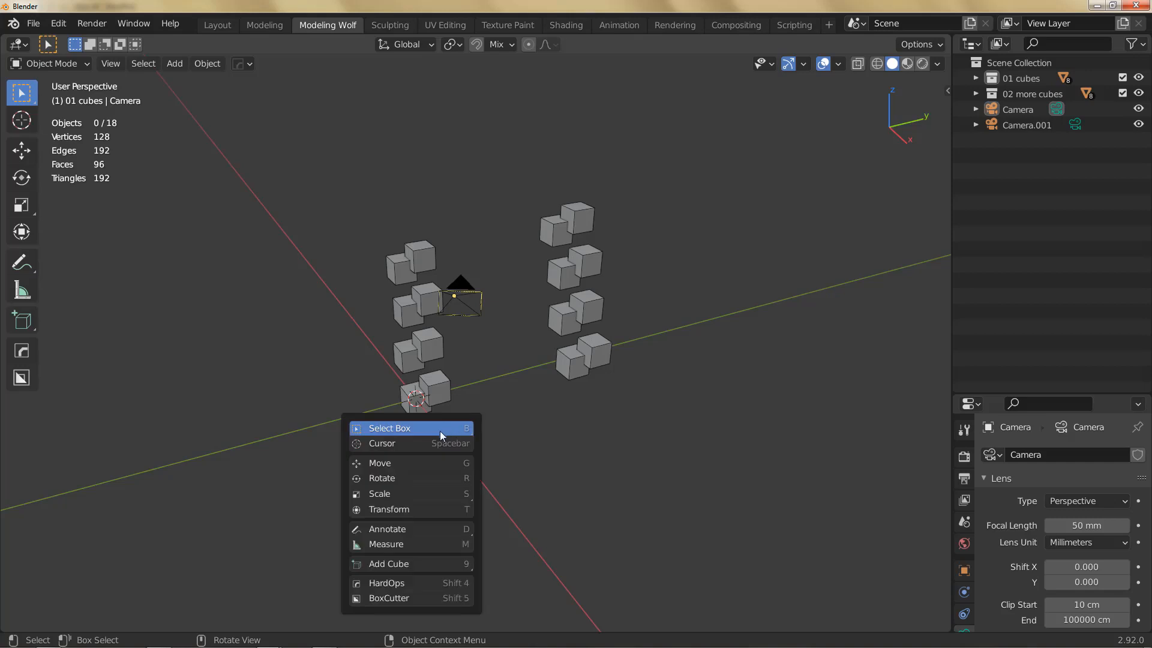
key("d")
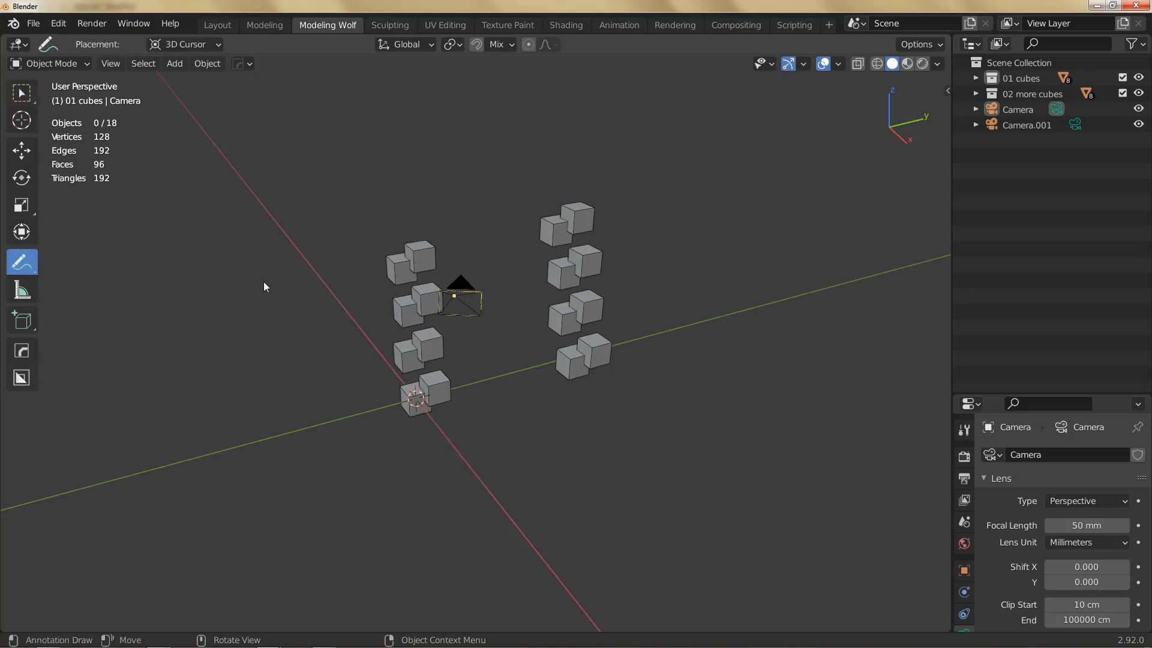
left_click(52, 67)
left_click(128, 140)
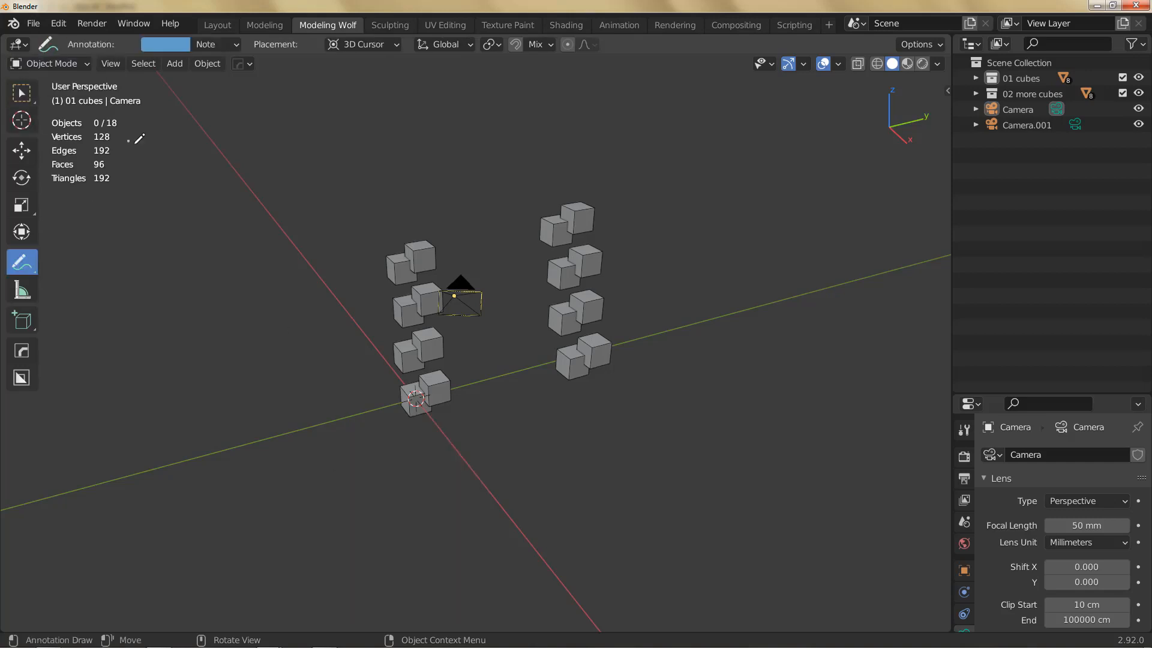
key("shift+space")
key("w")
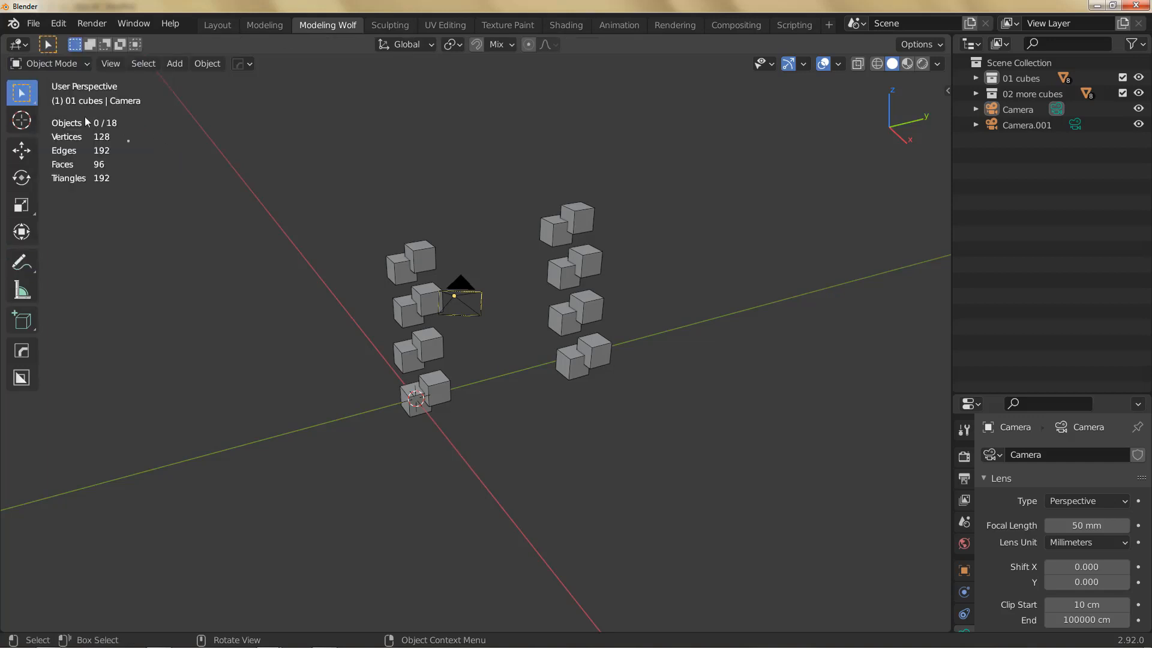
Step: Select the rear top cube of the first column and switch it to Edit Mode
left_click(65, 64)
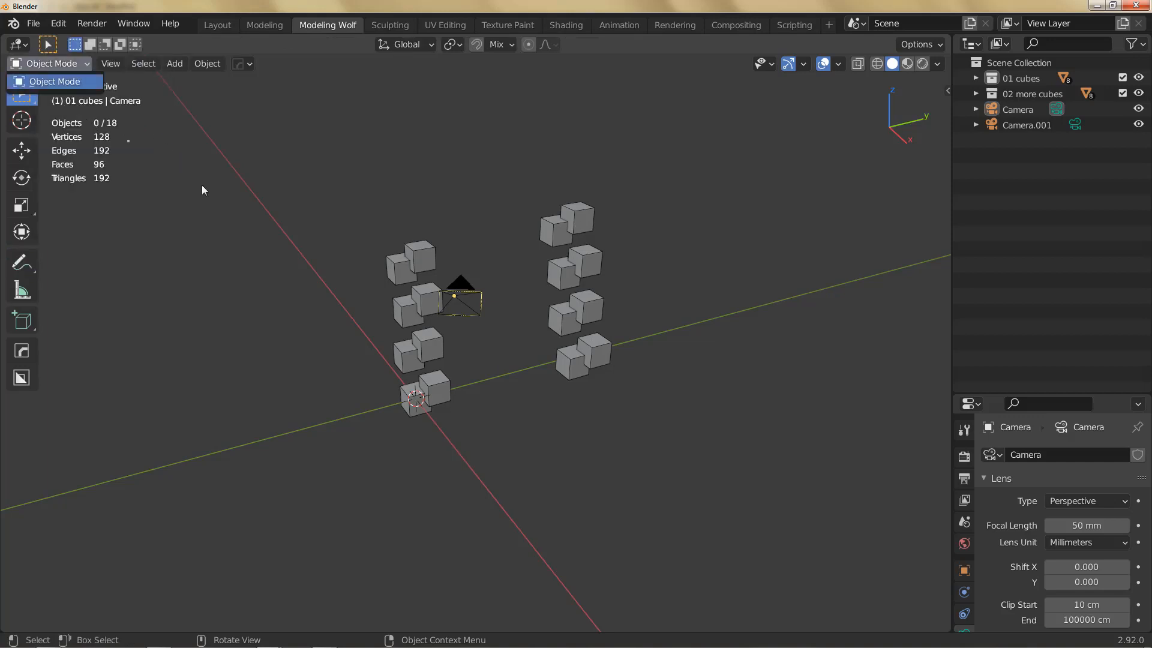
left_click(414, 259)
left_click(60, 59)
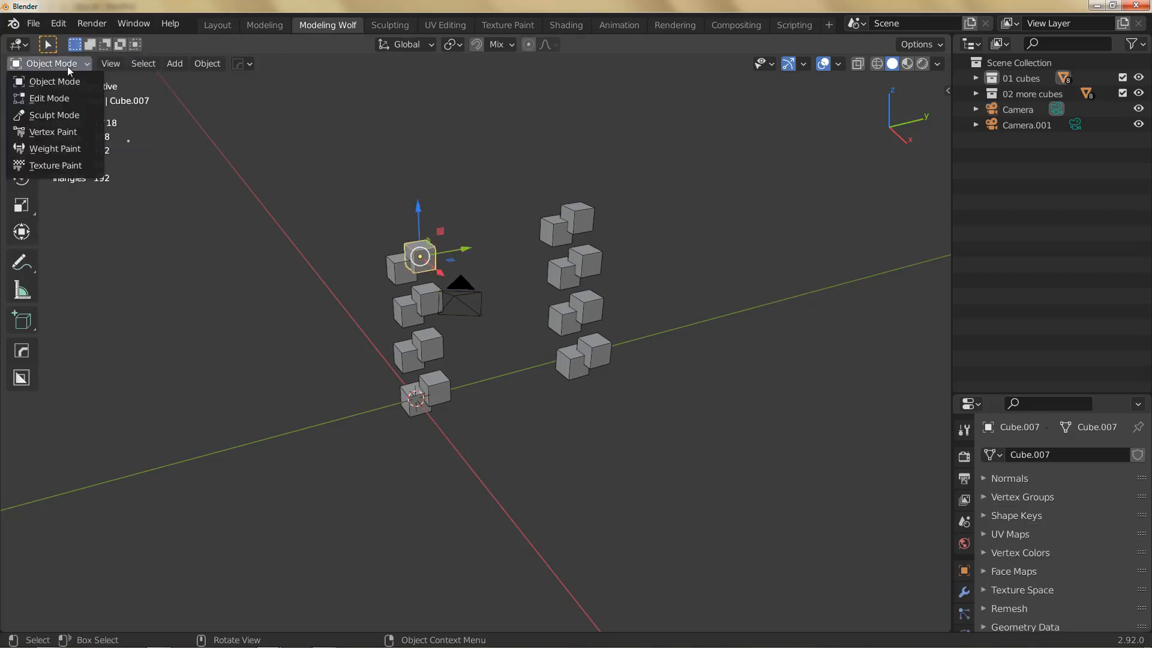
left_click(72, 99)
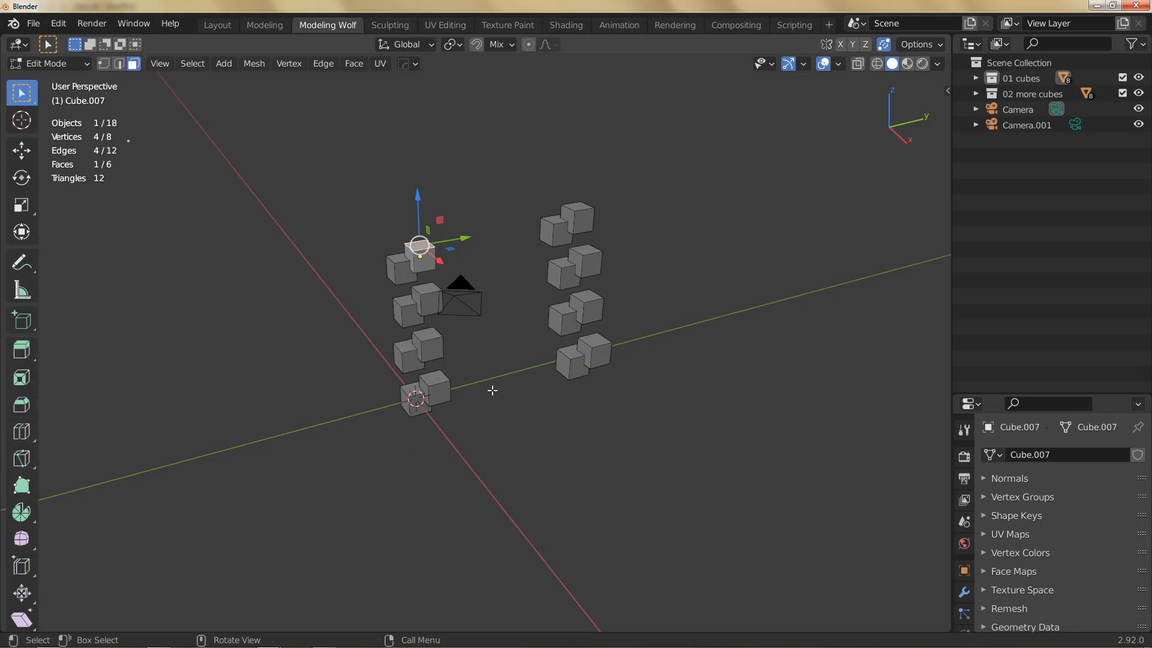
Step: Check the quick tool list in Edit Mode, return to Object Mode and check it there
key("shift+space")
key("shift+space")
left_click(528, 434)
key("Tab")
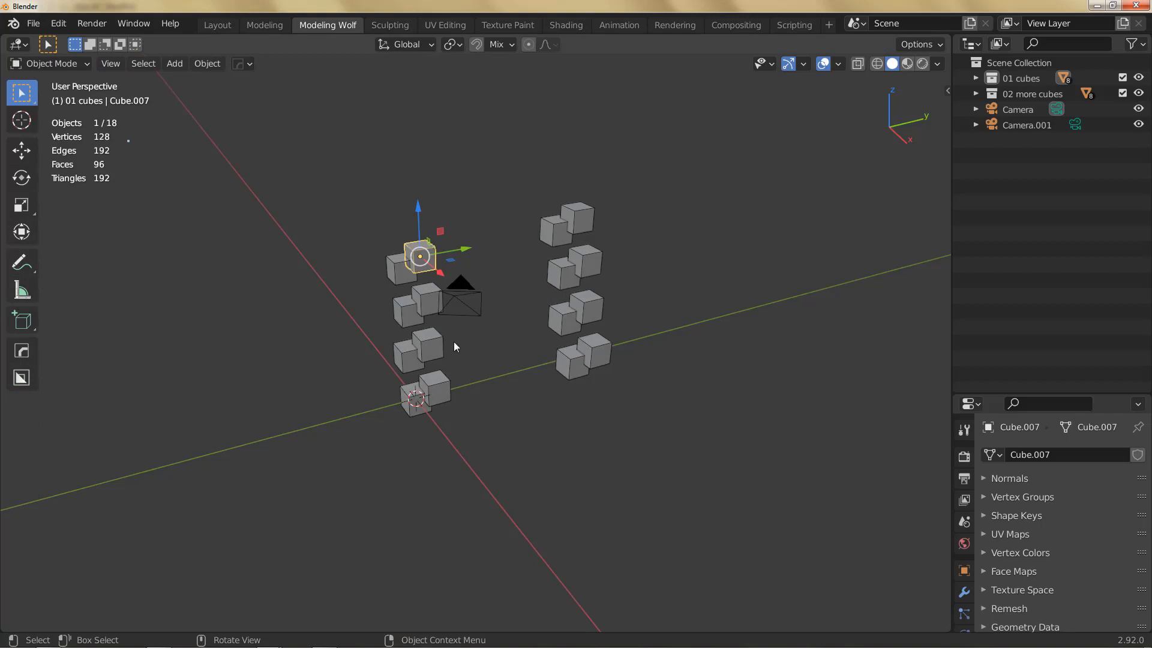
middle_click_drag(425, 331, 404, 267)
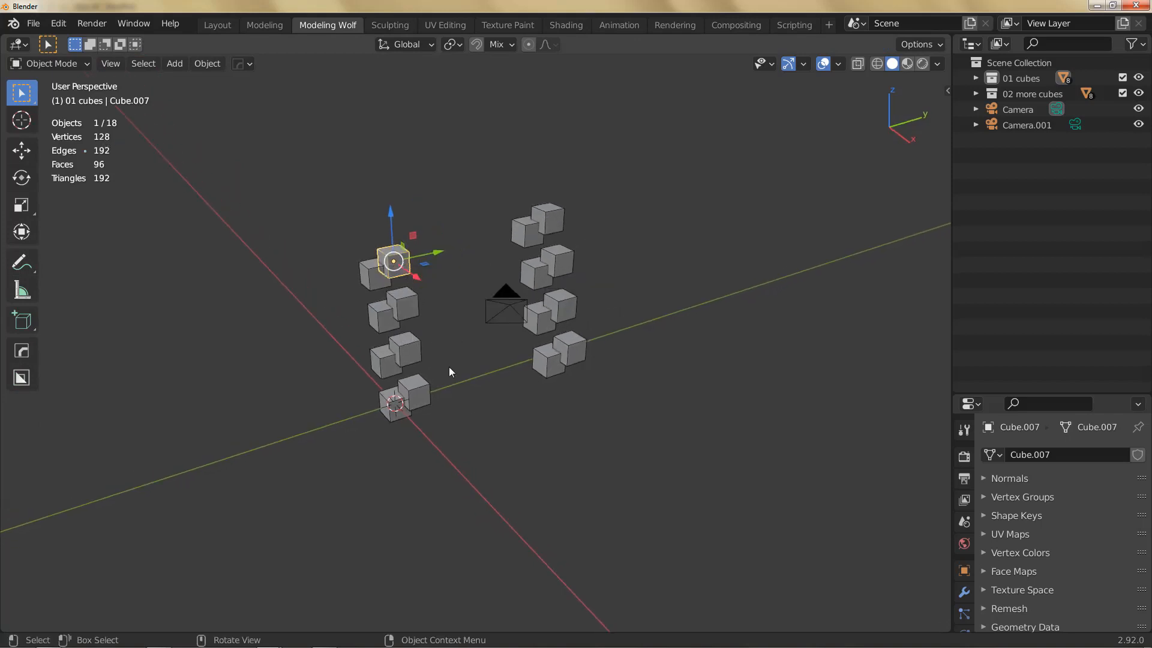
key("shift+space")
Step: Open the preferences and search the add-ons for "pie"
left_click(58, 23)
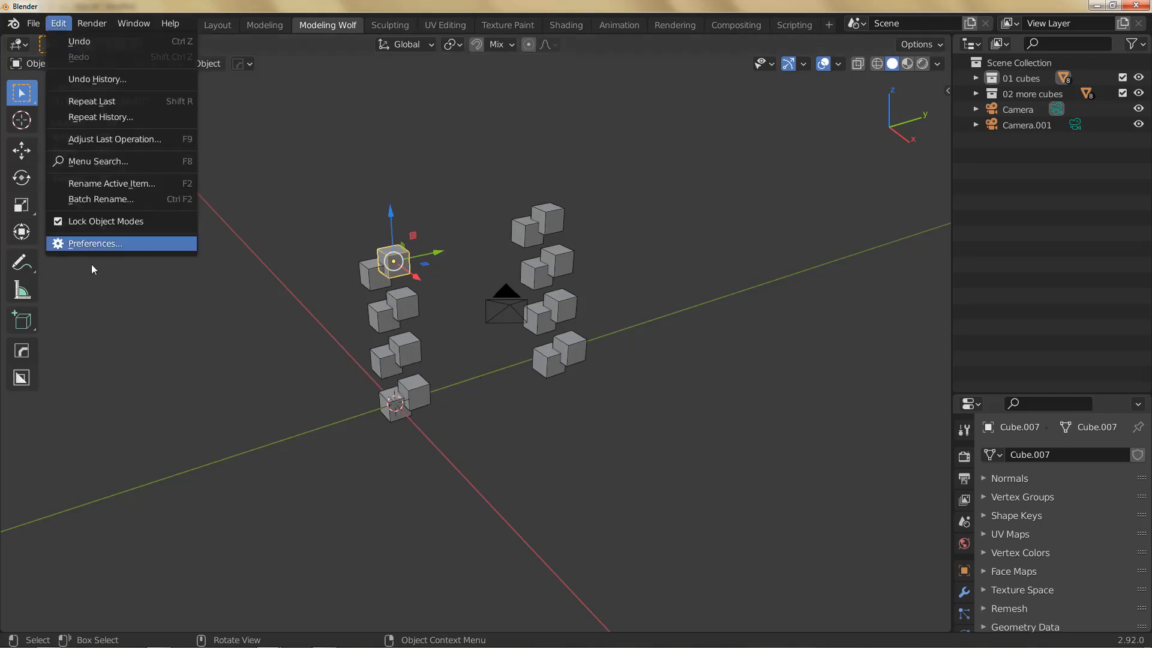
left_click(116, 243)
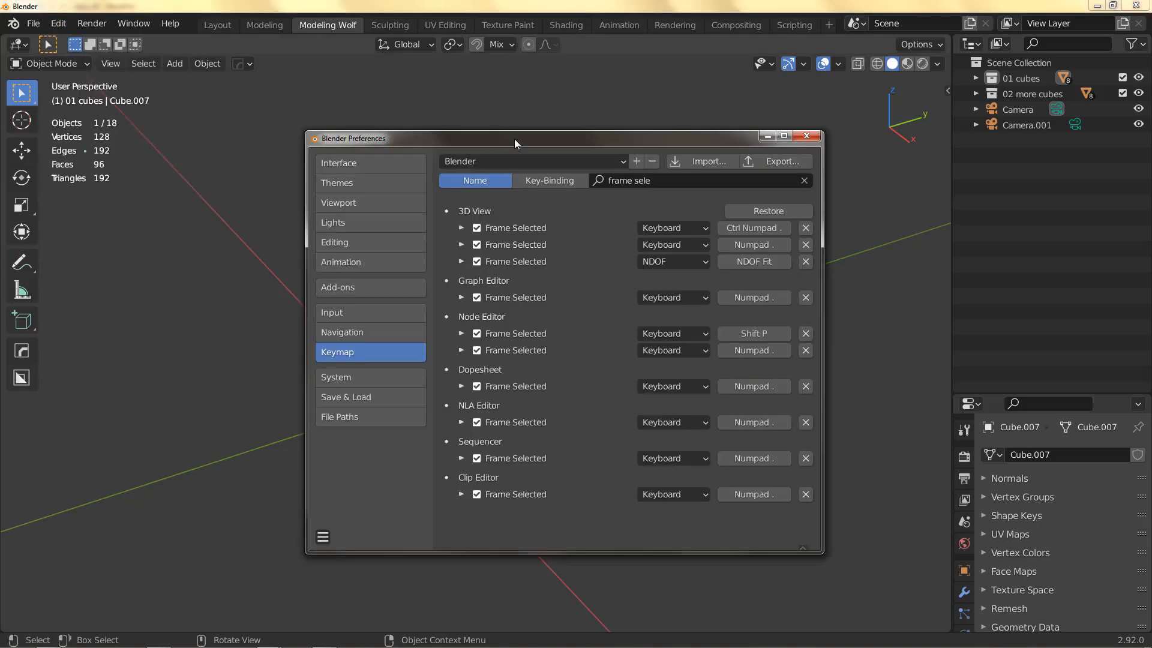
left_click_drag(513, 139, 450, 135)
left_click(304, 283)
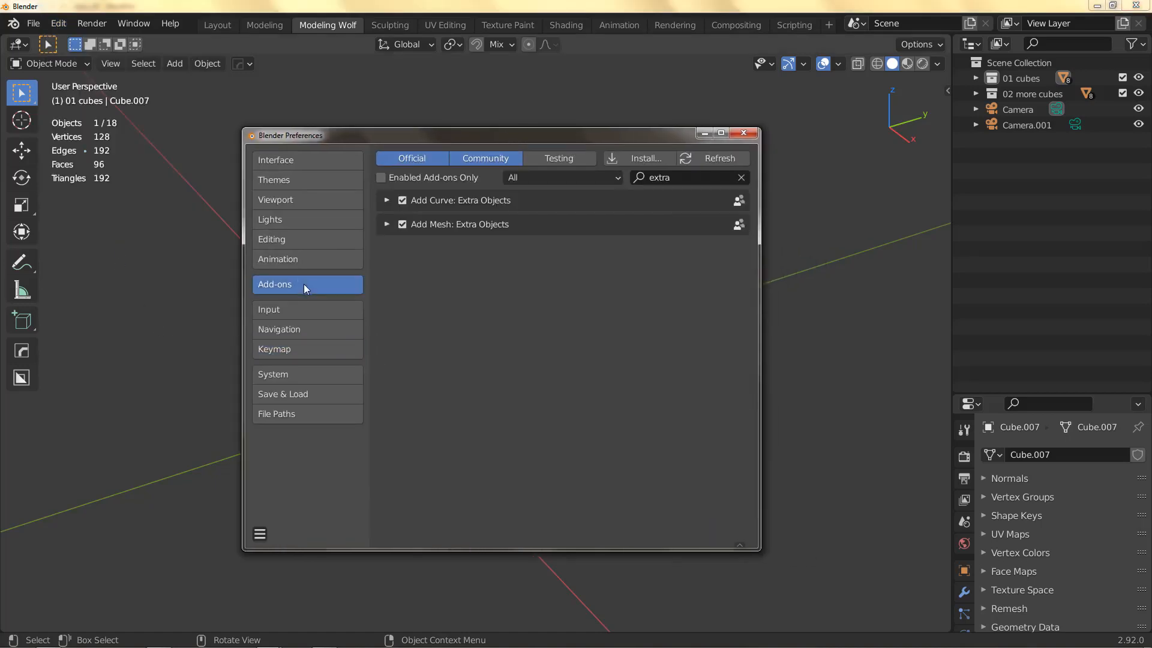
left_click(679, 179)
type("pie")
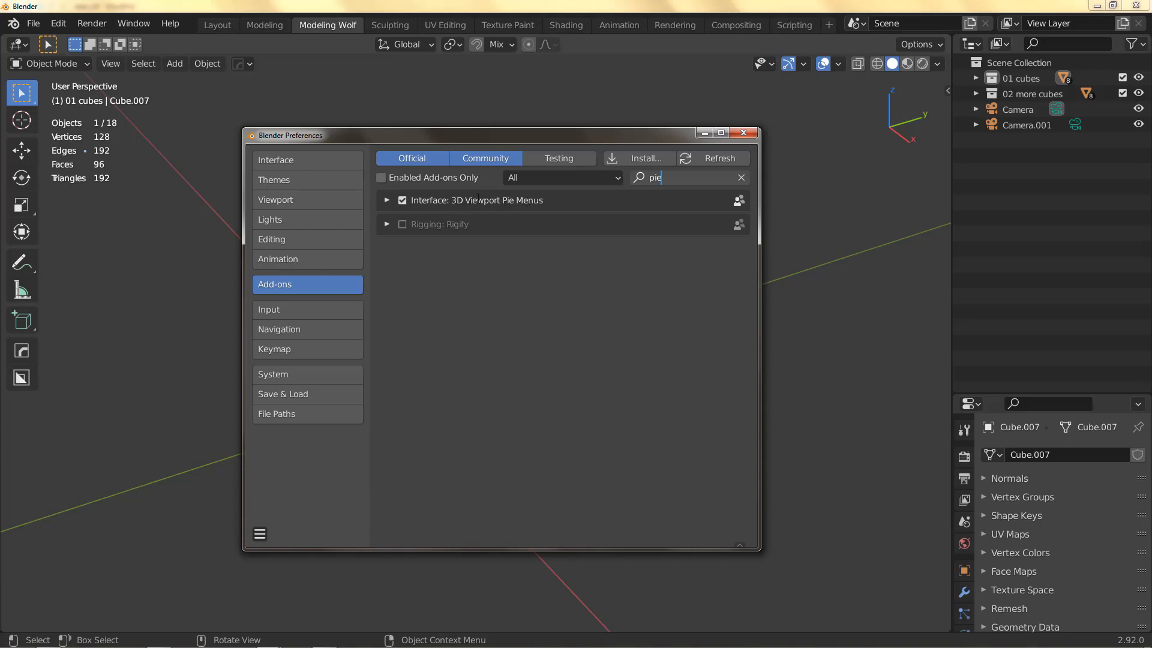
Step: Expand the 3D Viewport Pie Menus add-on and examine its pie menu hotkeys down to the View Numpad Pie entry
left_click(387, 200)
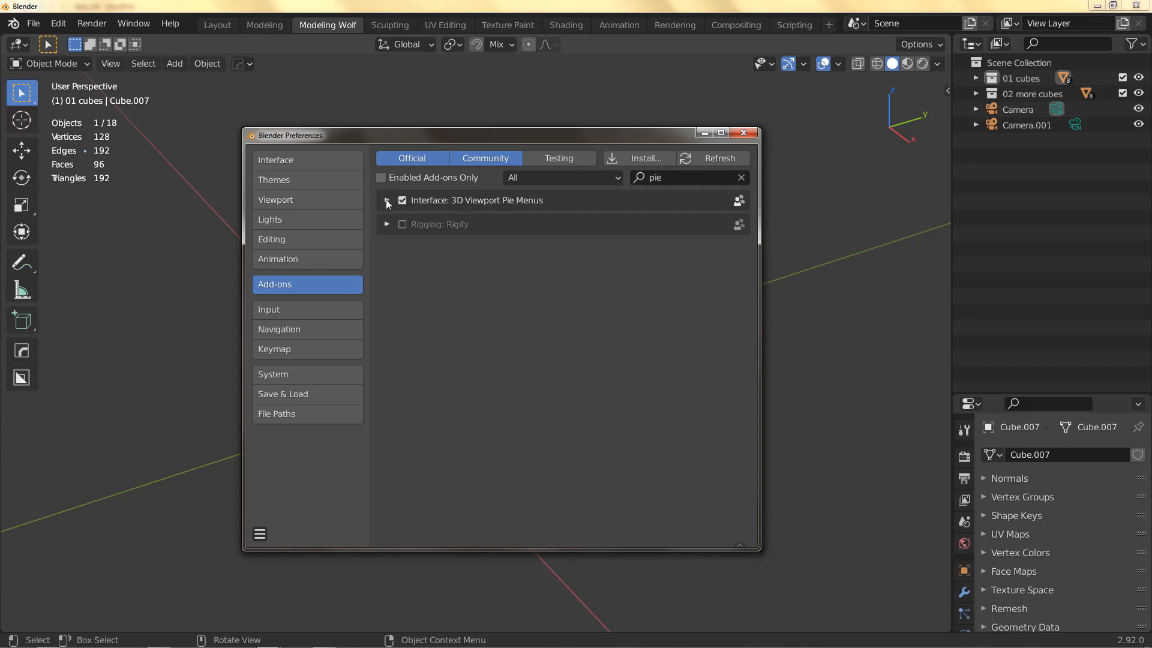
left_click(386, 200)
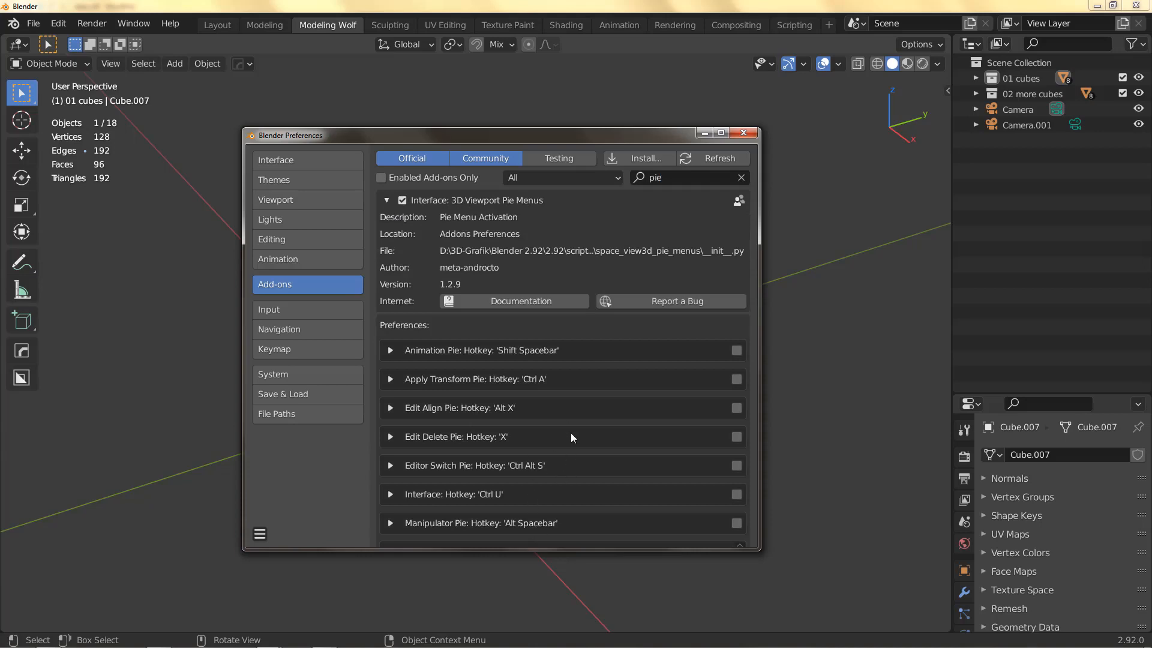
scroll(624, 411, "down", 2)
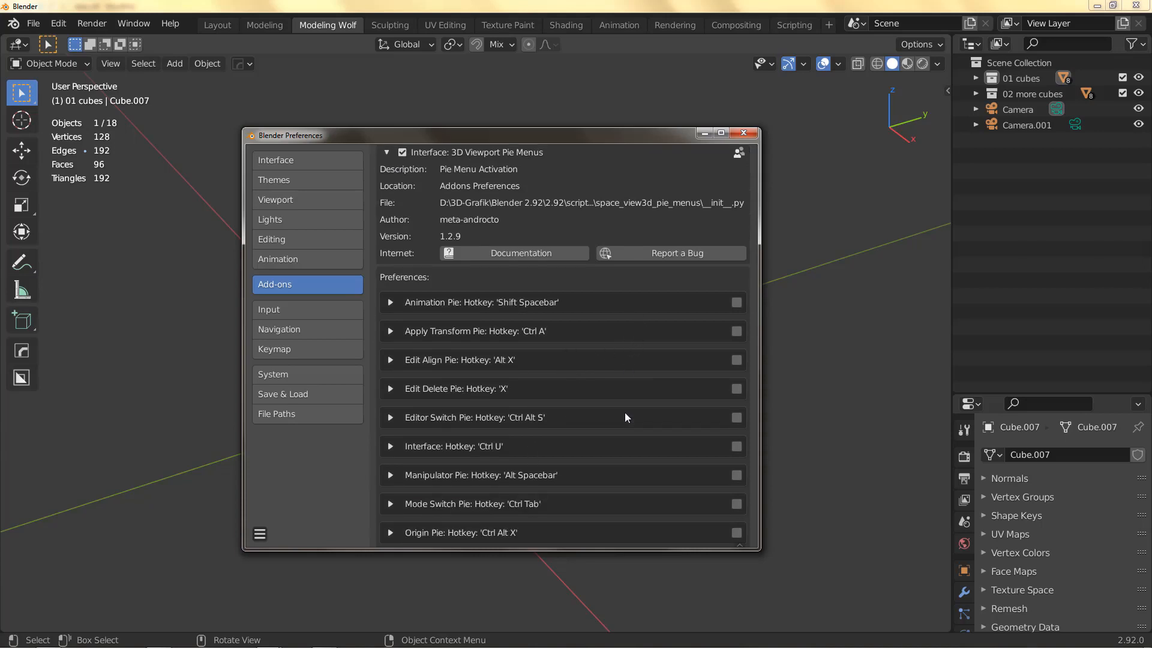
scroll(624, 392, "down", 2)
scroll(620, 394, "down", 5)
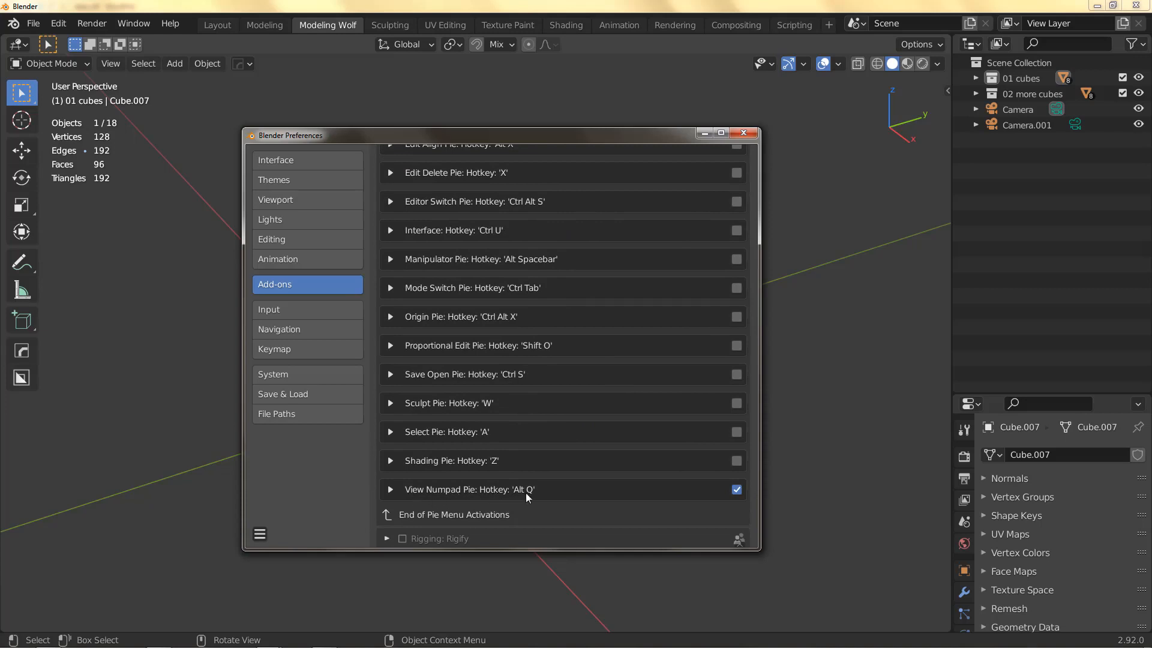
Step: Return to the 3D viewport with all cubes deselected and check the options in the Pie Views menu
left_click(796, 397)
left_click(797, 397)
middle_click_drag(529, 363, 510, 349)
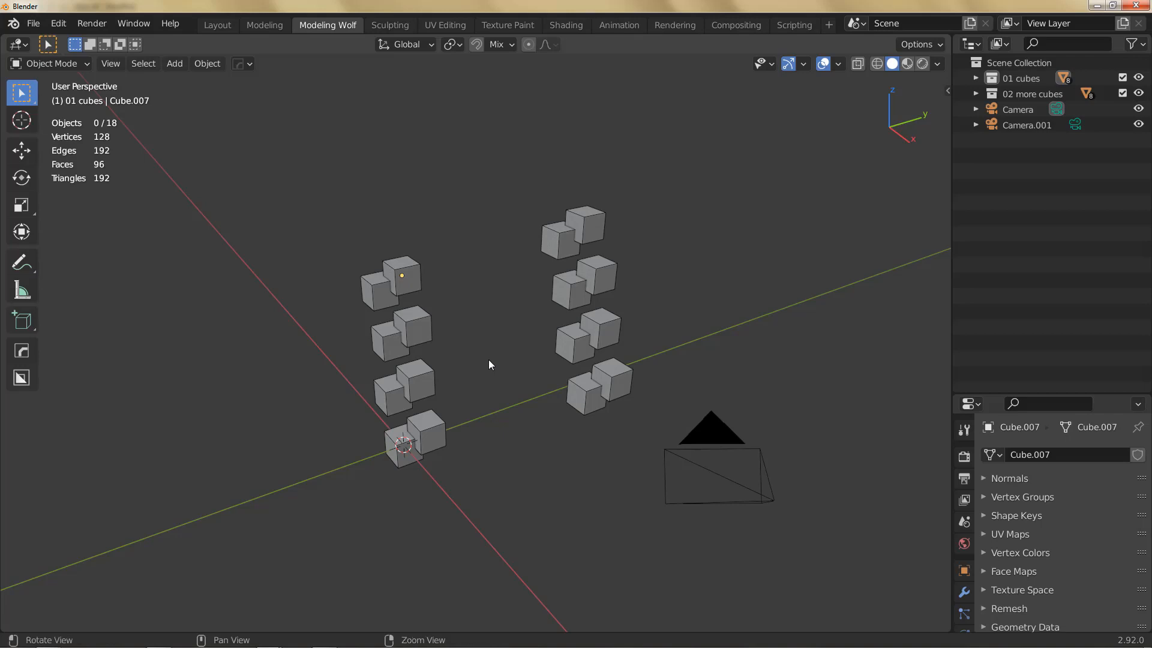
key("grave")
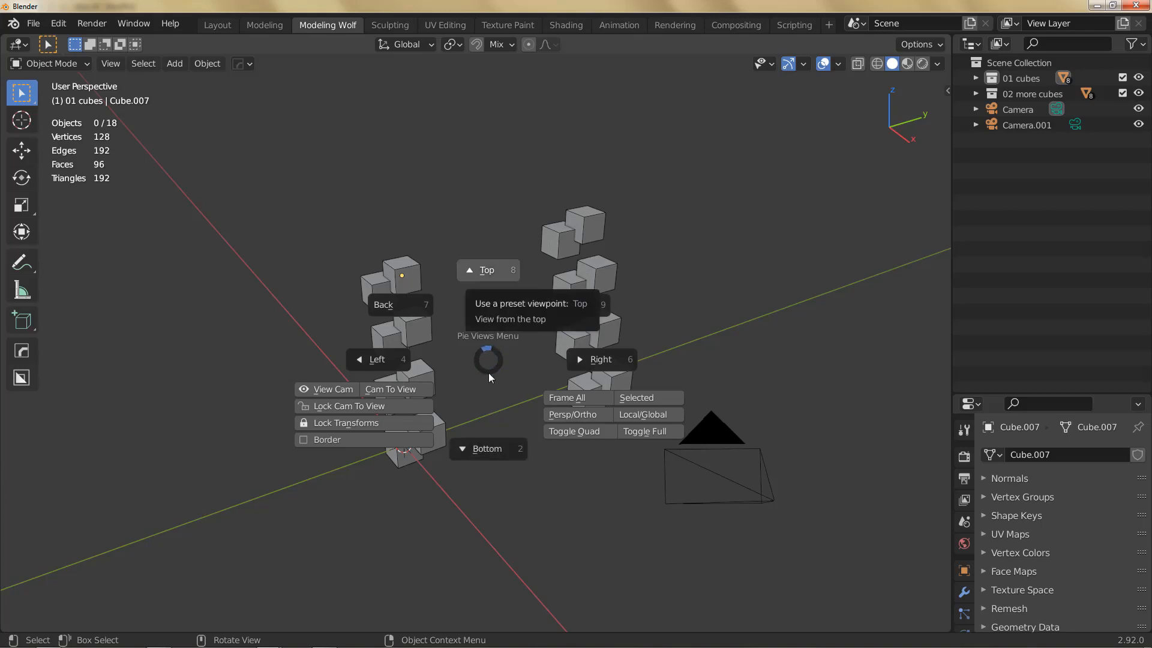
key("Escape")
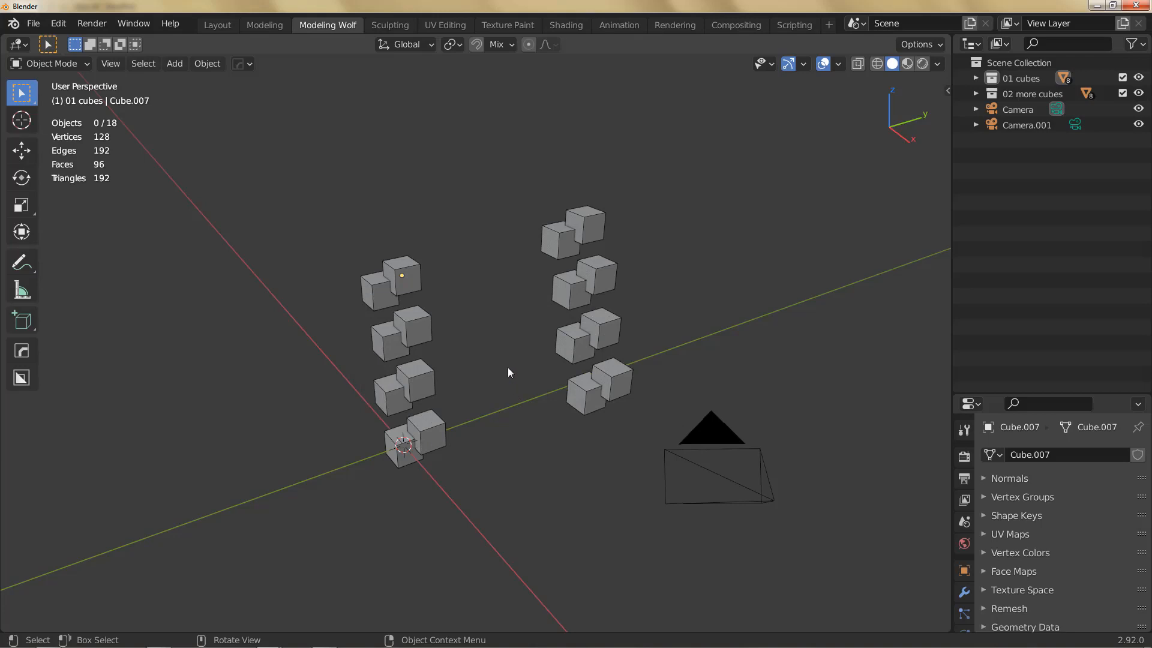
Step: View the cubes from the left through the Pie Views menu, then orbit to an angled perspective
key("grave")
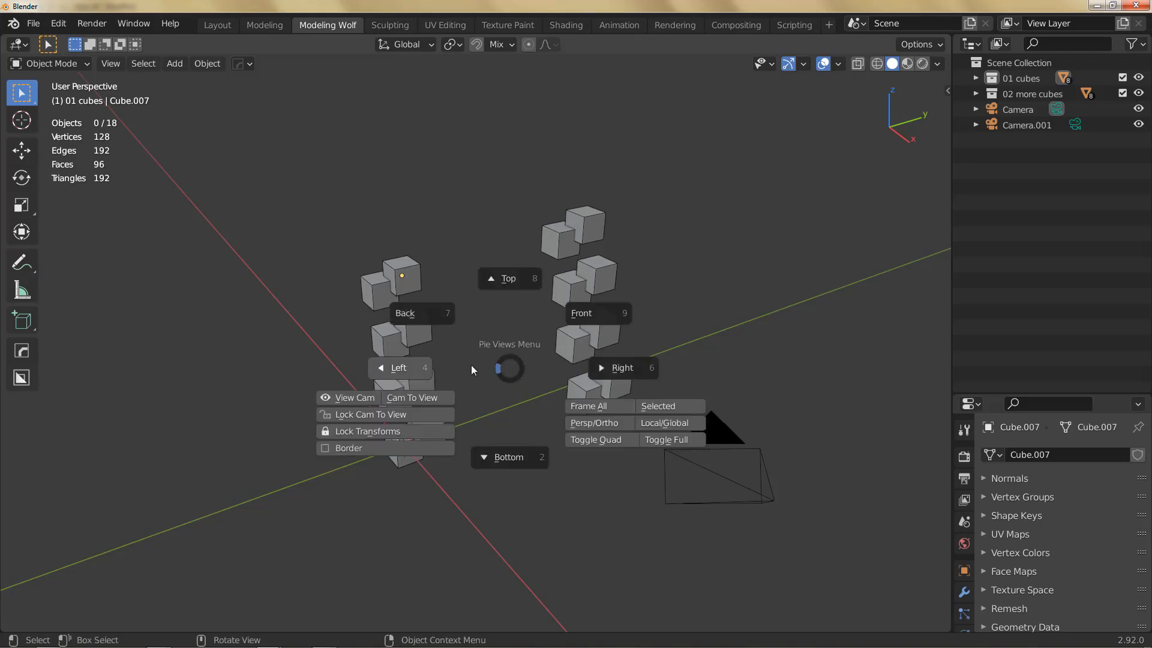
left_click(425, 365)
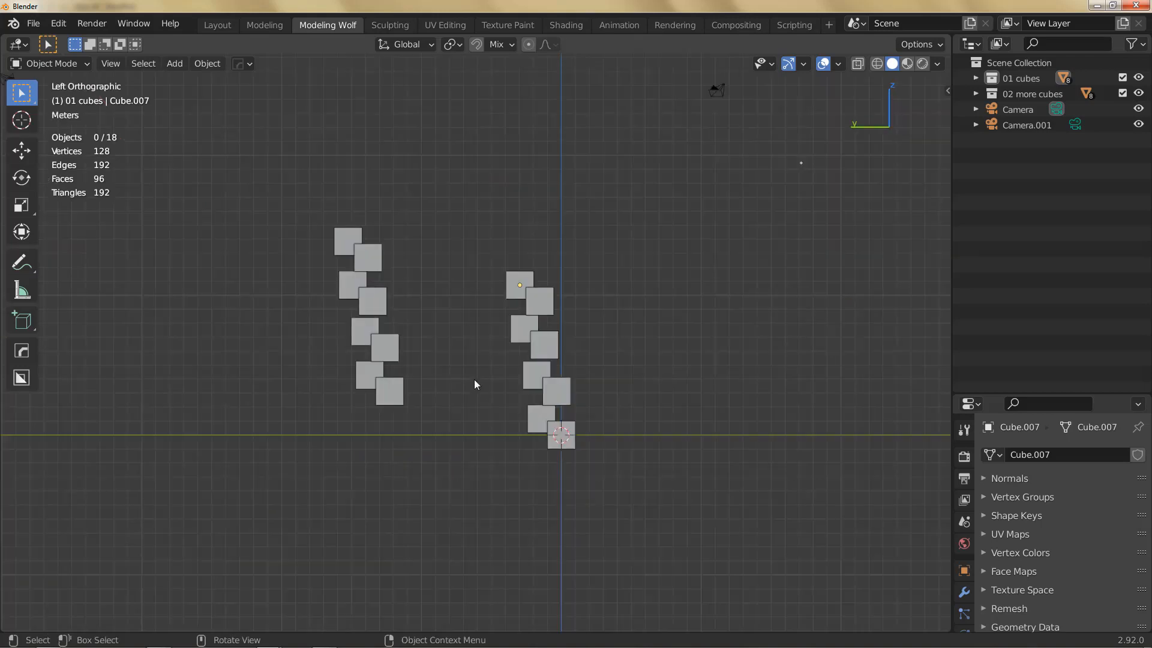
middle_click_drag(568, 388, 481, 379)
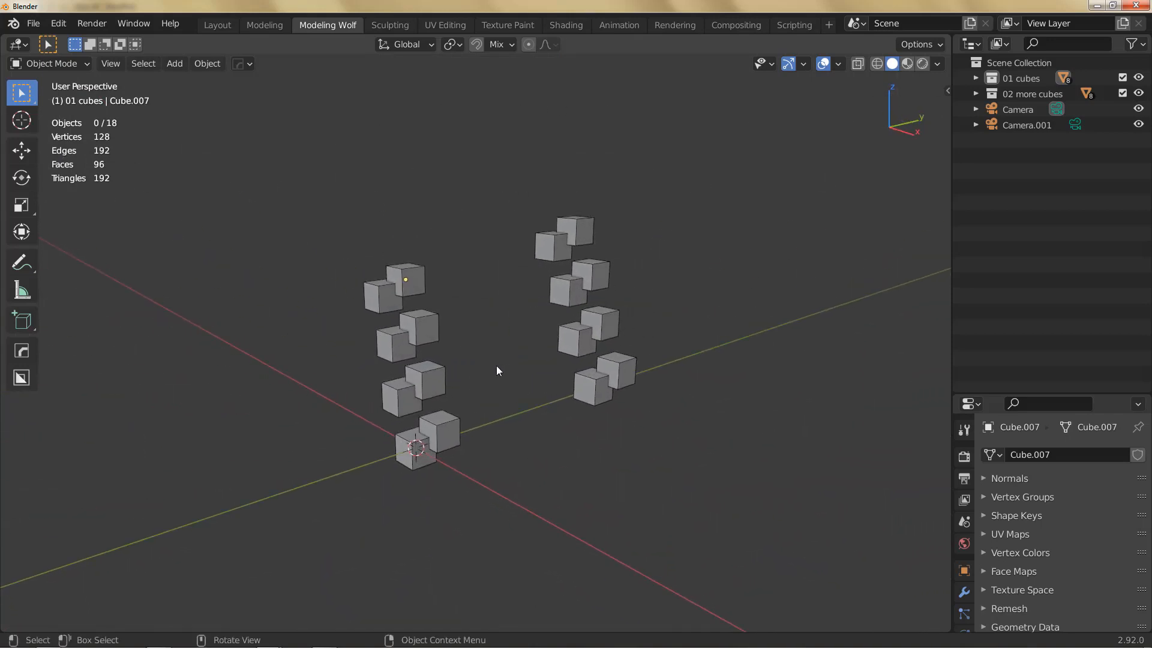
Step: Reopen the Pie Views menu and view the cube columns in Left and Right orthographic
key("grave")
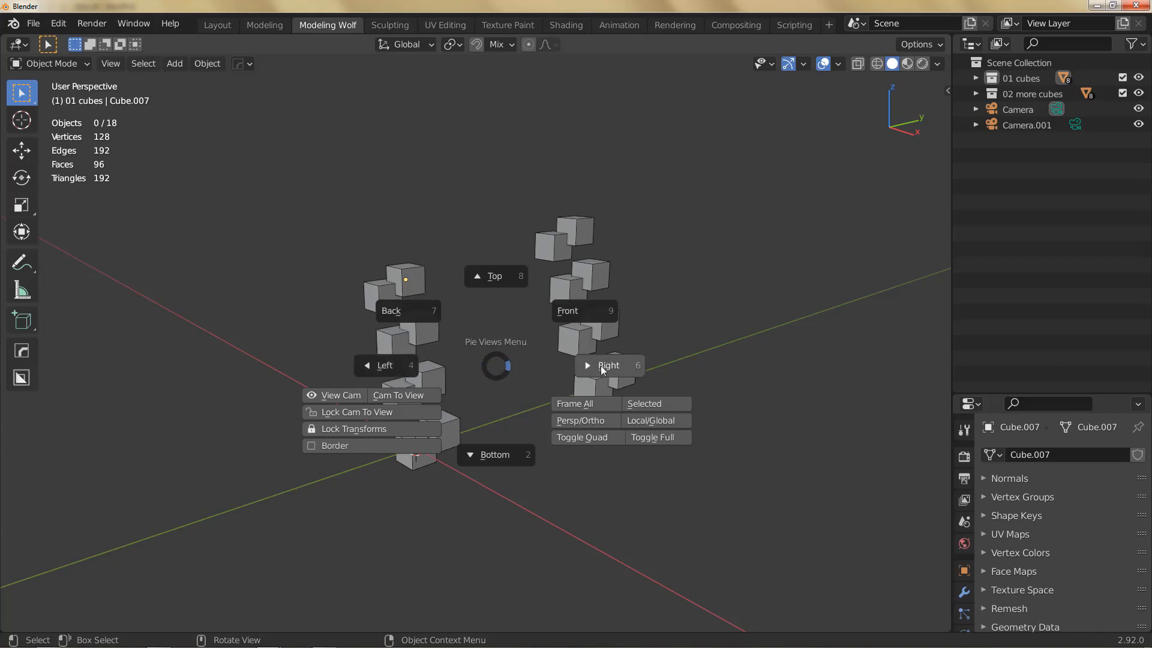
left_click(427, 423)
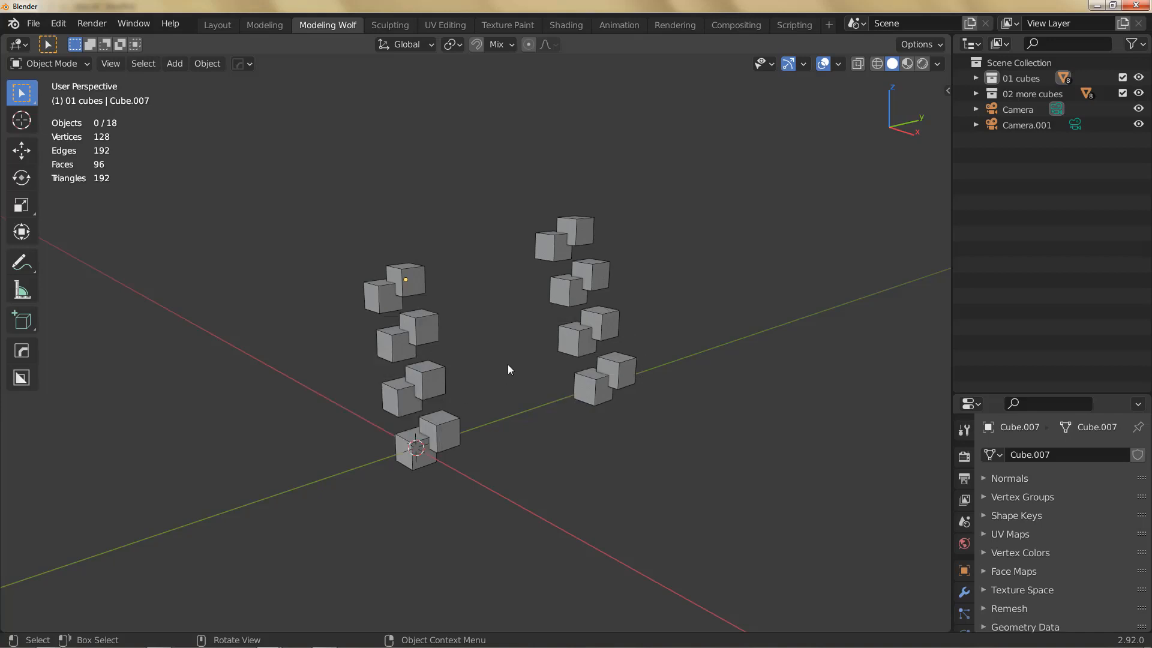
key("grave")
left_click(355, 375)
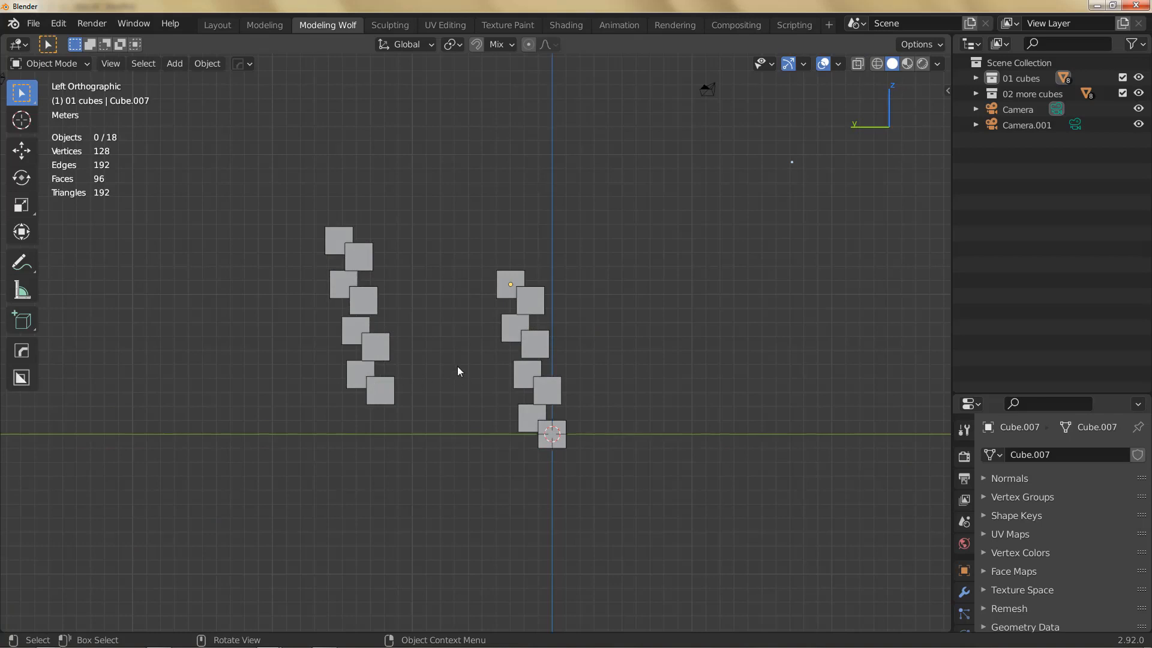
middle_click_drag(457, 367, 667, 366)
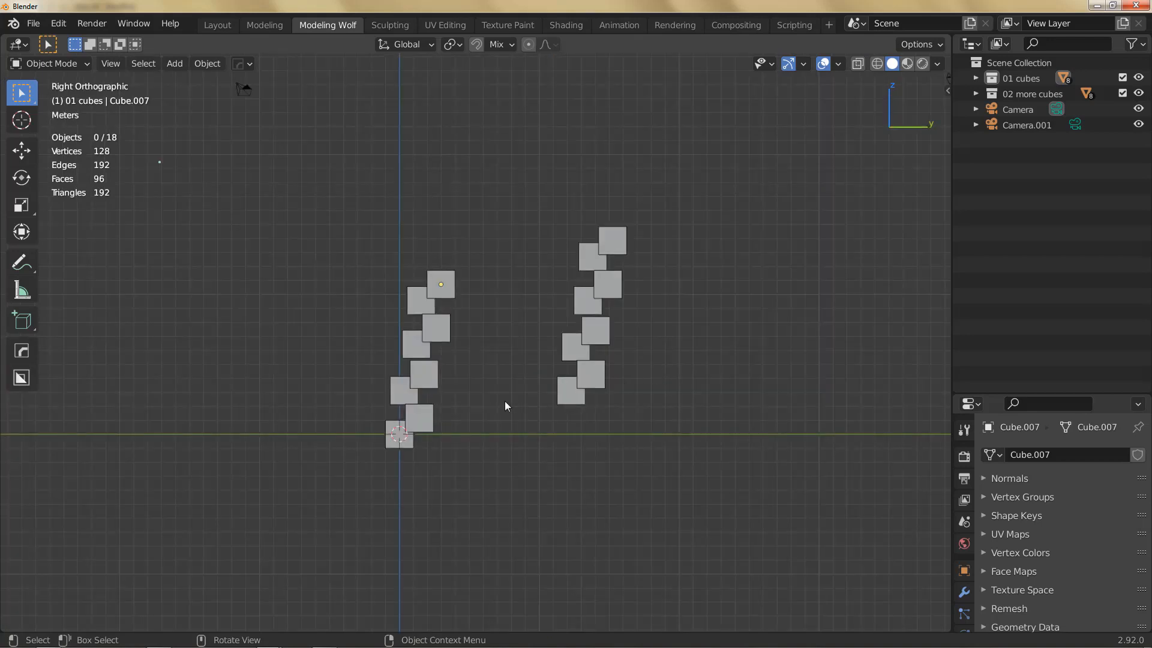
Step: View the cubes in Top and Bottom orthographic through the Pie Views menu, and orbit back to an upright perspective
key("grave")
left_click(523, 303)
key("grave")
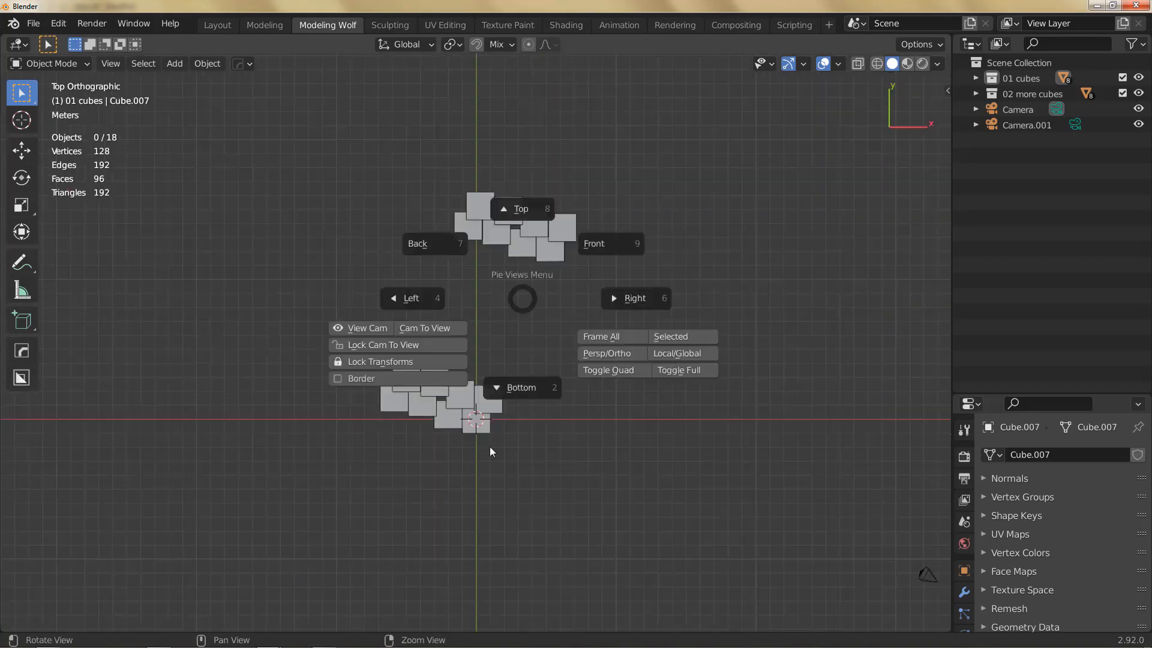
left_click(491, 449)
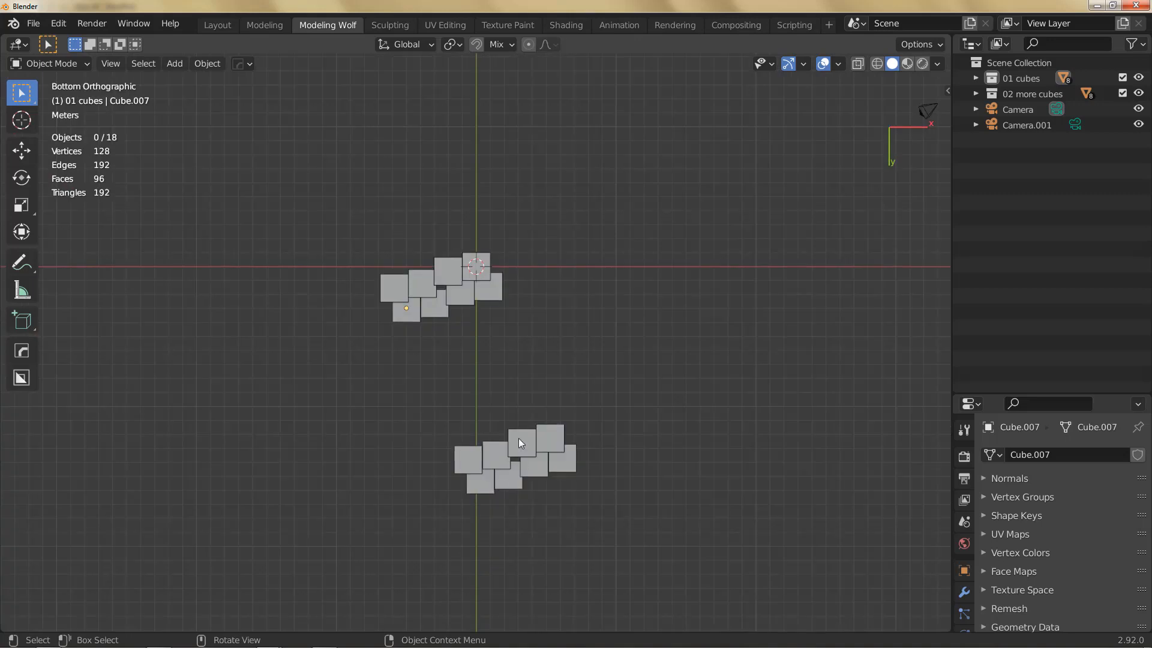
middle_click_drag(518, 438, 376, 264)
middle_click_drag(509, 396, 471, 335)
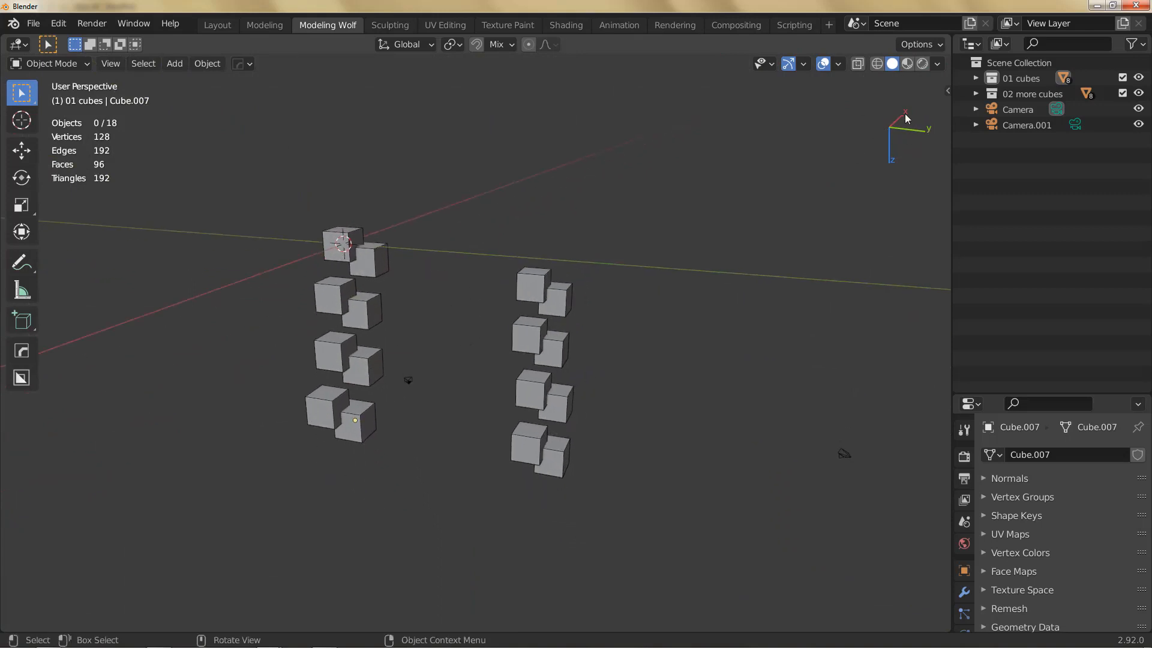
middle_click_drag(546, 404, 484, 179)
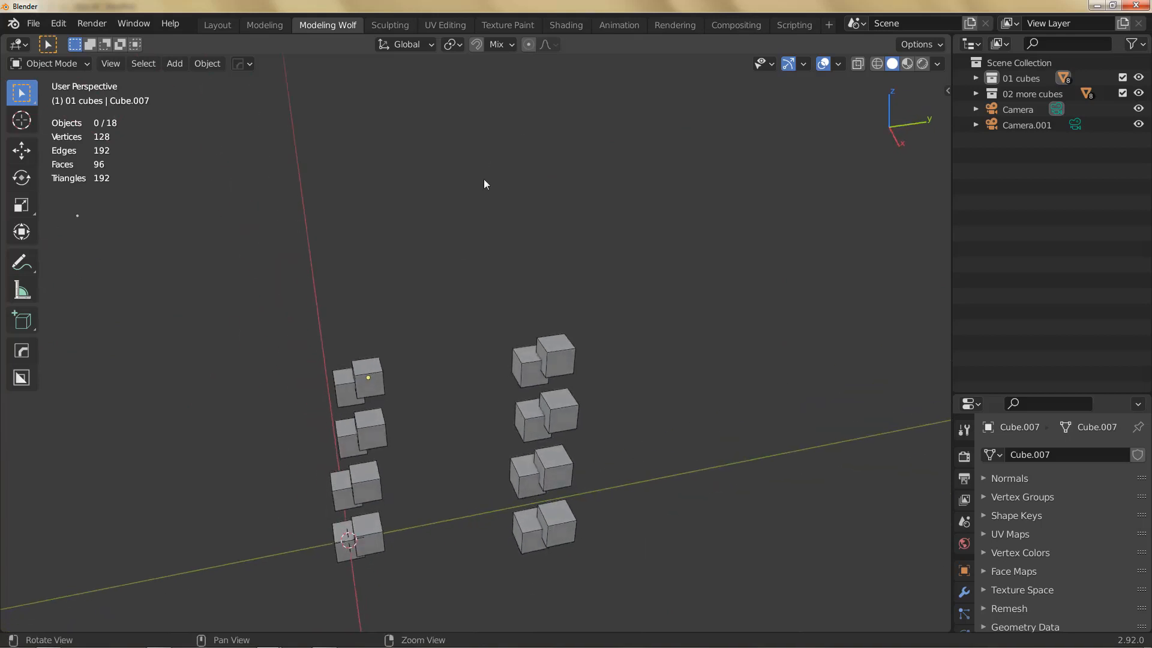
middle_click_drag(358, 409, 382, 401)
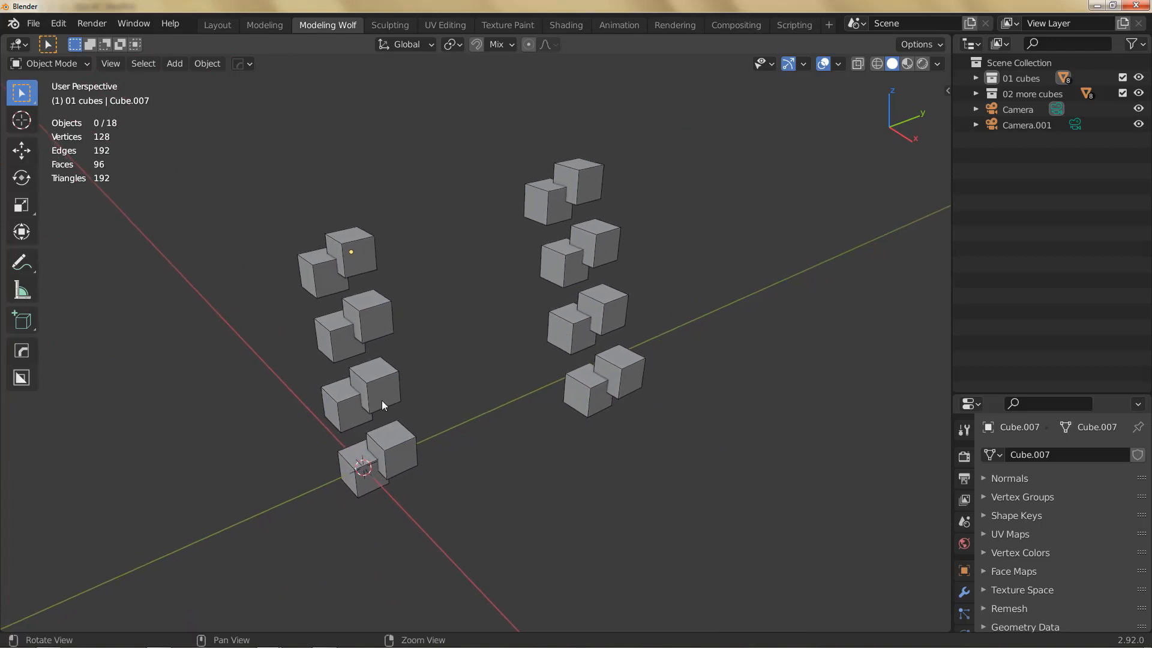
Step: Use the Pie Views menu to view the cubes from the right, and orbit back to perspective
key("alt+q")
key("Escape")
key("alt+q")
left_click(398, 378)
key("alt+q")
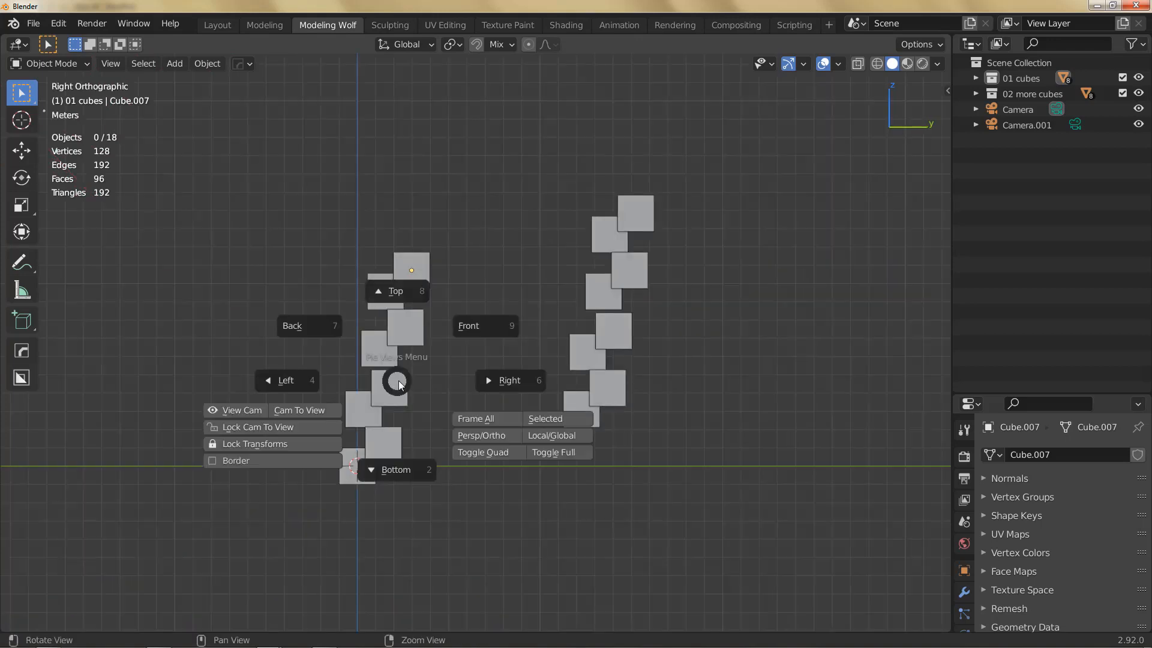
middle_click_drag(400, 385, 458, 402)
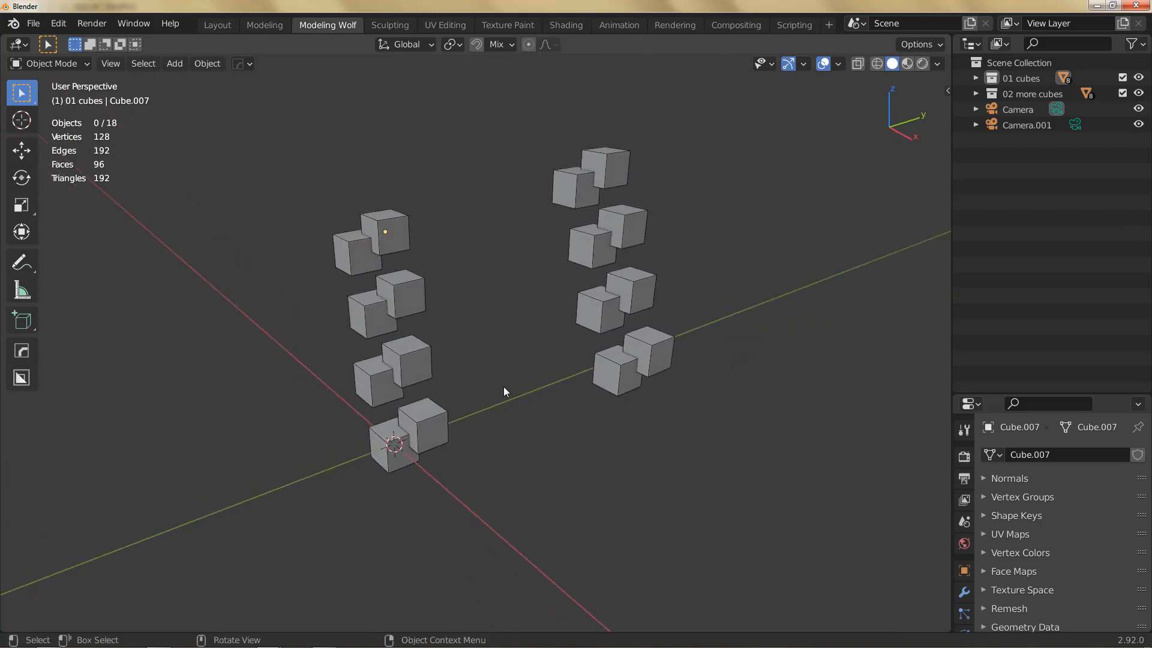
Step: Demonstrate opening and closing the Pie Views menu, use it for the Front view, and orbit back to perspective
key("alt+q")
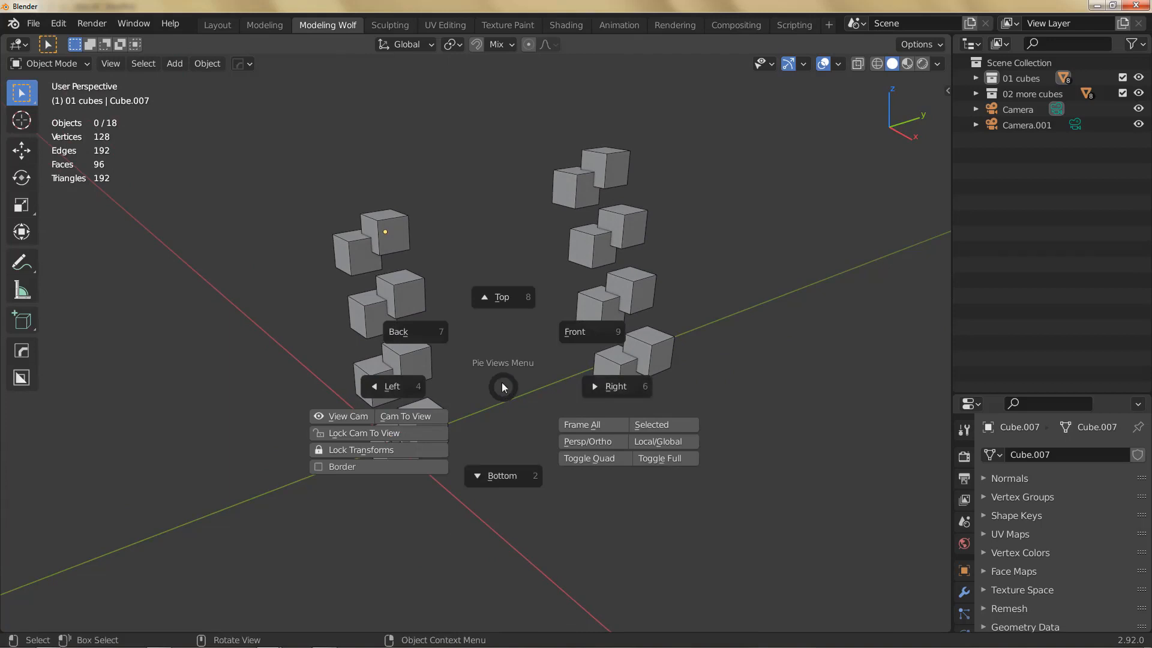
key("Escape")
key("alt+q")
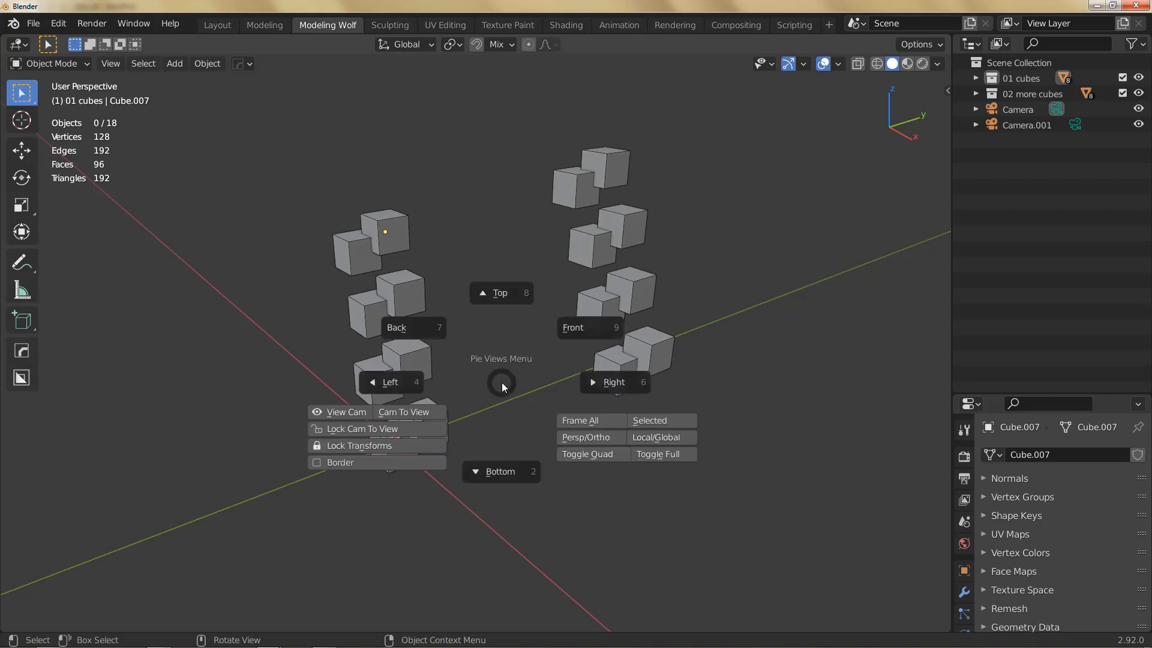
key("Escape")
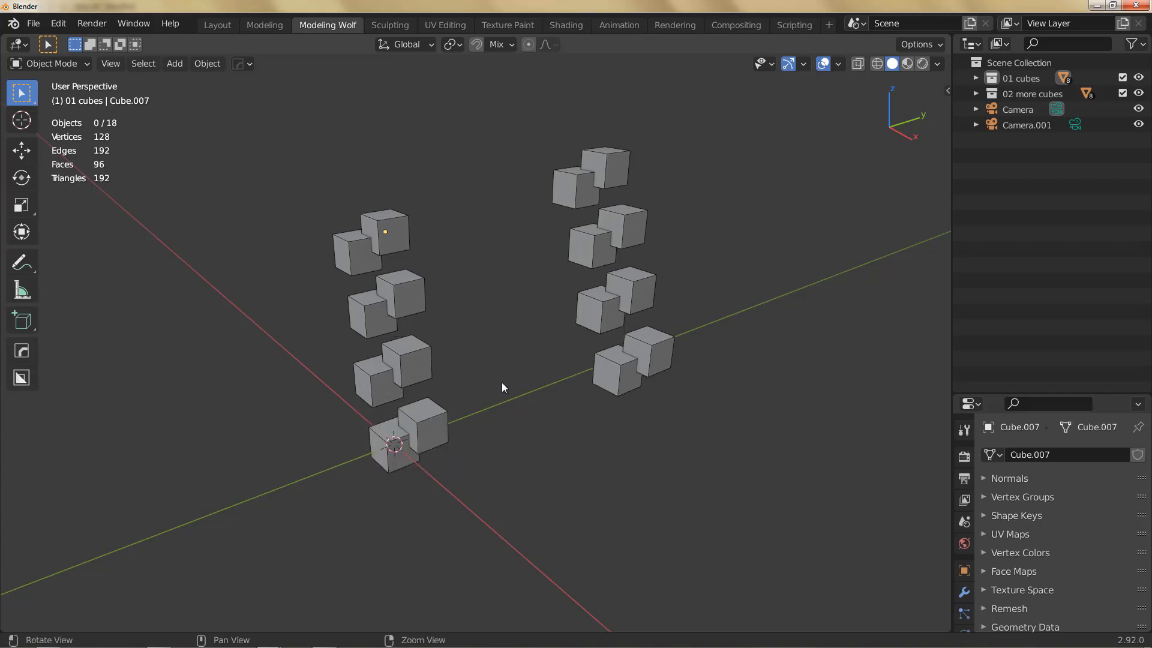
key("alt+q")
key("Escape")
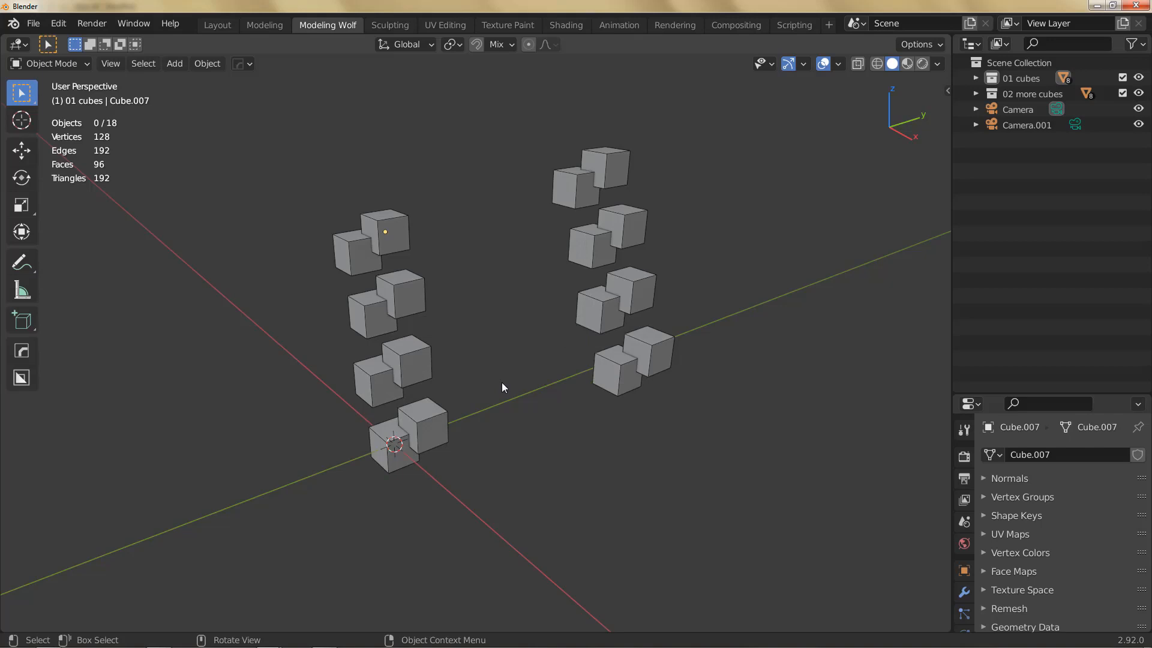
key("alt+q")
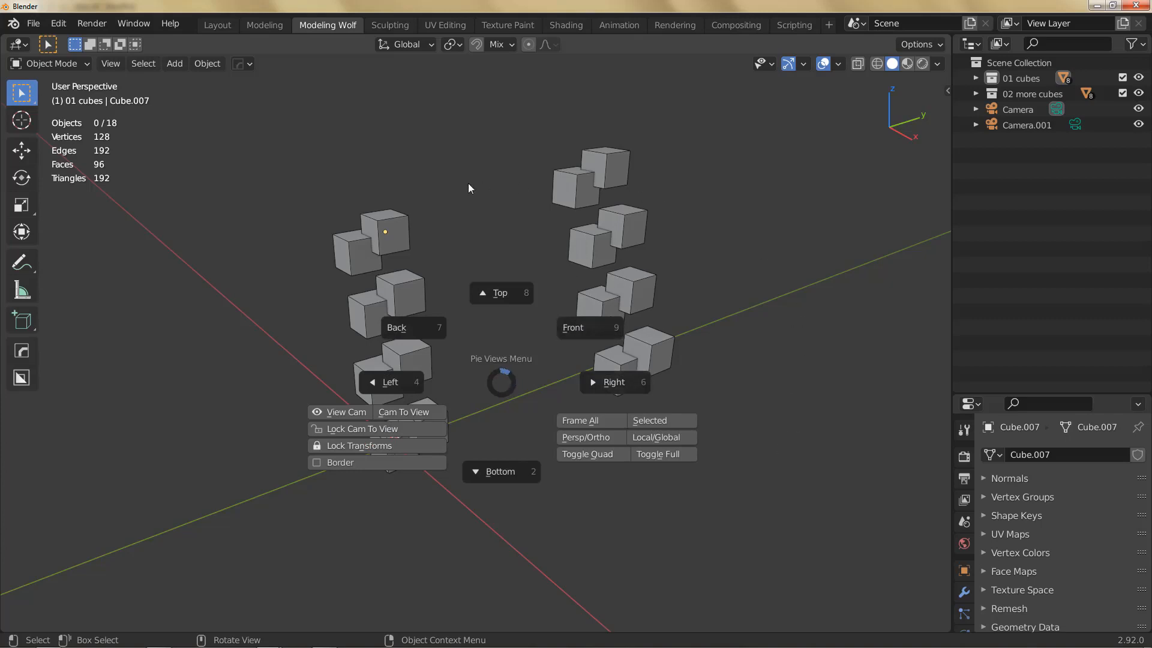
left_click(782, 223)
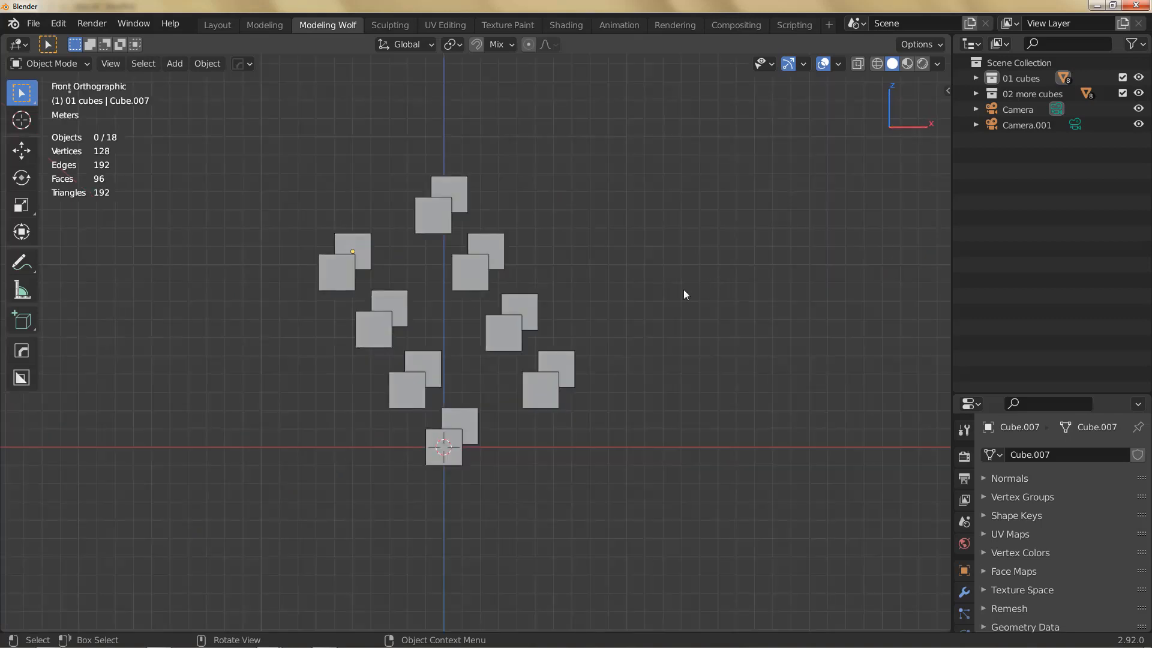
middle_click_drag(567, 320, 534, 351)
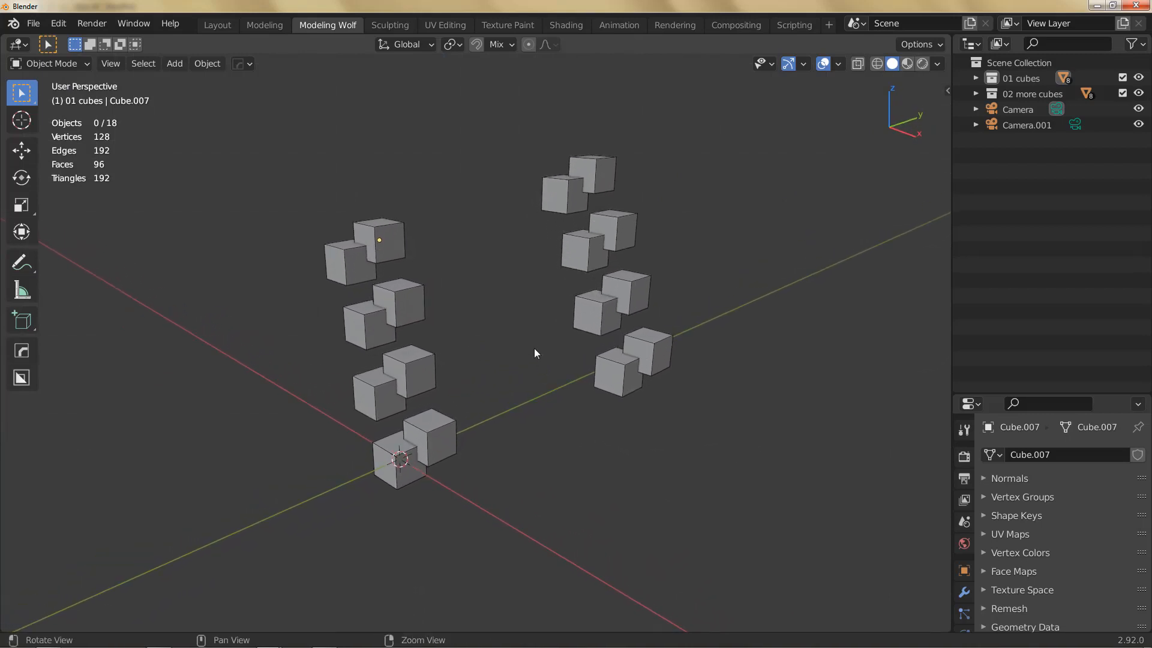
Step: Select the rear cube in the second pair from the top of the second column and frame the view on it
key("grave")
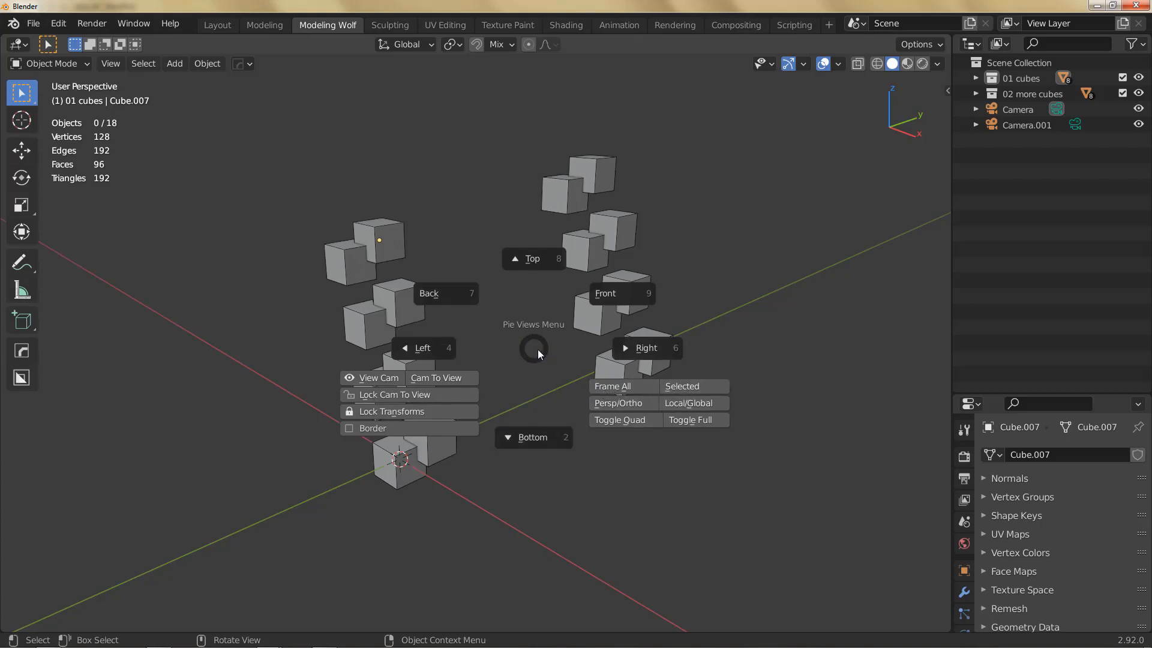
key("Escape")
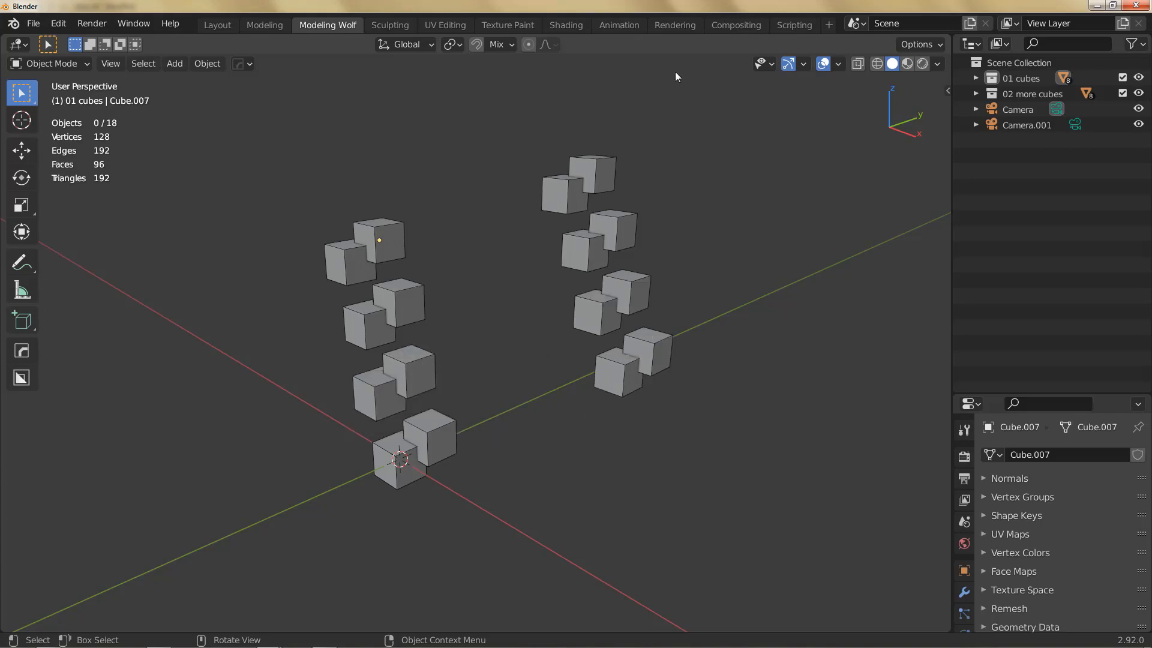
left_click(627, 232)
key("grave")
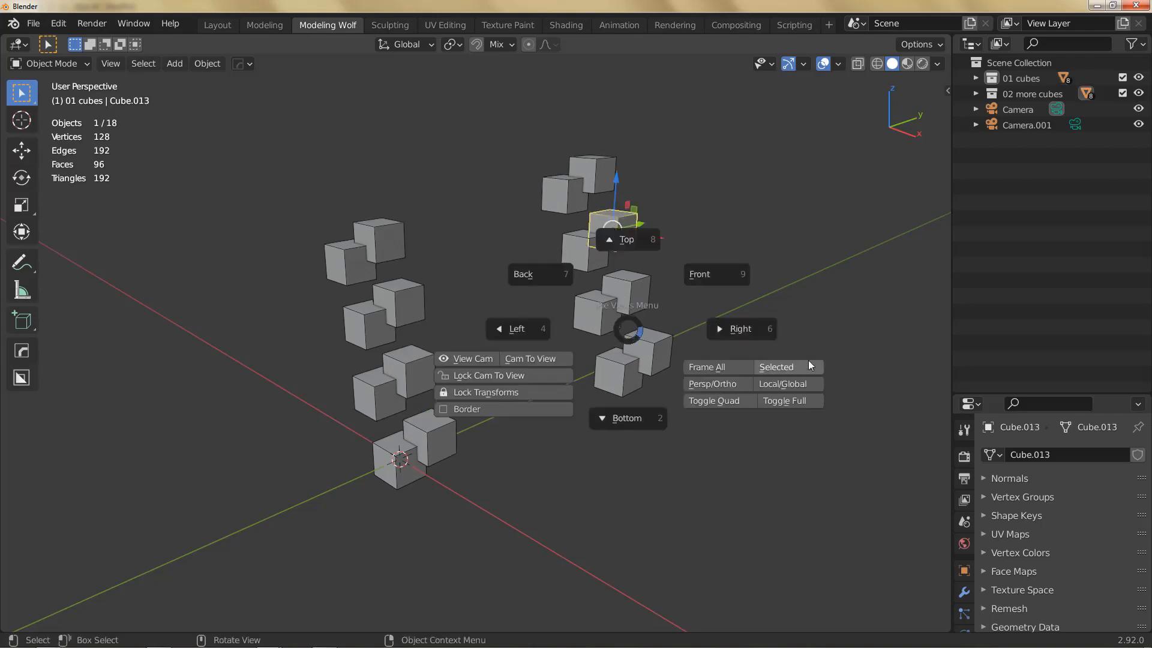
left_click(782, 368)
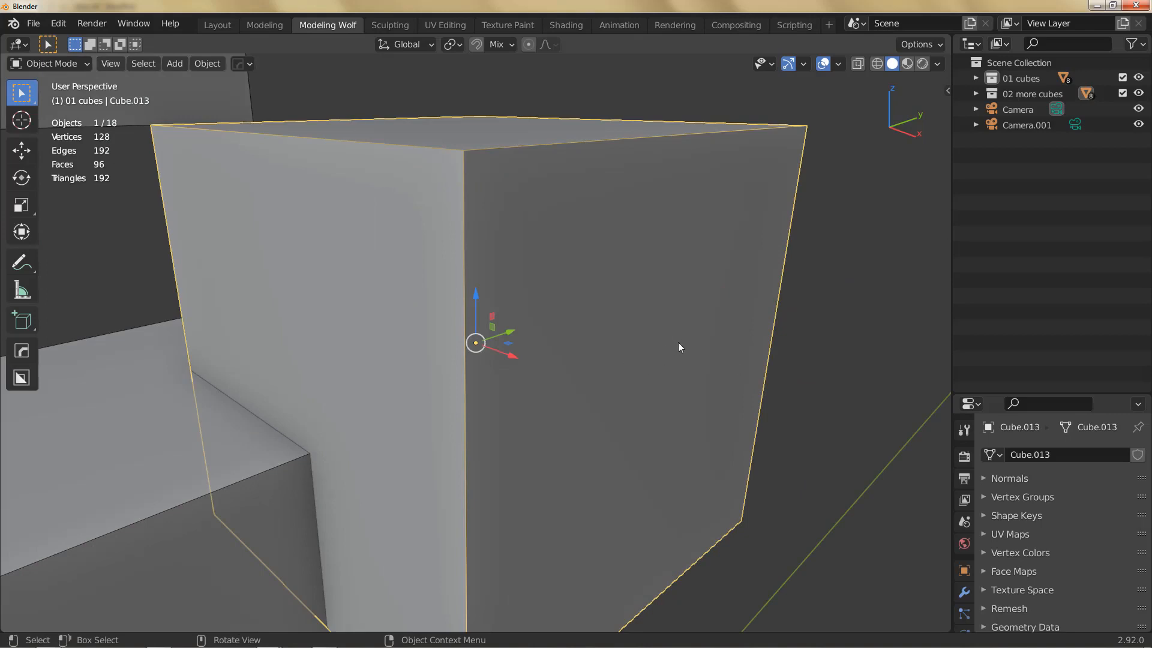
Step: Frame all objects through the Pie Views menu and bring both cube columns back into an angled view
key("grave")
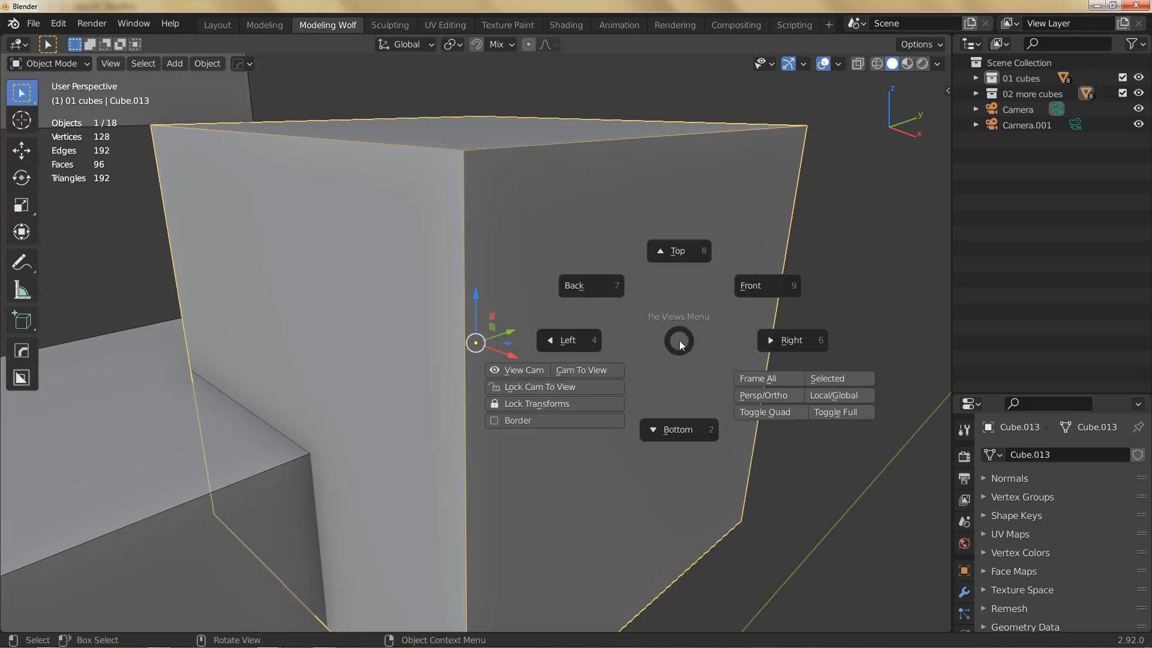
left_click(761, 379)
middle_click_drag(356, 384, 545, 289, "ctrl")
key("KP_4")
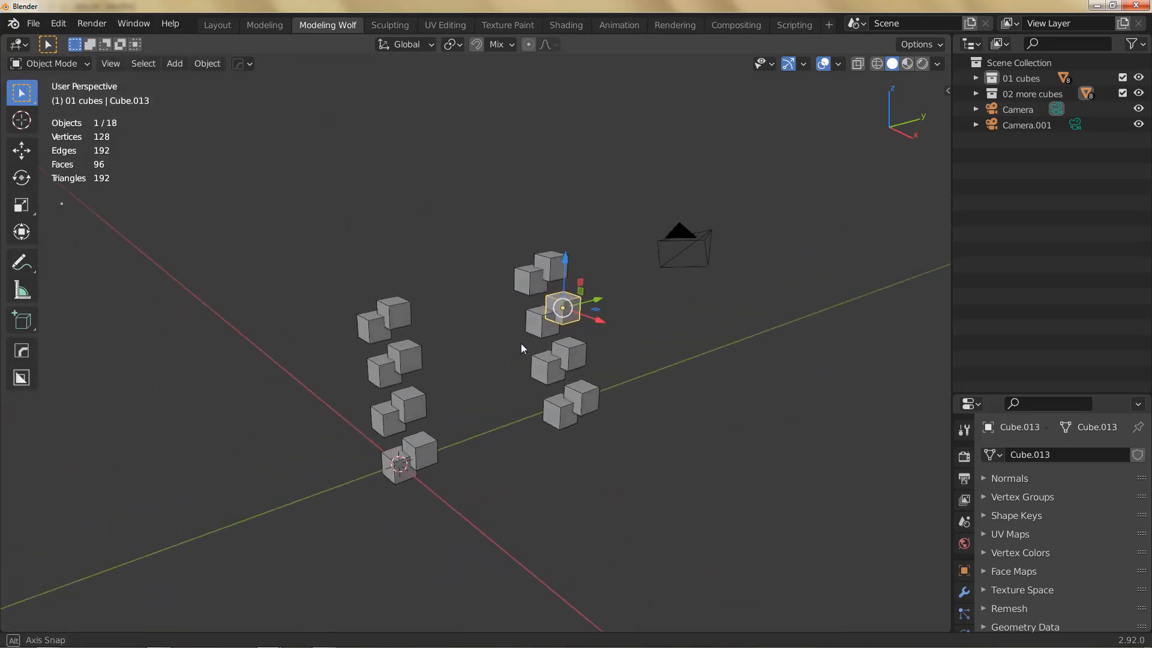
key("KP_4")
Step: Switch the view to orthographic and back to perspective with the Persp/Ortho option of the Pie Views menu
key("grave")
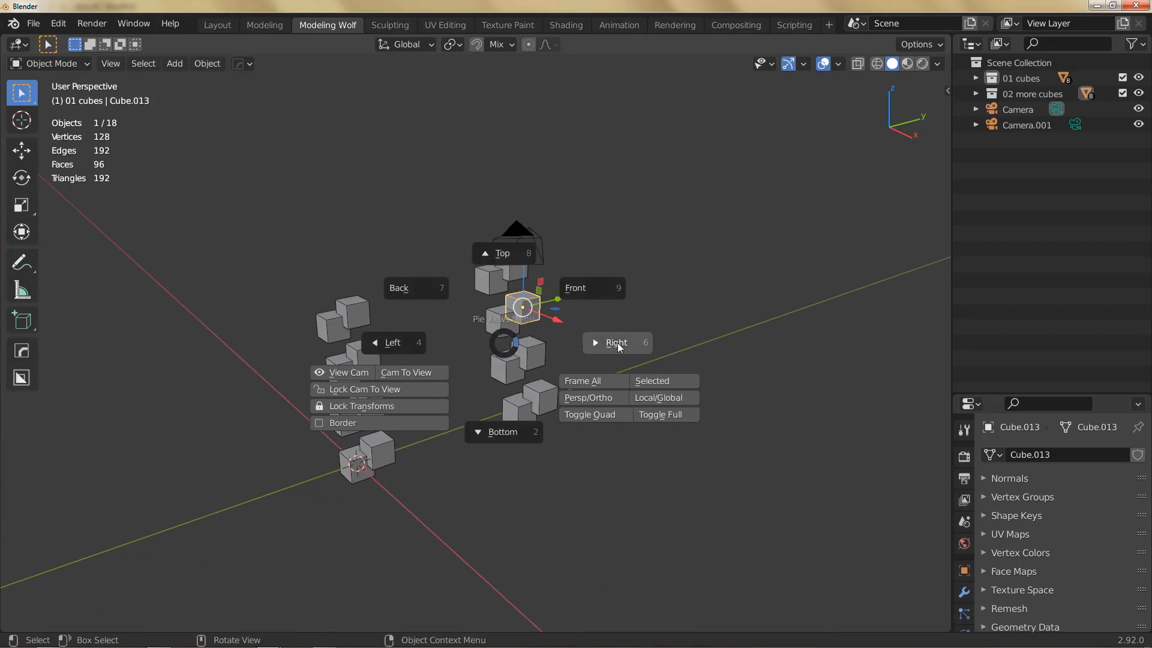
left_click(596, 398)
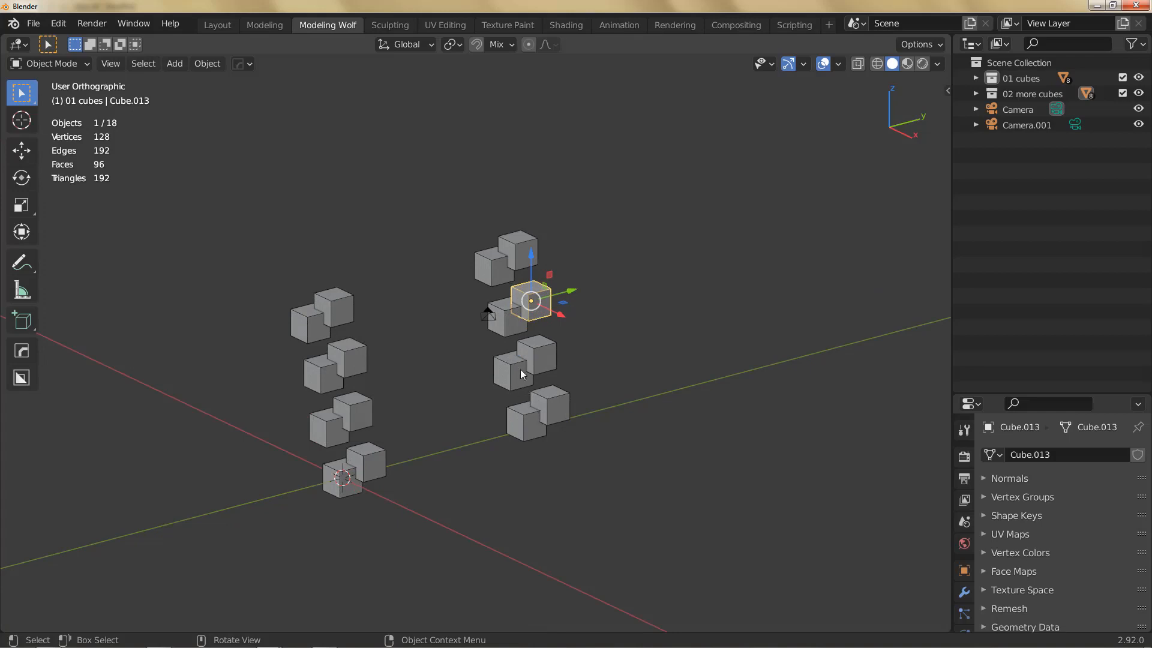
key("grave")
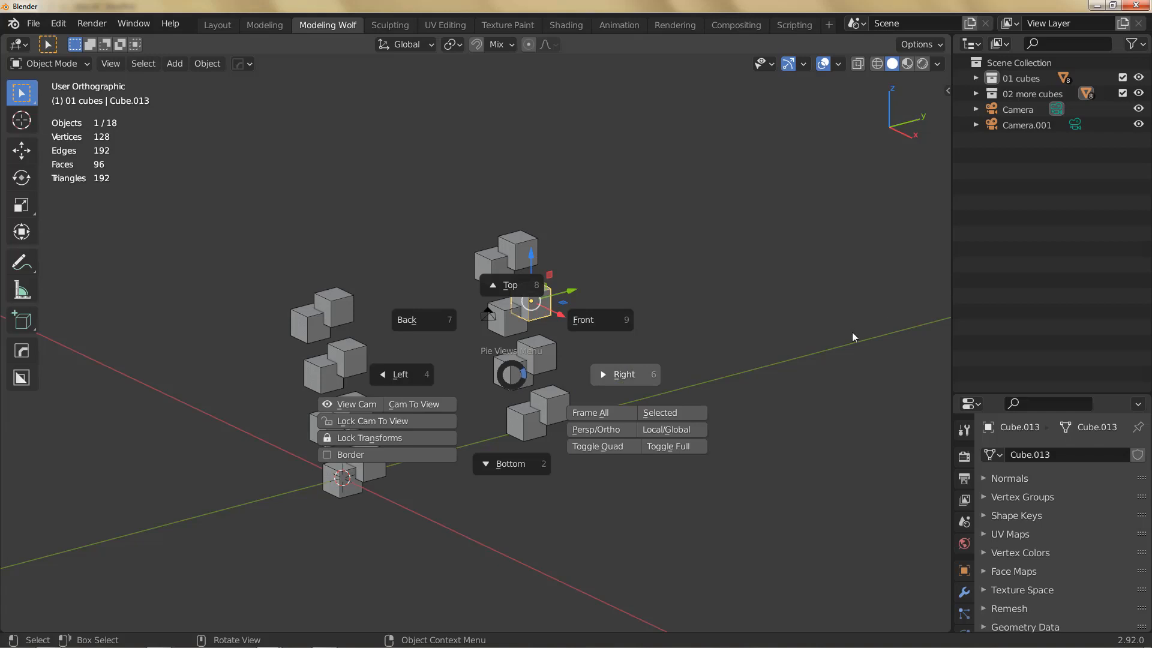
left_click(603, 430)
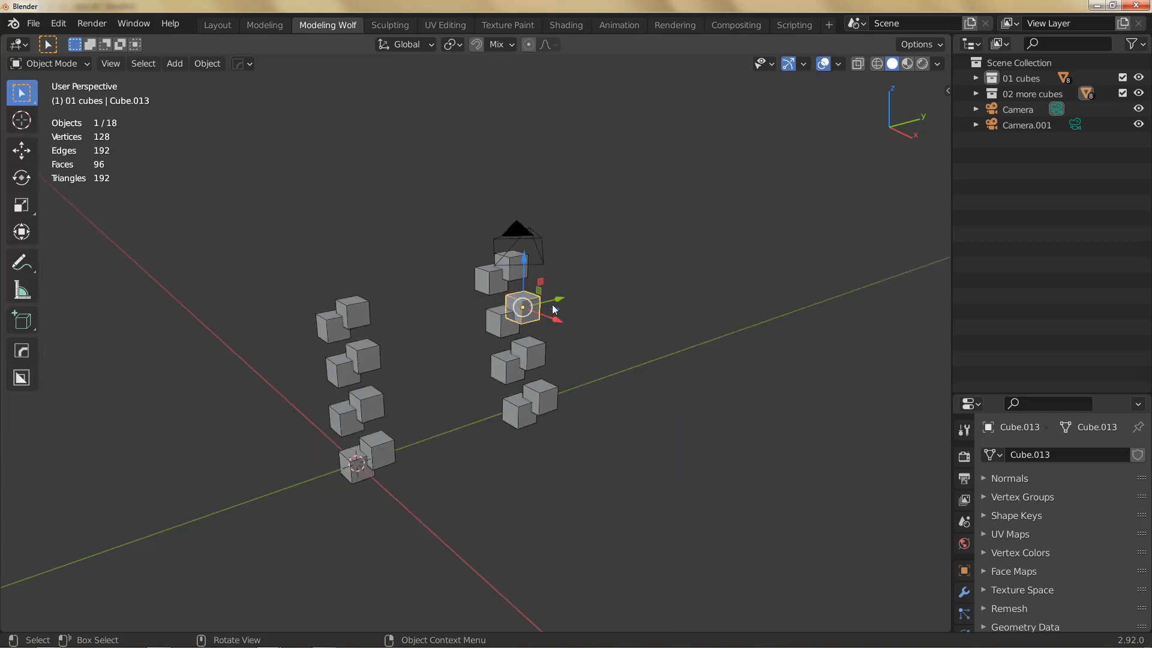
Step: Review the view options offered by the Pie Views menu and close it without choosing any
left_click_drag(527, 349, 531, 350, "alt")
key("alt+q")
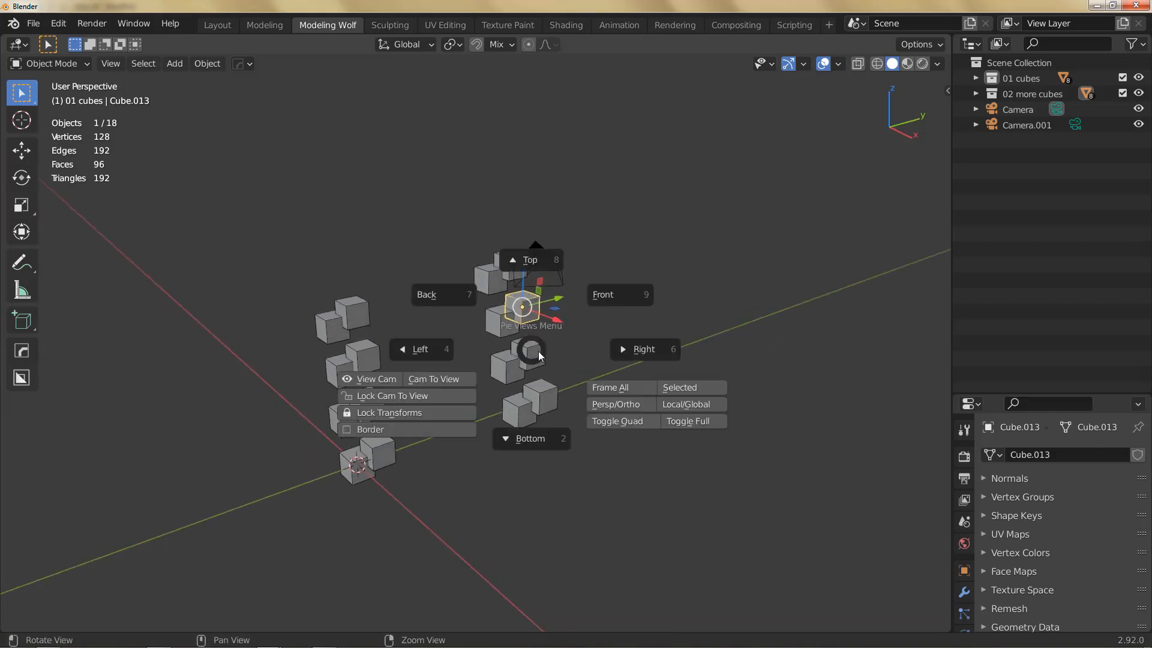
key("Escape")
key("alt+q")
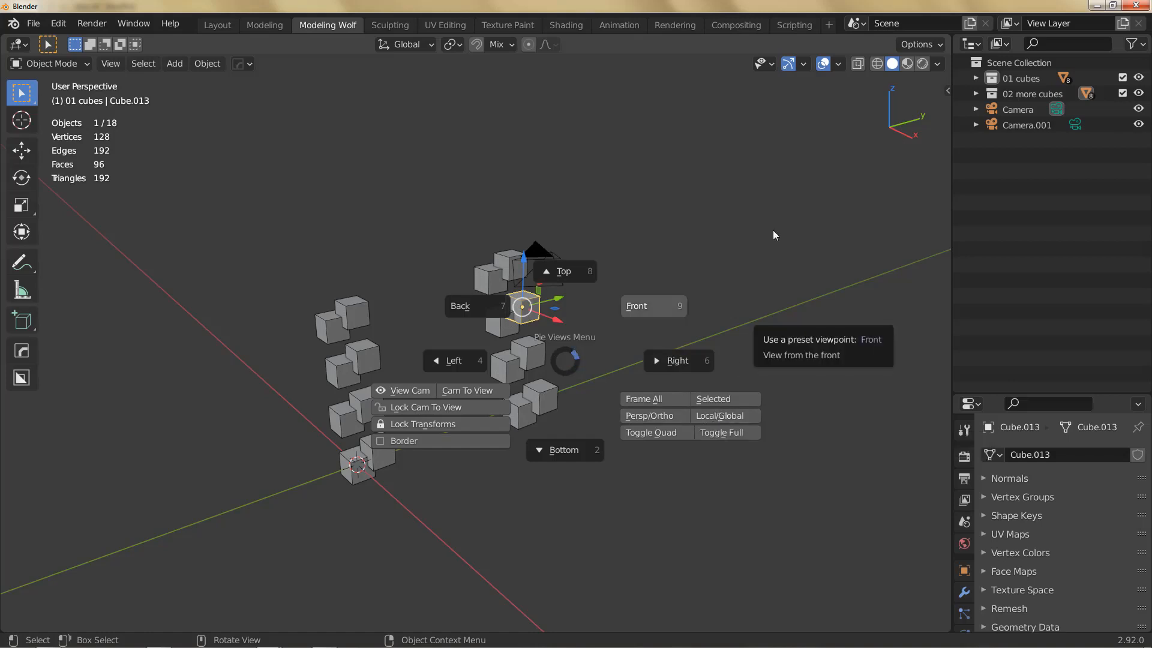
key("Escape")
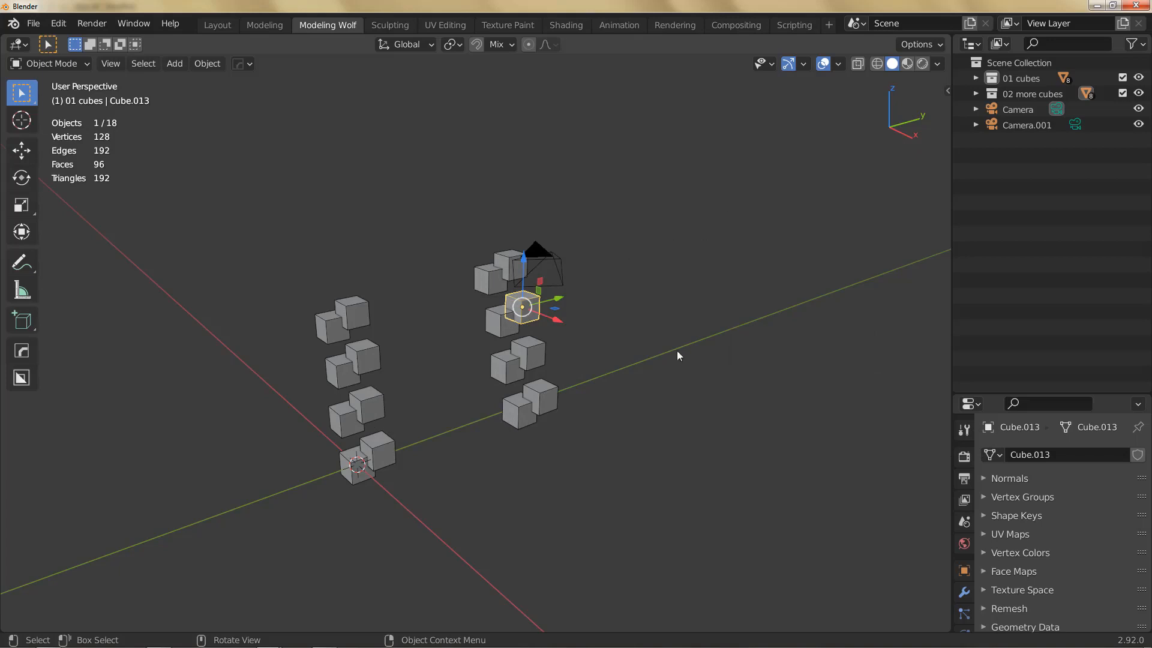
Step: Review the list of available transform orientations and leave it set to Global
left_click(406, 46)
left_click(399, 45)
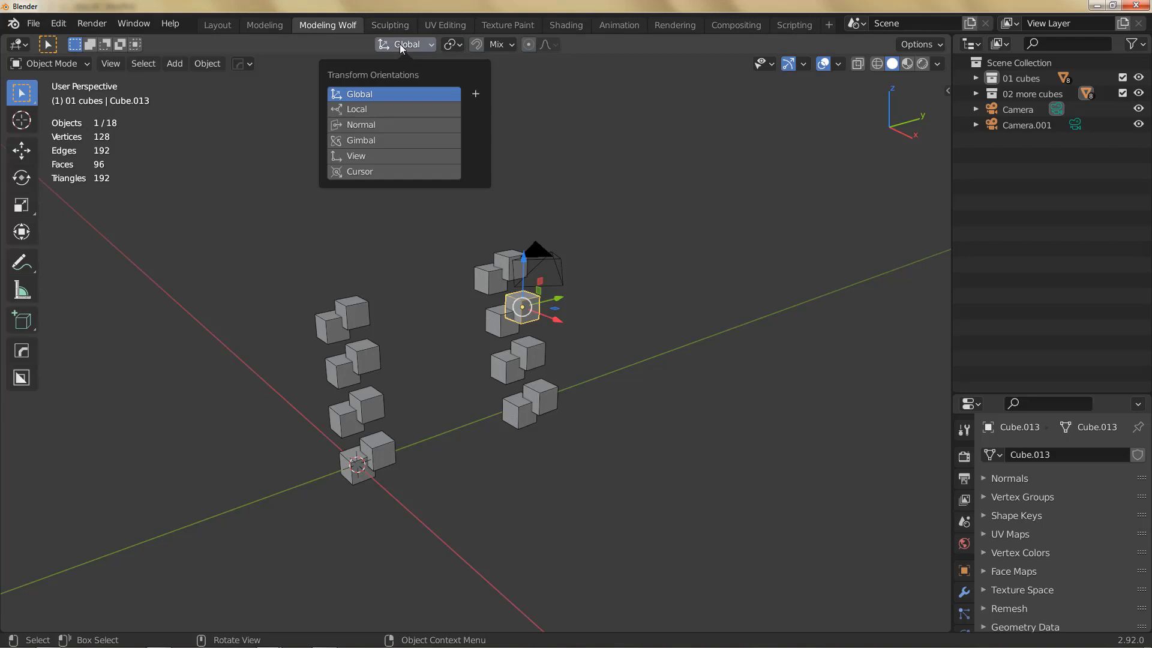
right_click(386, 92)
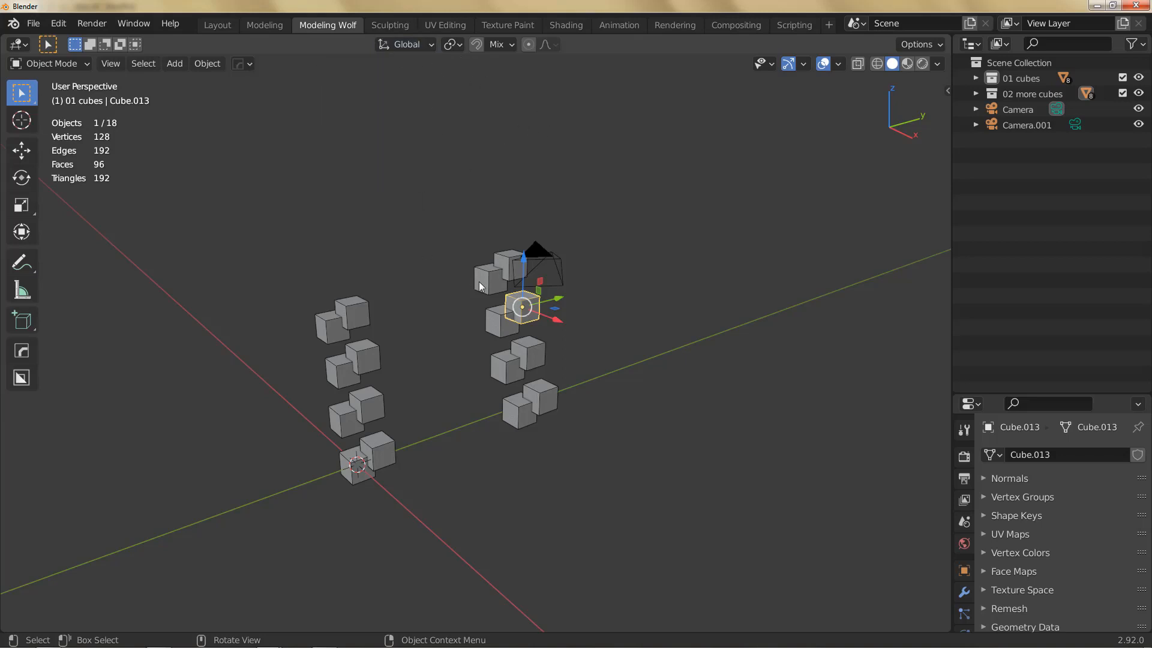
Step: Rotate the selected cube slightly freehand with the Rotate tool and return to the Select Box tool
middle_click_drag(480, 286, 570, 219)
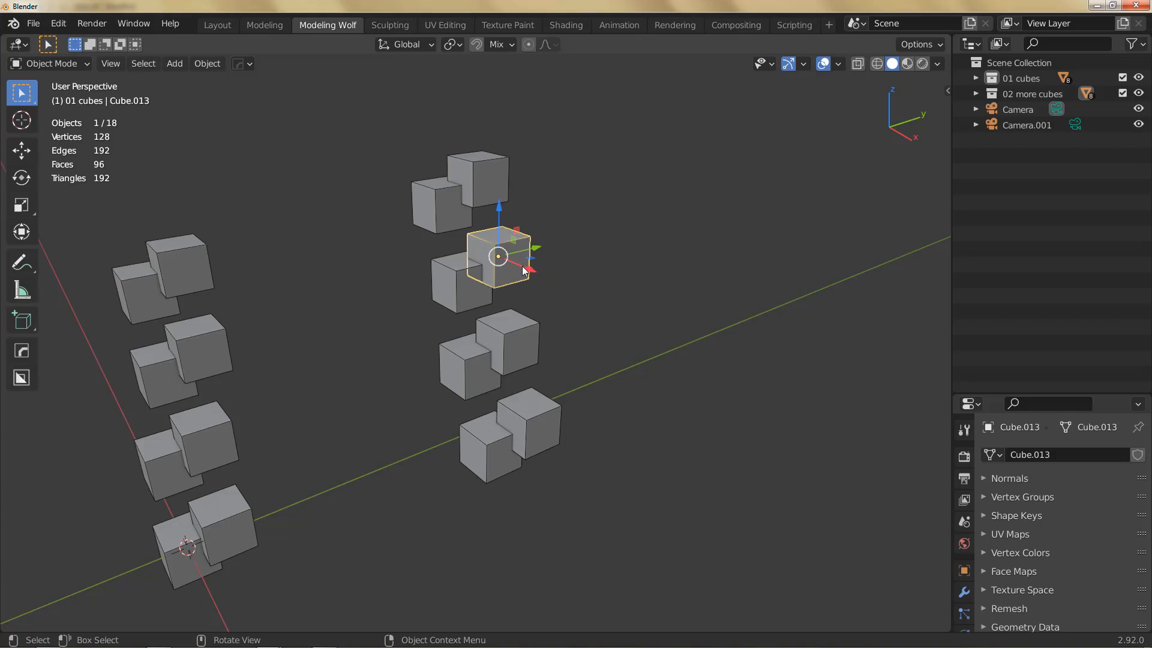
key("shift+space")
key("r")
left_click_drag(513, 224, 511, 284)
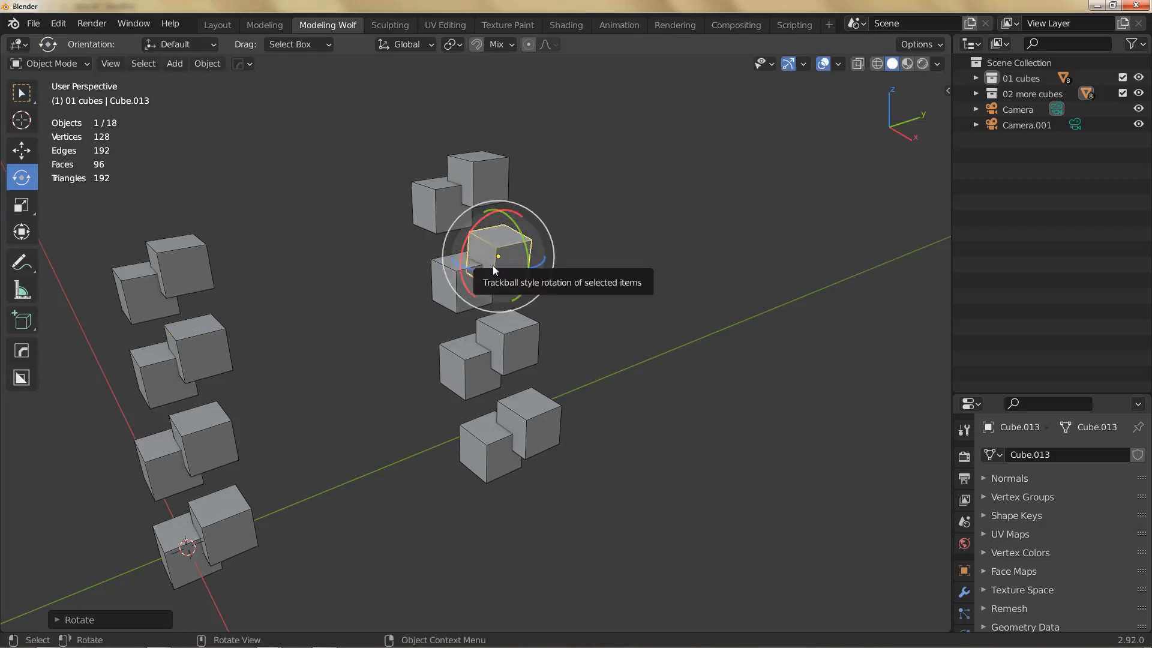
key("shift+space")
key("w")
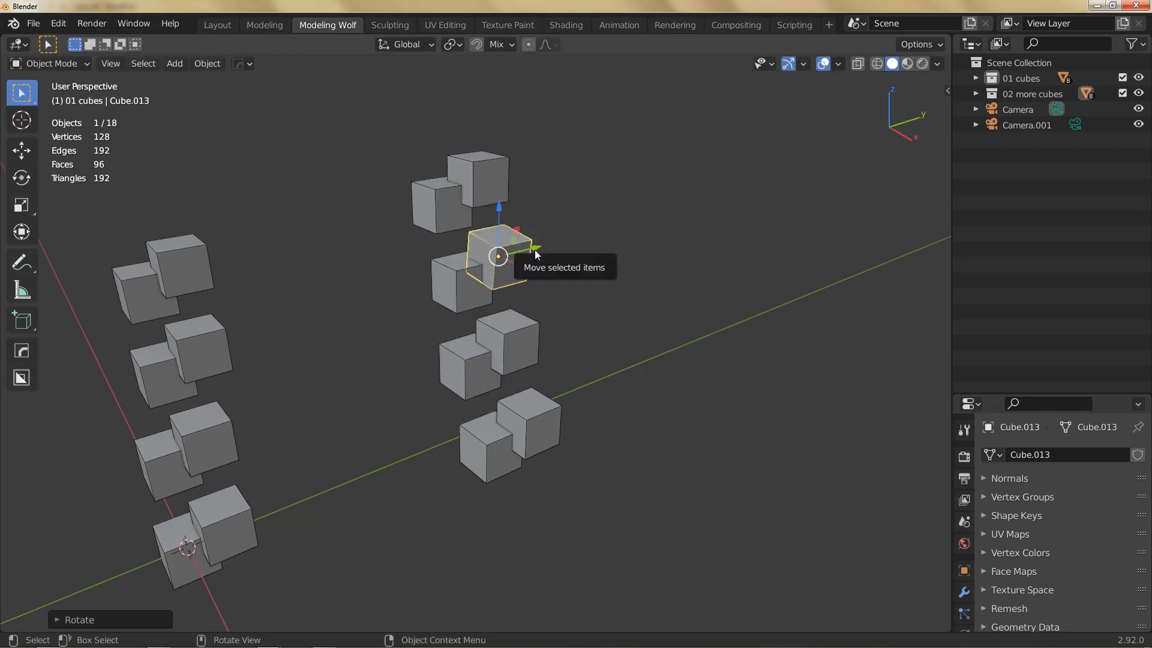
Step: Move the selected cube slightly along global Y, and try further moves constrained to the global and local Y and X axes
key("g")
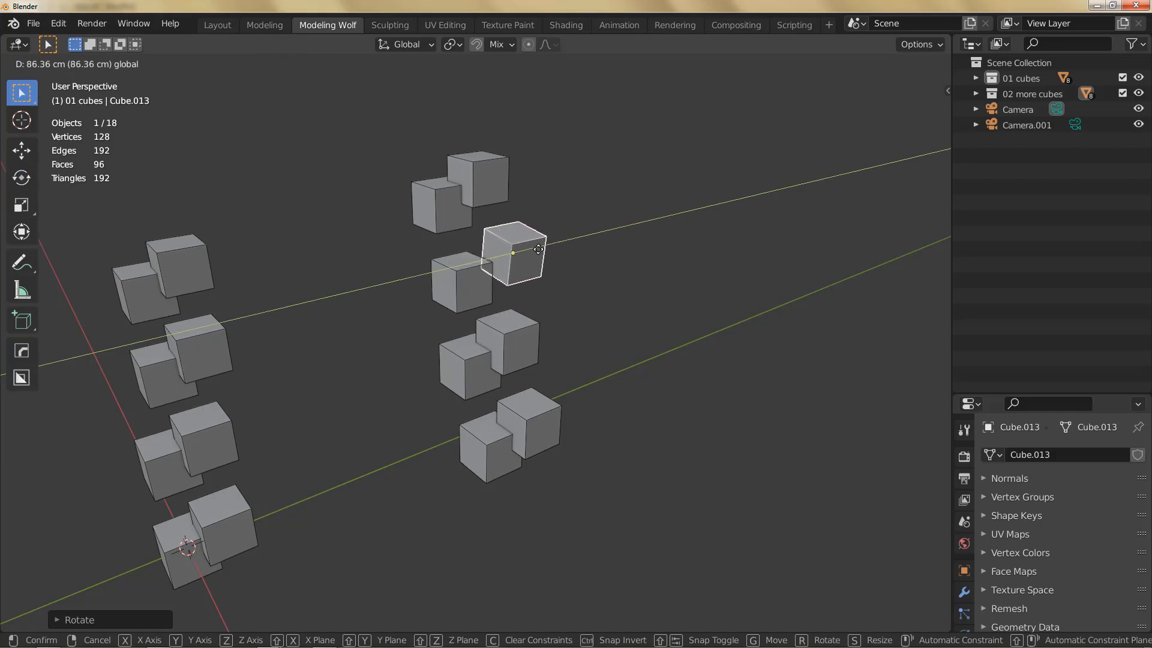
left_click(523, 253)
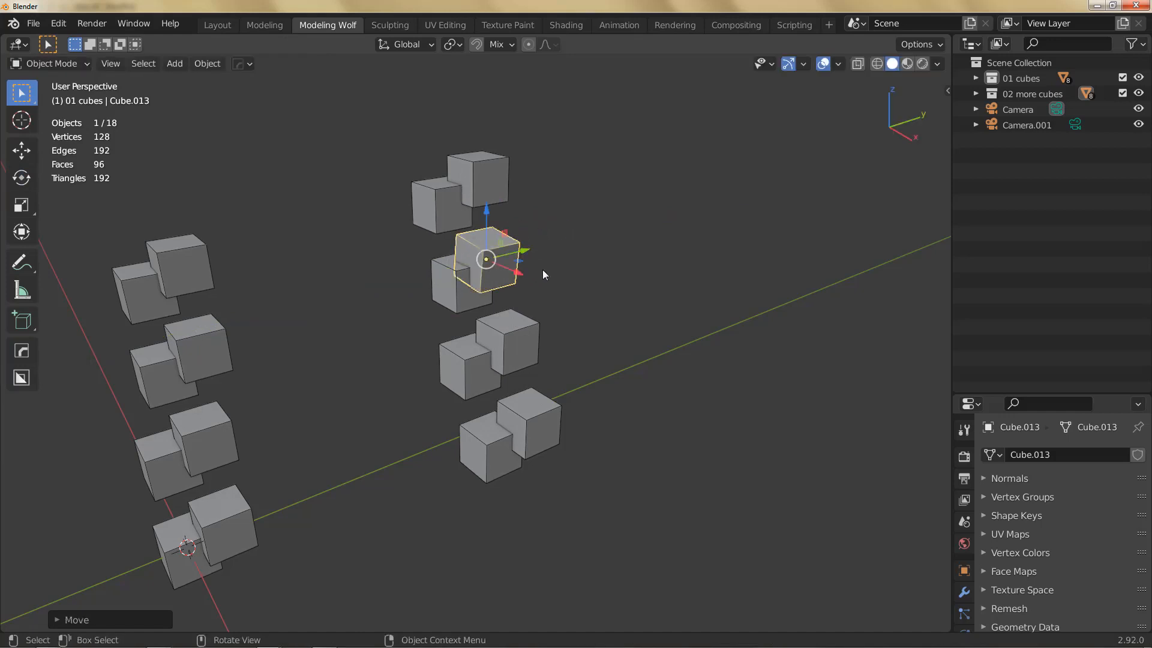
key("g")
key("y")
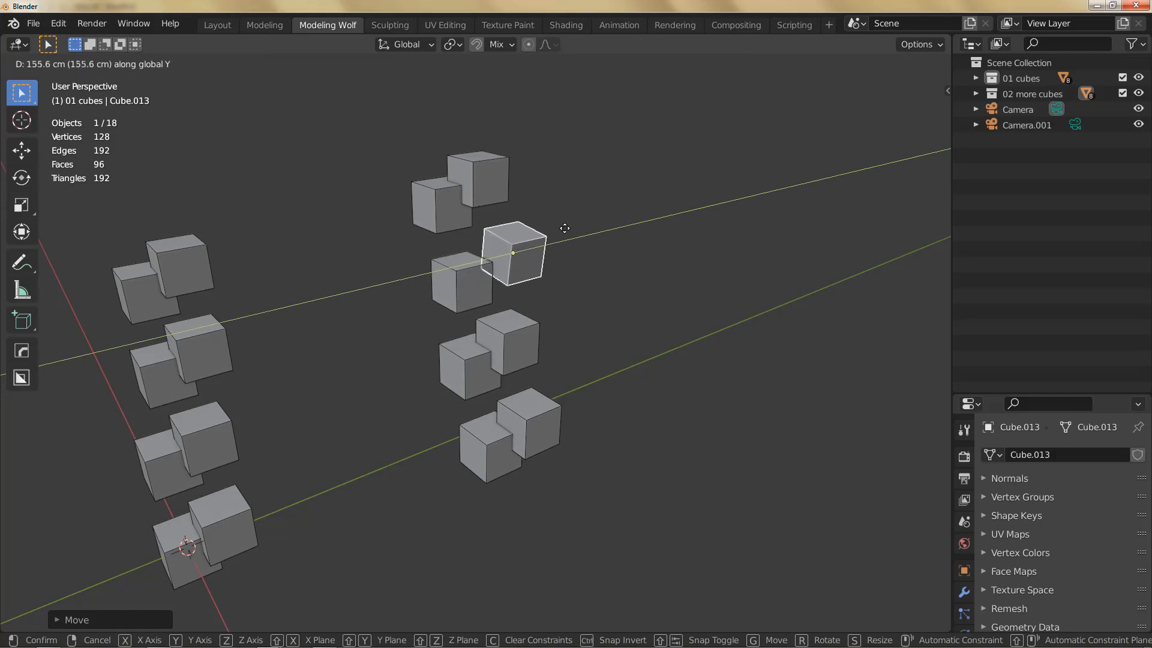
key("y")
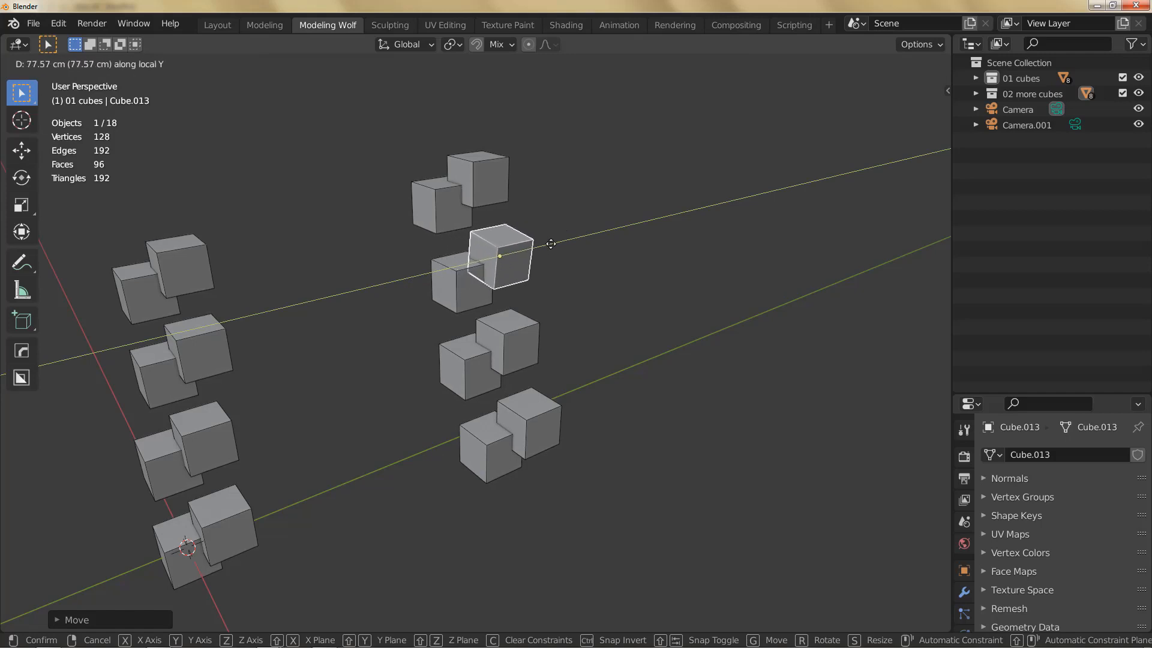
key("x")
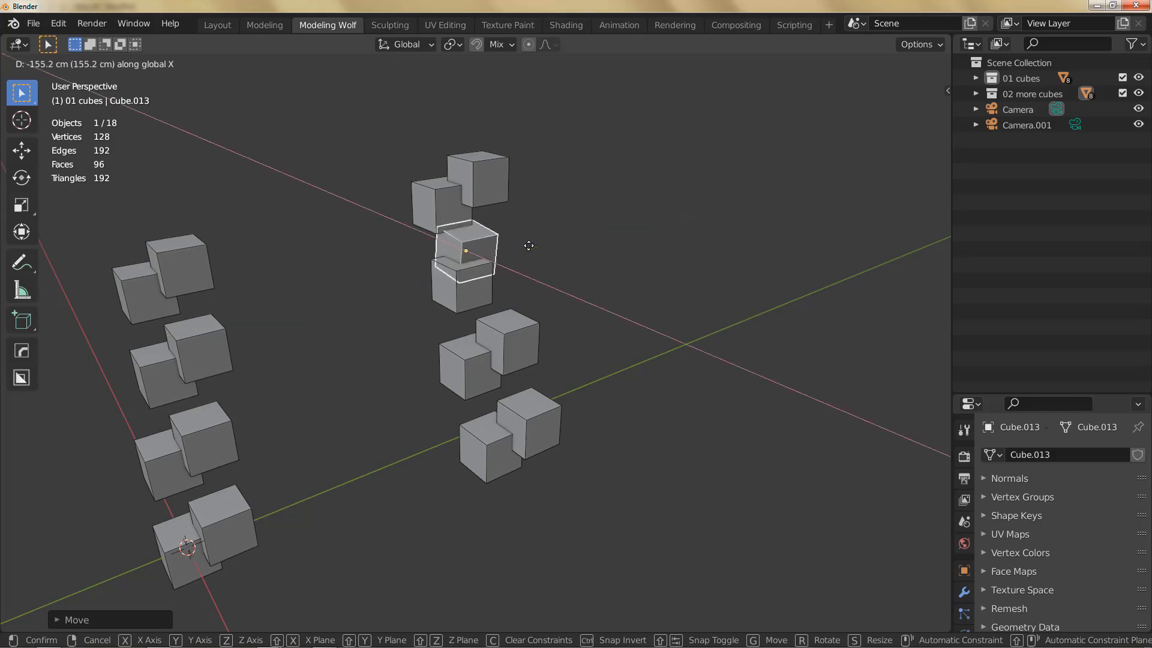
key("x")
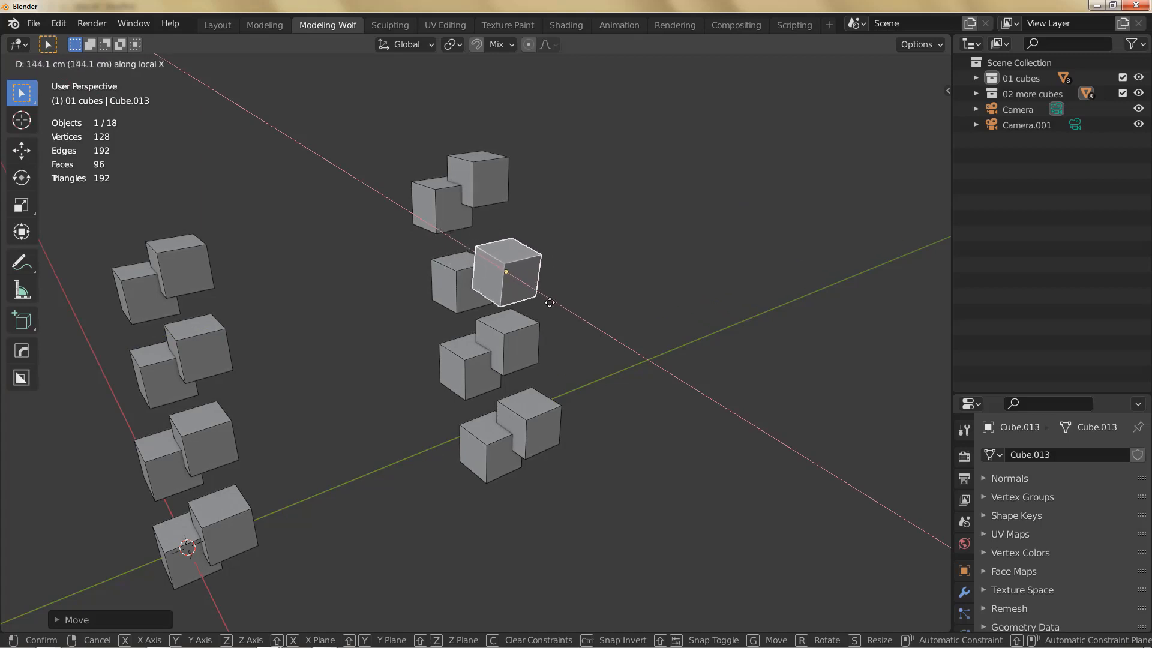
key("x")
key("x")
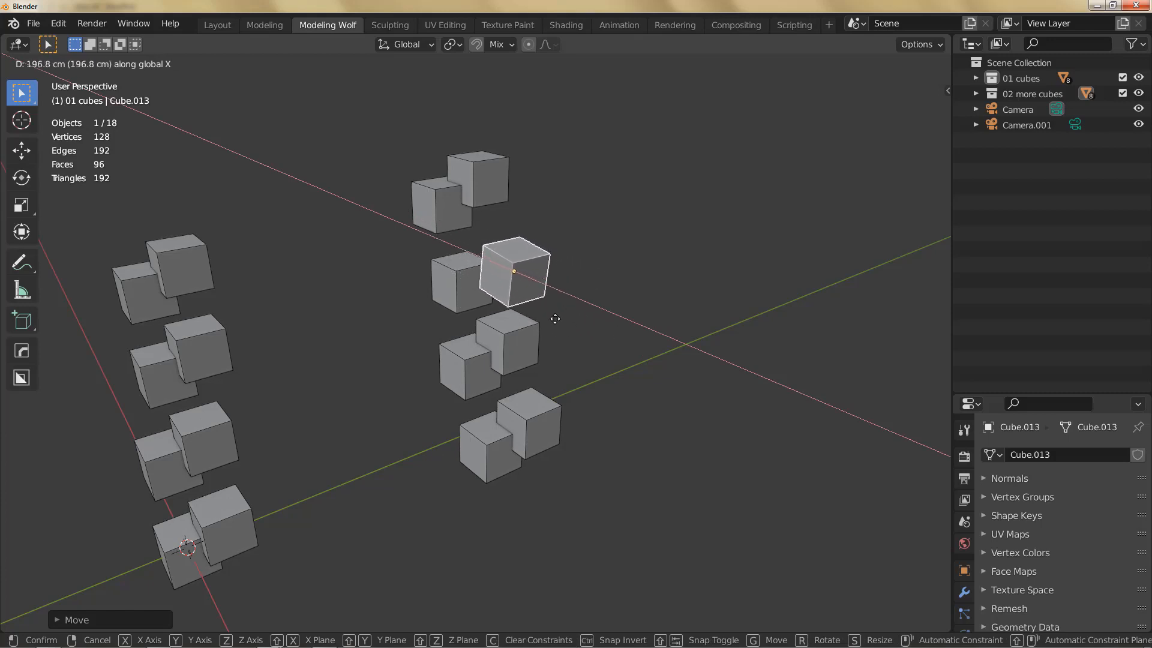
right_click(555, 319)
Step: Inspect the rotated cube up close and review the choices in the Orientation pie menu, keeping Global
mouse_move(504, 268)
left_mouse_down()
mouse_move(545, 285)
mouse_move(511, 269)
left_mouse_up()
scroll(489, 236, "up", 1)
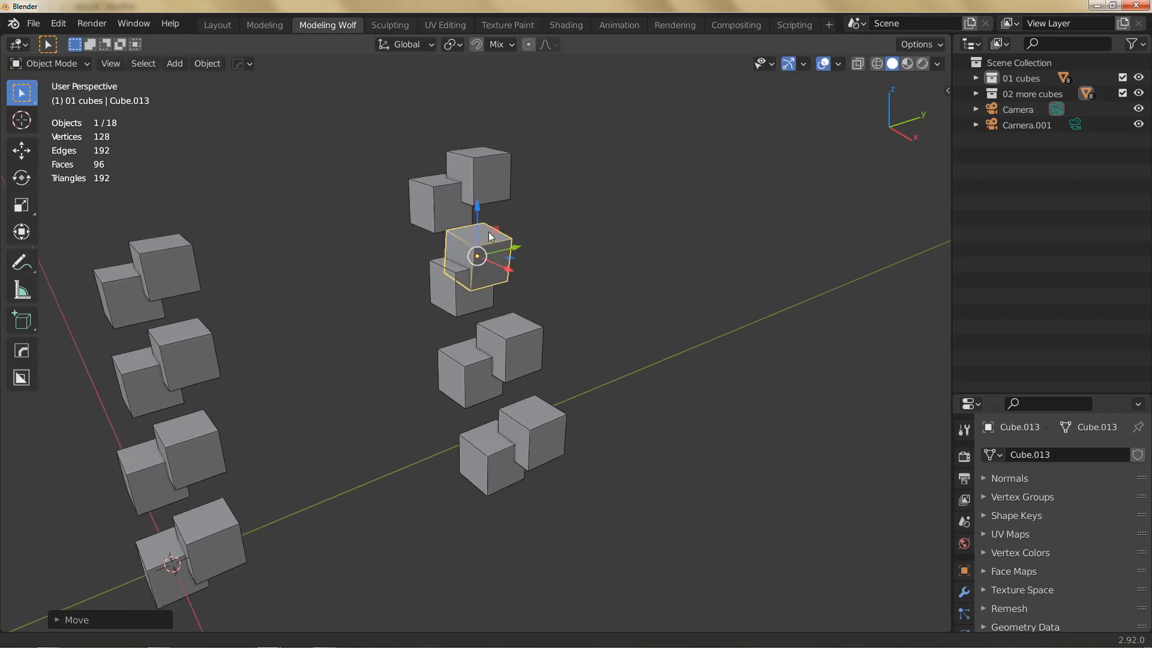
middle_click_drag(489, 236, 487, 277)
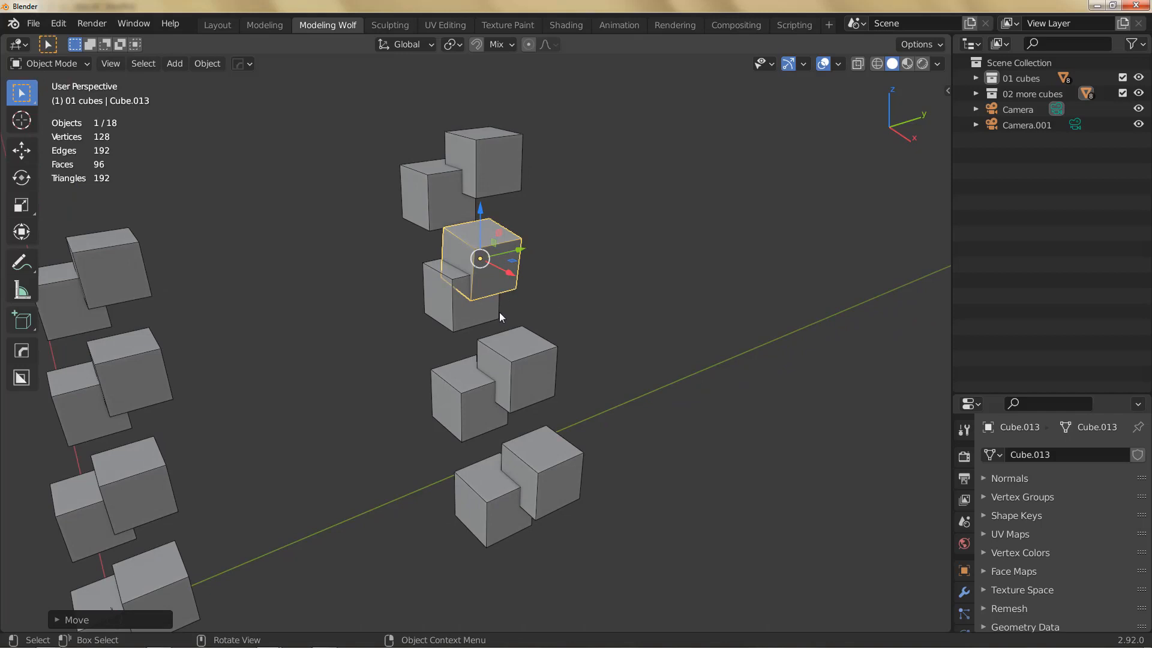
middle_click_drag(501, 294, 509, 308, "shift")
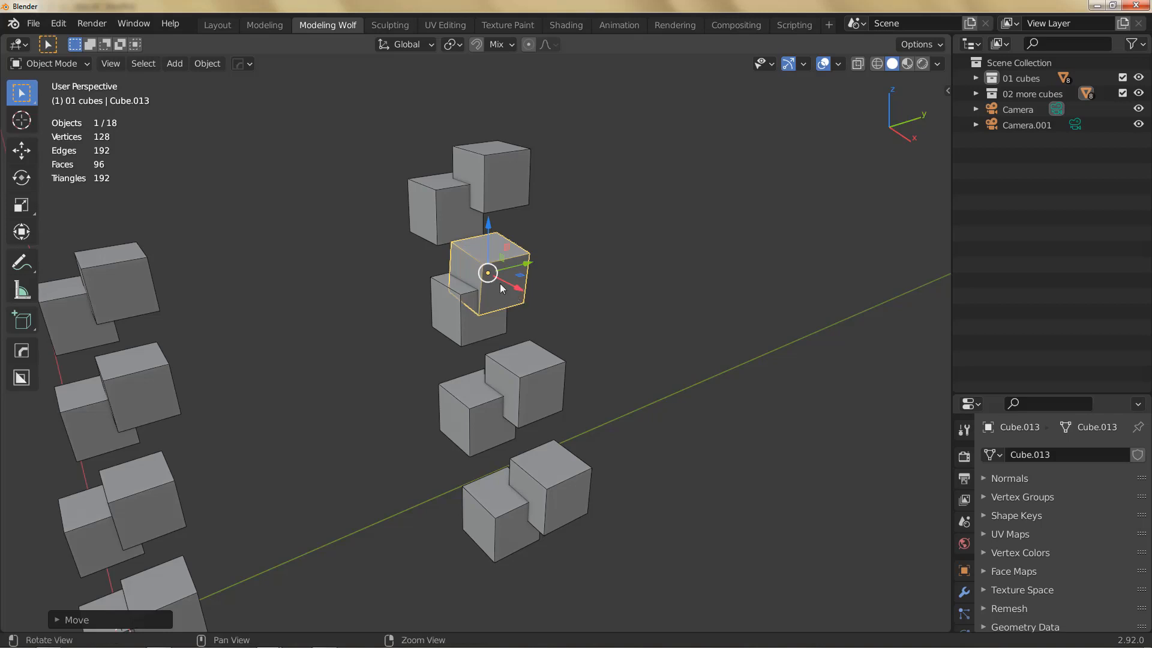
middle_click_drag(499, 283, 514, 284, "shift")
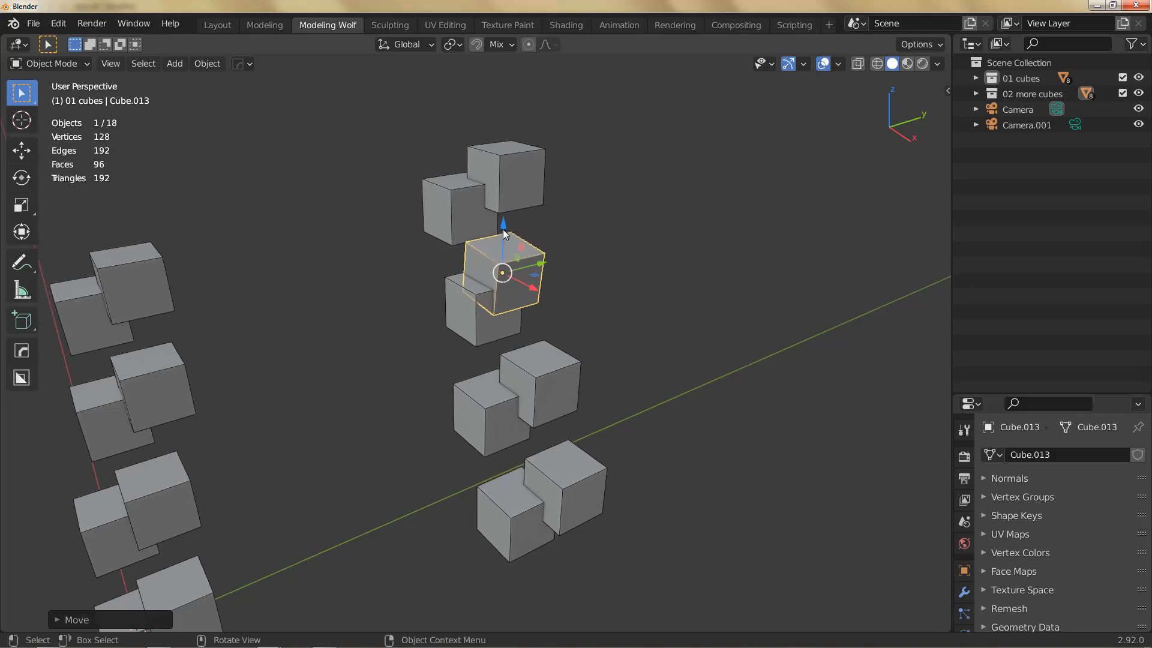
left_click(414, 45)
key("comma")
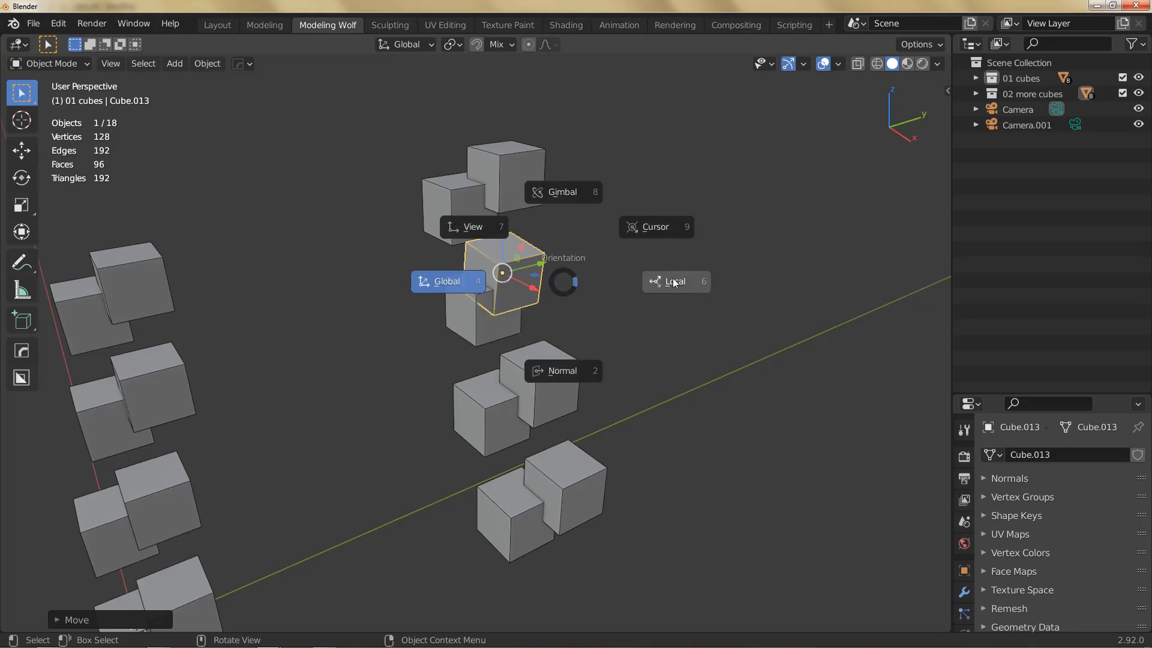
key("Escape")
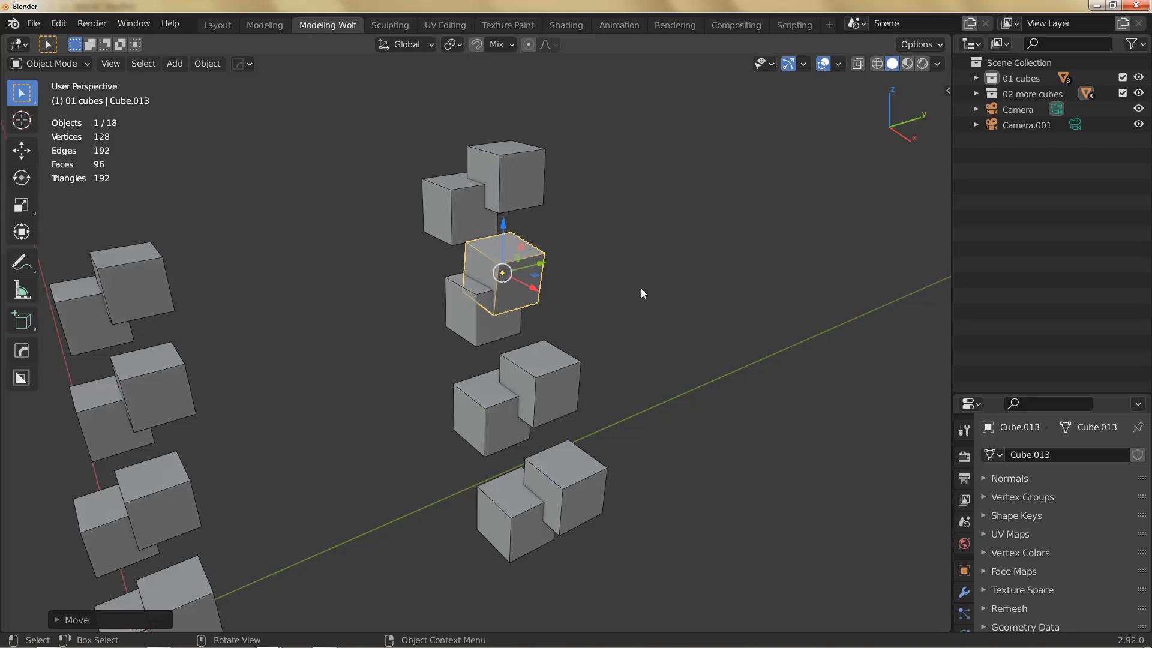
key("comma")
key("comma")
Step: Undo the selected cube's move and rotation
mouse_move(505, 311)
middle_mouse_down()
mouse_move(489, 344)
mouse_move(503, 319)
middle_mouse_up()
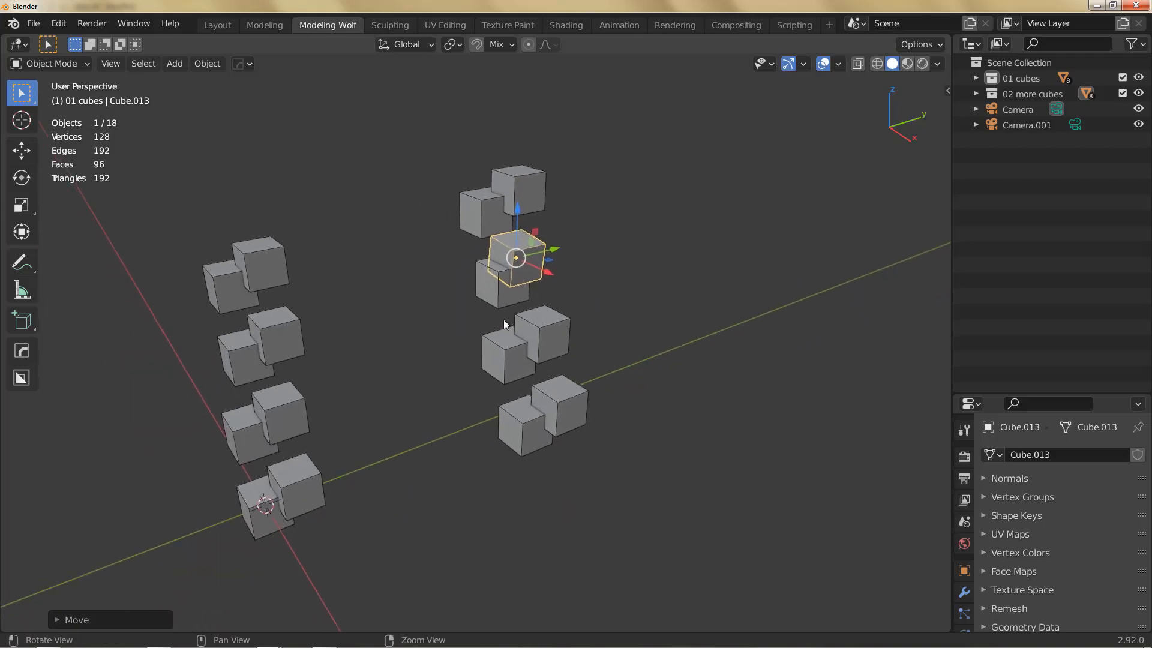
key("g")
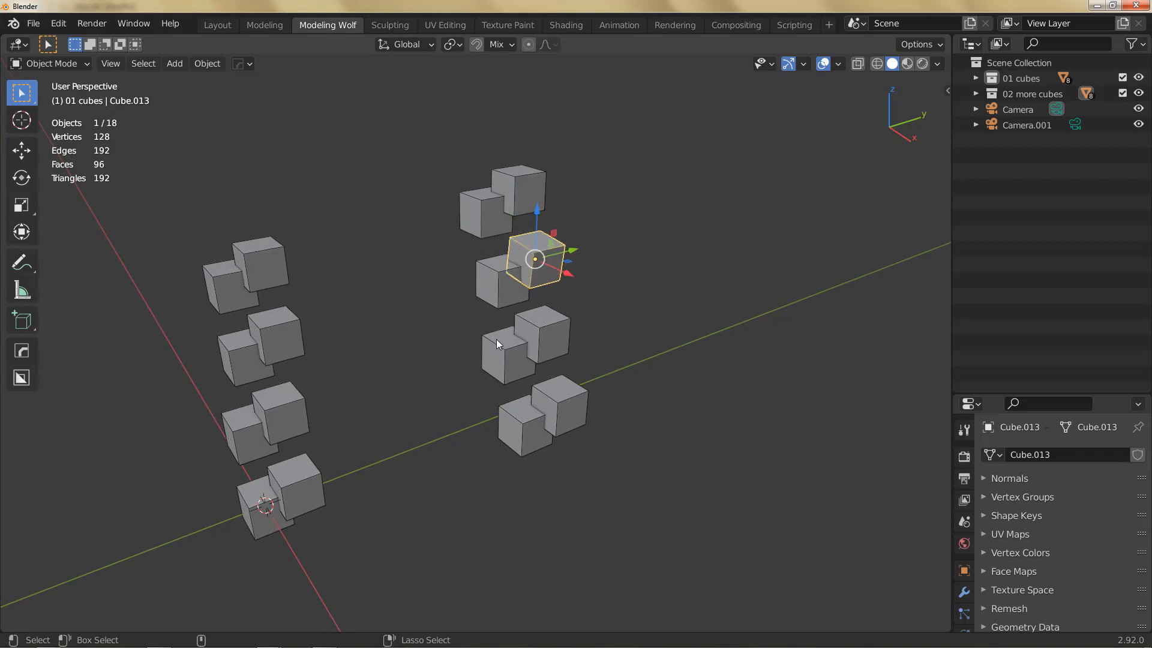
key("Return")
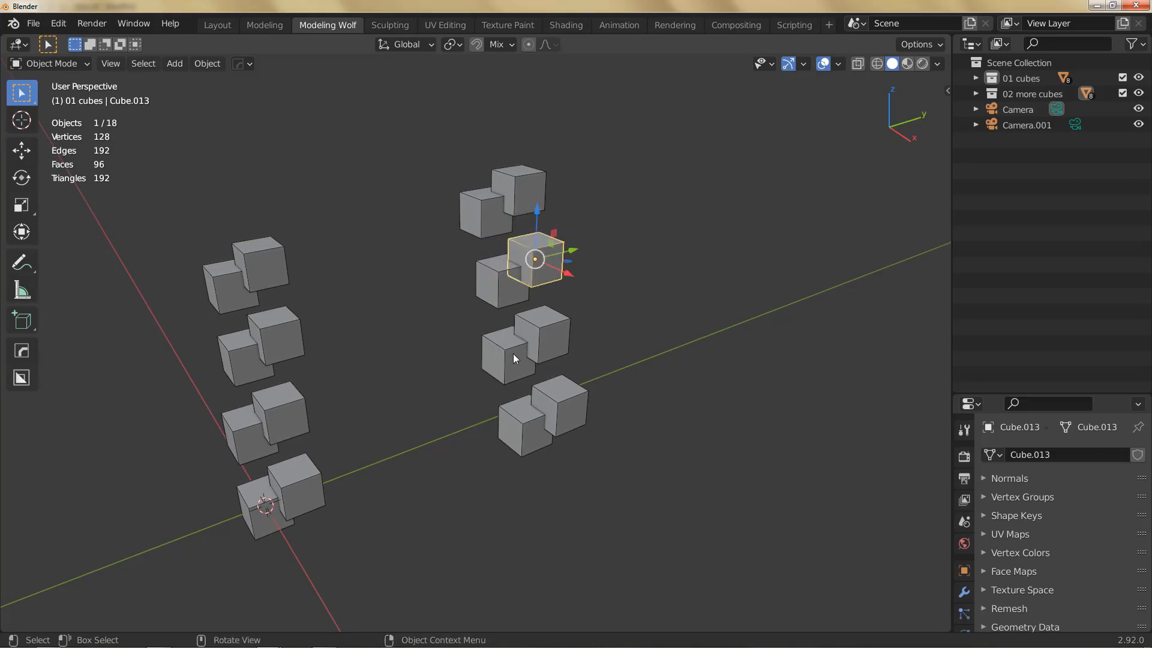
Step: Isolate the selected cube in local view and return to the full scene with the Local/Global option of the Pie Views menu
key("grave")
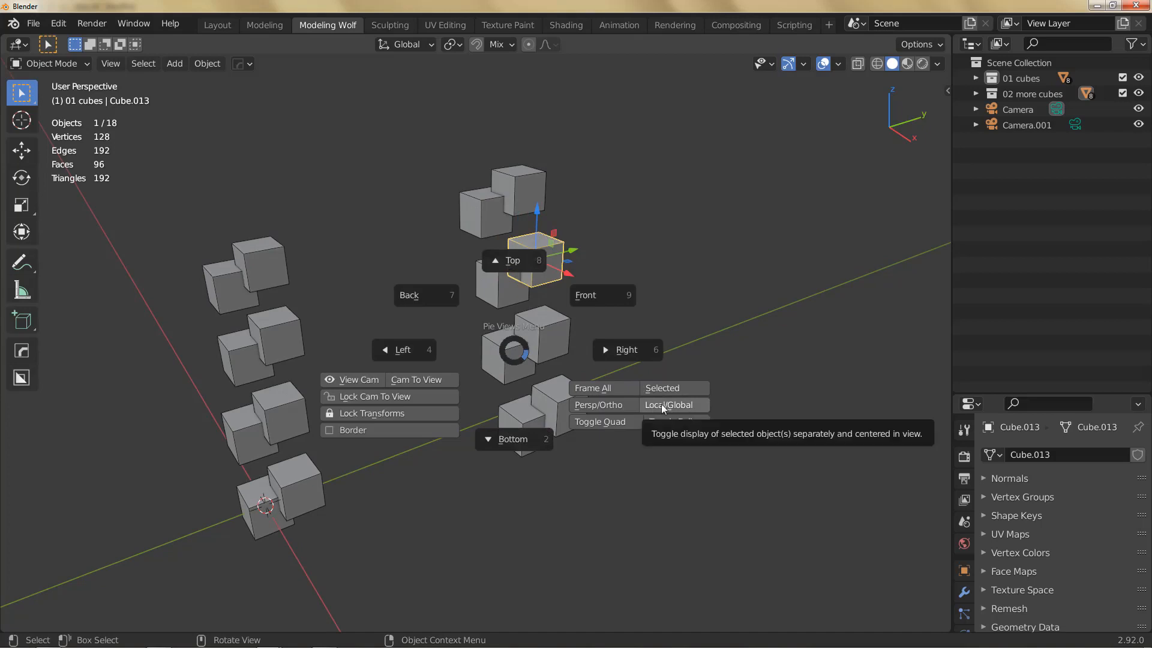
key("Escape")
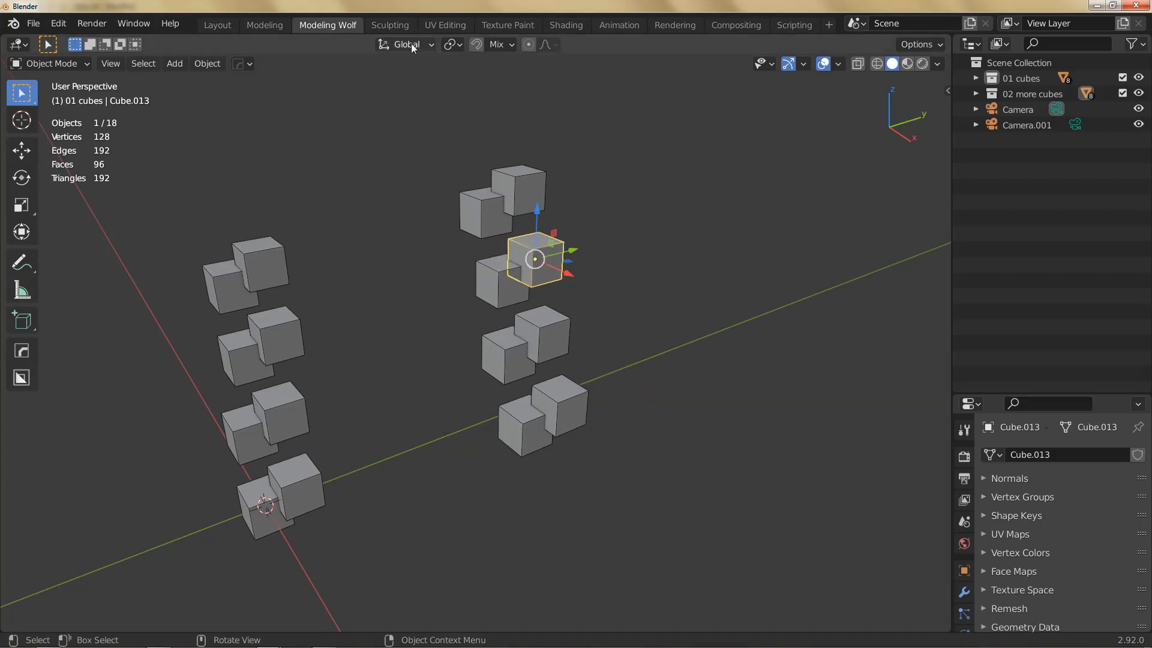
key("grave")
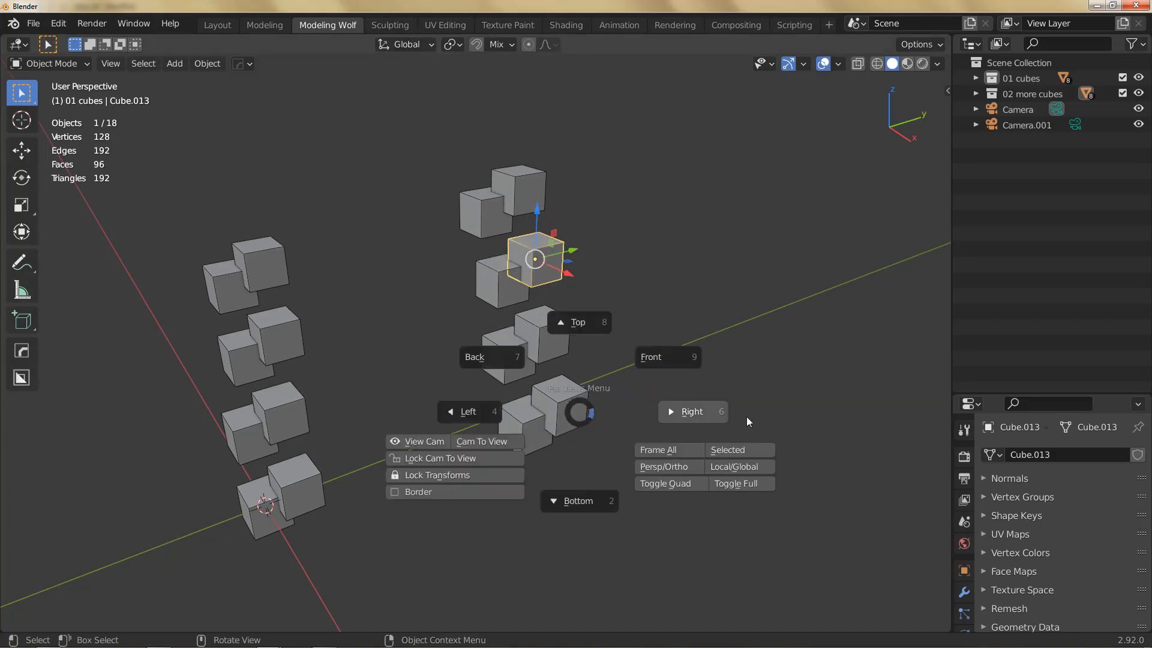
left_click(728, 469)
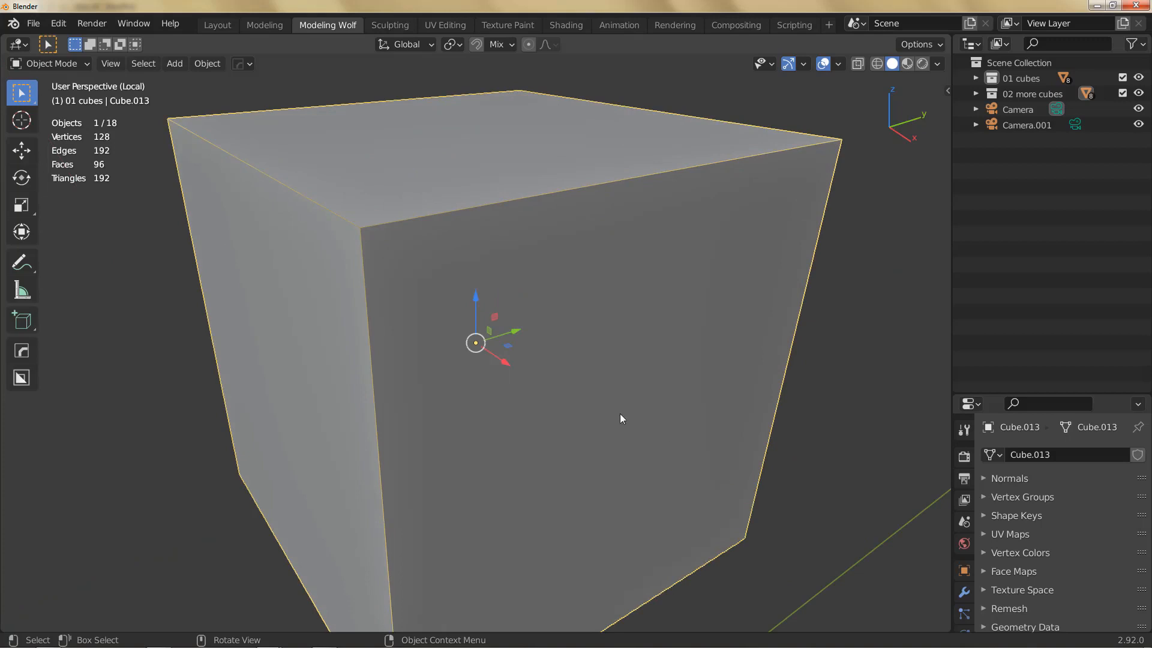
right_click_drag(617, 327, 532, 409, "alt")
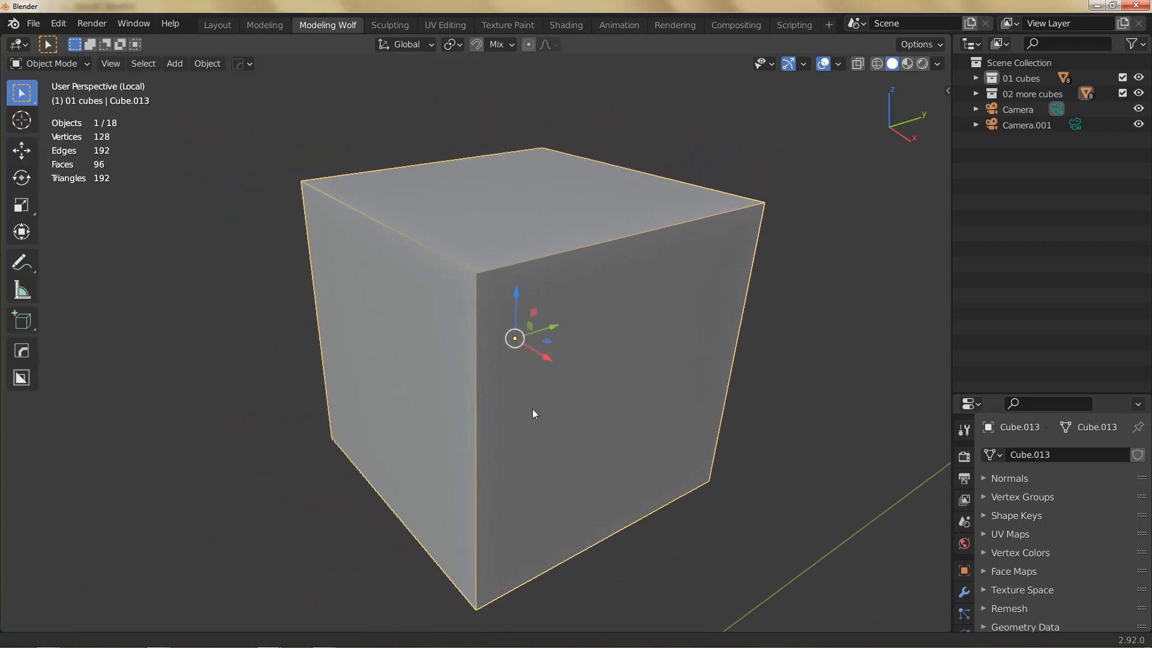
key("grave")
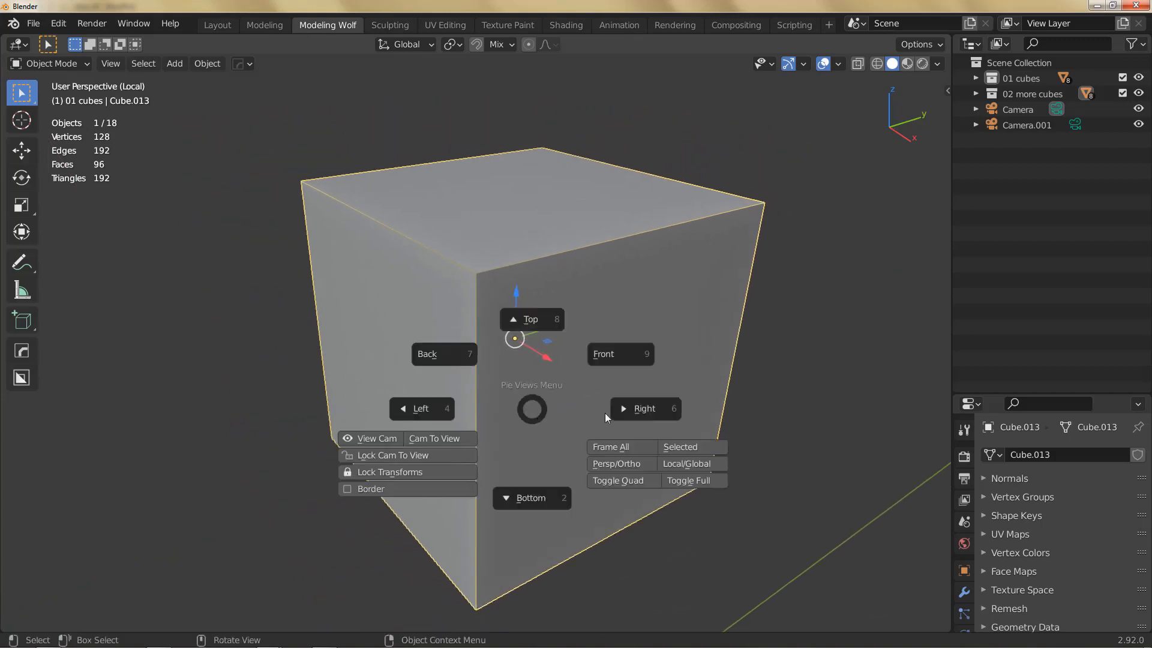
left_click(687, 464)
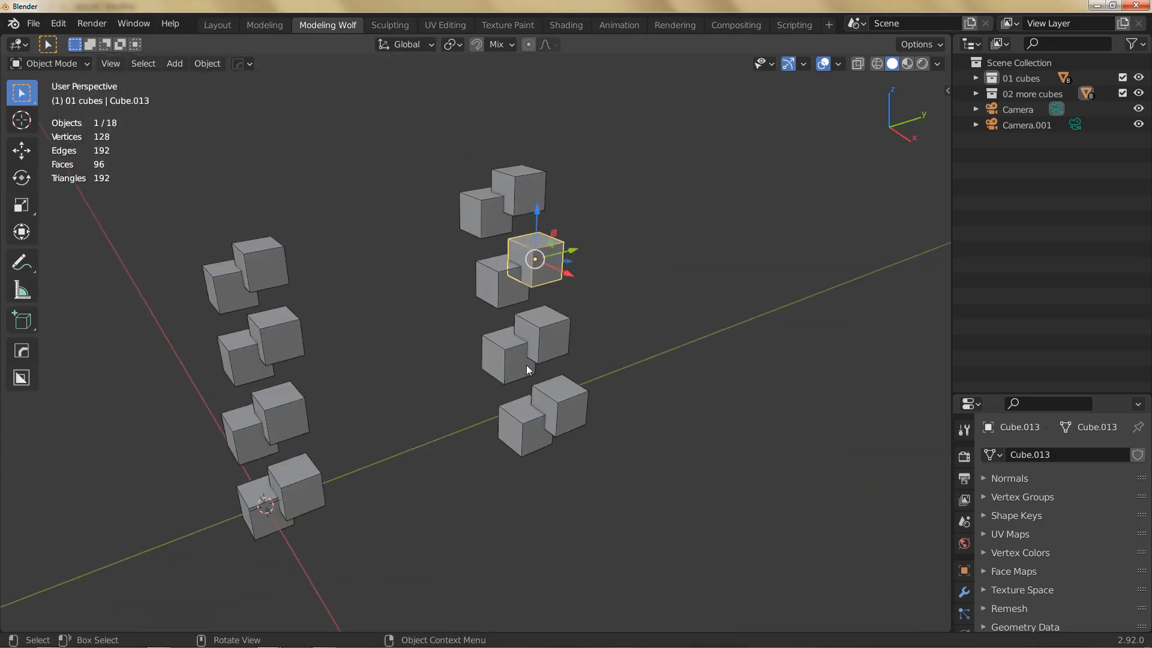
Step: Switch the viewport to four views and back to a single view with the Toggle Quad option of the Pie Views menu
key("grave")
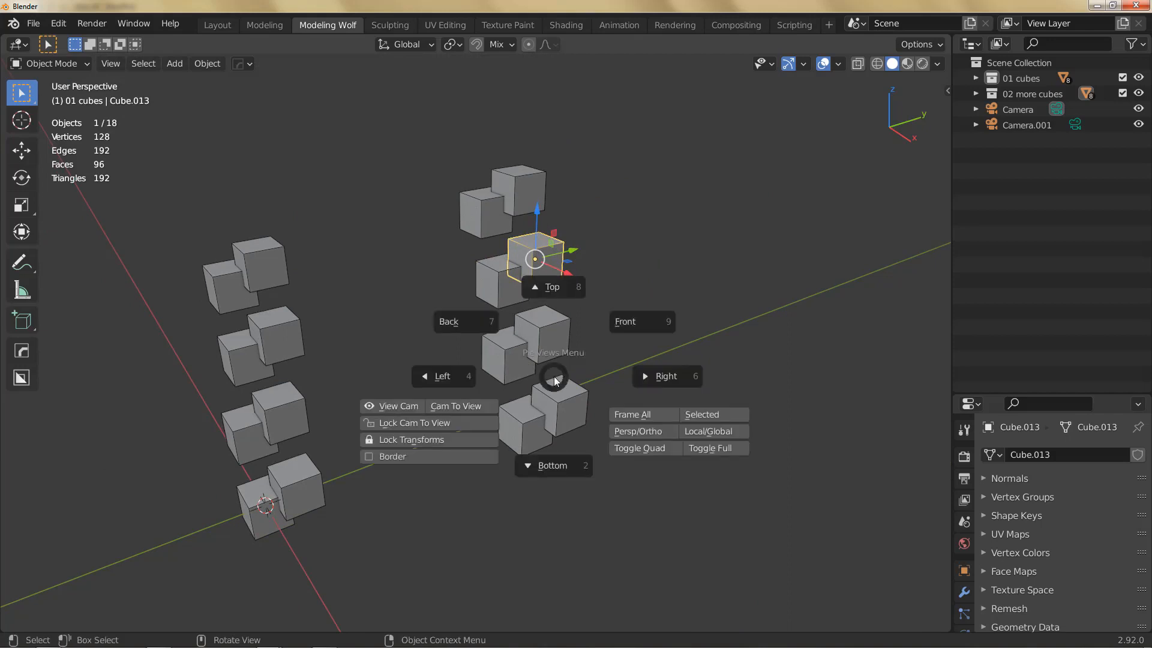
left_click(645, 449)
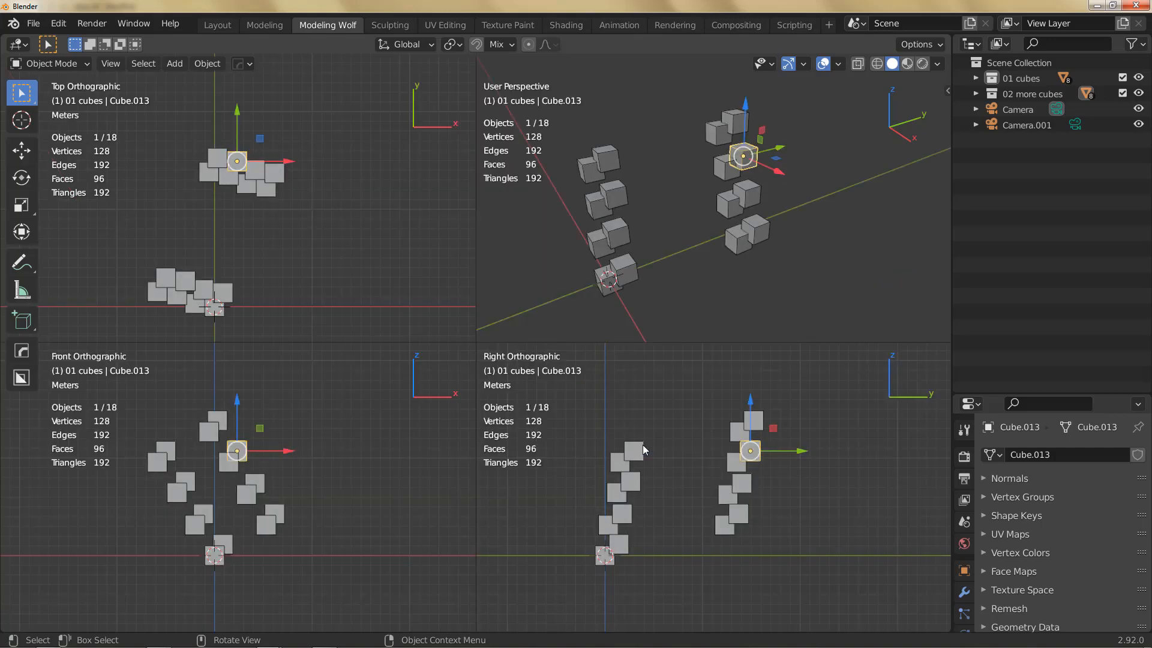
key("grave")
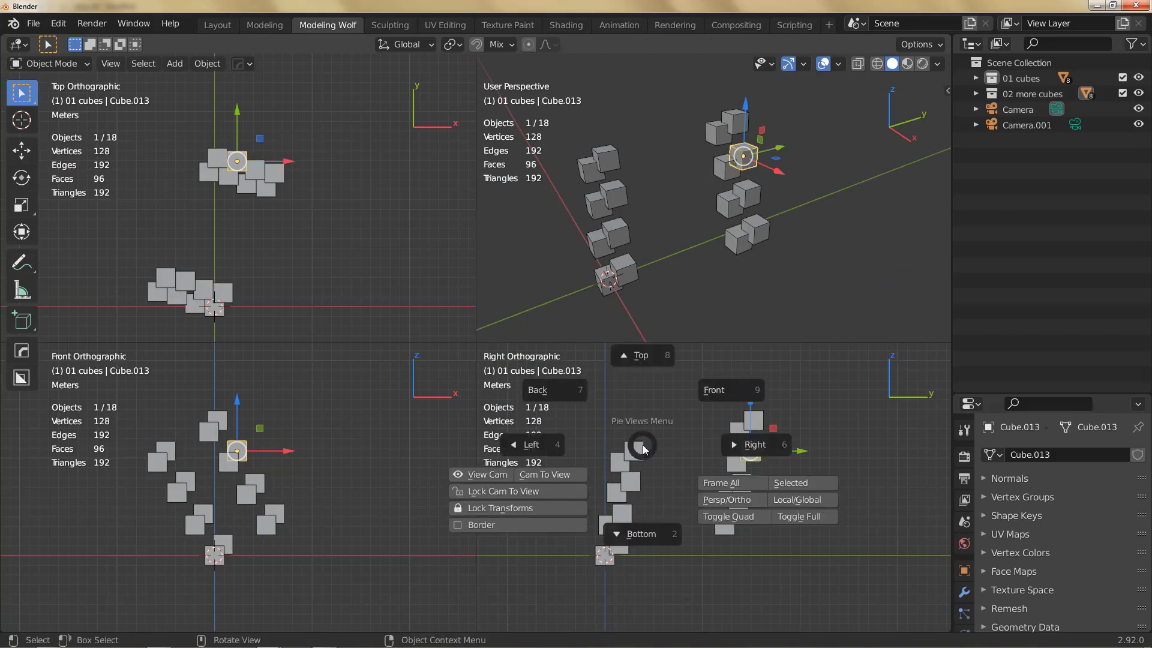
left_click(722, 517)
Step: Maximize the viewport area and restore it with Toggle Full of the Pie Views menu, and repeat with the direct maximize command
key("grave")
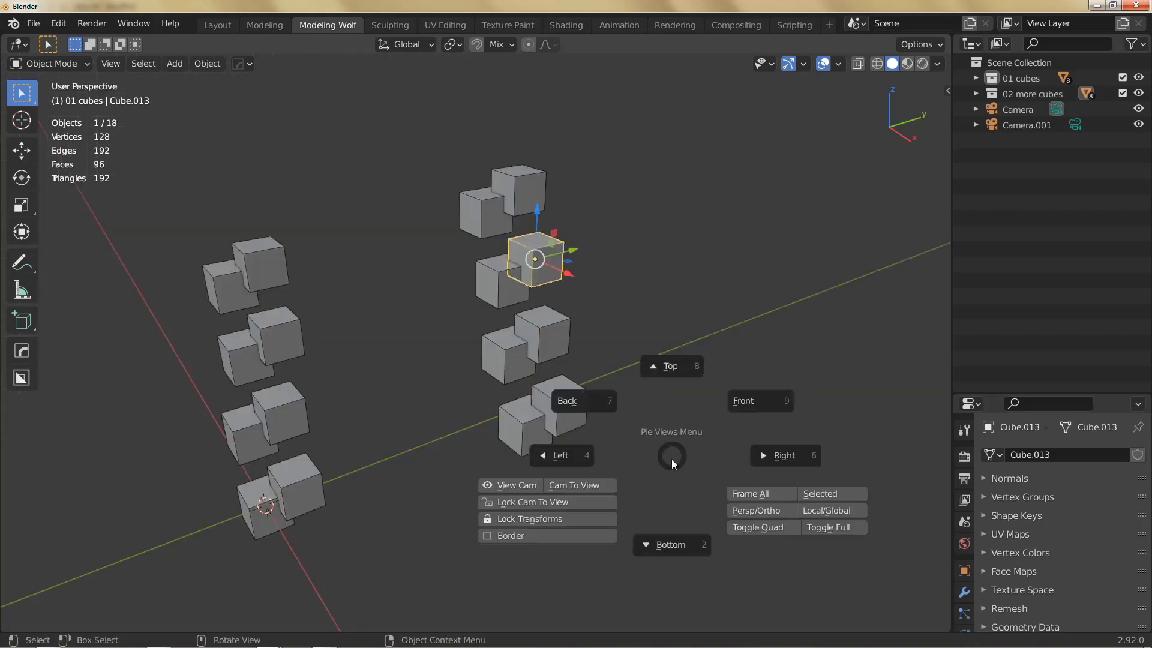
left_click(824, 527)
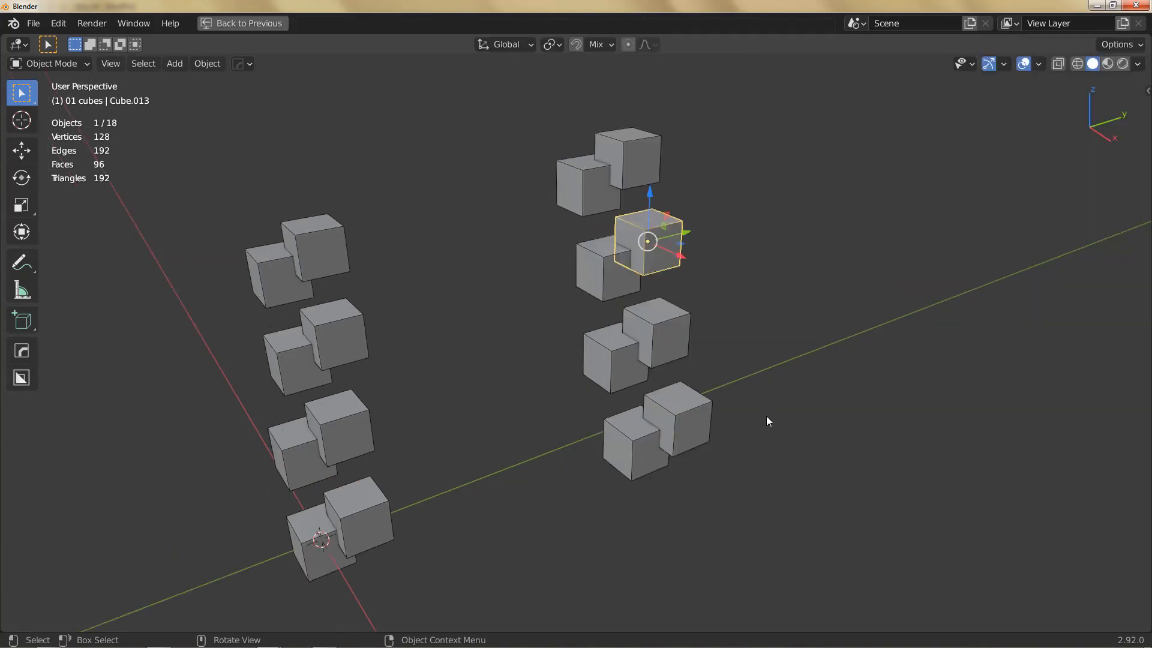
key("grave")
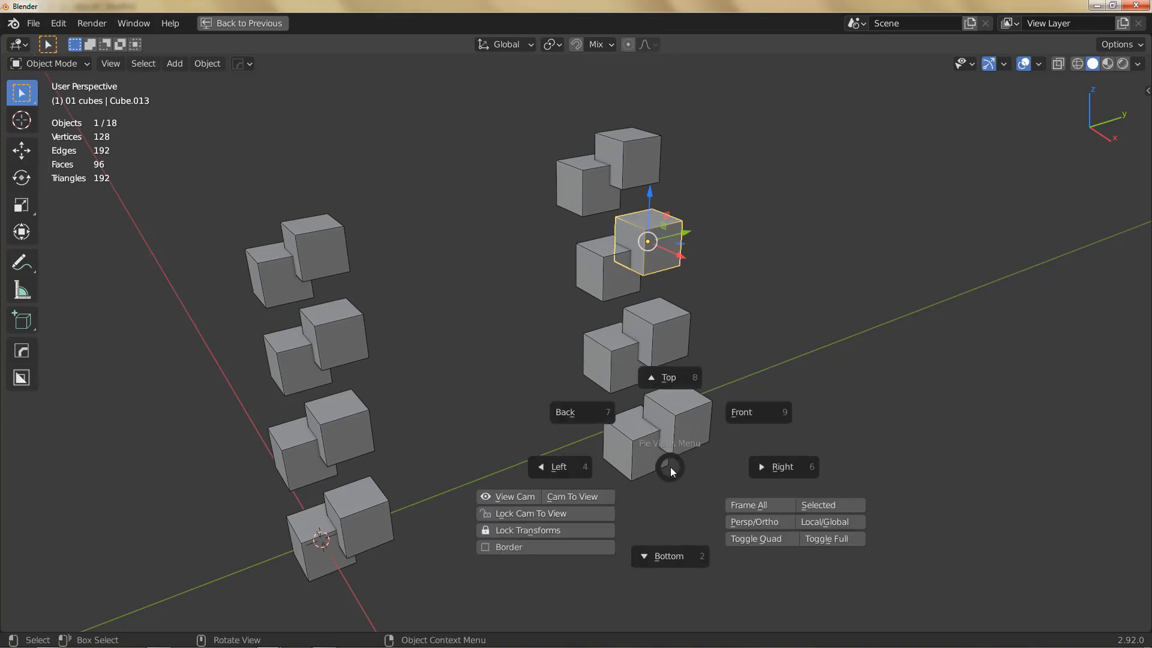
left_click(814, 539)
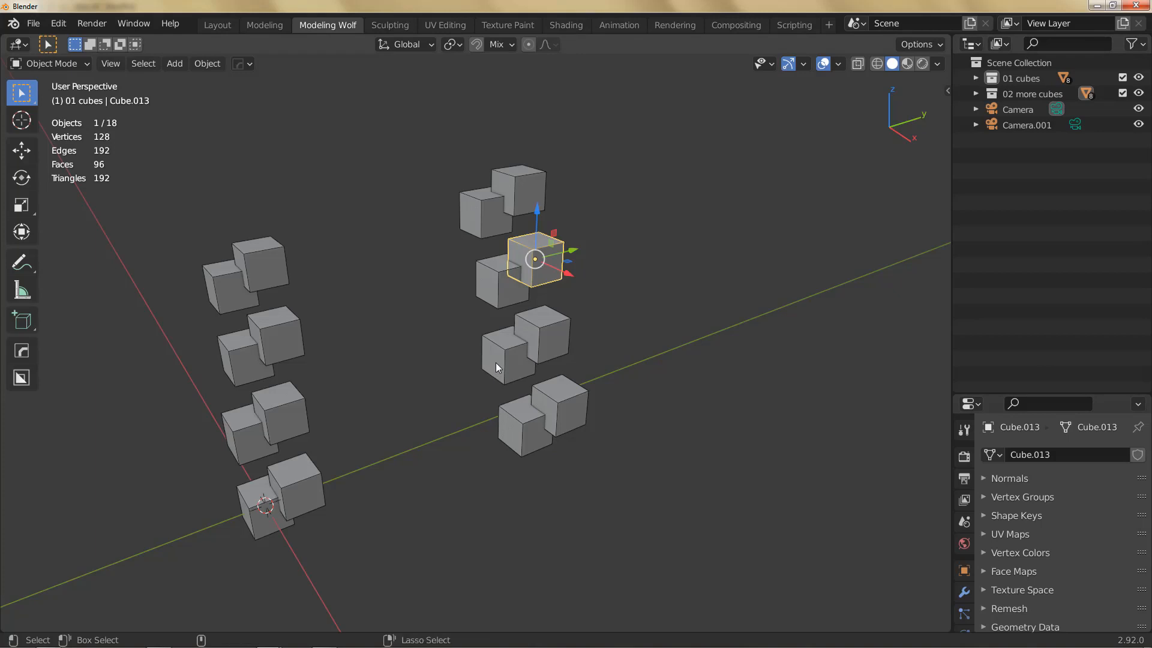
key("ctrl+space")
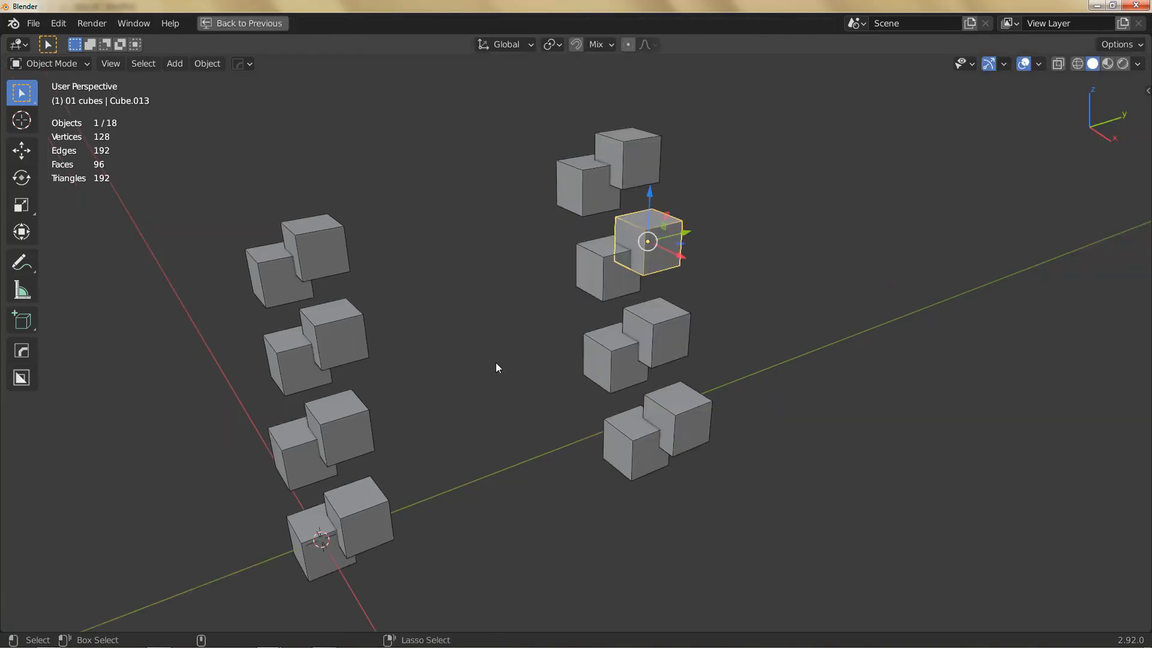
key("ctrl+space")
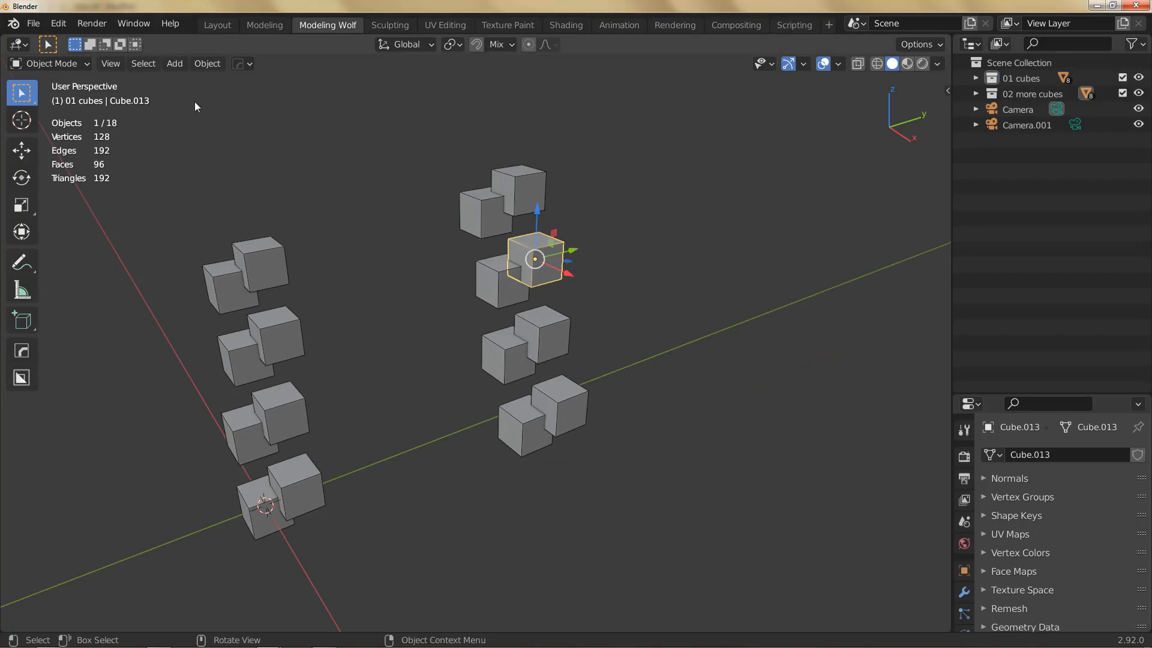
Step: Compare Toggle Full in the Pie Views menu with the Toggle Maximize Area and Toggle Fullscreen Area commands for the viewport
left_click(110, 65)
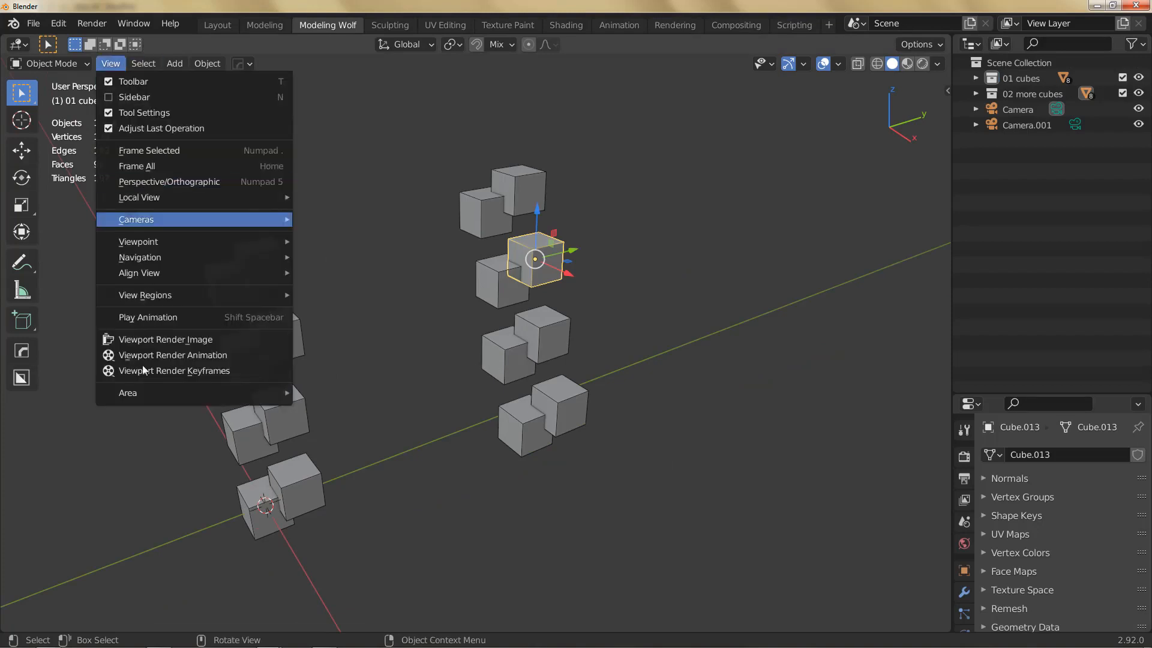
mouse_move(174, 391)
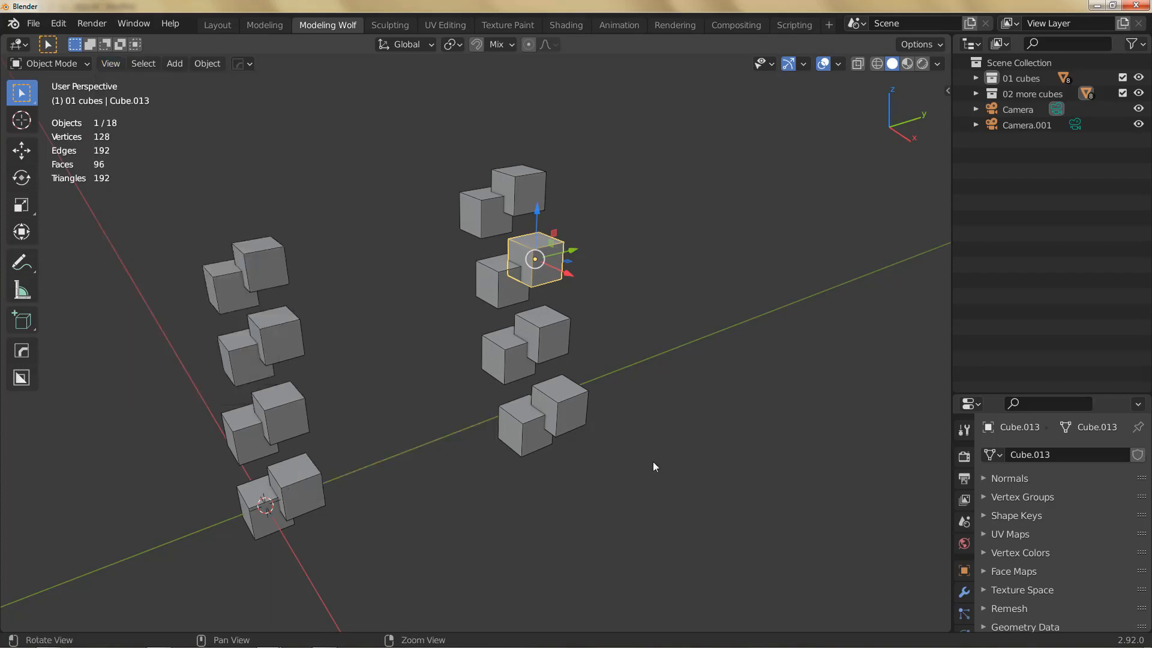
key("grave")
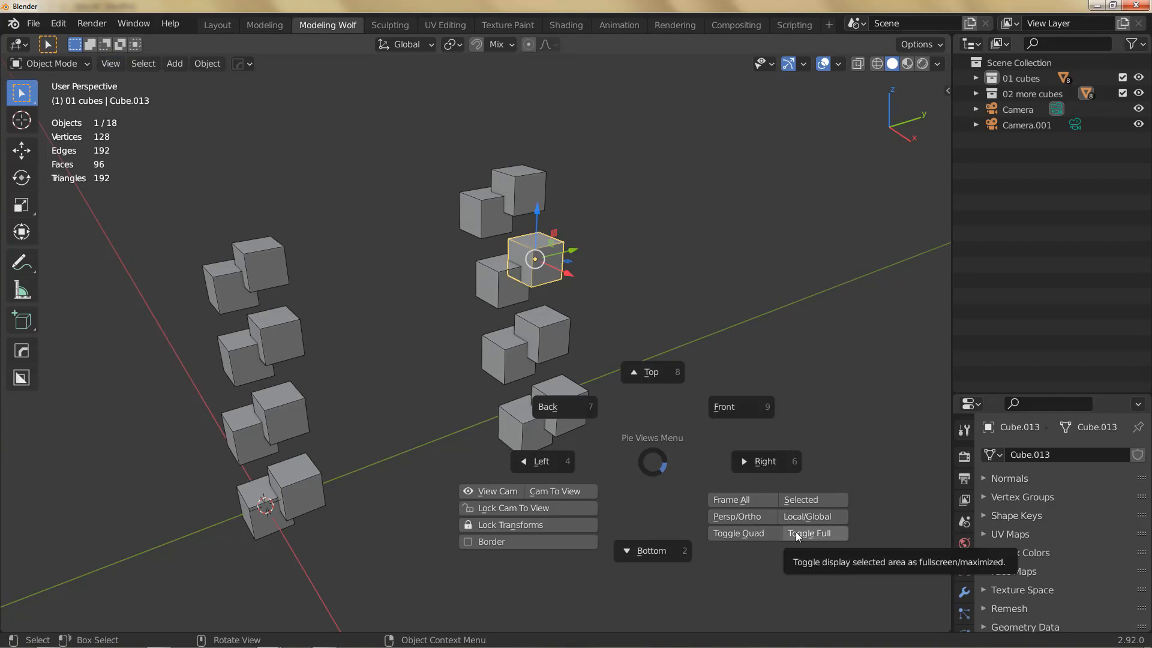
key("Escape")
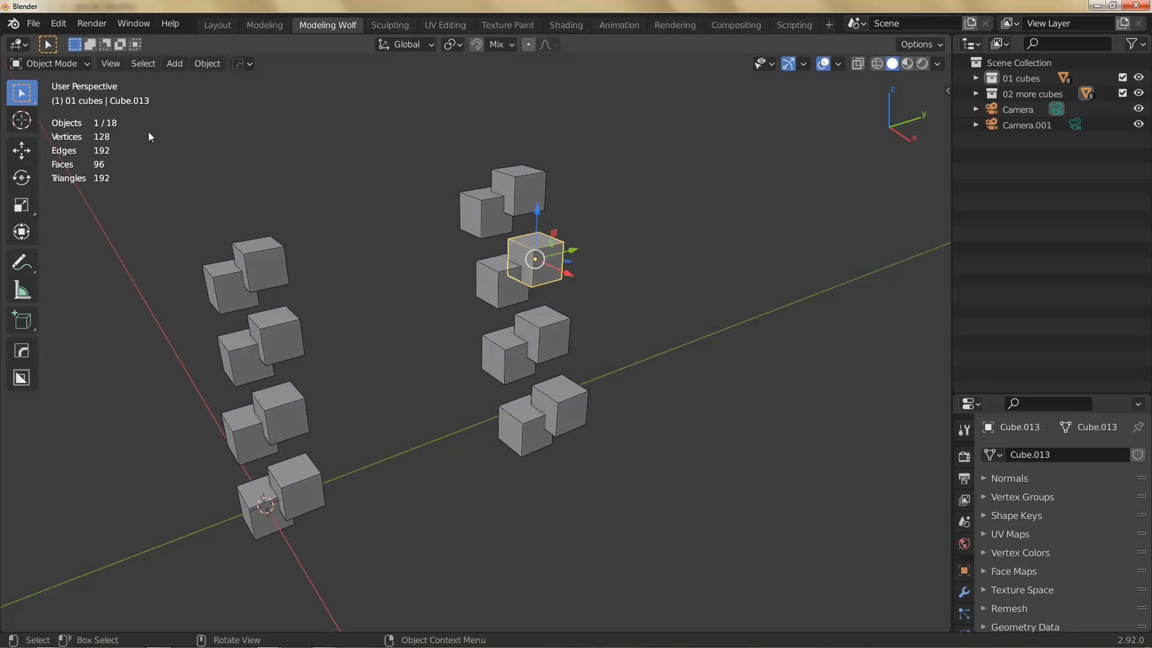
left_click(112, 63)
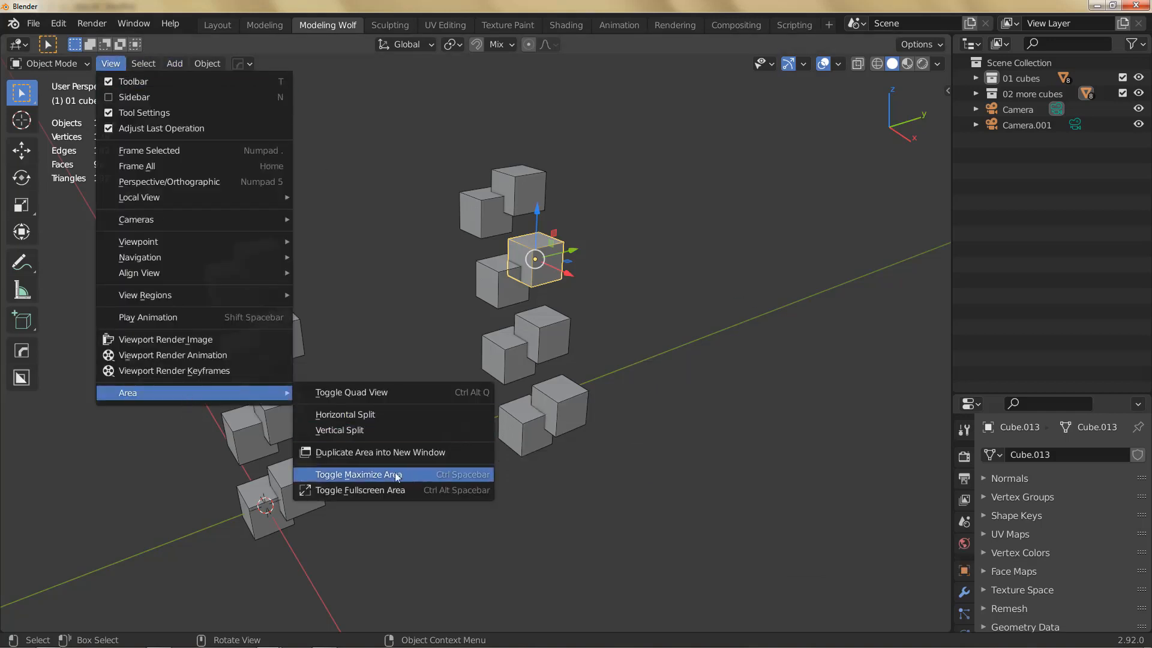
key("Escape")
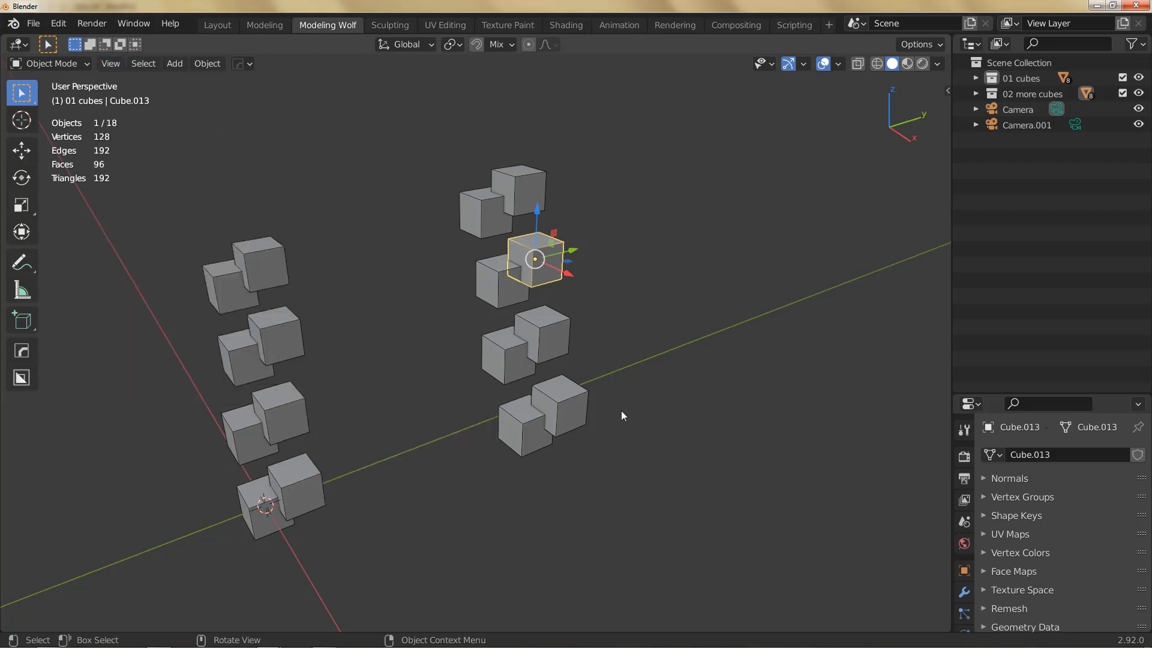
middle_click_drag(507, 343, 578, 342, "shift")
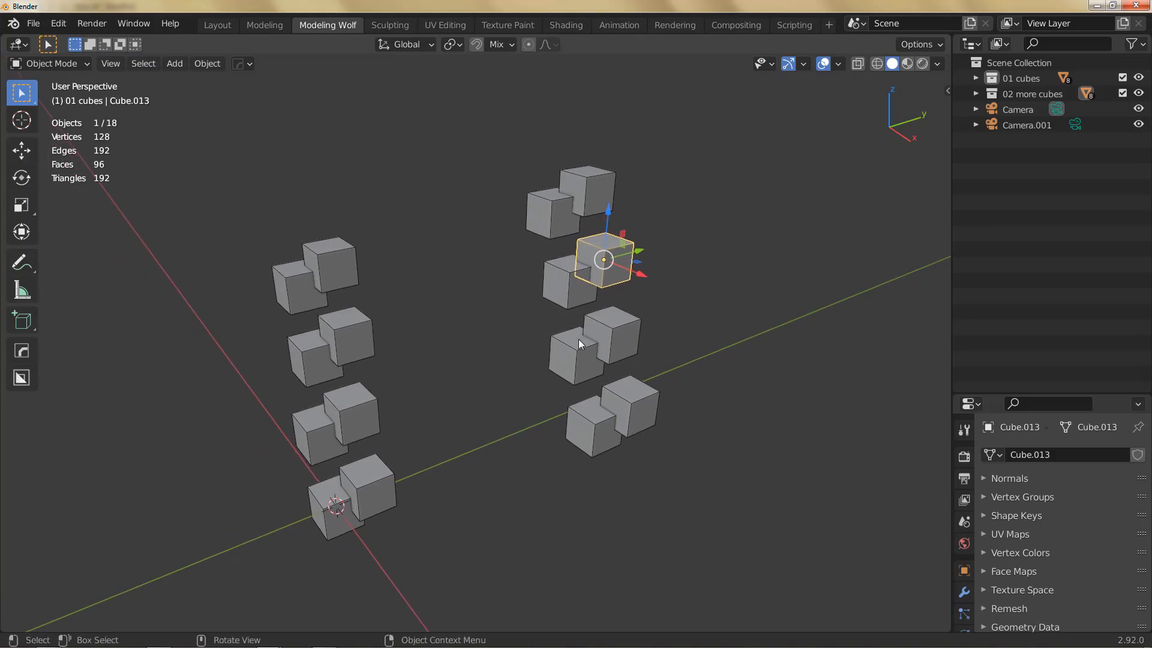
key("q")
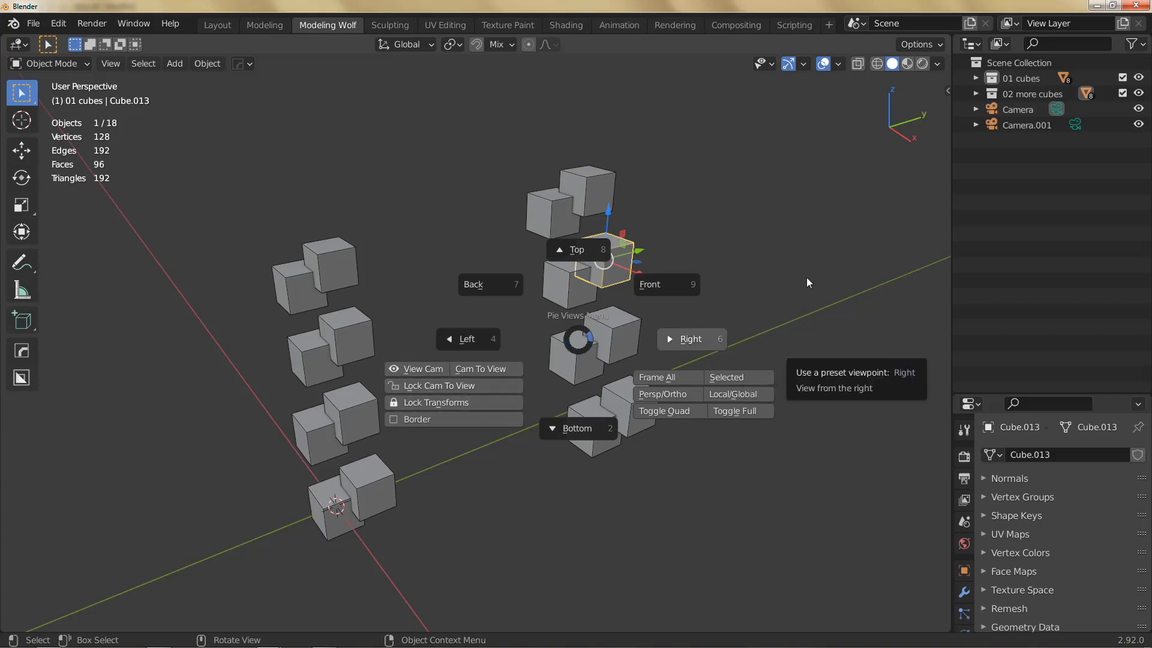
key("Escape")
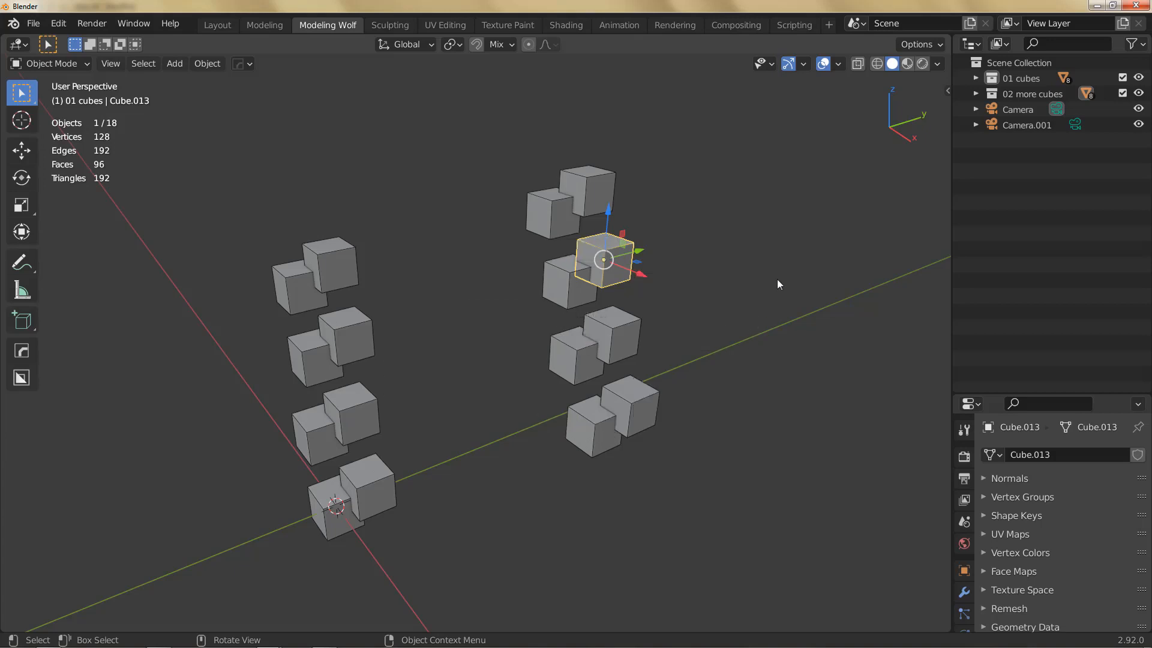
Step: Delete the two cameras, Camera and Camera.001, from the scene
left_click(1013, 108)
left_click(1020, 127, "shift")
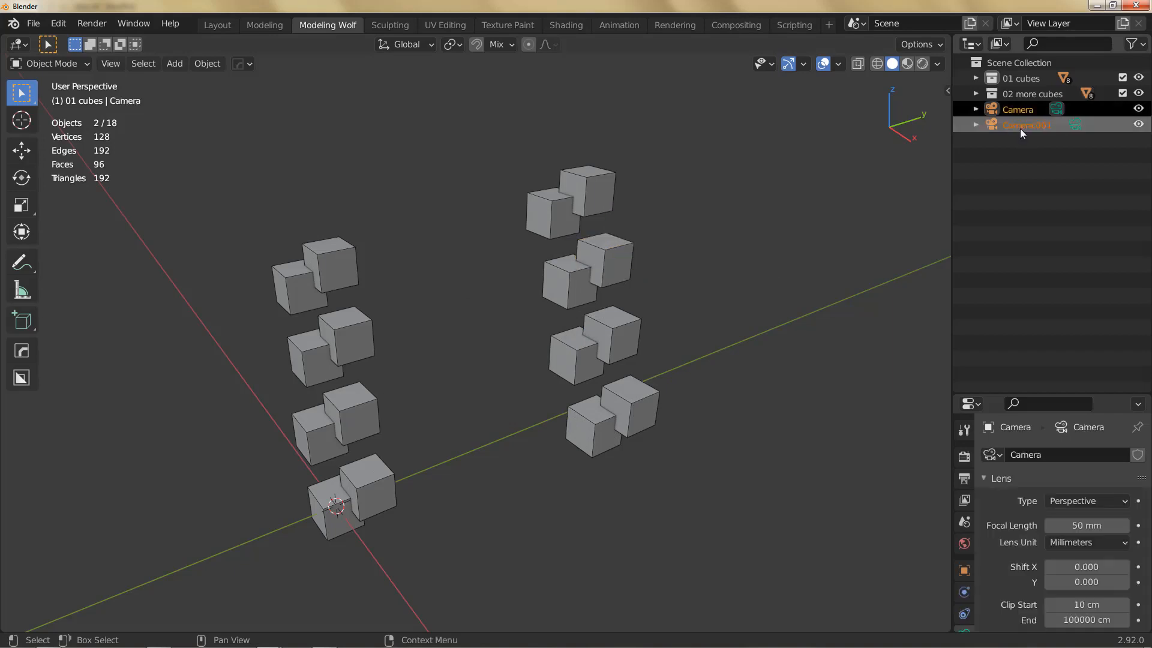
key("x")
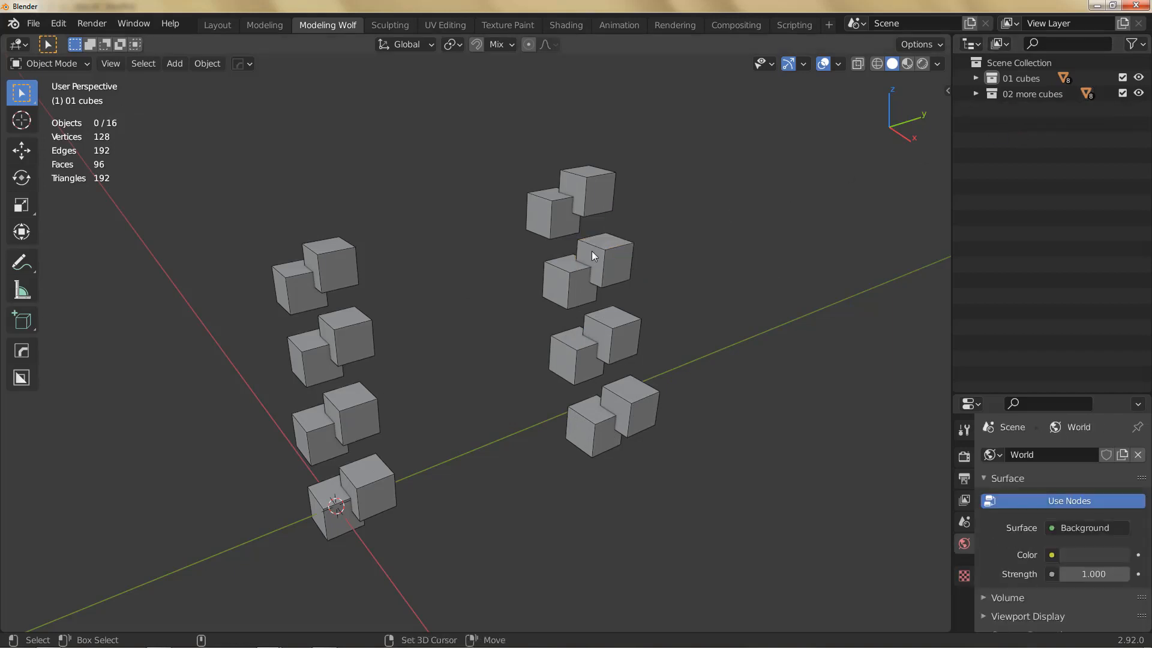
Step: Add a new camera to the scene at the 3D cursor
key("shift+a")
left_click(532, 484)
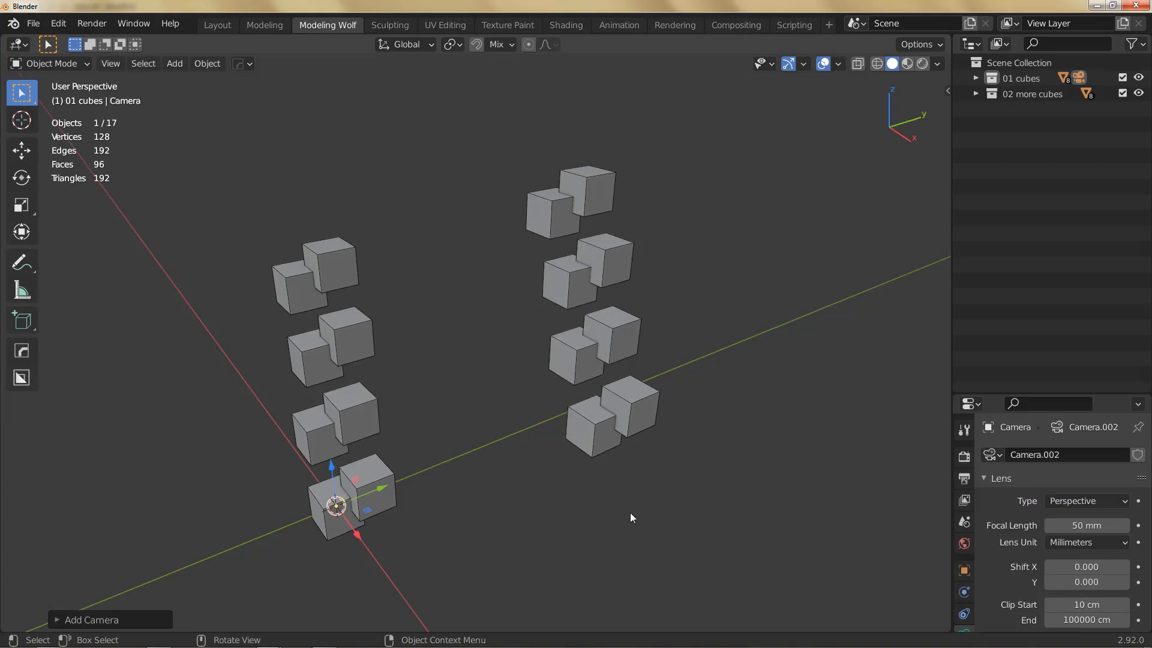
middle_click_drag(444, 421, 472, 358, "shift")
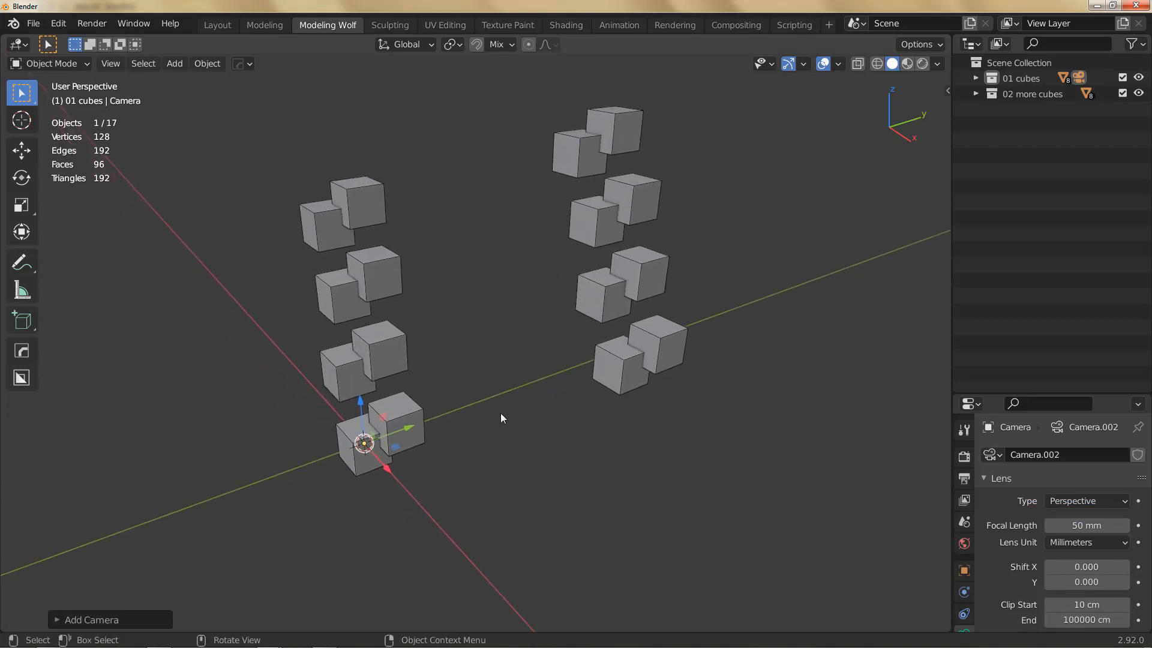
Step: Move the new camera out of the 01 cubes collection into the Scene Collection and select it
left_click(975, 77)
left_click_drag(1028, 92, 1020, 307)
left_click(975, 78)
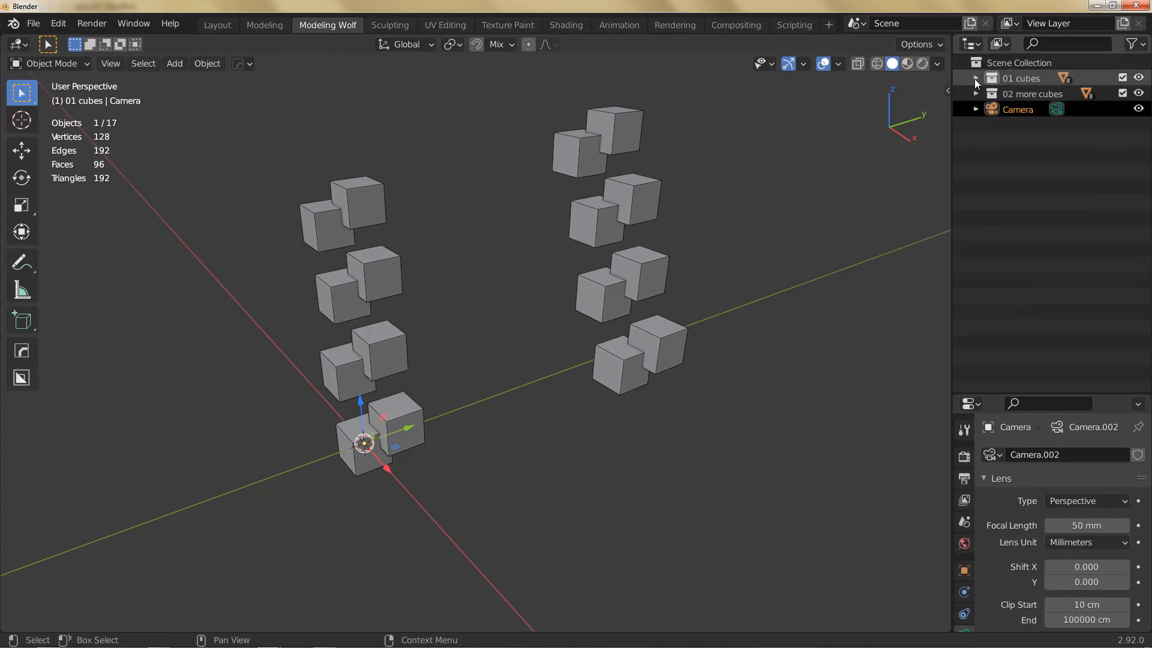
left_click(1002, 59)
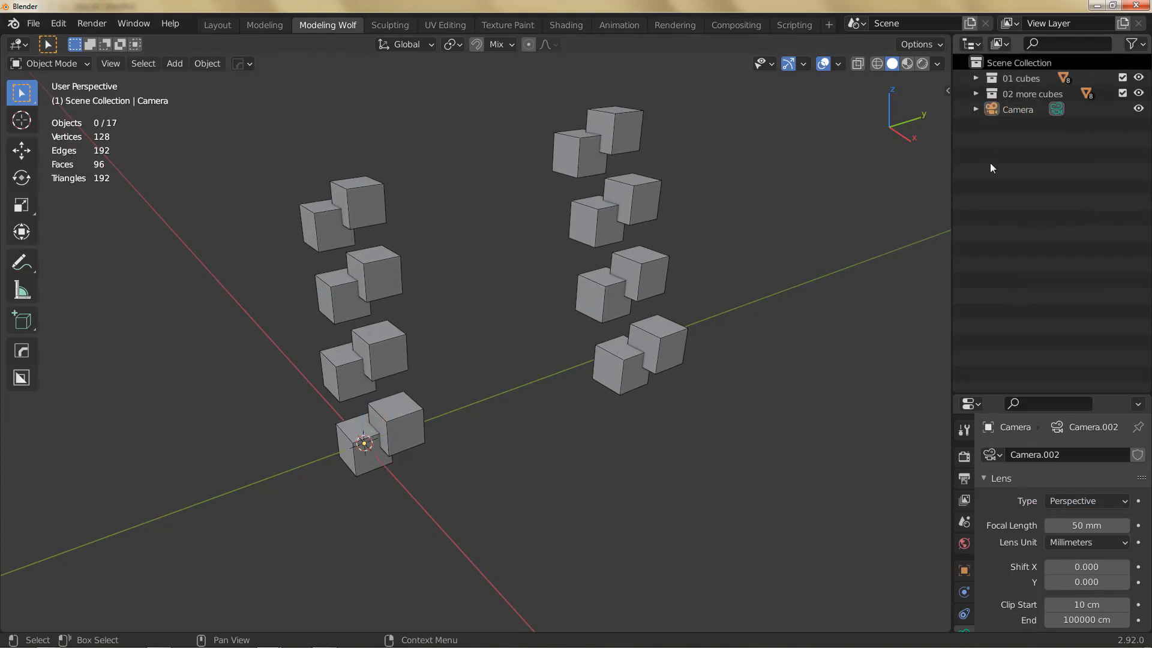
left_click(1018, 110)
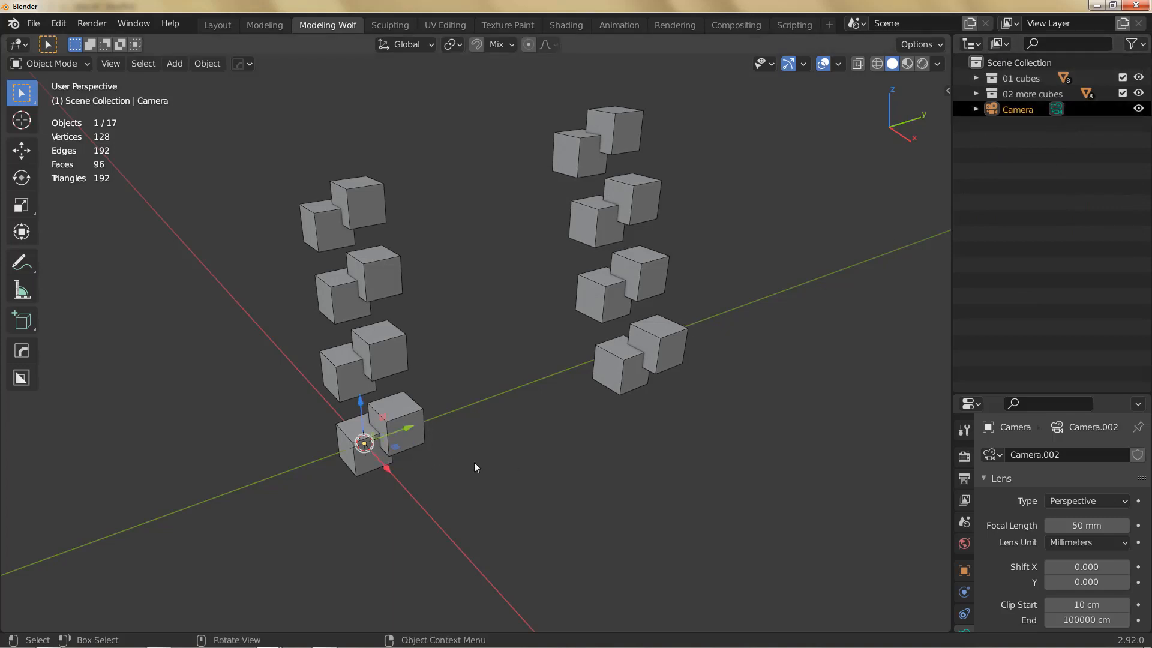
Step: Align the camera to the current view with Cam To View, and toggle out of and back into the camera view
key("grave")
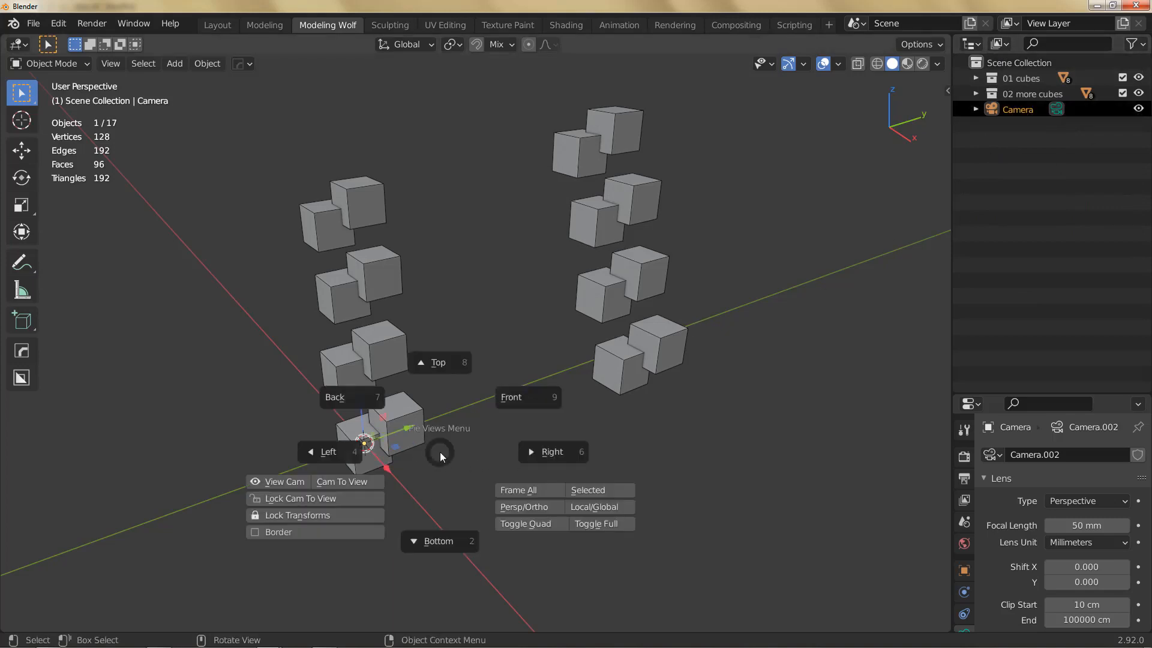
left_click(346, 482)
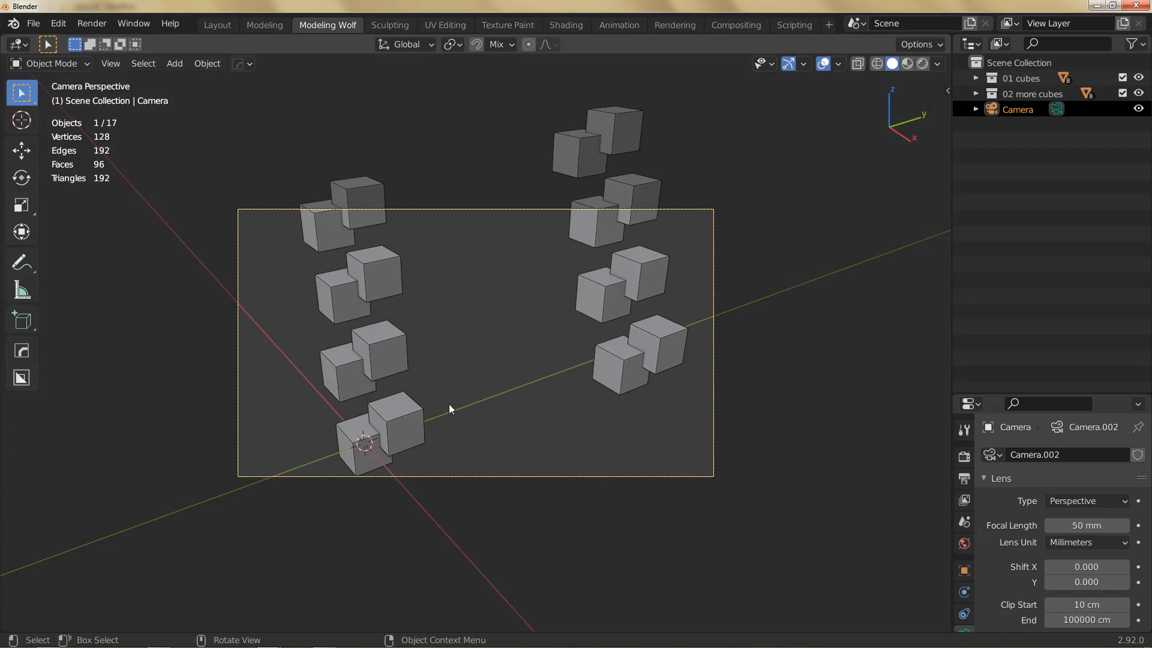
key("grave")
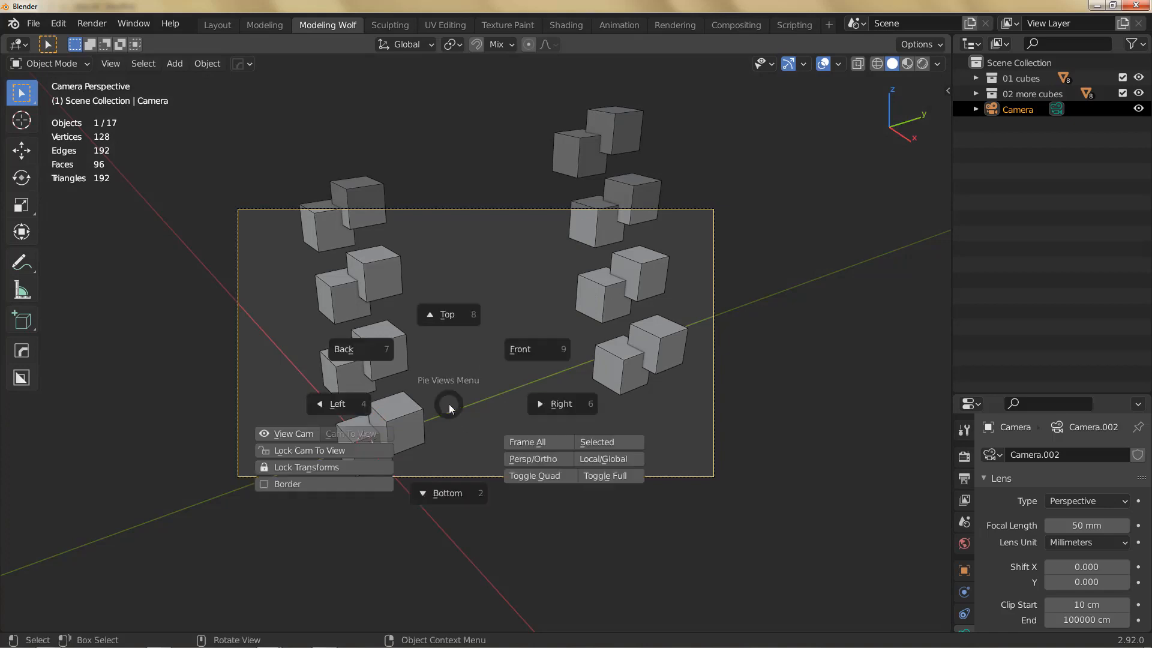
left_click(301, 434)
key("grave")
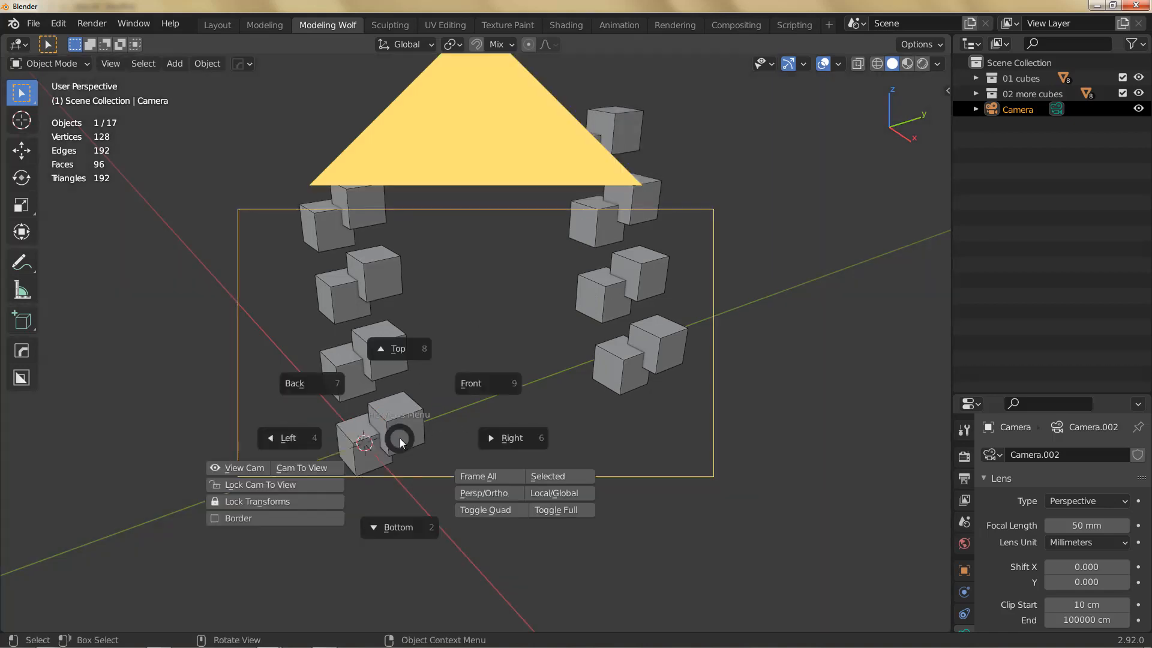
left_click(252, 469)
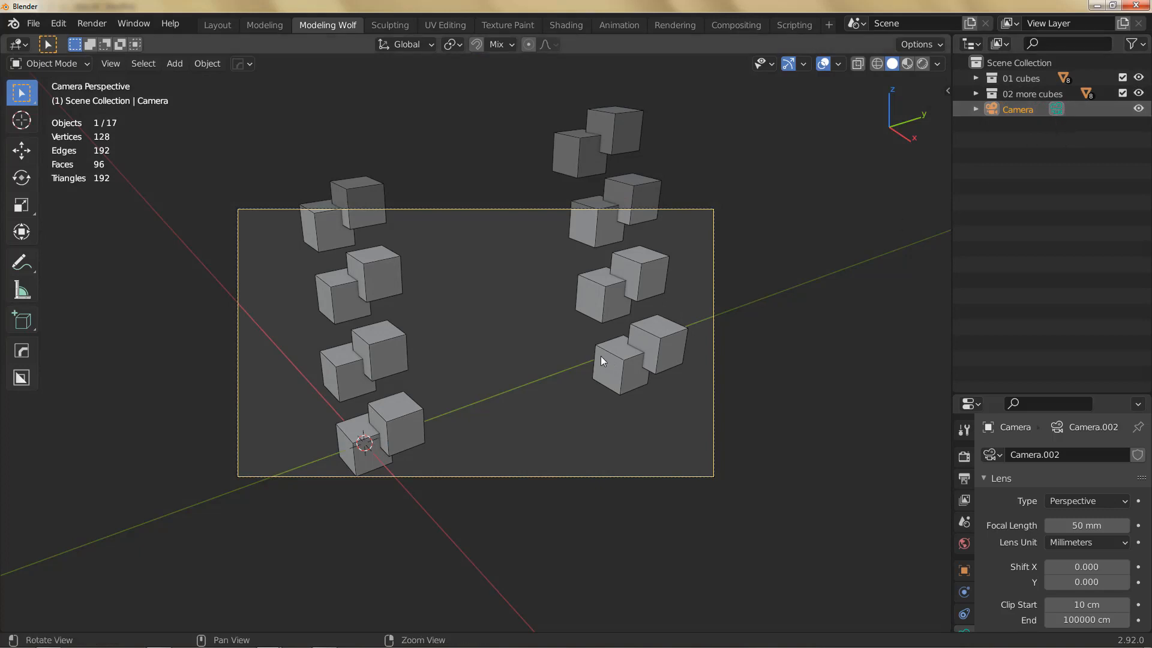
Step: Enable Lock Cam To View and reframe the camera farther back from the cubes by navigating the view
key("grave")
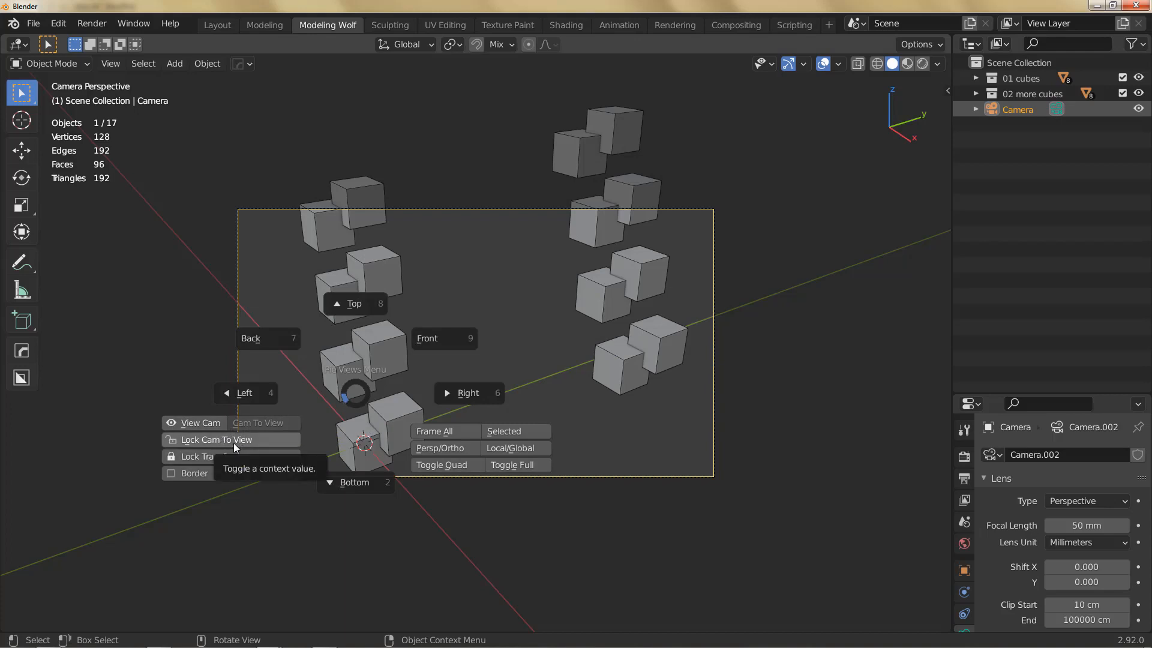
left_click(233, 442)
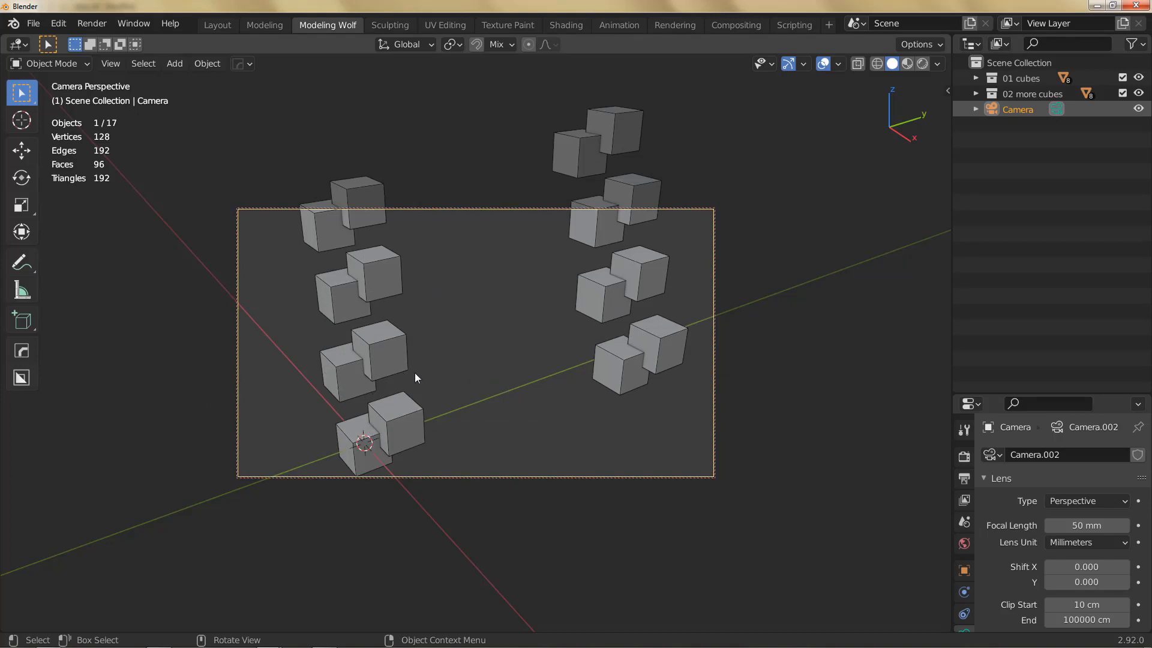
middle_click_drag(522, 327, 471, 334)
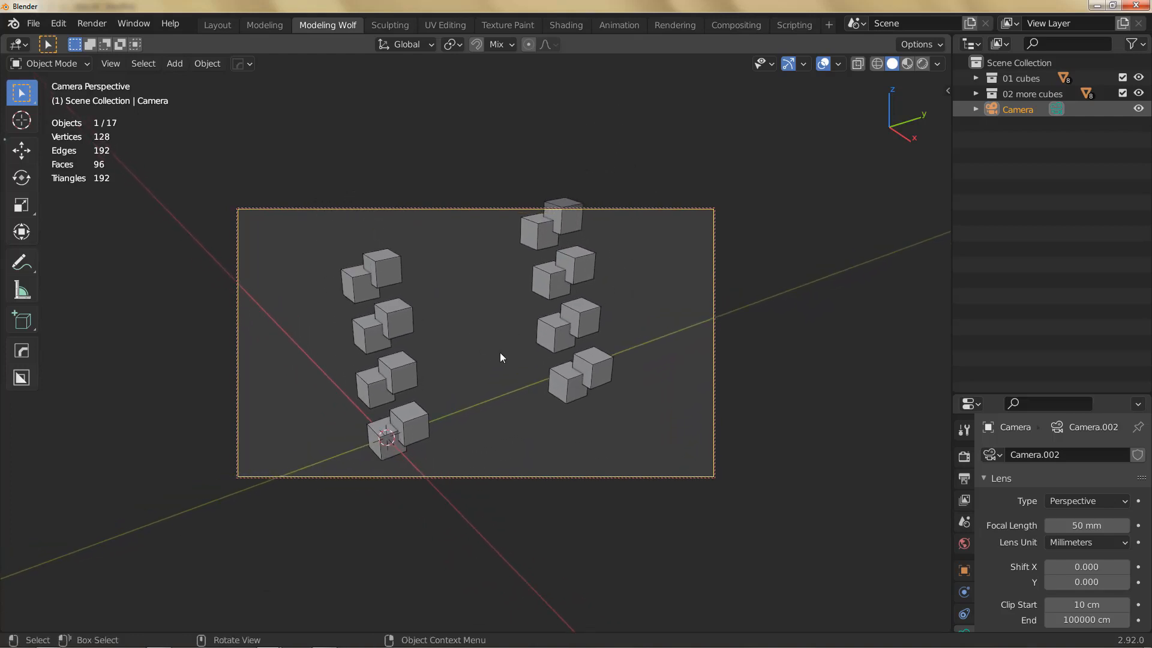
Step: Show the viewport's View Lock settings with the Camera to View option
left_click(945, 91)
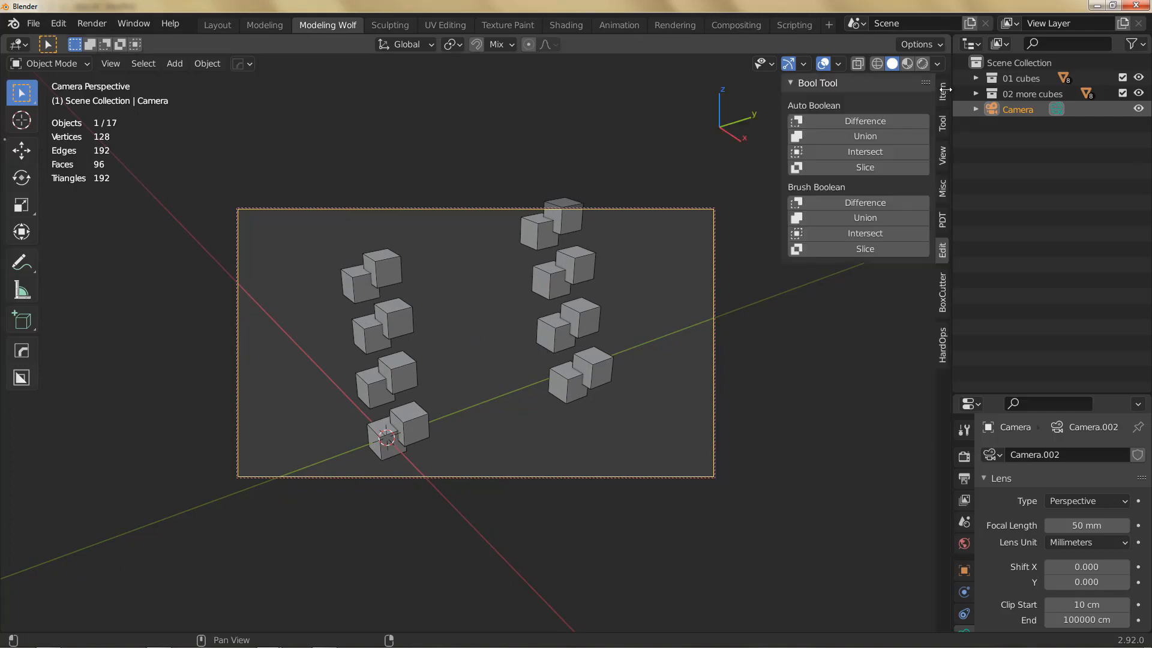
left_click(943, 157)
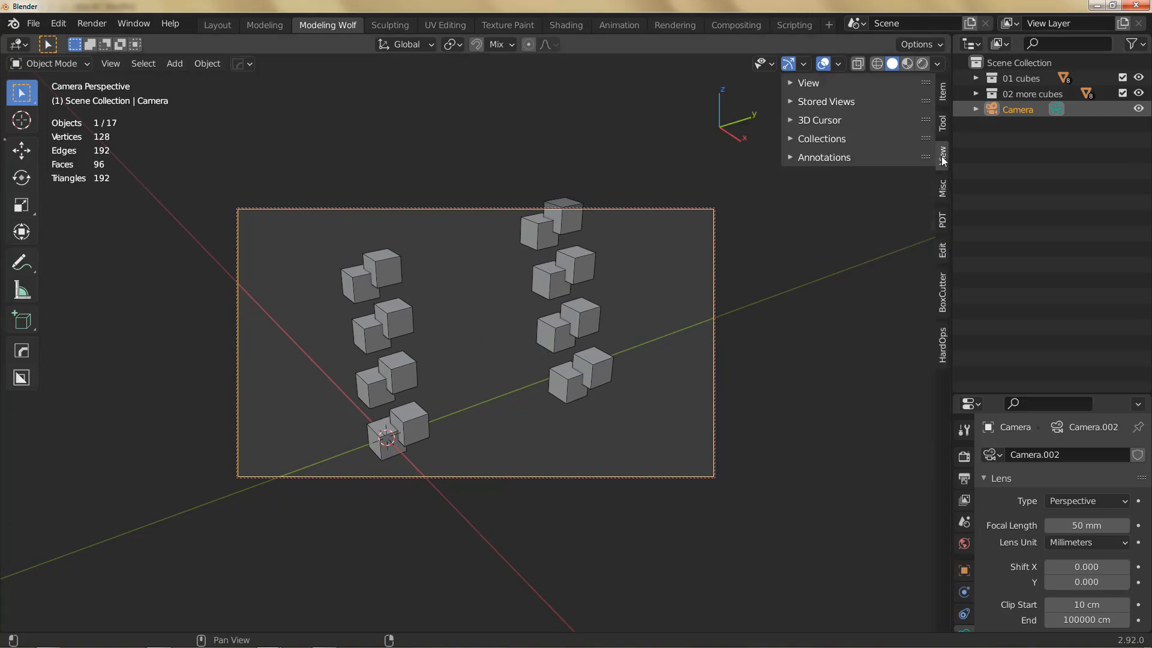
left_click(789, 85)
left_click(794, 214)
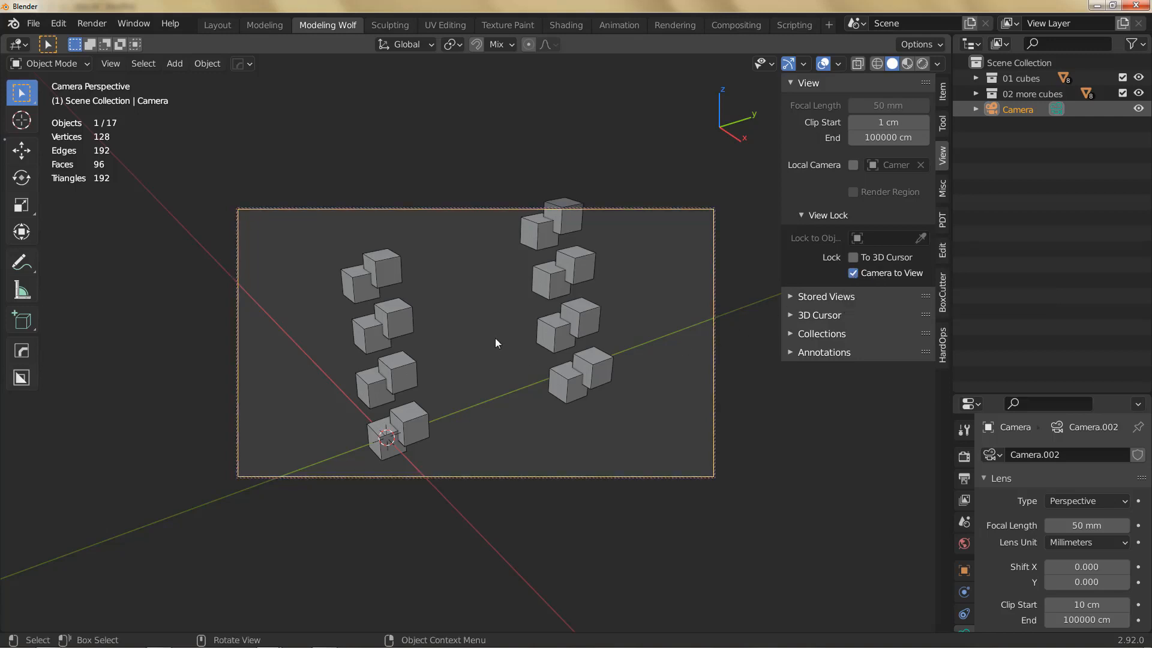
Step: Turn off Lock Cam to View and enable the camera's Border through the Pie Views Menu
key("alt+q")
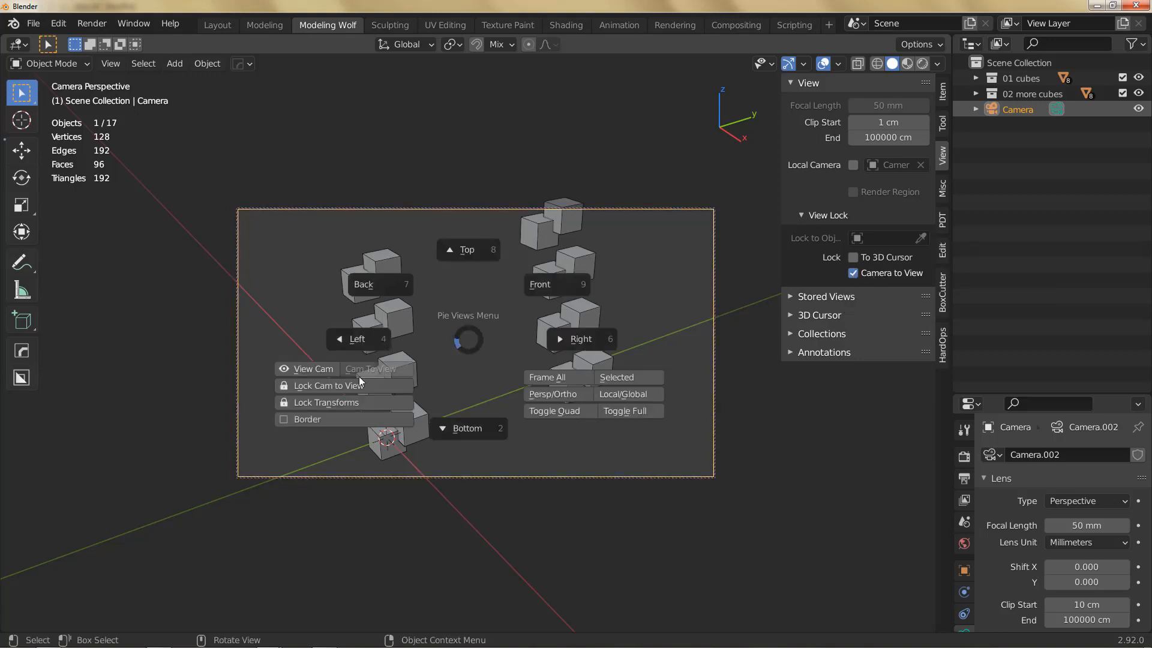
left_click(357, 386)
key("alt+q")
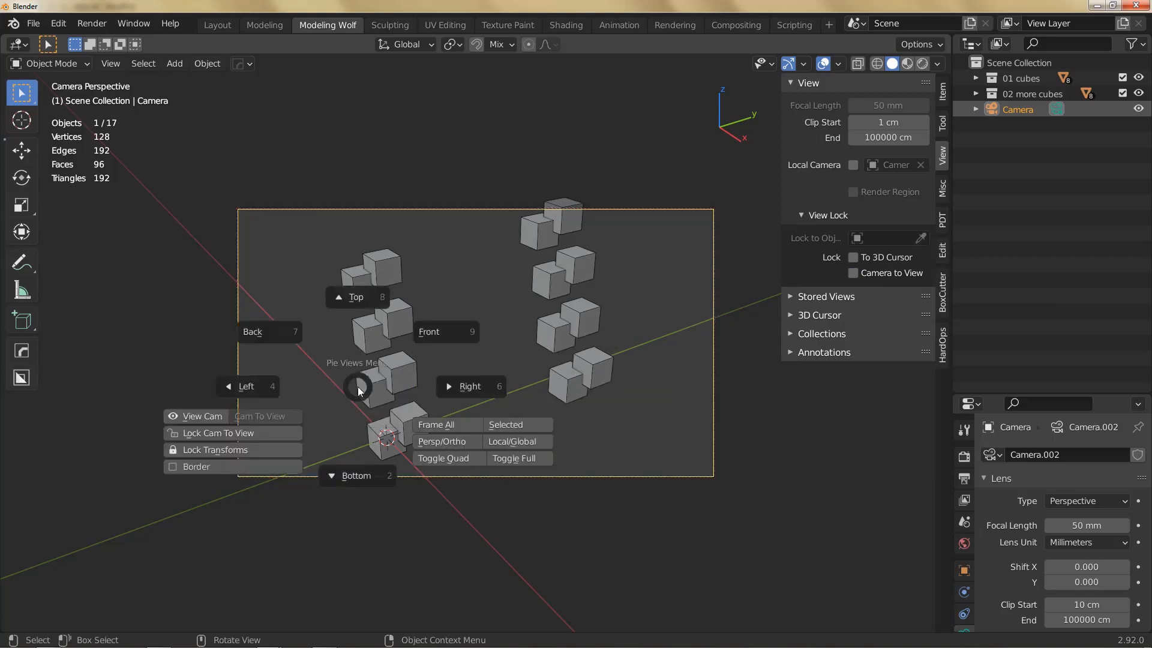
left_click(211, 466)
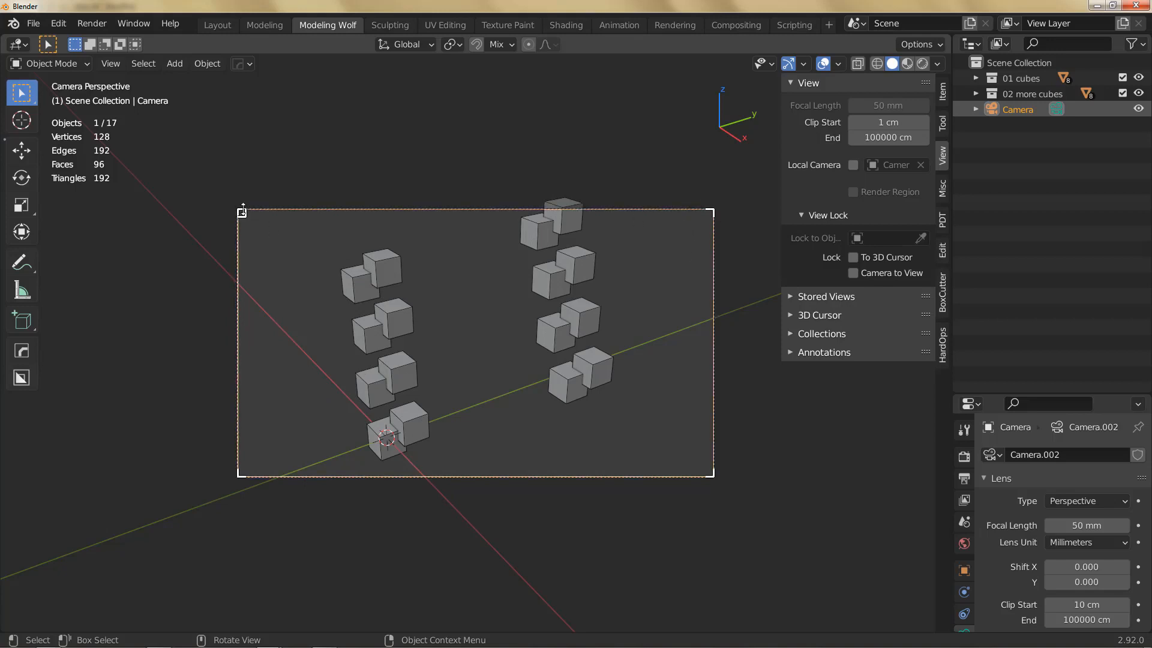
Step: Resize the render border's edges to enclose a smaller region in the middle of the camera frame
left_click_drag(703, 214, 456, 327)
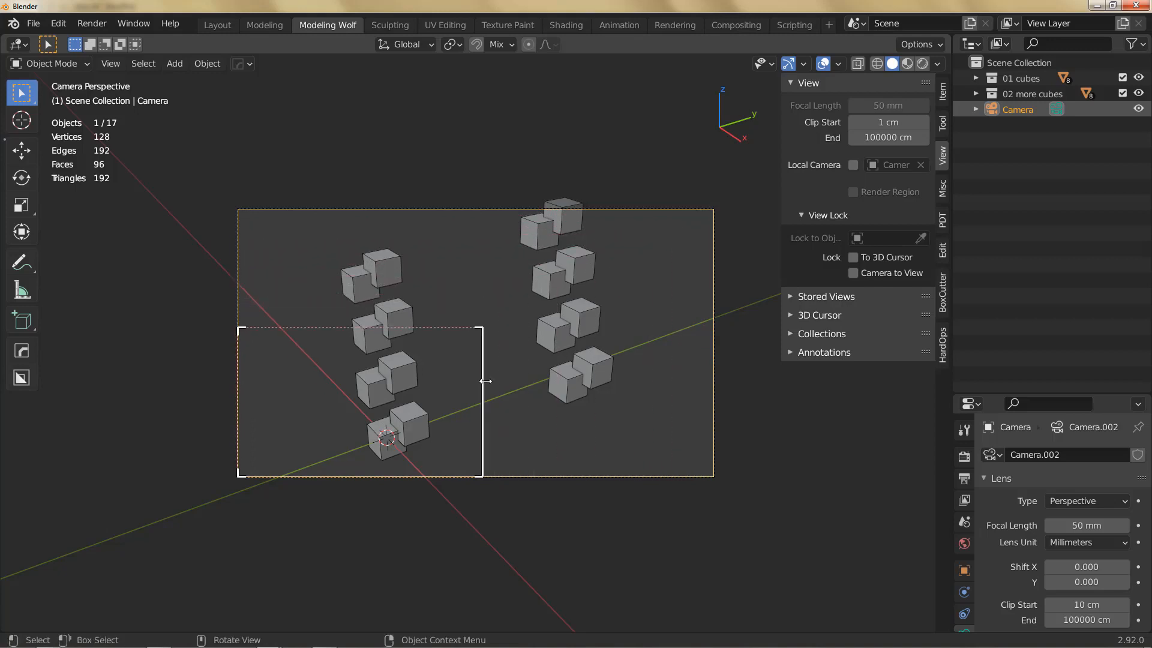
left_click_drag(486, 380, 557, 380)
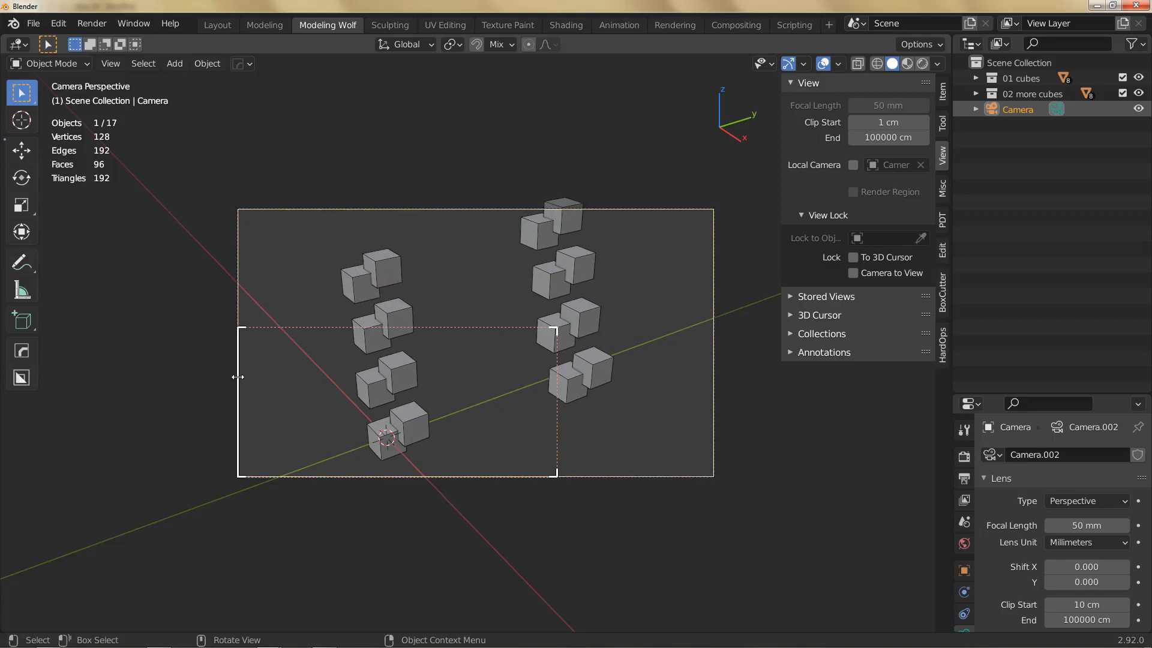
left_click_drag(238, 377, 399, 379)
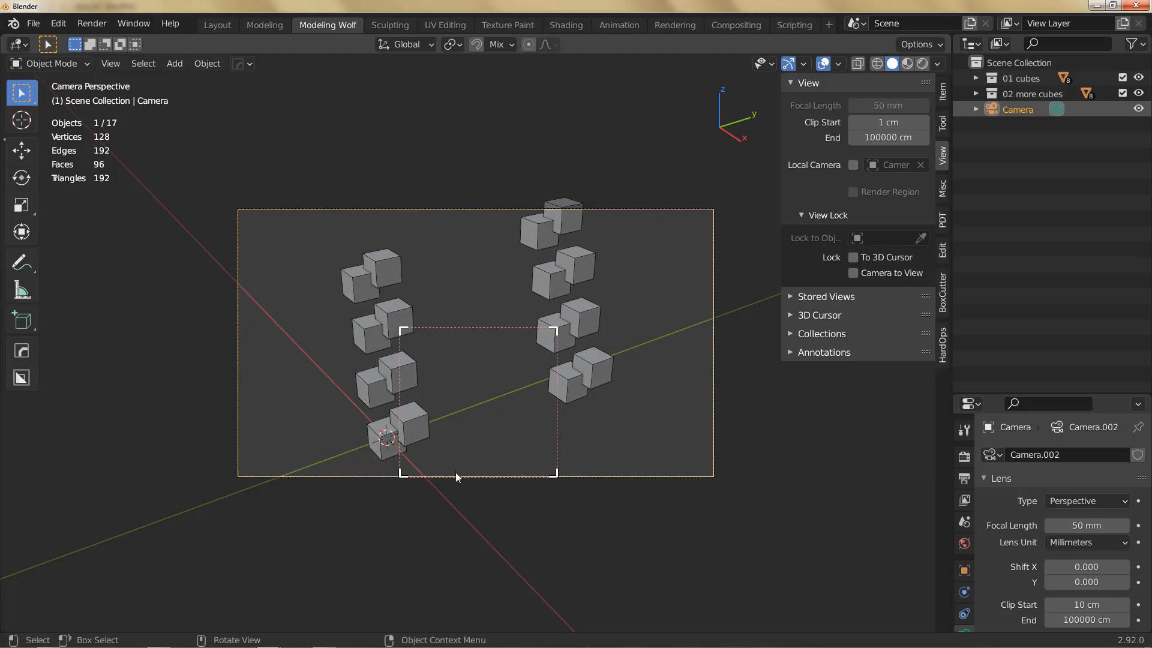
left_click_drag(456, 477, 455, 411)
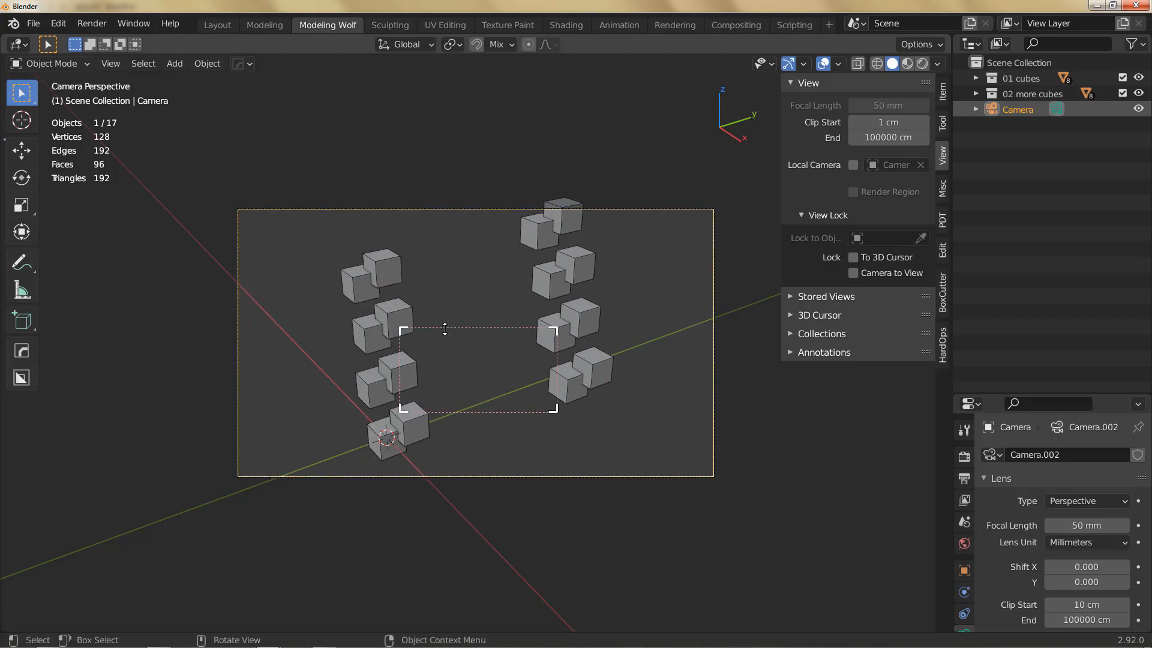
left_click_drag(444, 329, 444, 287)
left_click_drag(400, 351, 341, 351)
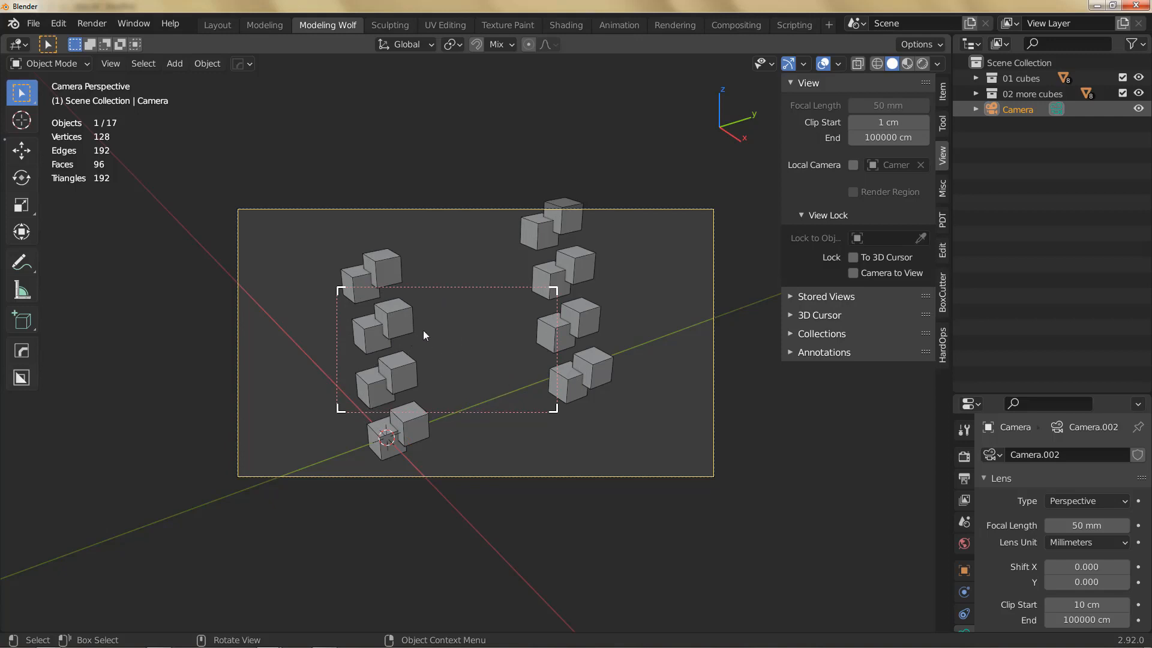
Step: Turn off Border and leave the camera view for the user perspective
key("q")
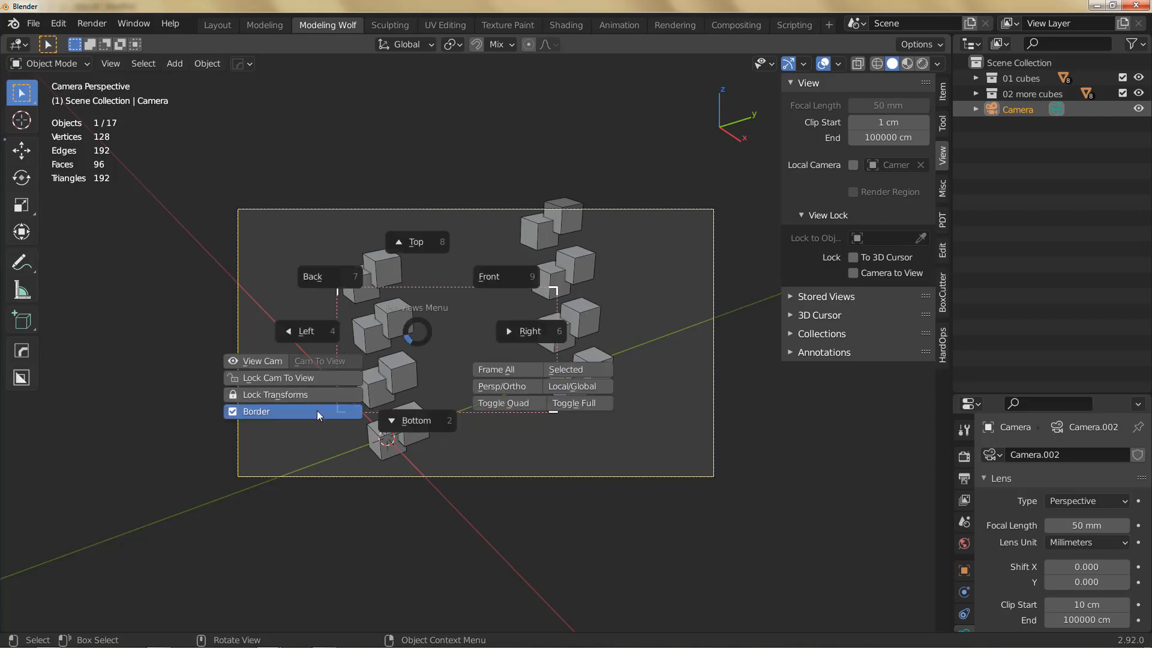
left_click(316, 411)
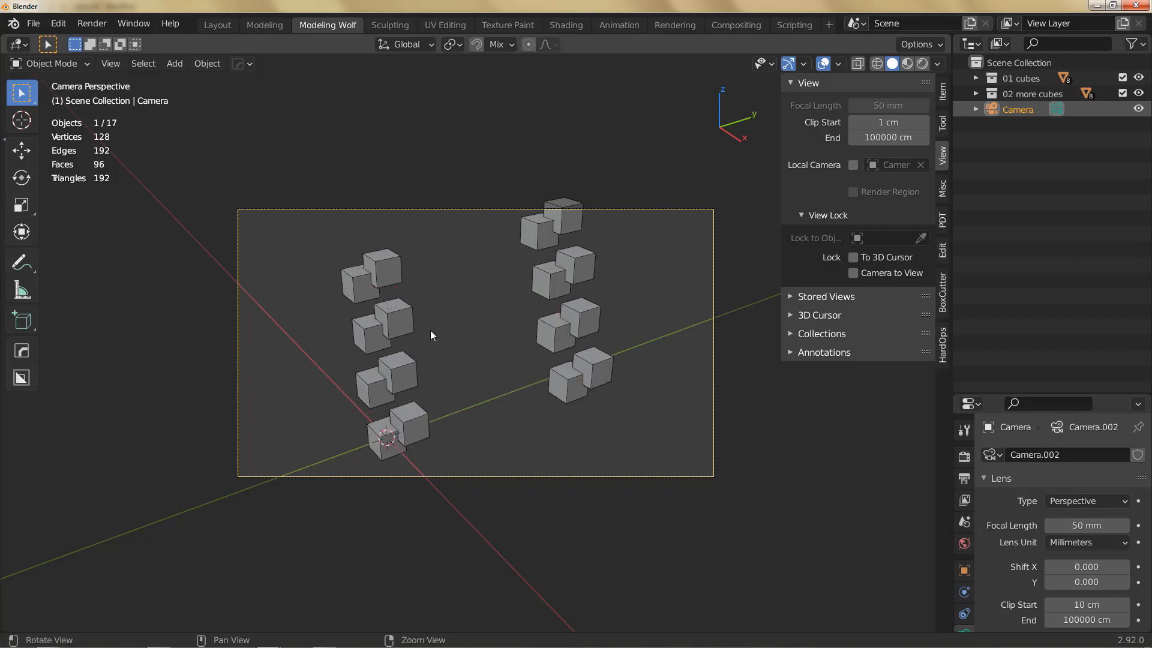
scroll(430, 330, "down", 1)
key("q")
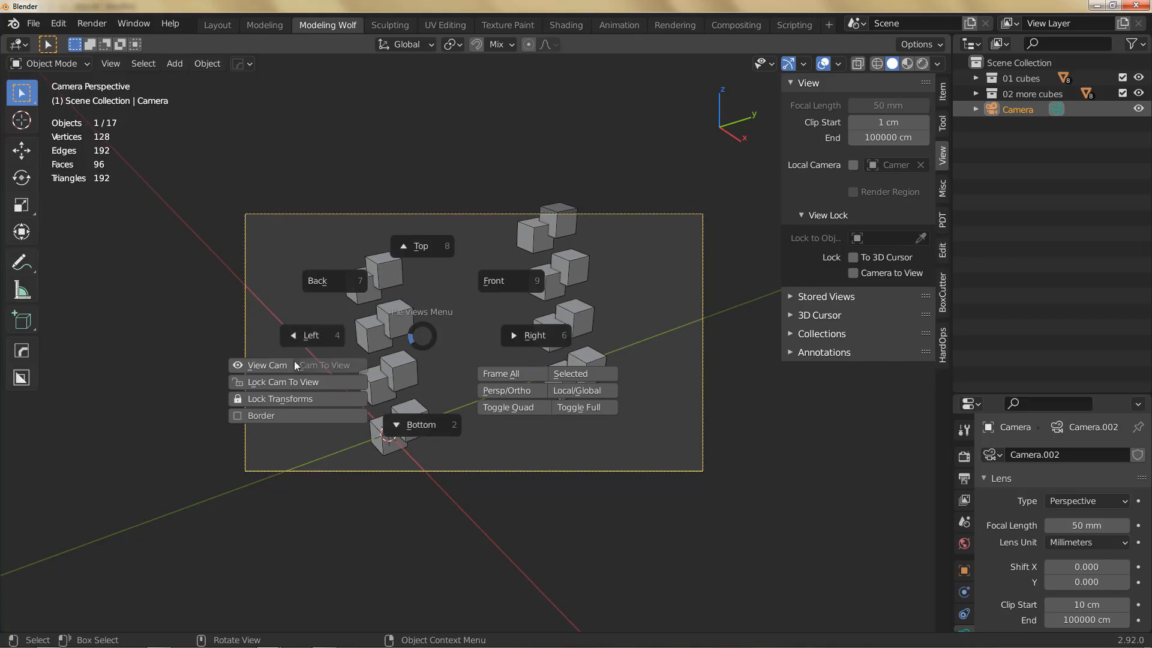
left_click(278, 366)
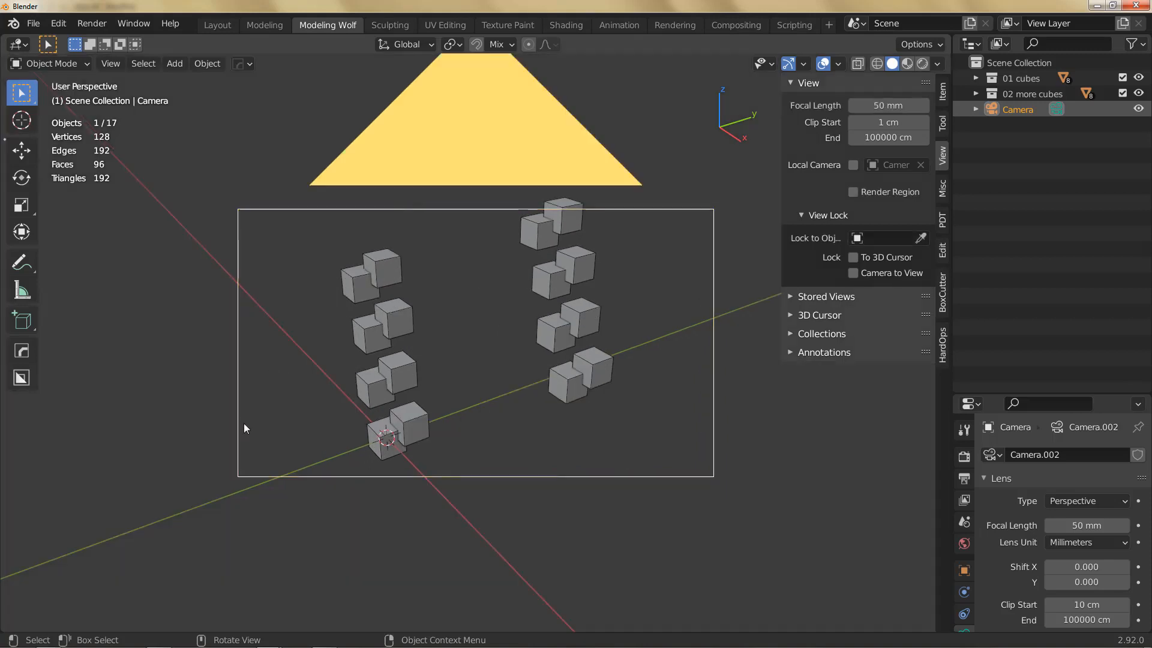
middle_click_drag(244, 423, 516, 335)
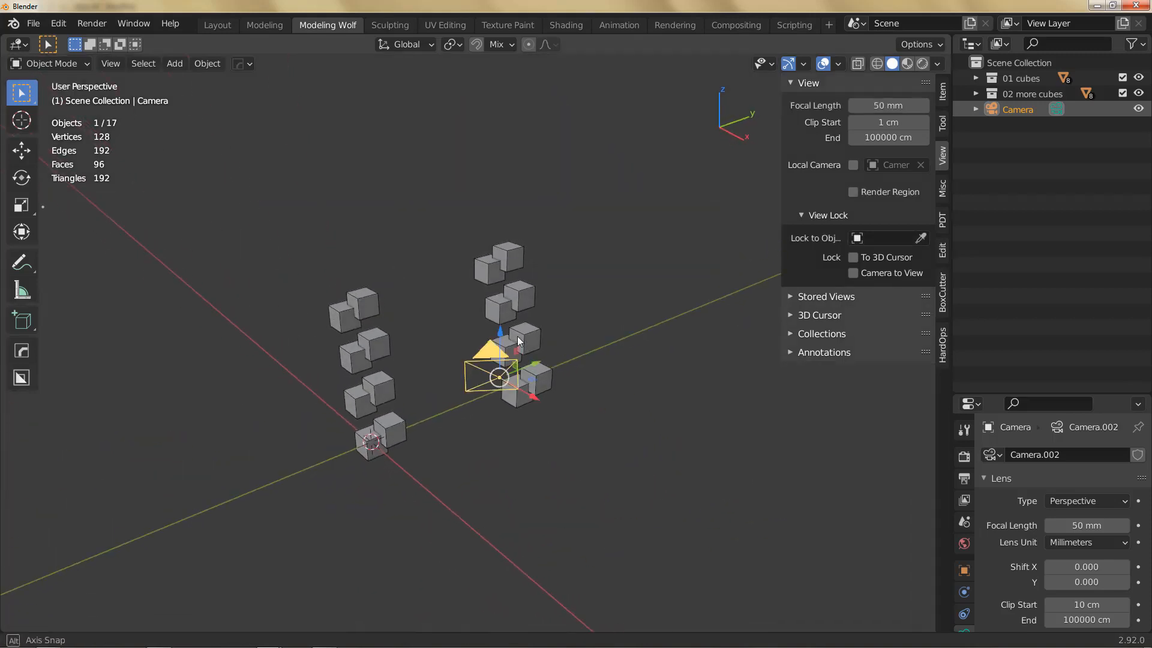
middle_click_drag(355, 356, 388, 329, "ctrl")
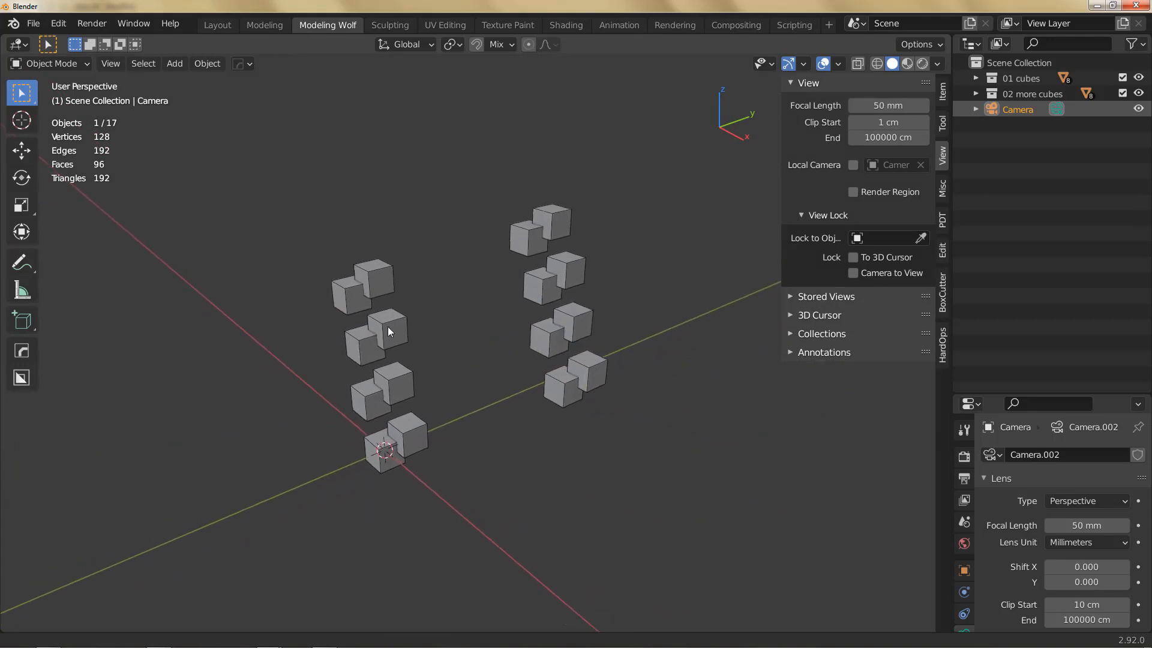
right_click_drag(374, 342, 427, 320, "alt")
middle_click_drag(387, 335, 380, 312, "alt")
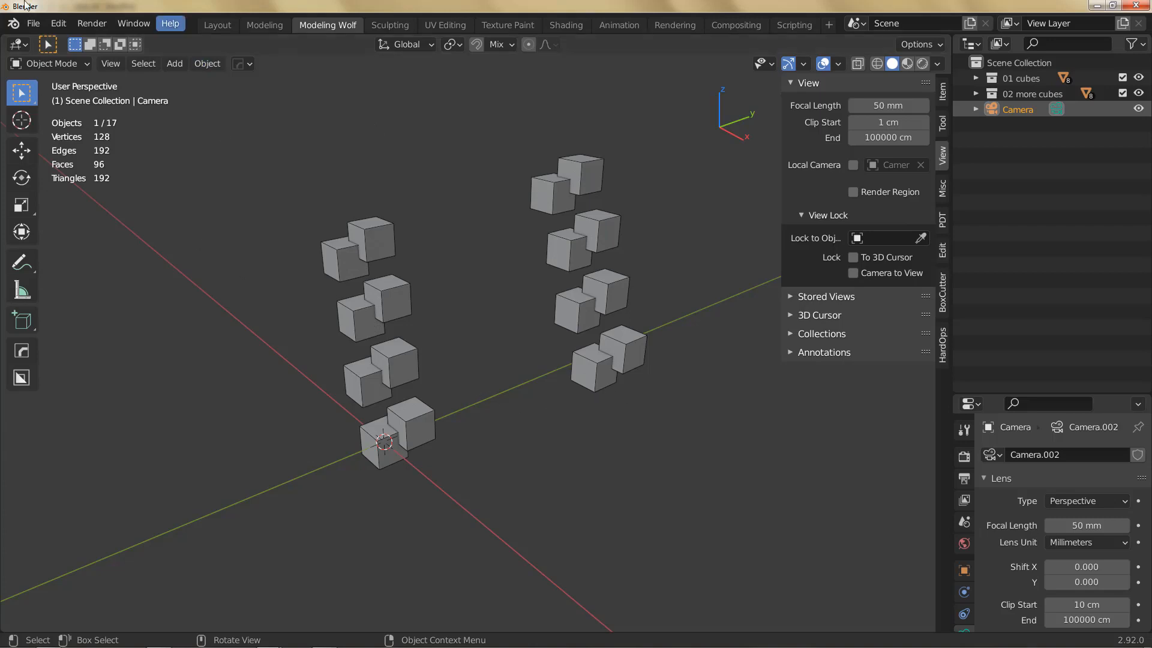
Step: Search the add-on preferences for "stored" and expand the details of the 3D View: Stored Views add-on
left_click(62, 26)
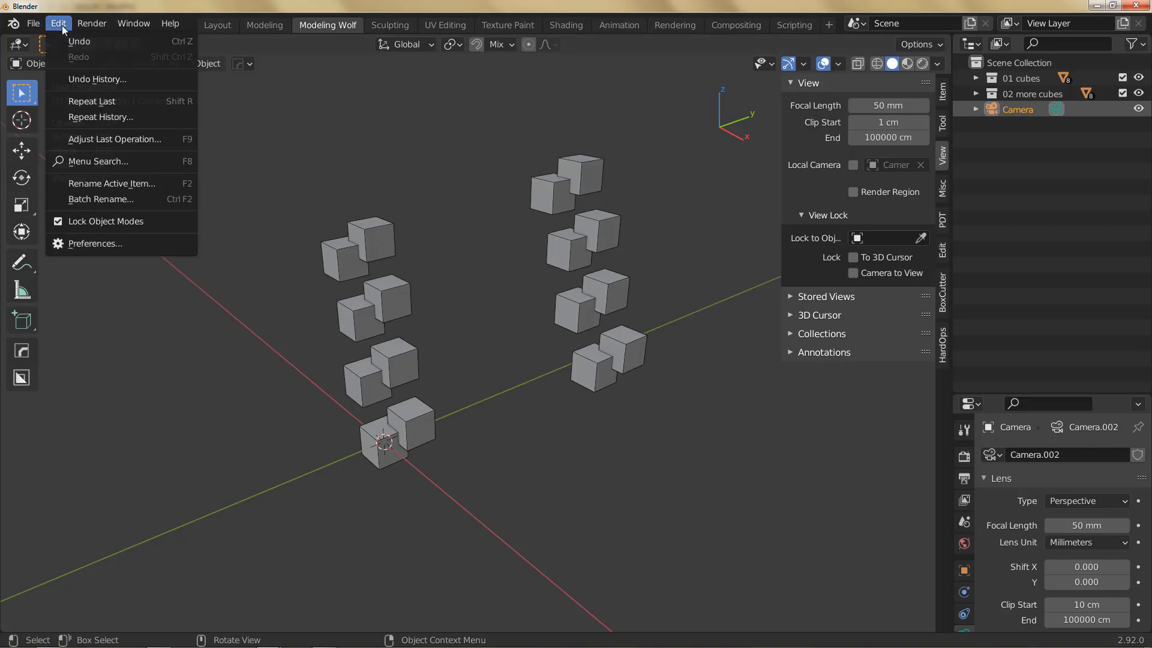
left_click(110, 238)
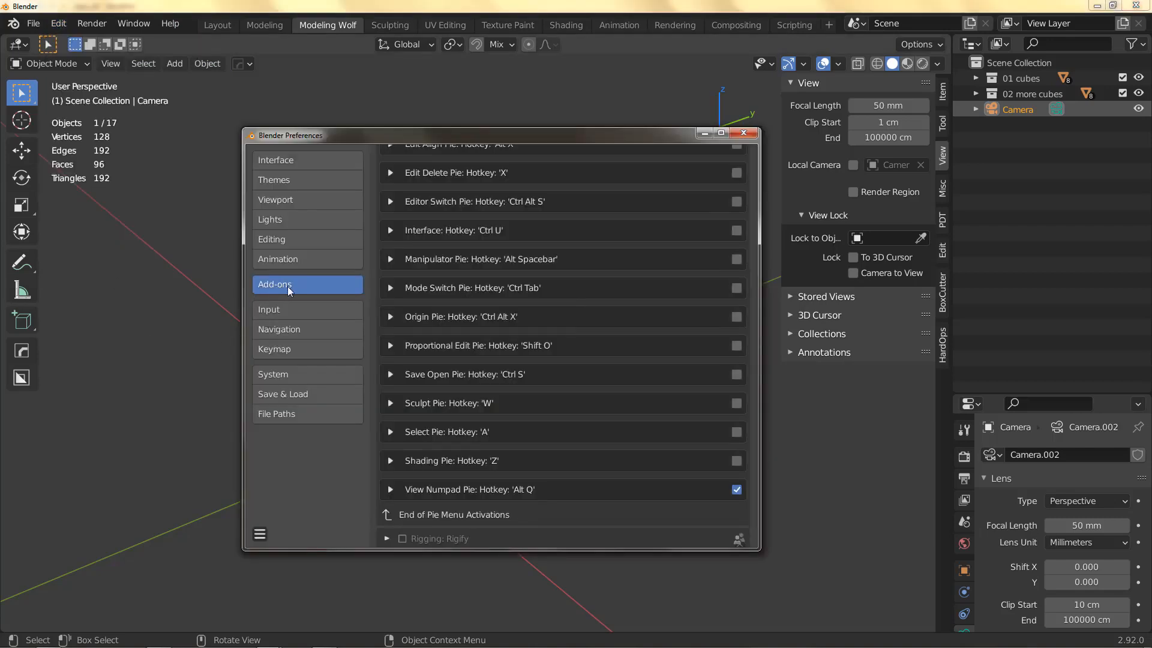
left_click_drag(754, 419, 761, 255)
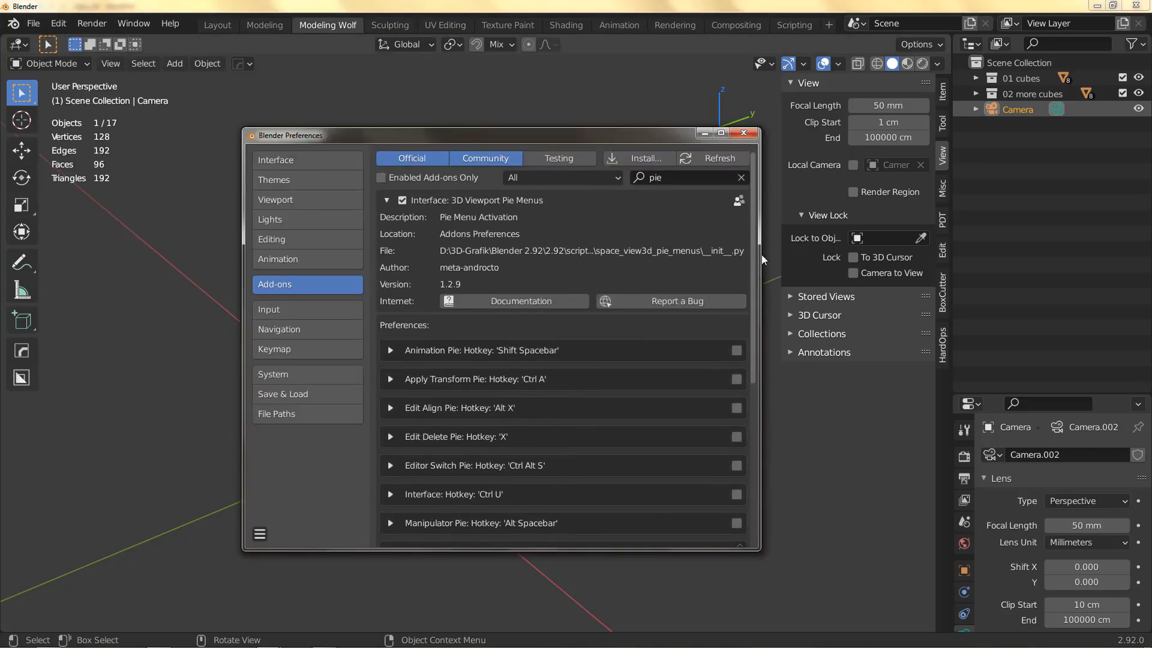
left_click(675, 177)
type("stored")
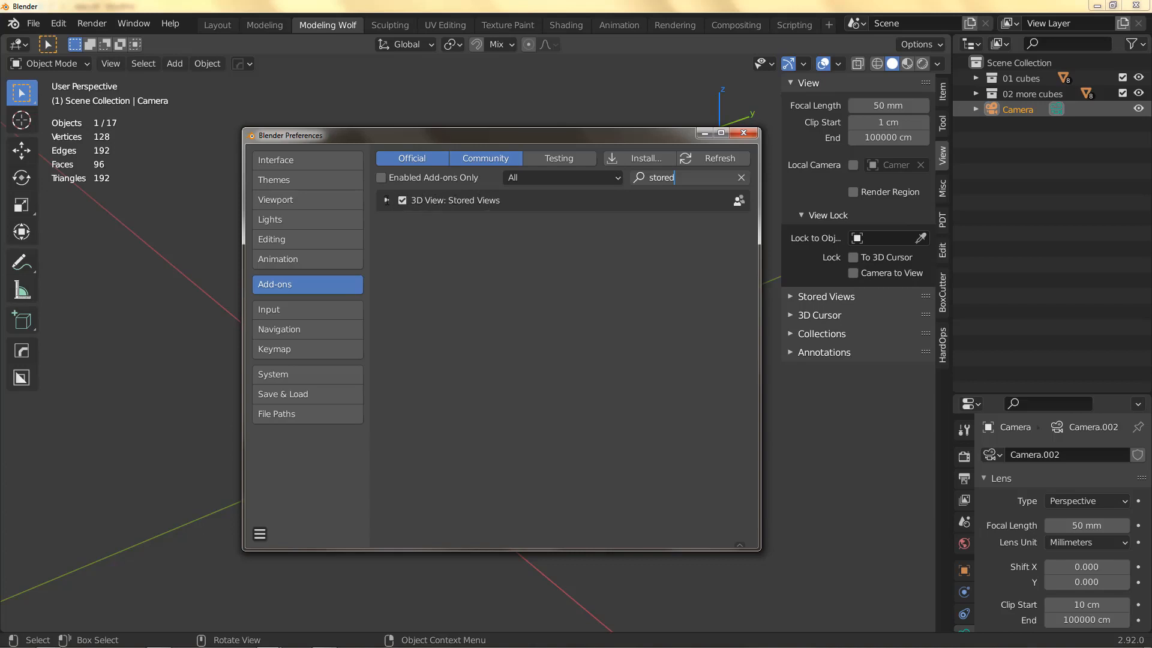
left_click(386, 200)
left_click(386, 200)
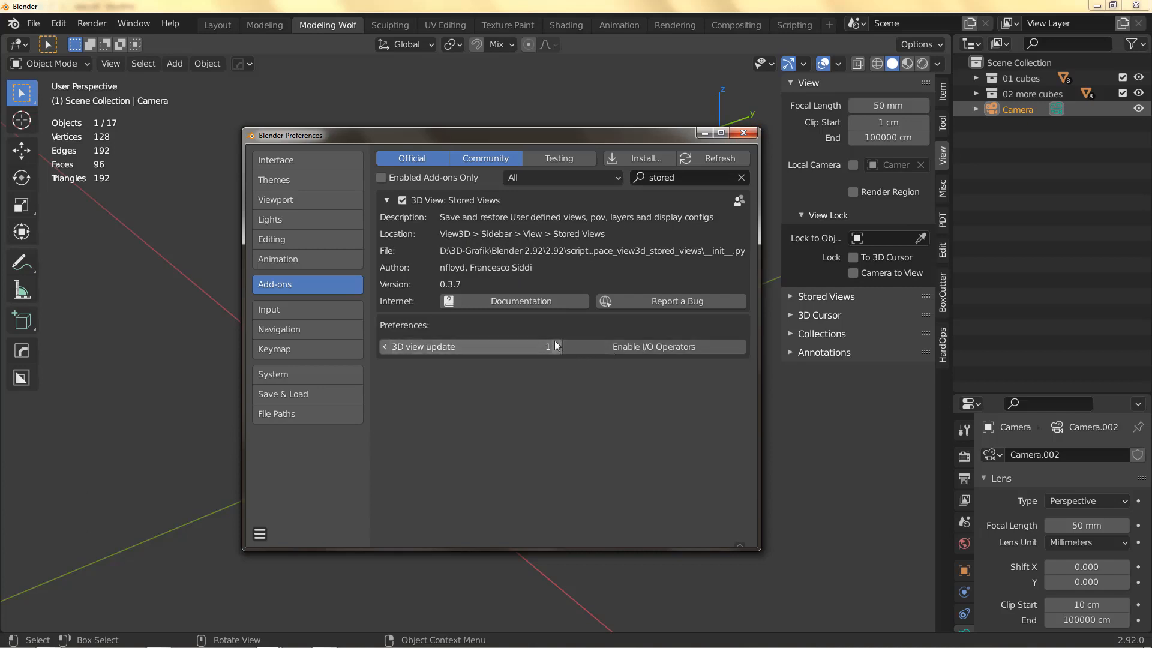
Step: Collapse the viewport's View settings and bring the Stored Views add-on details back up to check its location
left_click(772, 185)
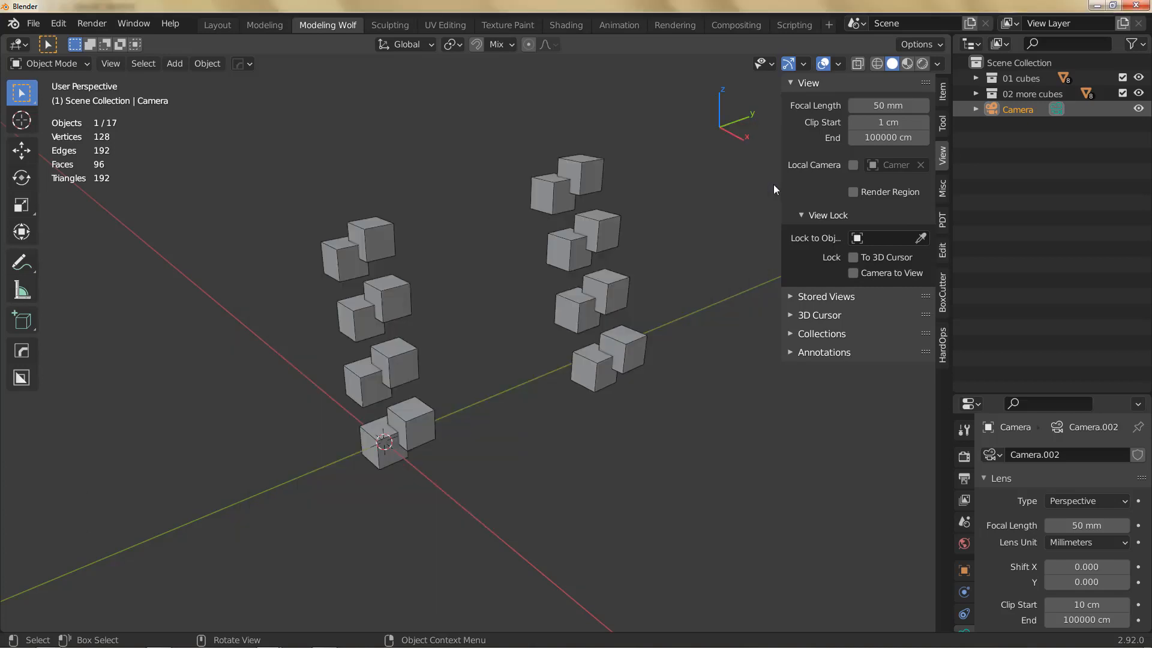
left_click(793, 84)
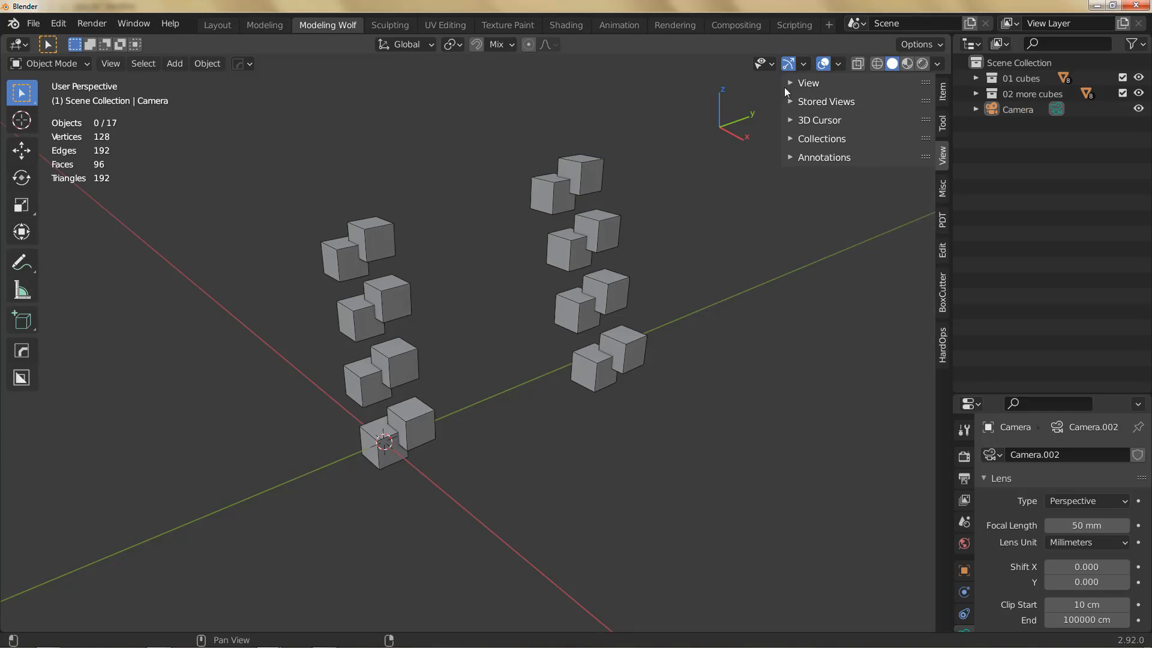
key("alt+Tab")
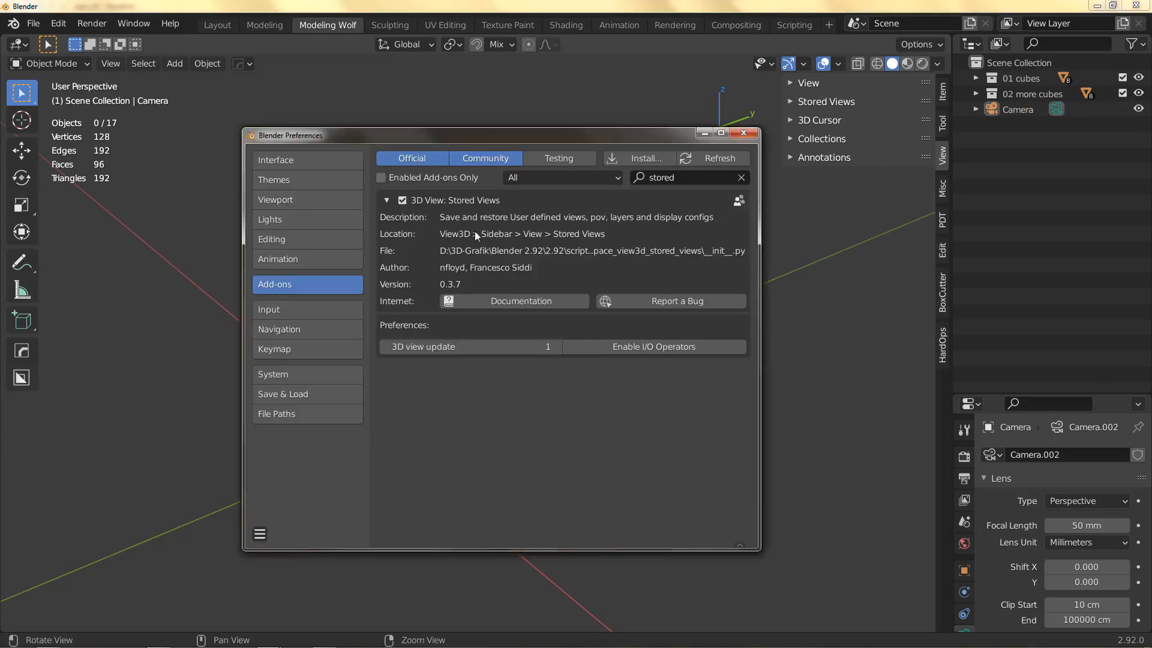
Step: Expand the Stored Views settings in the viewport and initialize them
left_click(827, 102)
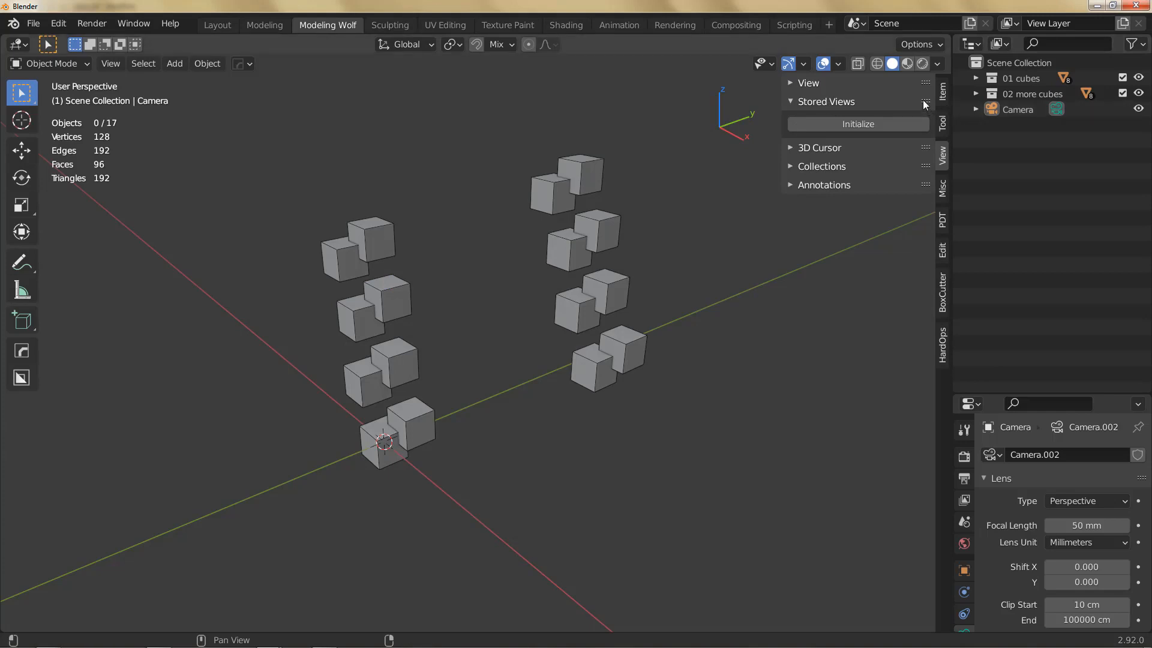
mouse_move(923, 102)
left_mouse_down()
mouse_move(928, 166)
mouse_move(932, 101)
left_mouse_up()
mouse_move(924, 100)
left_mouse_down()
mouse_move(915, 126)
mouse_move(915, 105)
left_mouse_up()
left_click(791, 101)
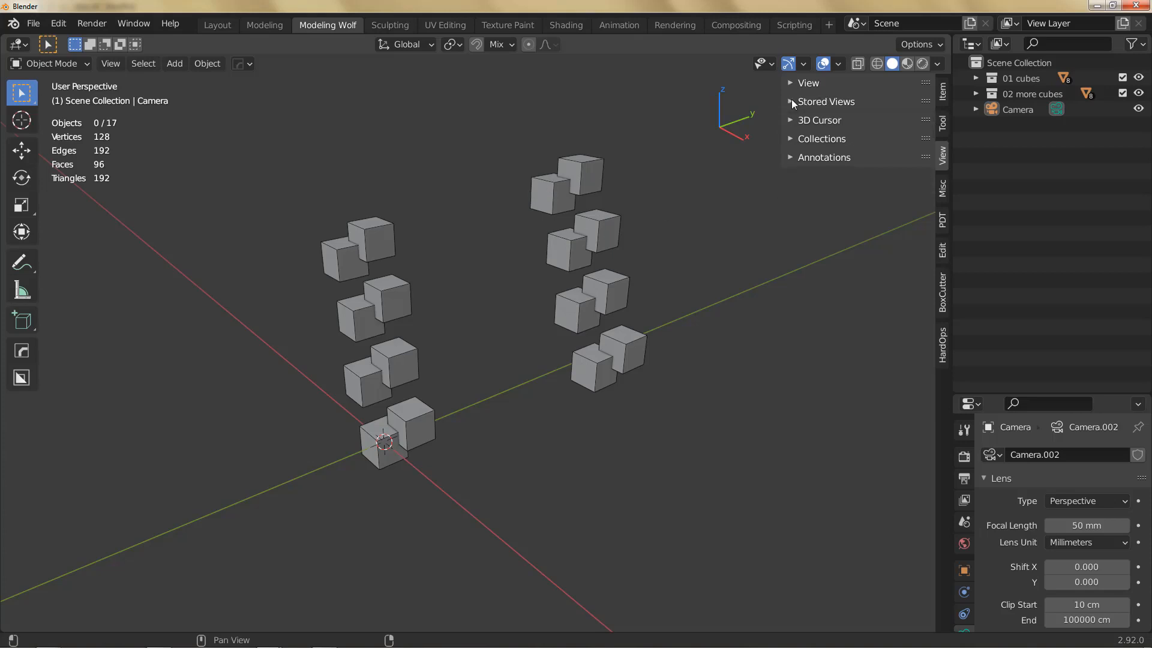
left_click(792, 99)
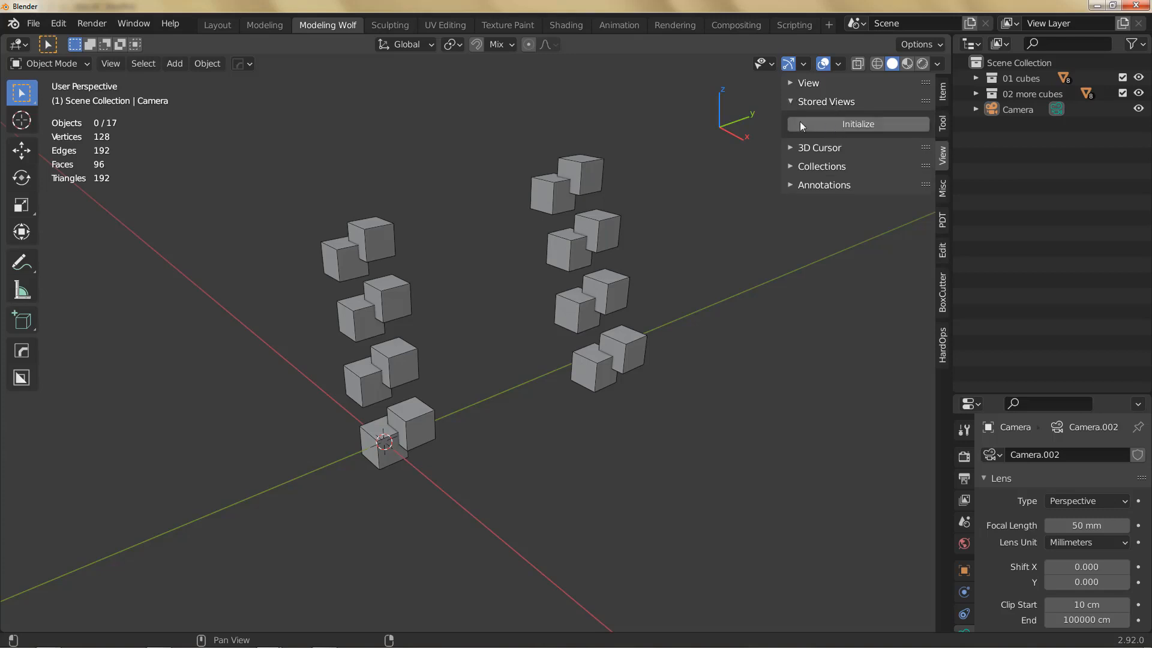
left_click(837, 123)
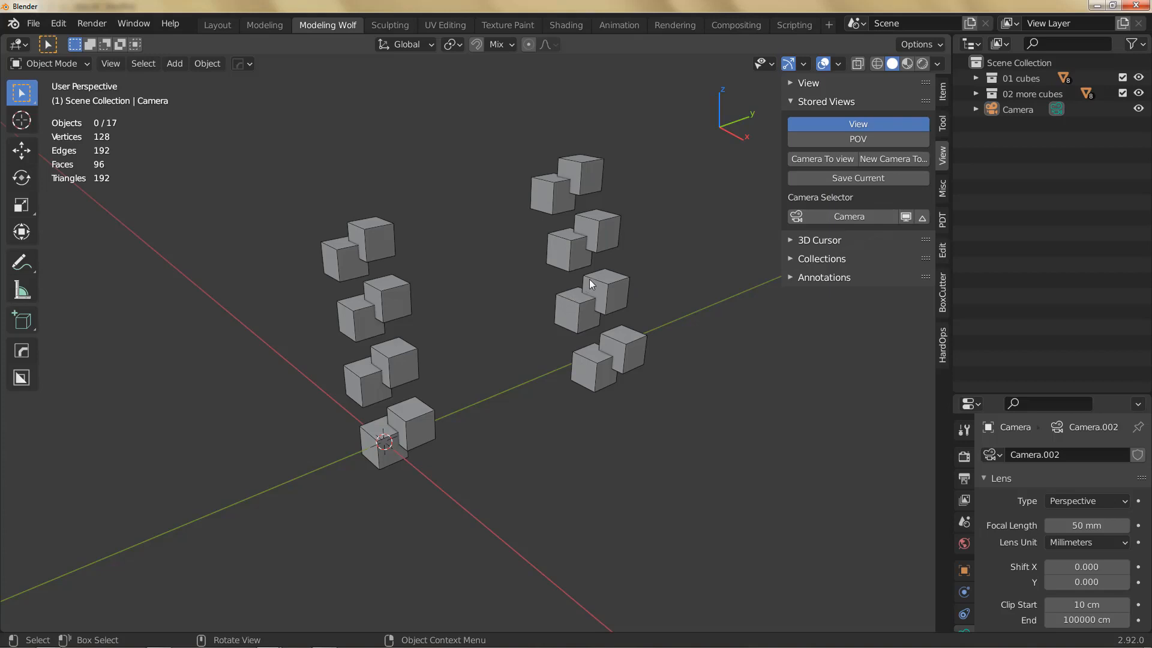
Step: Save three stored views of the cubes from a low angle, an elevated angle and the opposite side
mouse_move(590, 281)
middle_mouse_down()
mouse_move(569, 257)
mouse_move(600, 264)
middle_mouse_up()
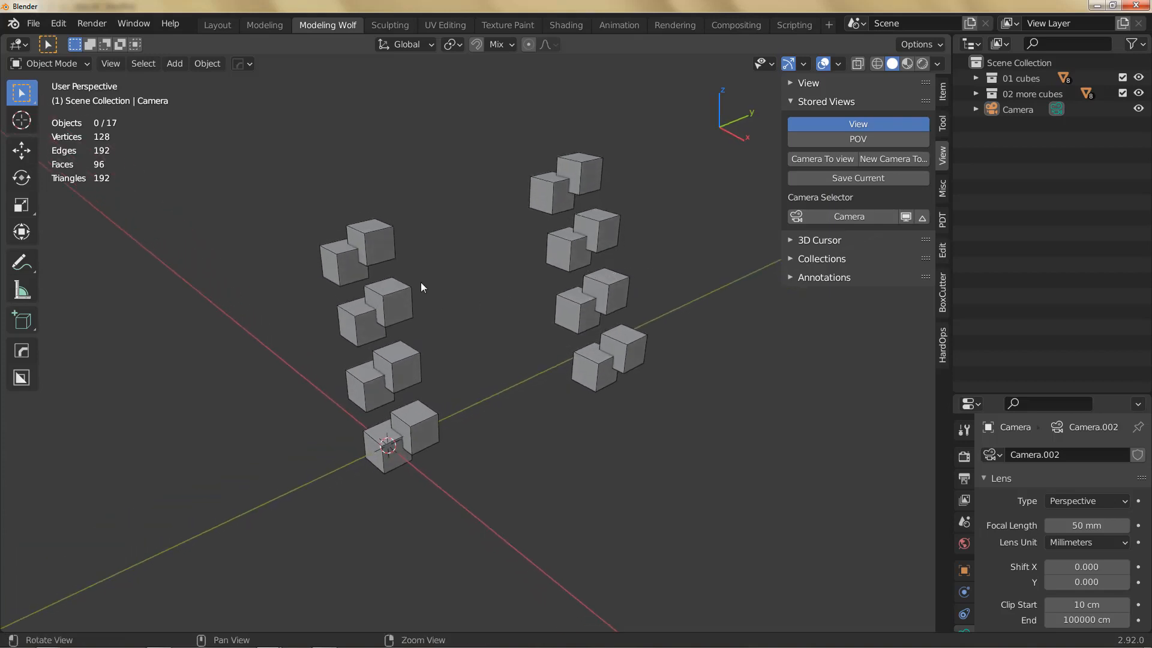
middle_click_drag(420, 282, 480, 318)
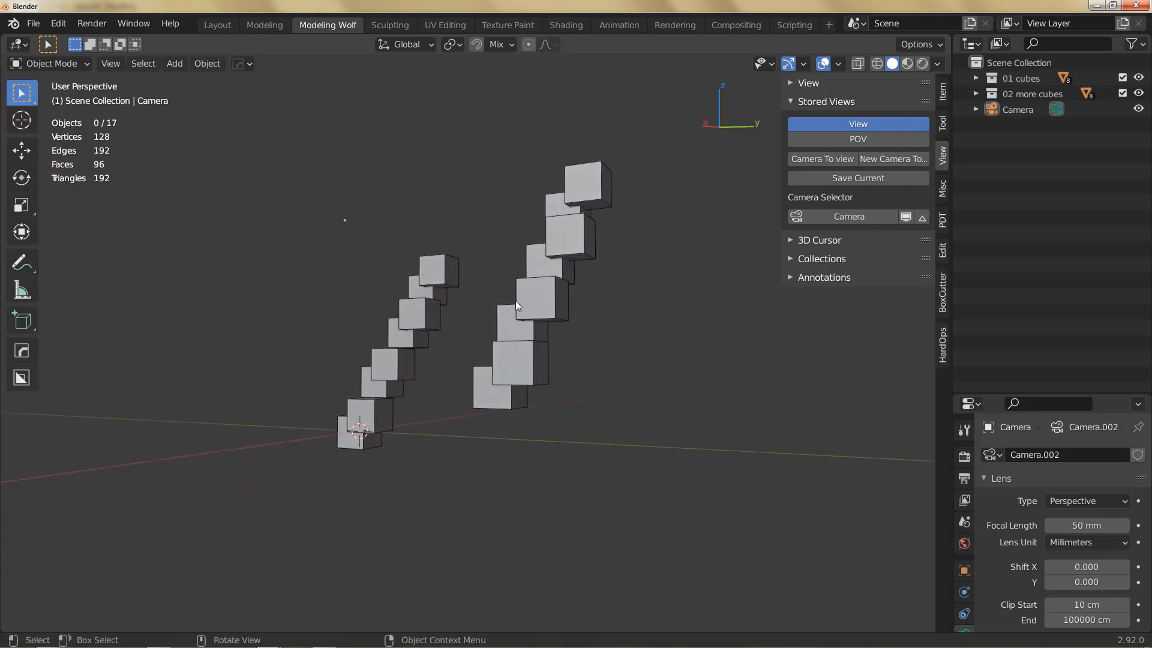
left_click(841, 176)
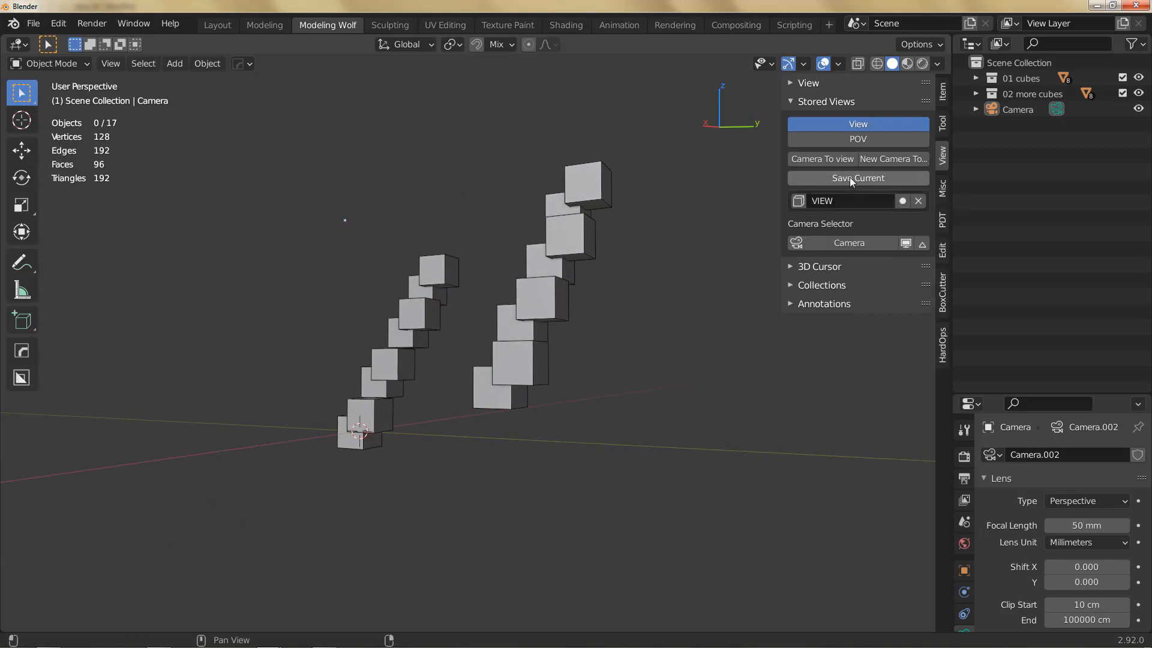
middle_click_drag(420, 302, 480, 363)
middle_click_drag(333, 297, 364, 326)
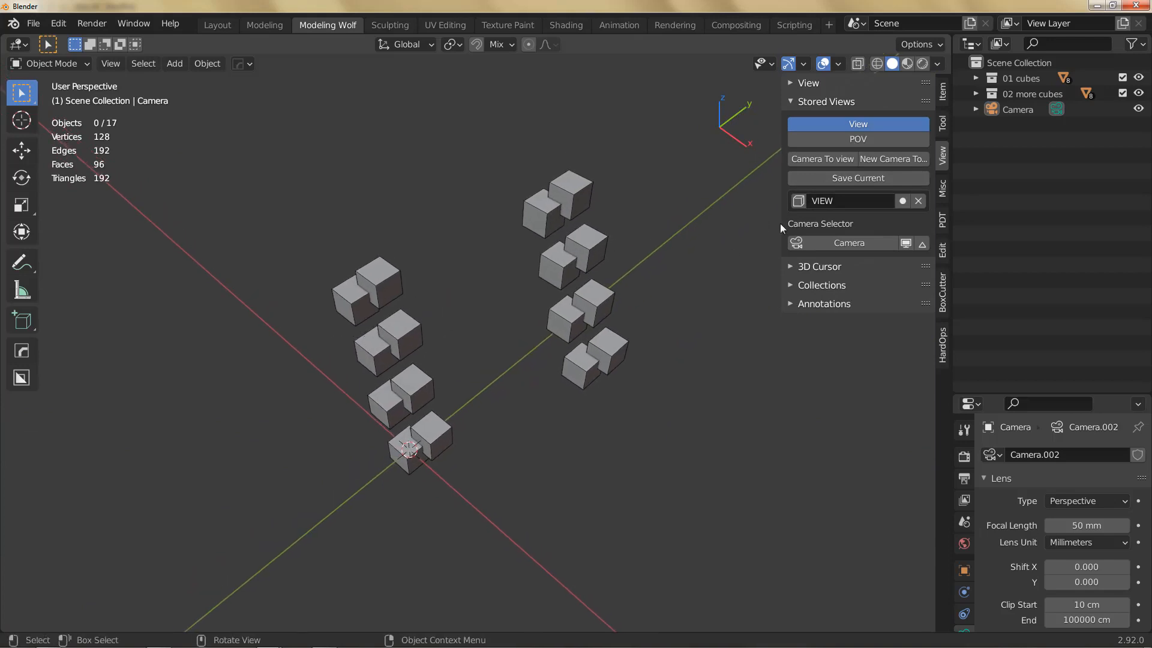
left_click(830, 178)
middle_click_drag(366, 376, 586, 313)
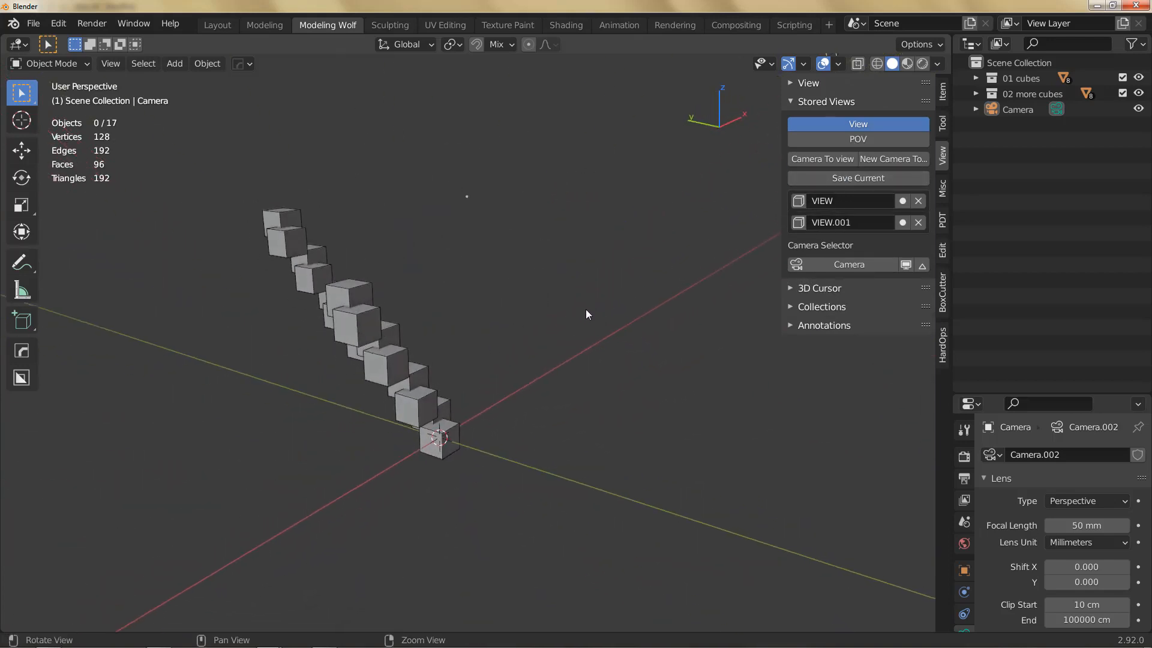
left_click(858, 178)
Step: Orbit away from the saved angles, and recall VIEW.001, VIEW, VIEW.002 and VIEW again in turn
middle_click_drag(298, 380, 312, 348)
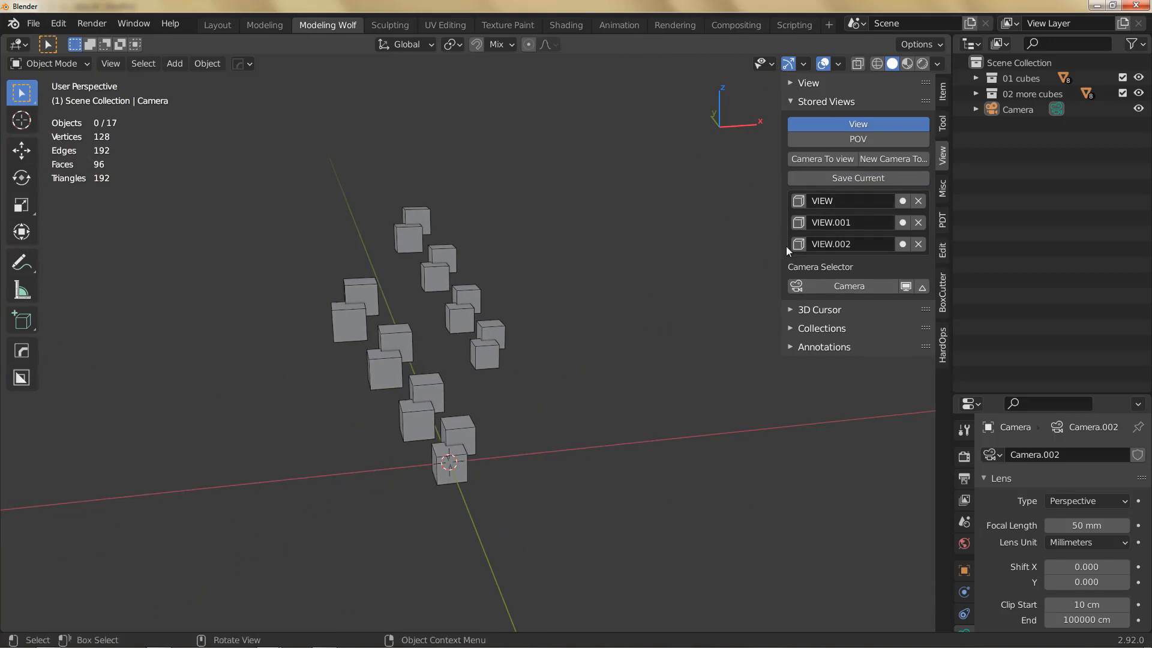
left_click(799, 222)
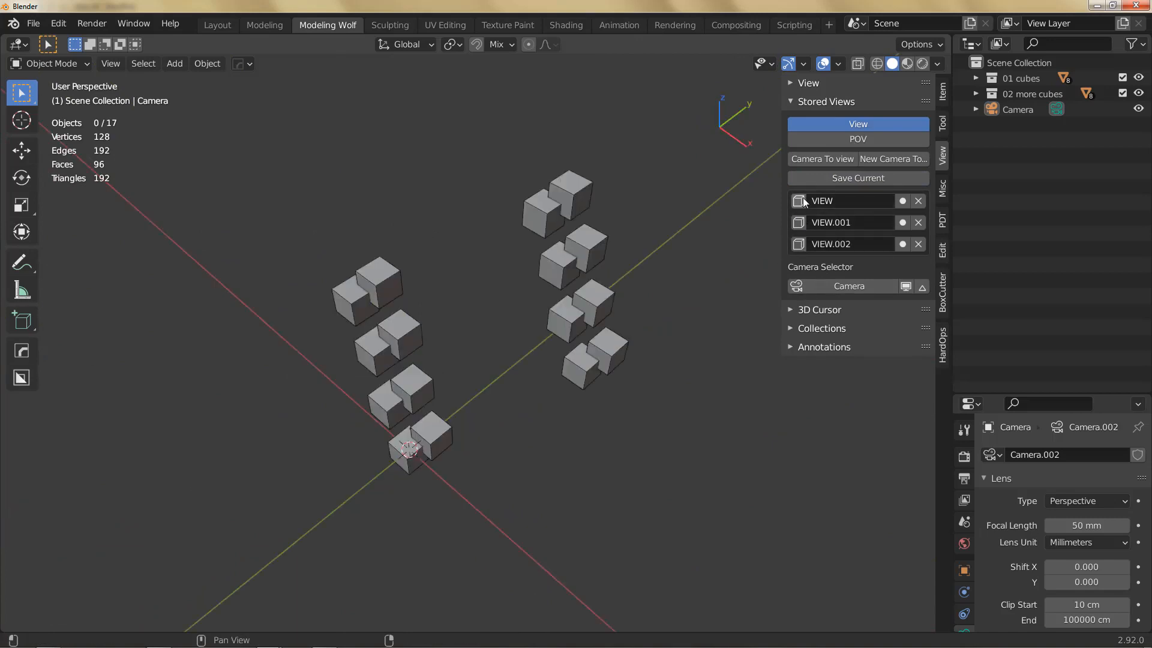
left_click(798, 201)
left_click(798, 246)
left_click(800, 201)
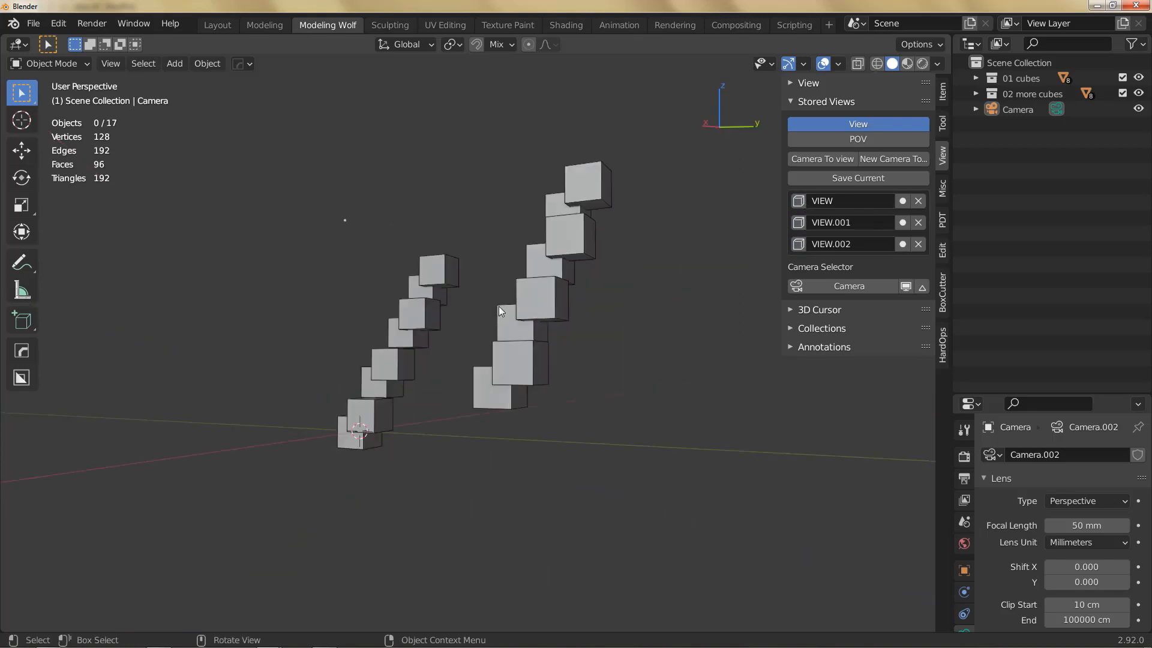
Step: Orbit away from the current angle and recall the stored view VIEW.002
middle_click_drag(537, 286, 549, 332)
left_click(801, 244)
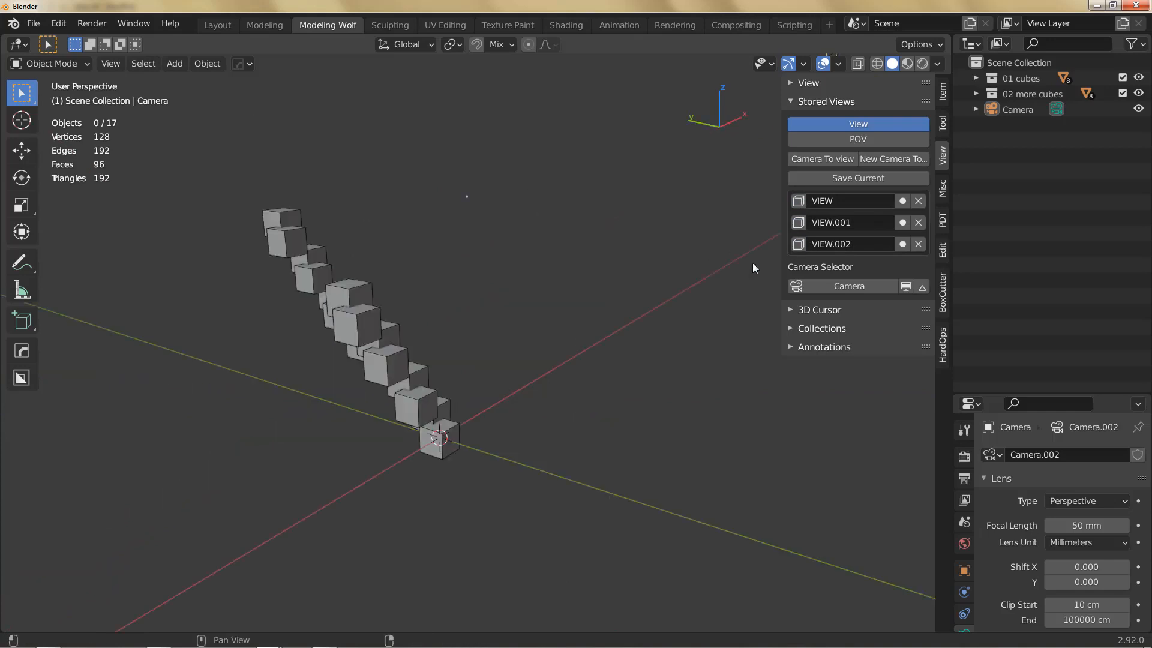
Step: Widen the sidebar and create a new camera from an adjusted view of the cubes
middle_click_drag(390, 317, 339, 366, "shift")
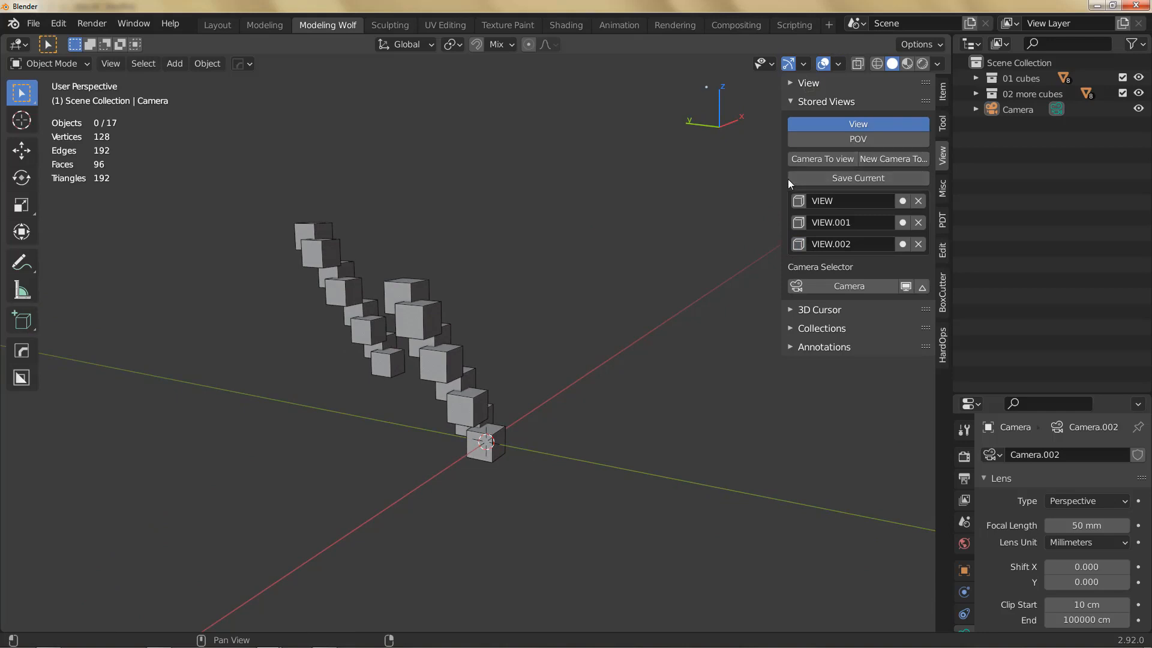
left_click_drag(781, 175, 713, 176)
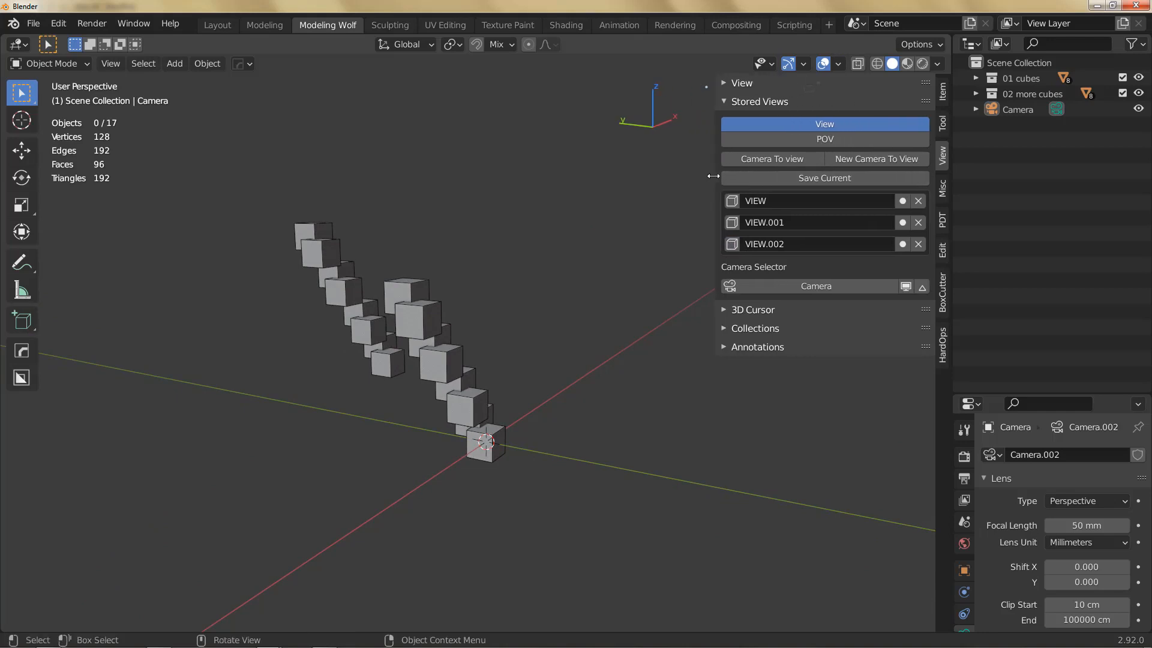
left_click(862, 157)
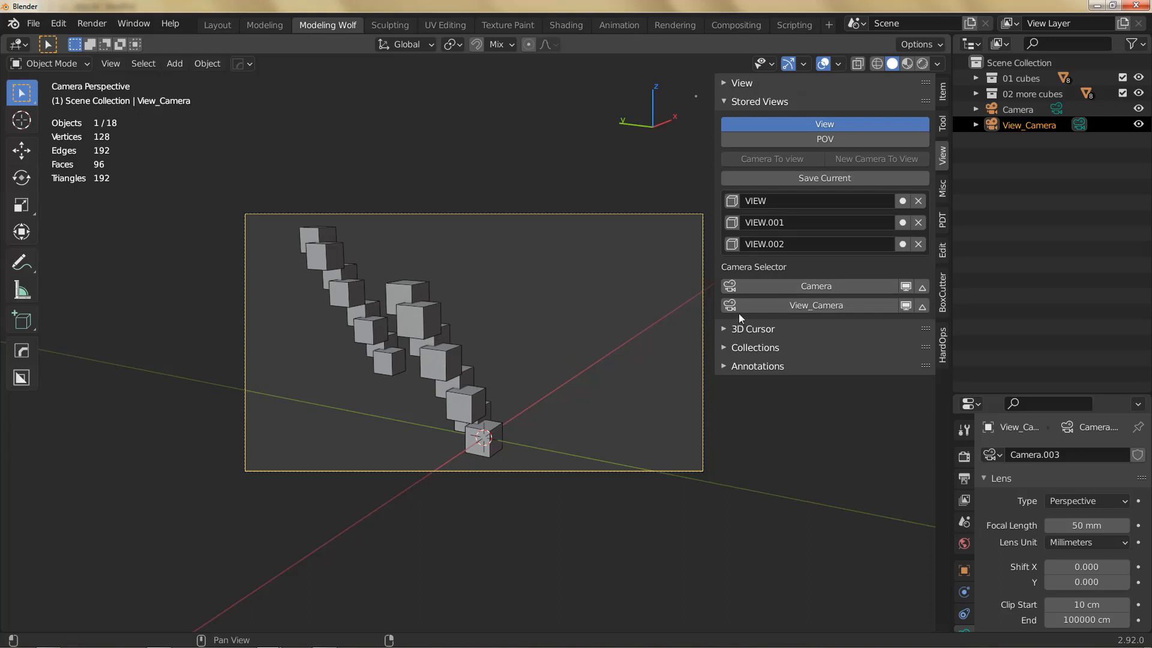
Step: Compare the camera views by switching from View_Camera to Camera, back to View_Camera, and to Camera again
left_click(739, 285)
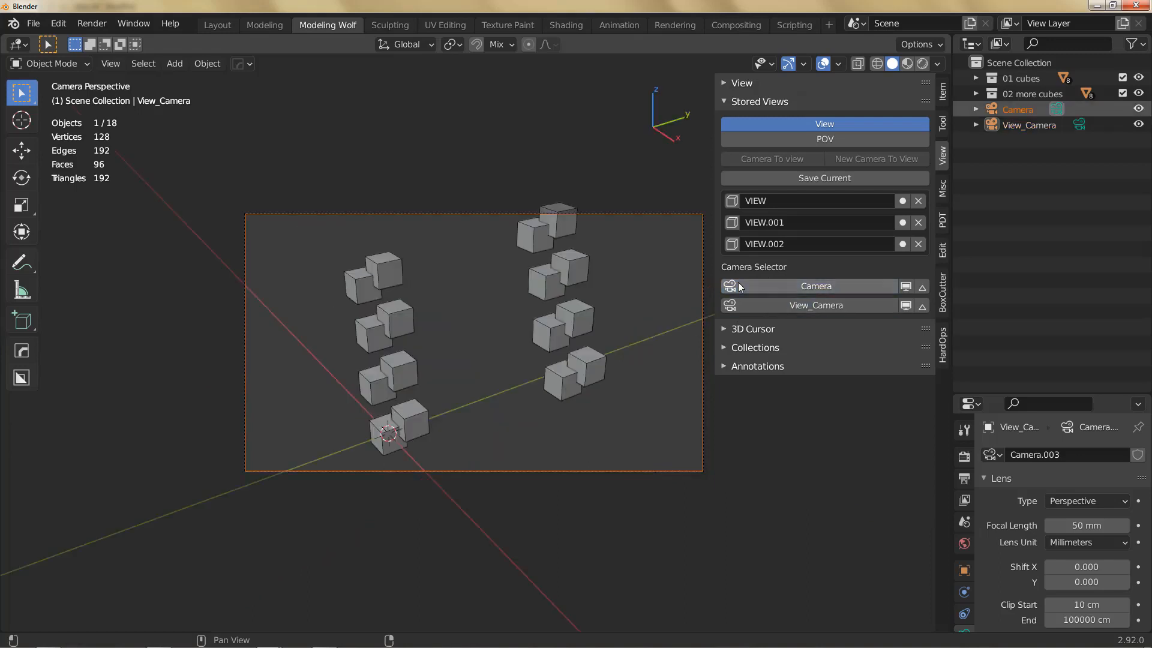
left_click(739, 304)
left_click(739, 285)
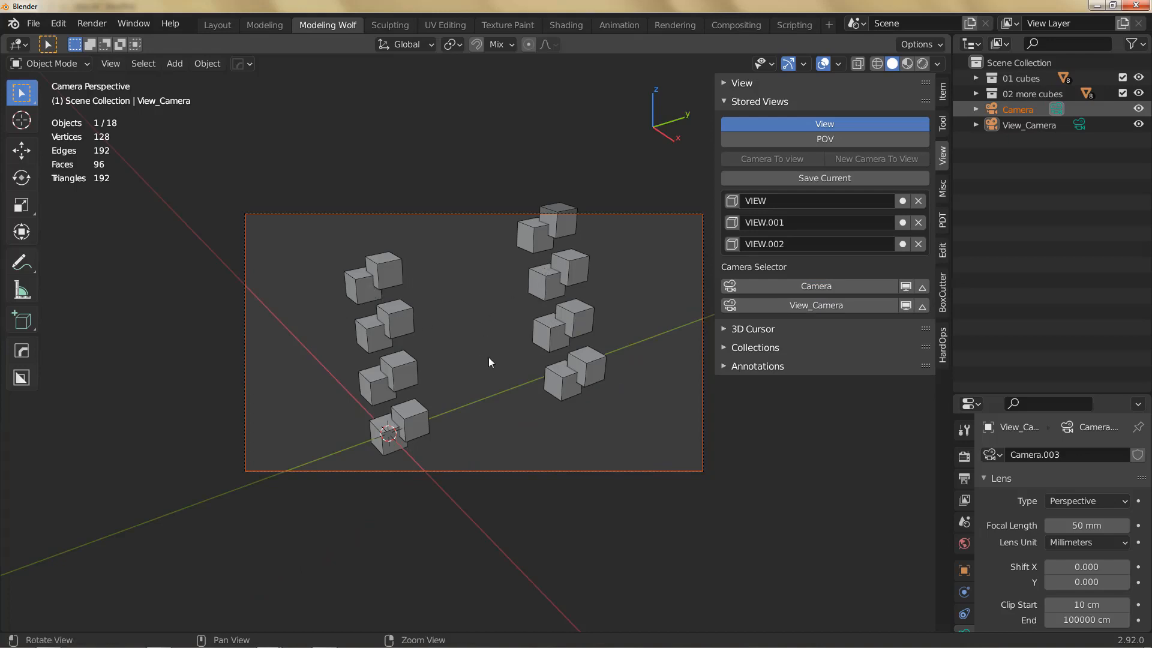
Step: Leave the camera view, orbit around the cubes, and activate View_Camera and Camera in turn from the free perspective
middle_click_drag(488, 358, 408, 480)
left_click(392, 483)
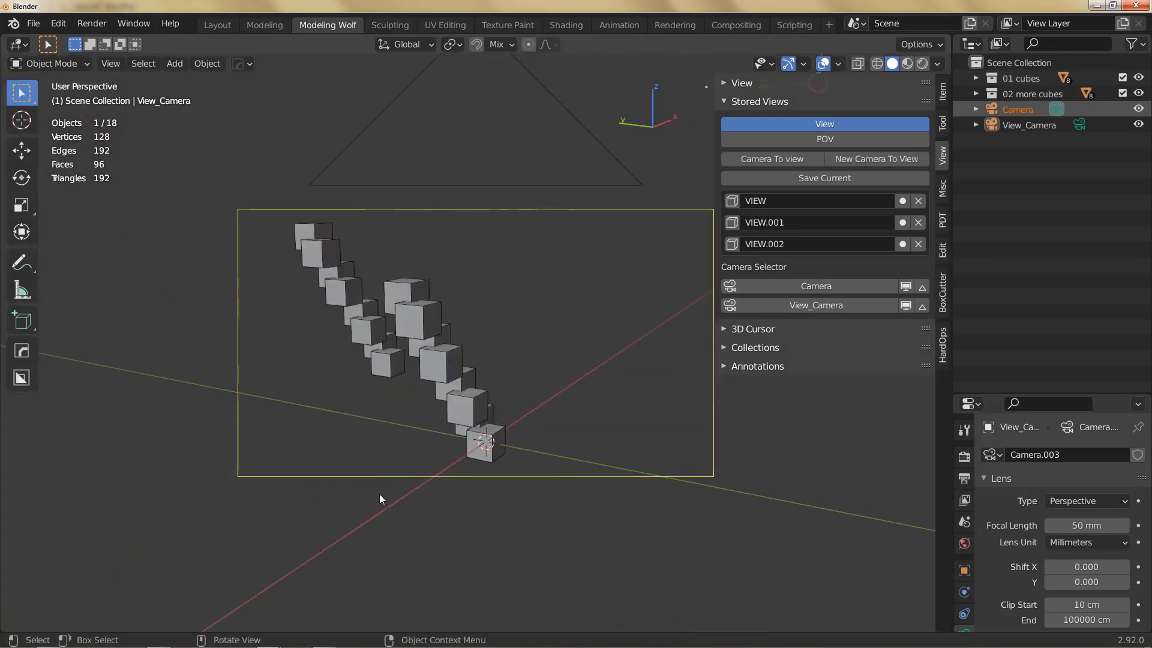
middle_click_drag(474, 369, 365, 340)
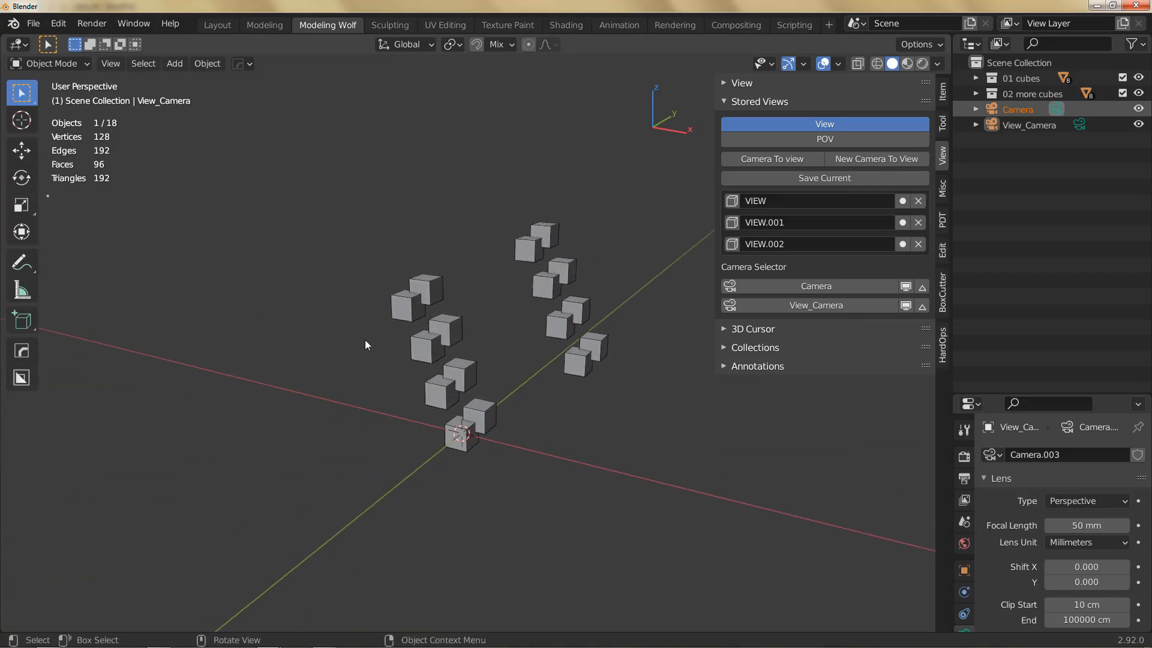
left_click(733, 307)
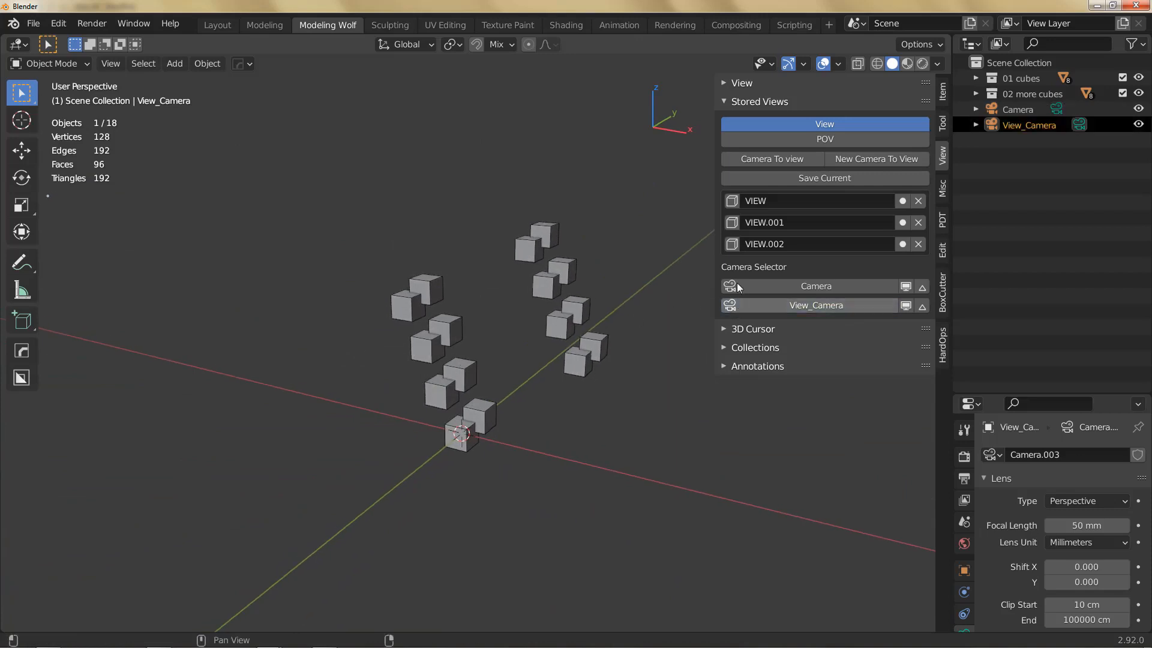
left_click(736, 284)
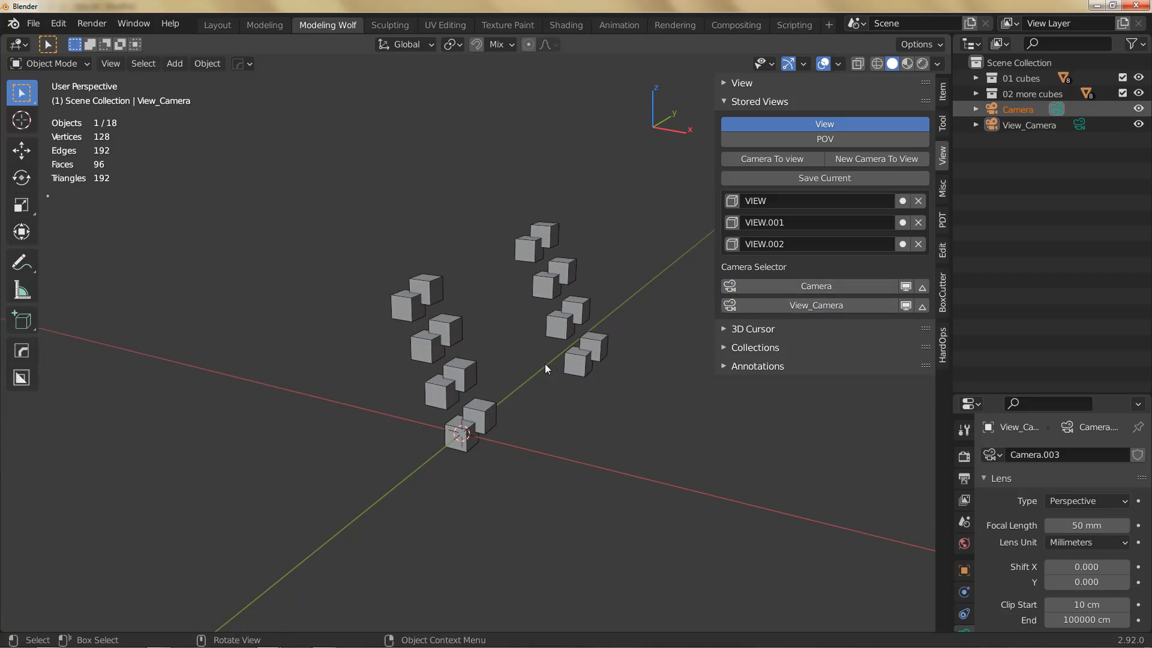
Step: Look through the active camera with View Cam and alternate between View_Camera and Camera, ending on Camera
key("alt+q")
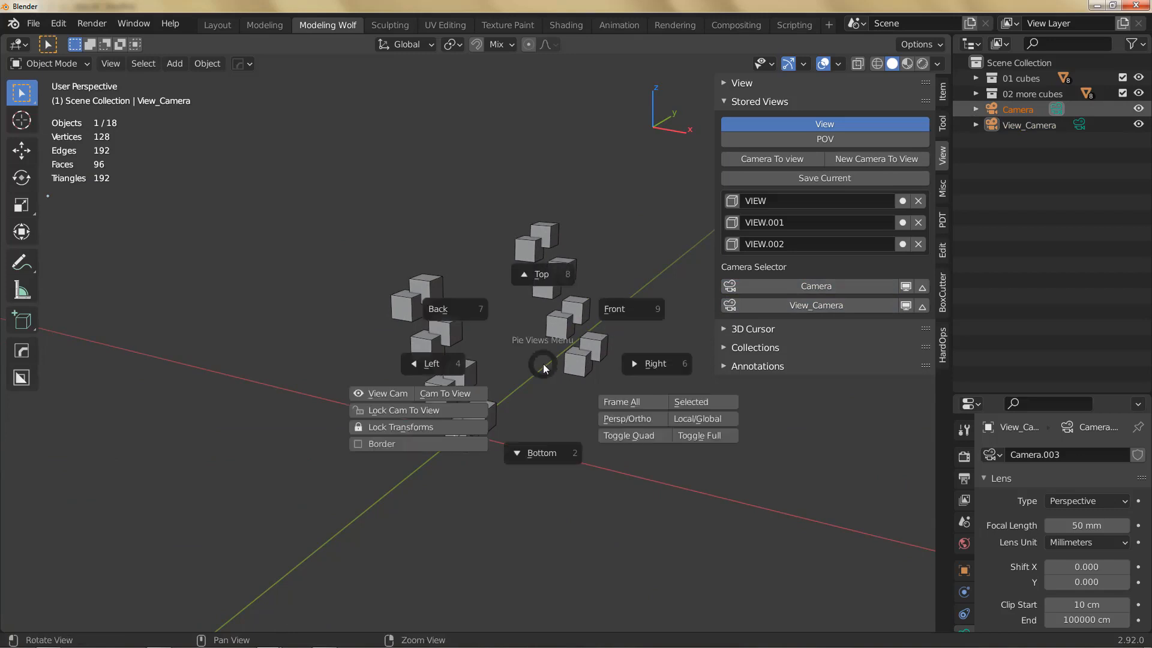
left_click(403, 394)
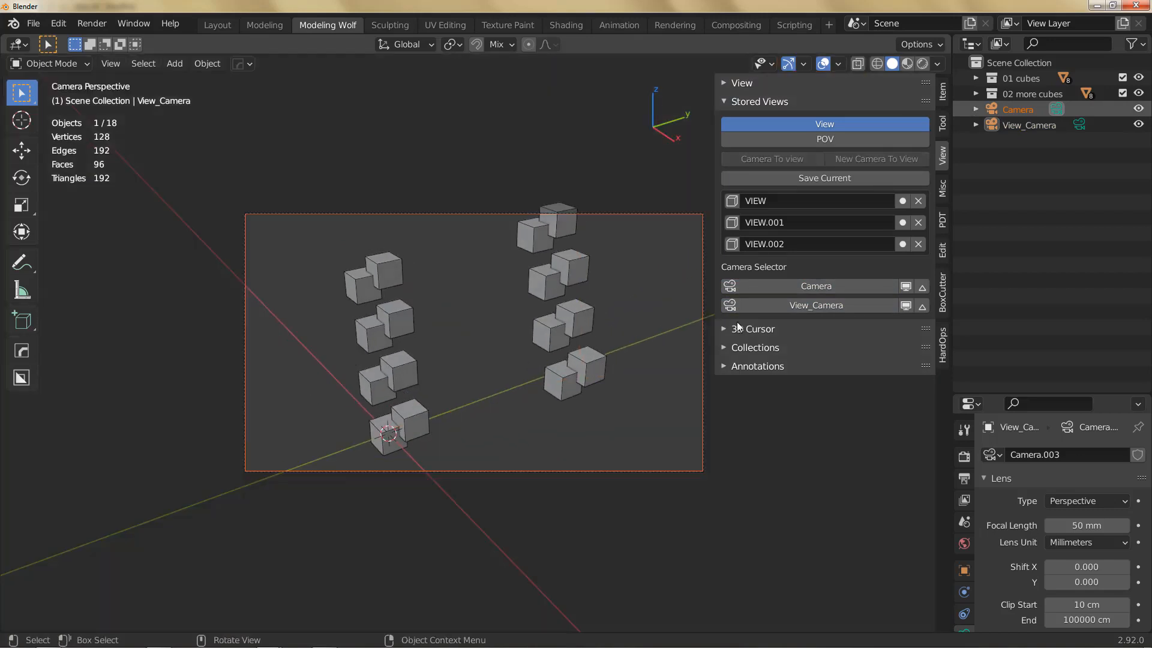
left_click(755, 305)
left_click(746, 288)
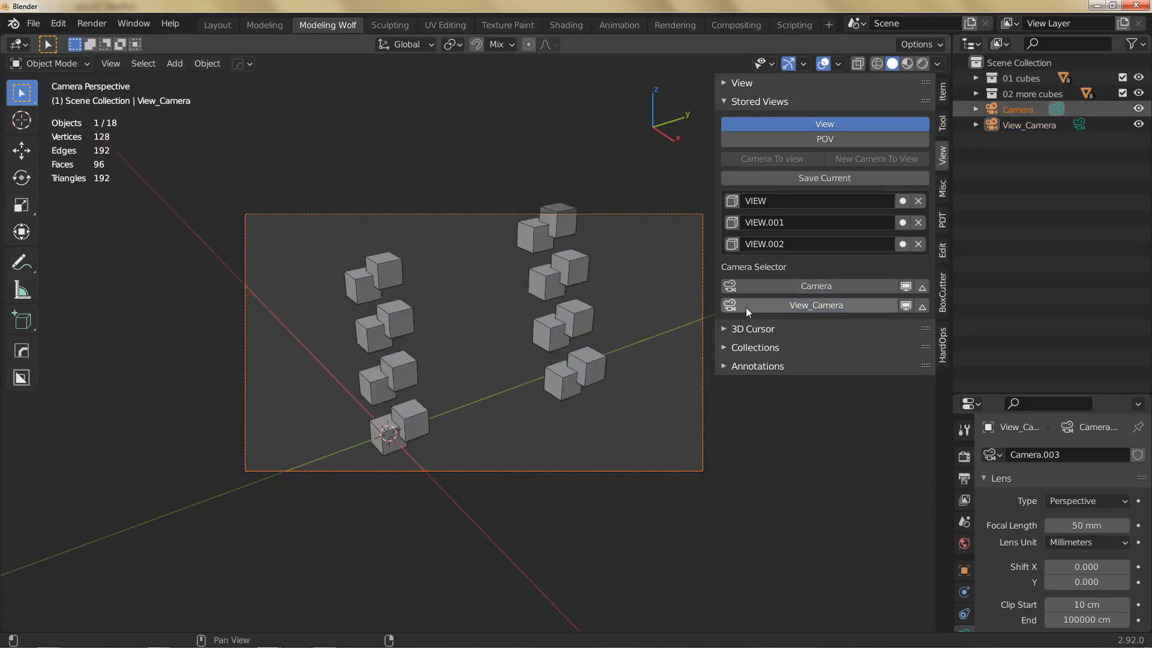
left_click(747, 306)
left_click(750, 286)
Step: Add another camera to the scene and match the active scene camera to the current view of the cubes
middle_click_drag(657, 407, 389, 398)
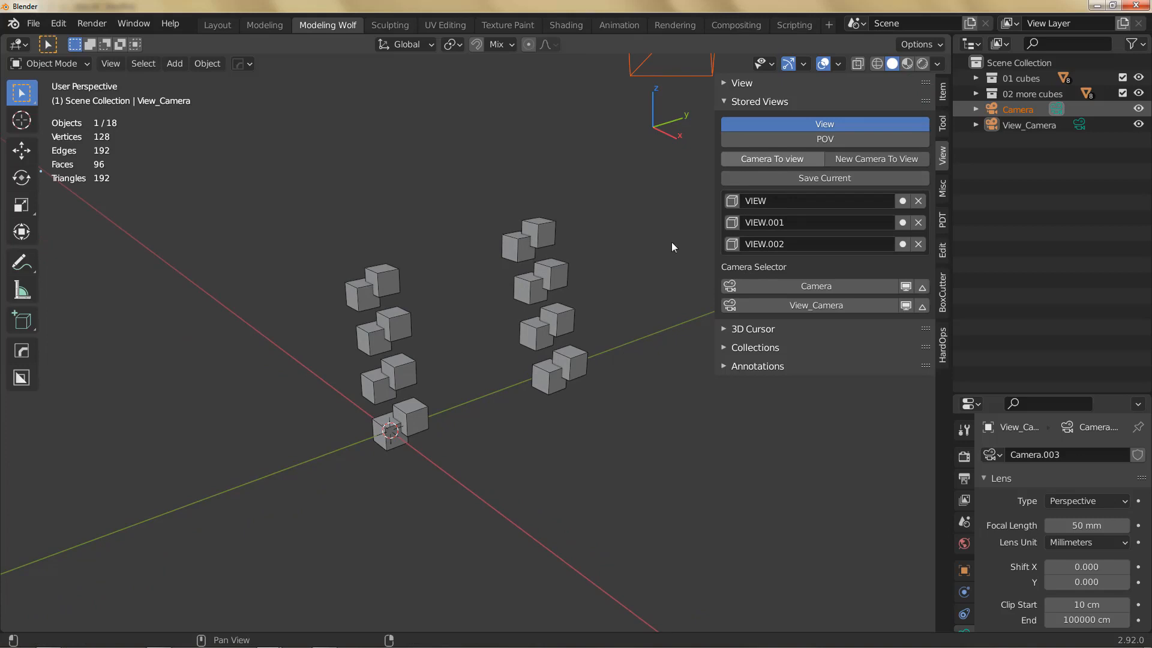
key("shift+a")
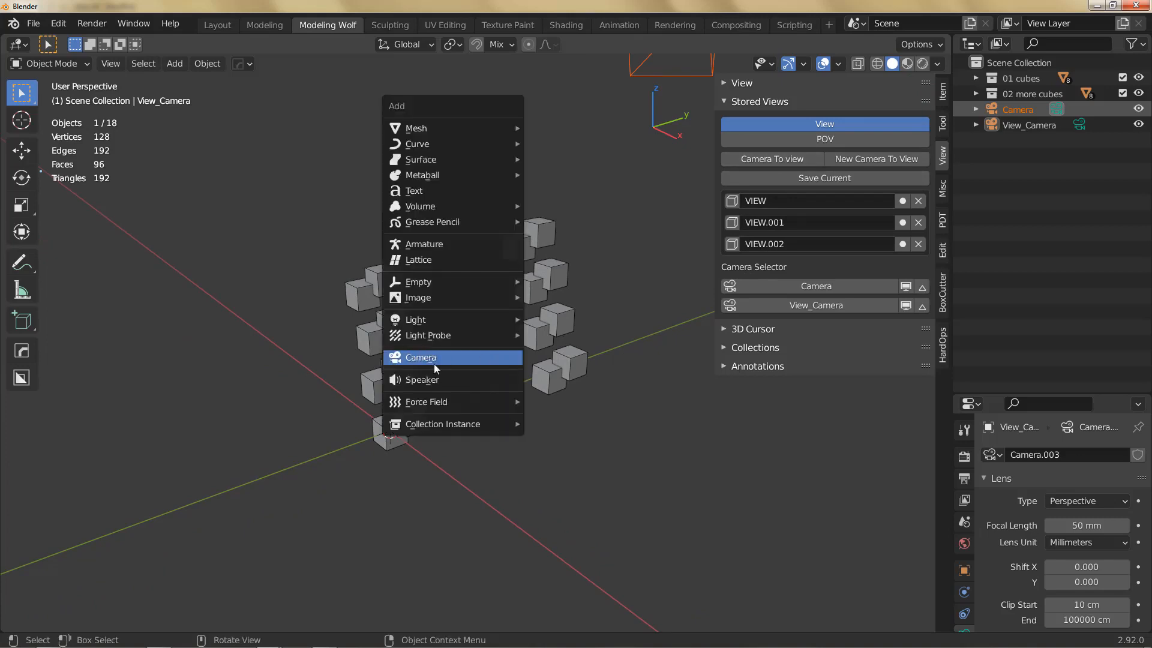
left_click(437, 358)
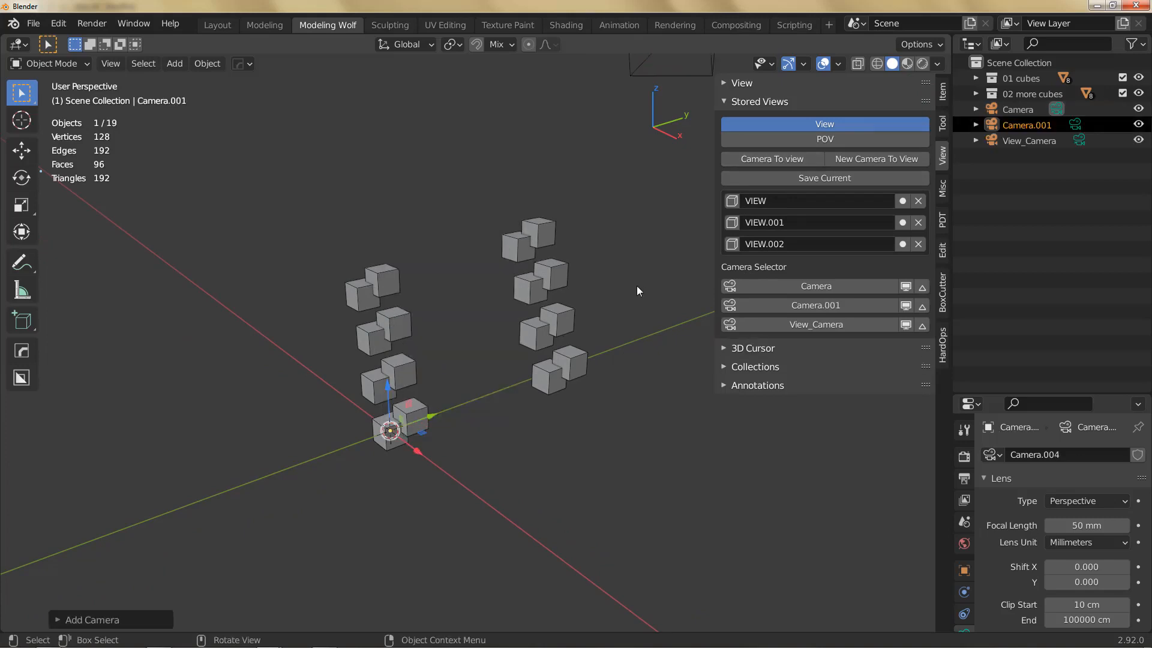
left_click(785, 158)
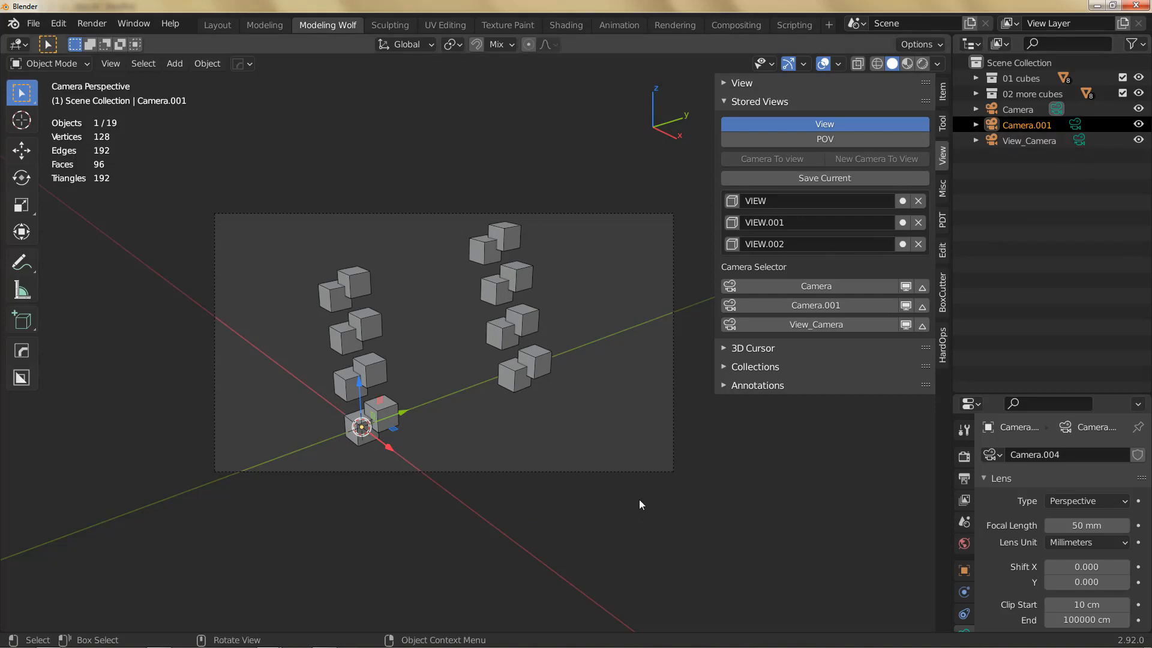
key("r")
key("w")
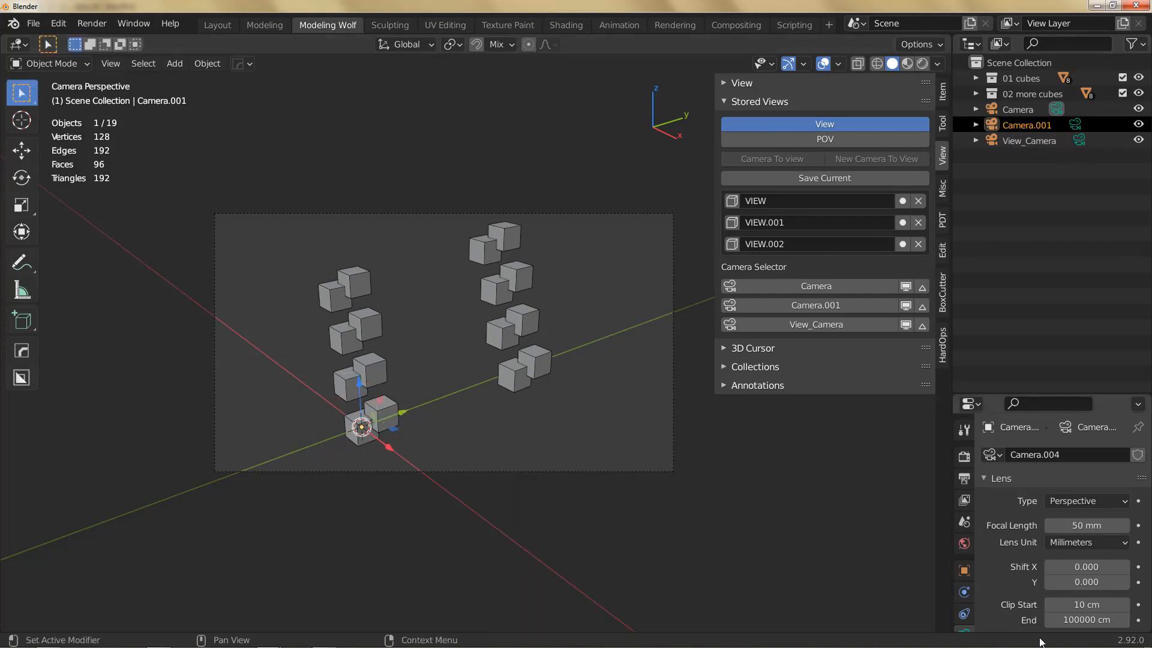
Step: Orbit to a different angle, make Camera.001 the active scene camera, and align it to that view
middle_click_drag(639, 486, 475, 485)
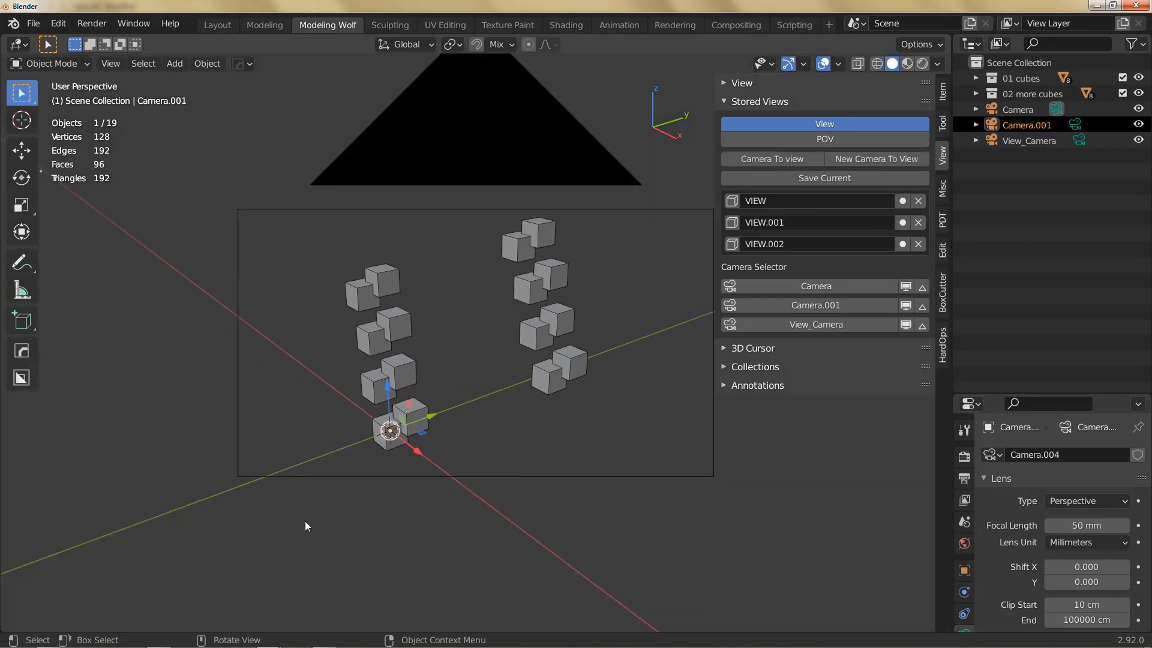
middle_click_drag(304, 526, 480, 497)
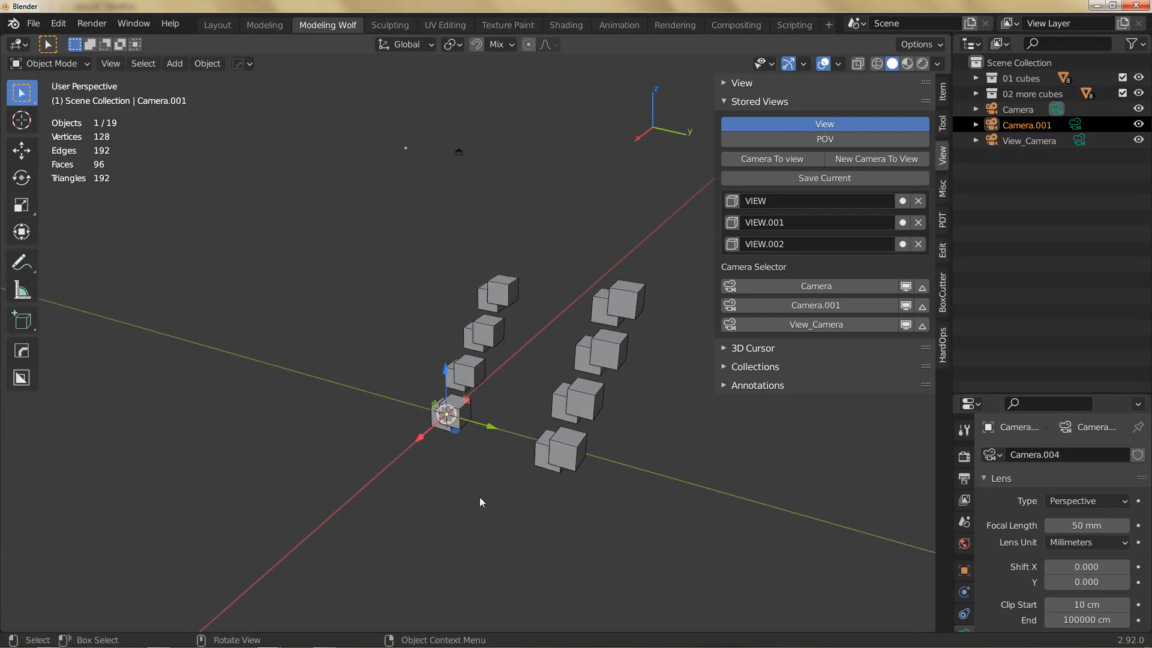
left_click(1079, 141)
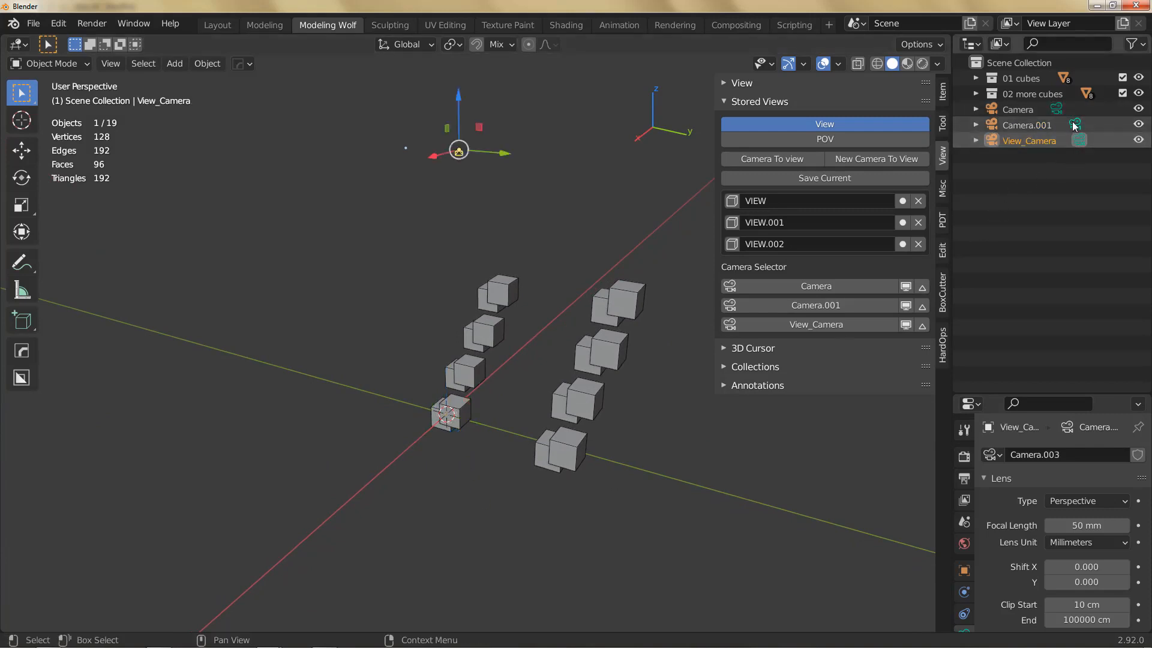
left_click(1073, 124)
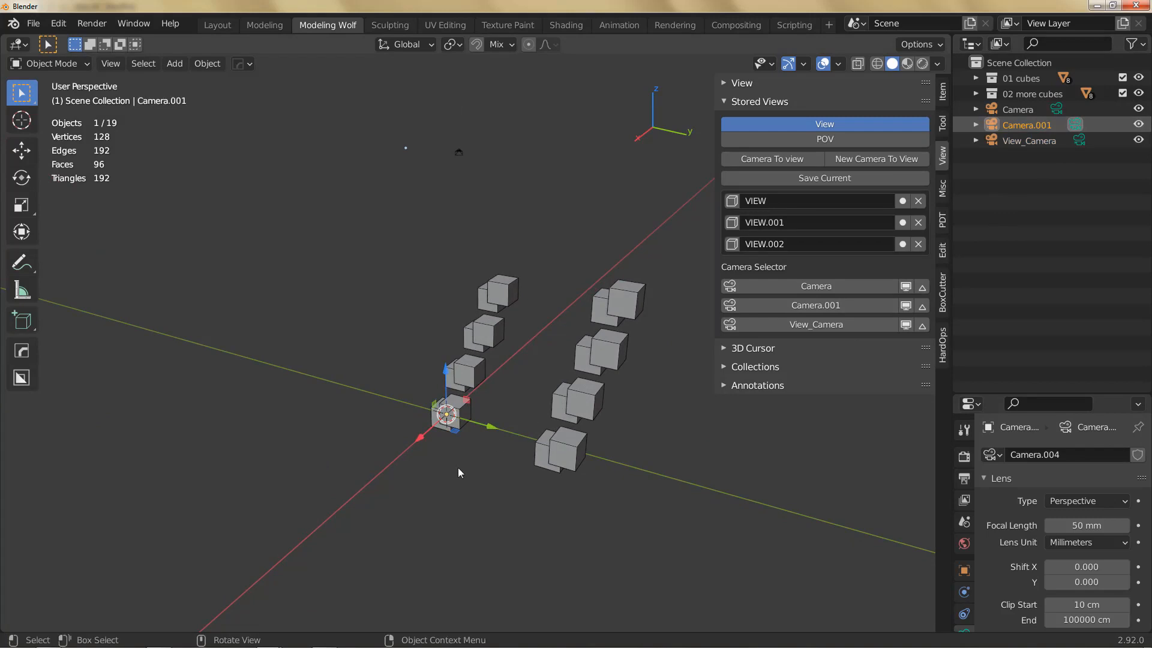
left_click(789, 159)
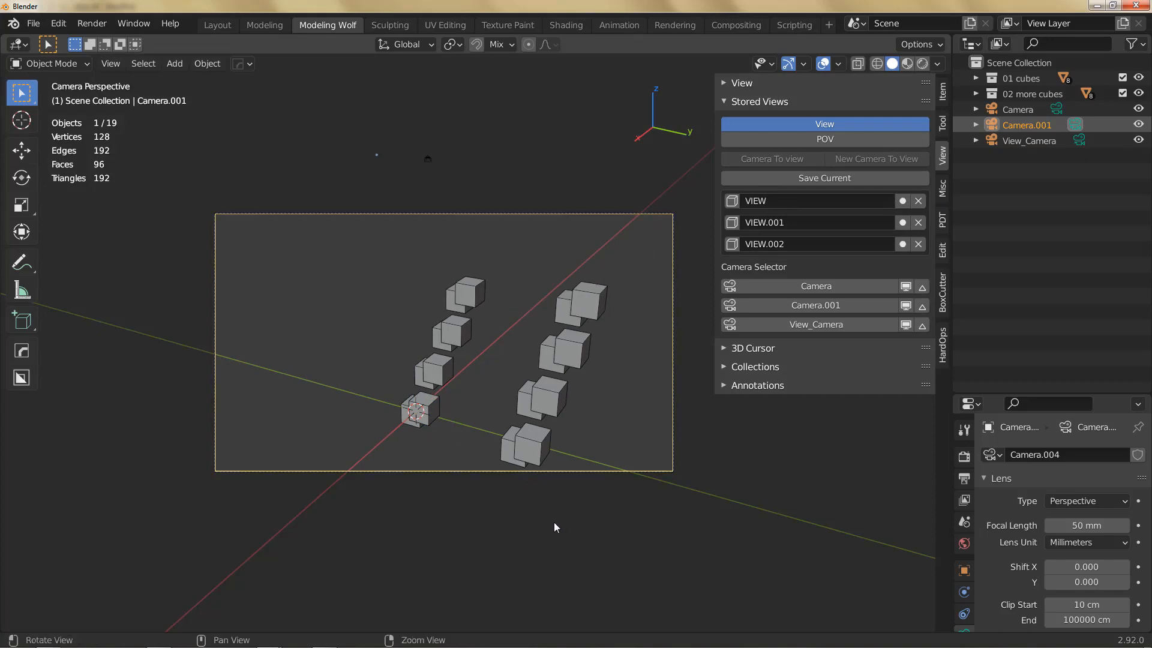
Step: Toggle out of the Camera.001 view with View Cam and bring up the Pie Views camera options again
key("q")
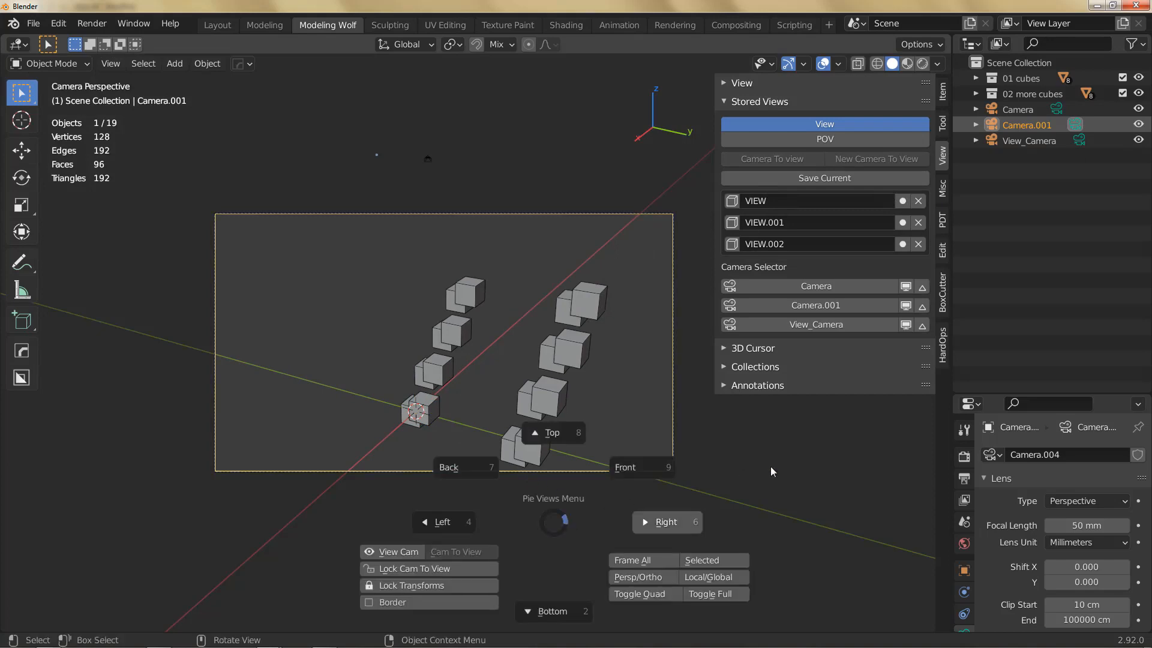
left_click(384, 552)
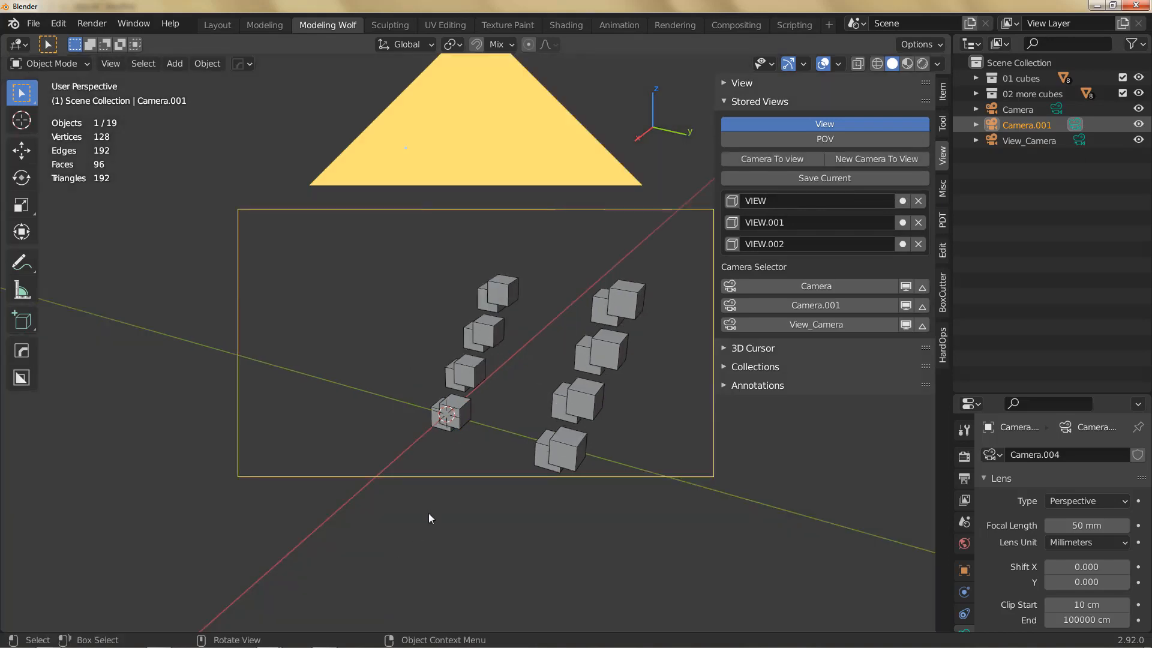
key("q")
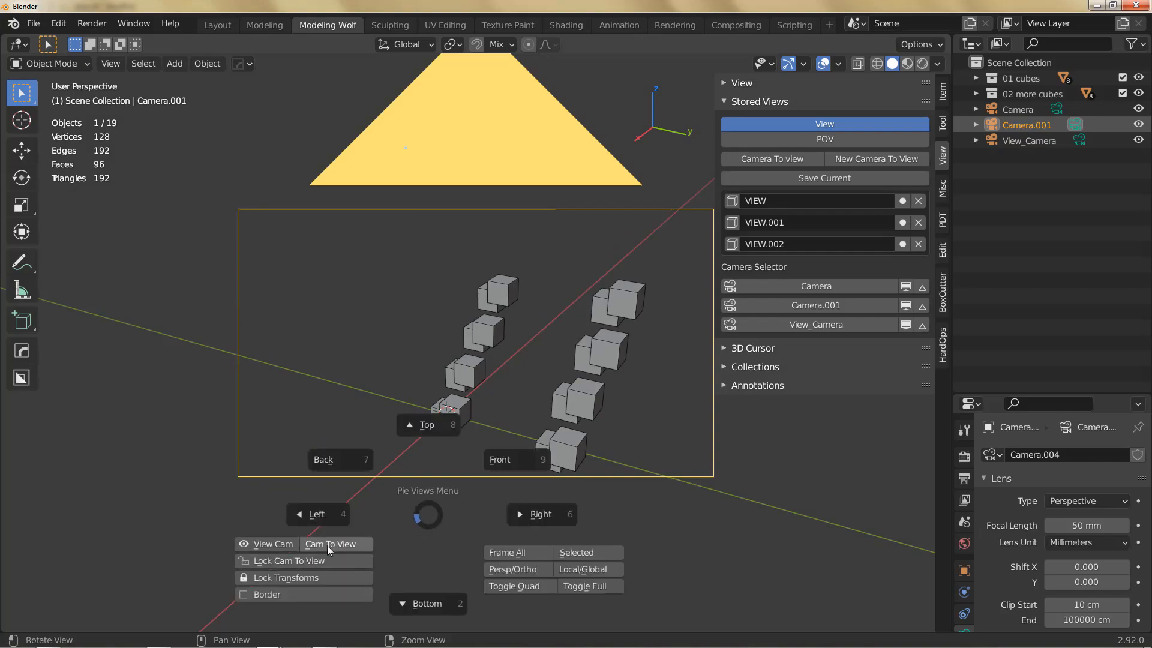